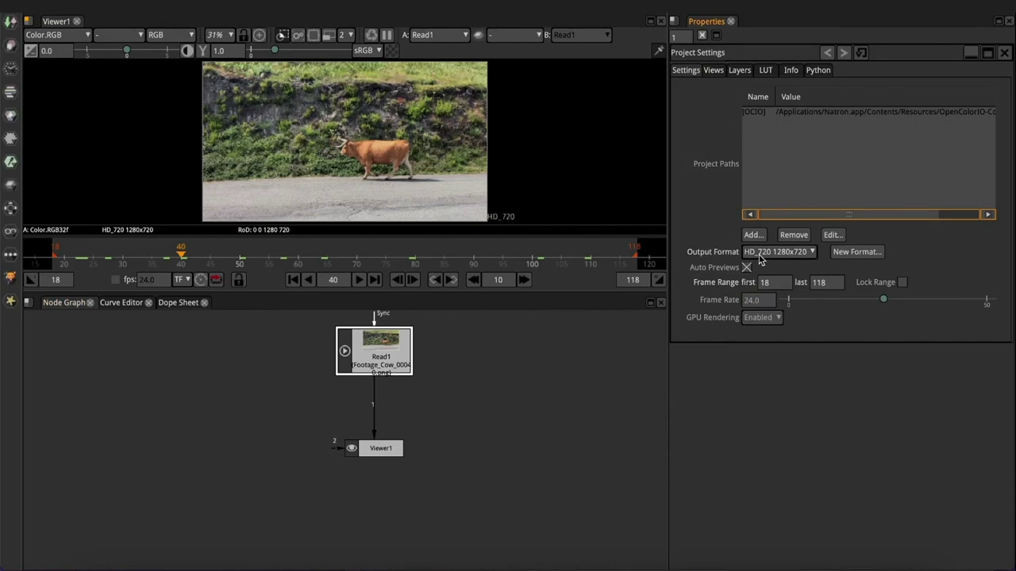
Set the project's frame rate to 25 and its frame range to 0–100
click(770, 295)
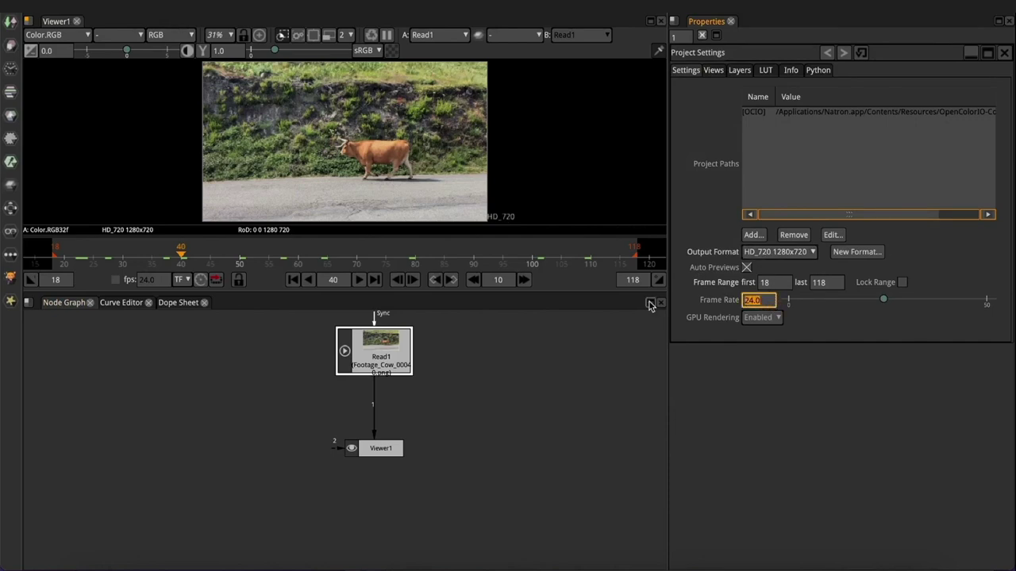
key(Return)
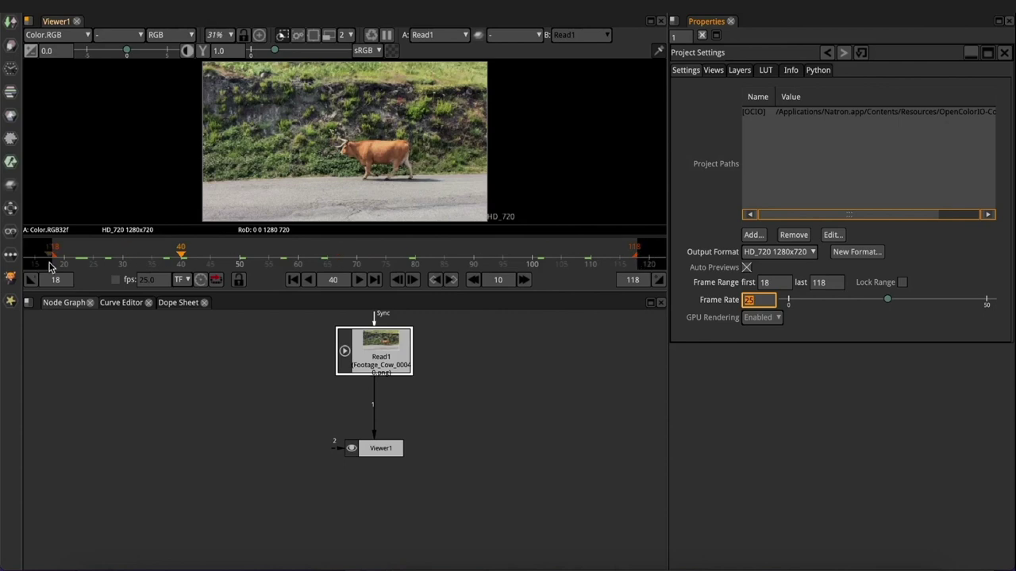
click(381, 365)
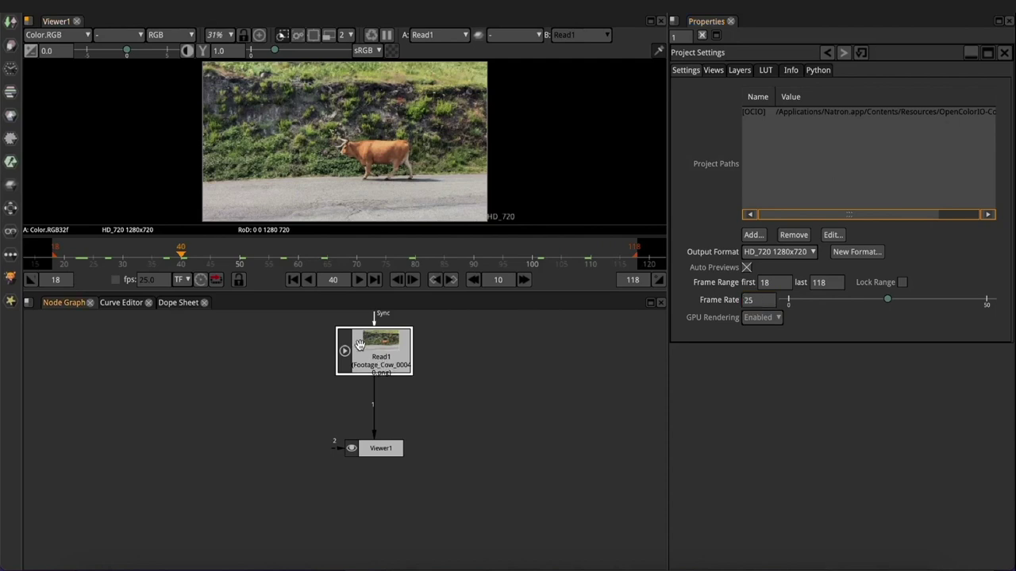
click(764, 284)
key(Return)
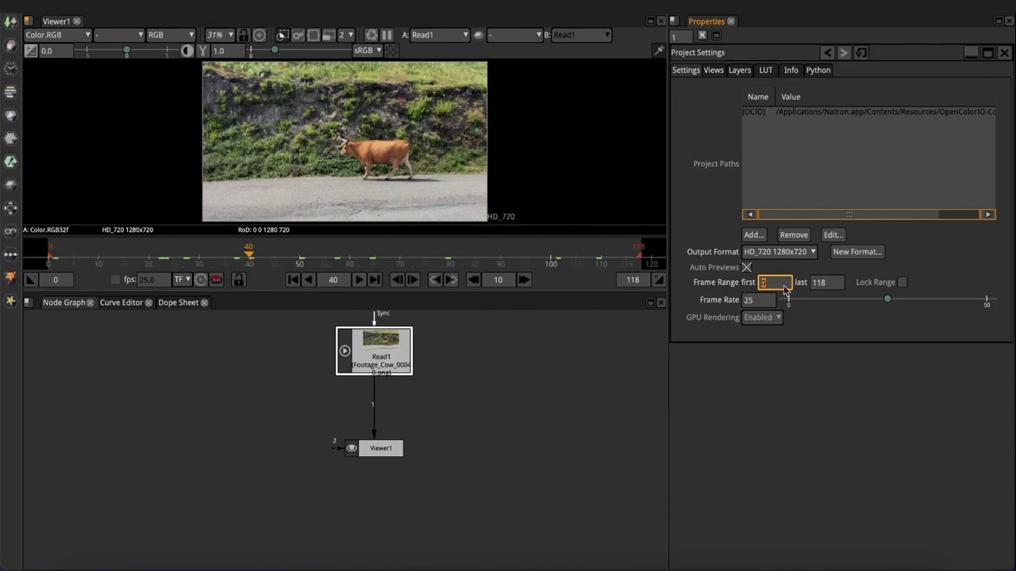
key(Tab)
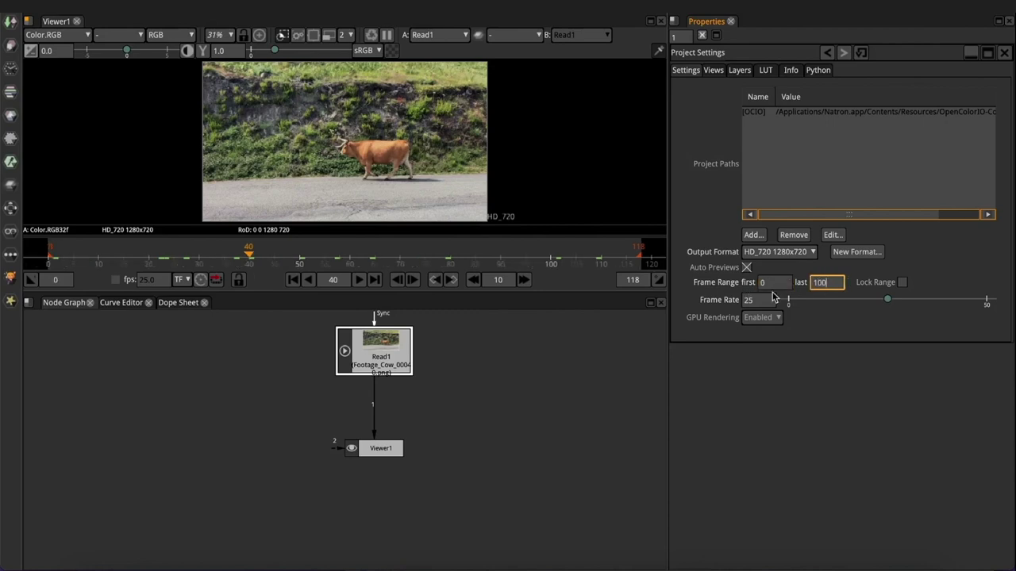
key(Return)
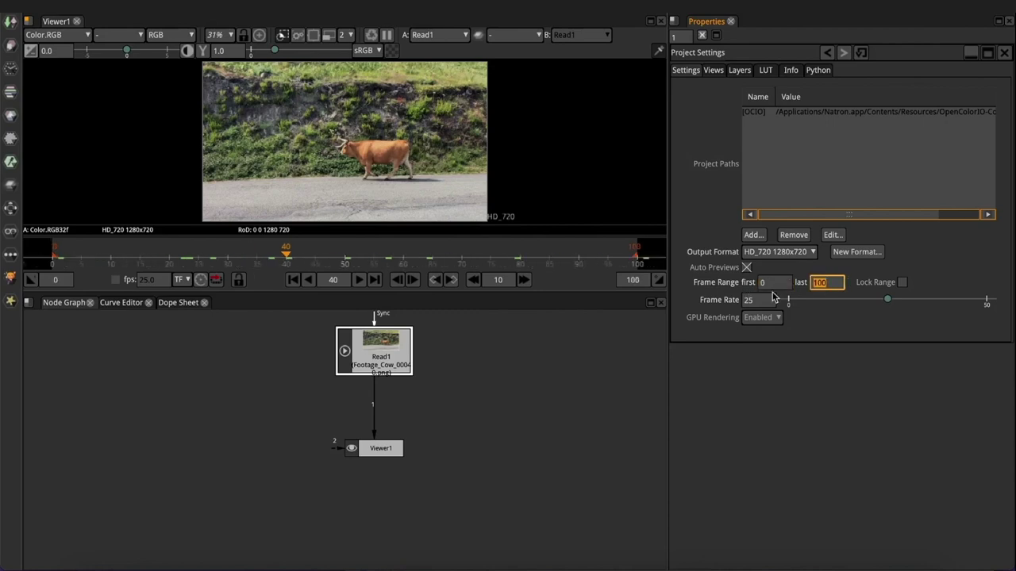
Enable a custom frame rate of 25 on the Read1 footage node and reposition the node above the viewer
drag(373, 357, 375, 372)
double_click(374, 371)
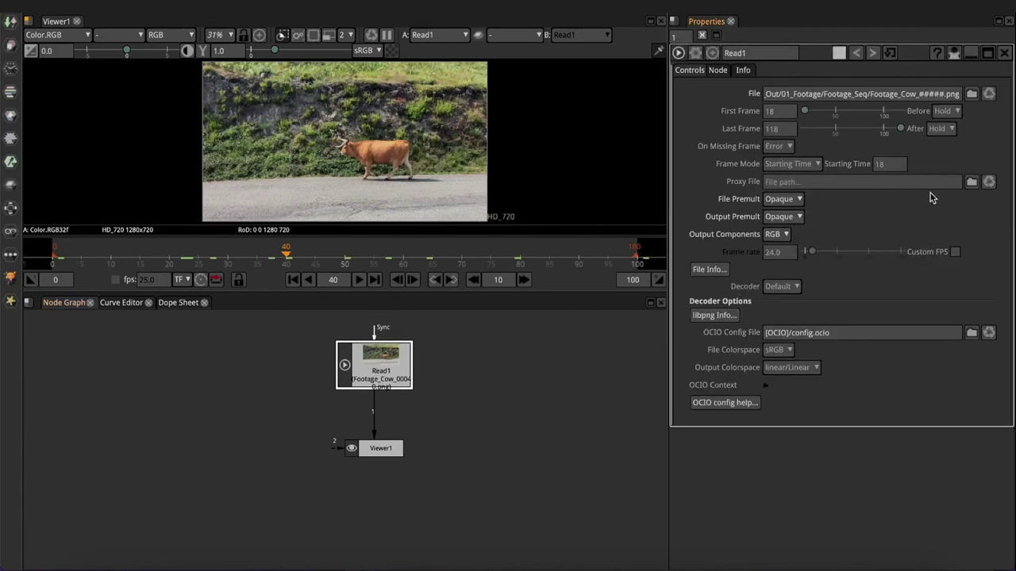
click(955, 252)
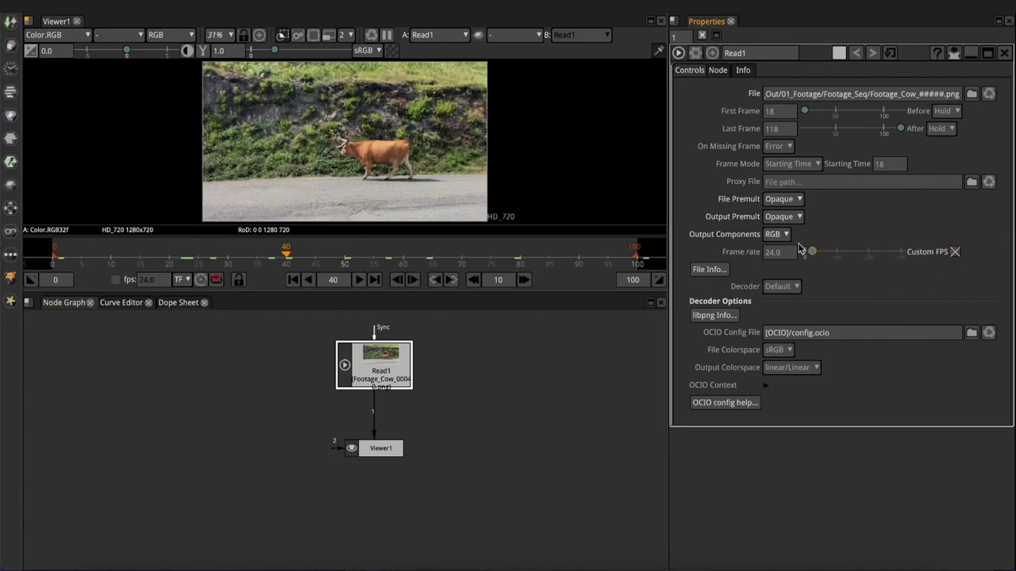
click(784, 257)
key(Return)
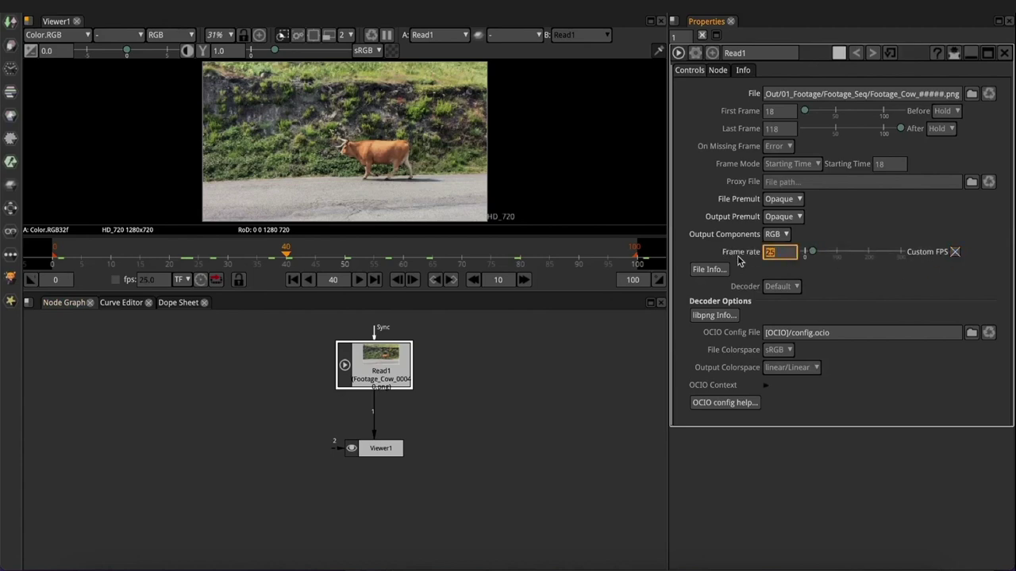
click(378, 381)
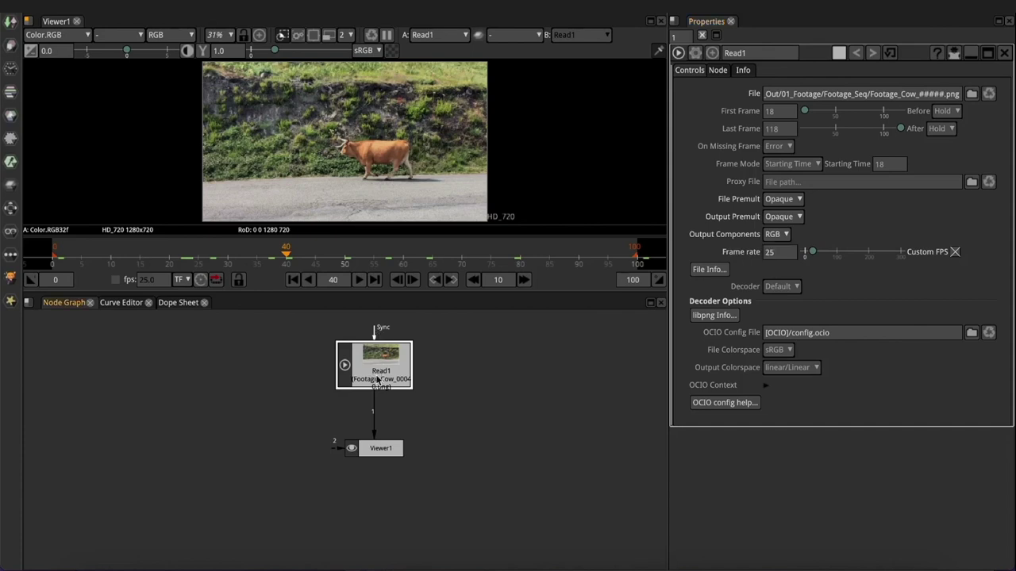
drag(380, 371, 380, 343)
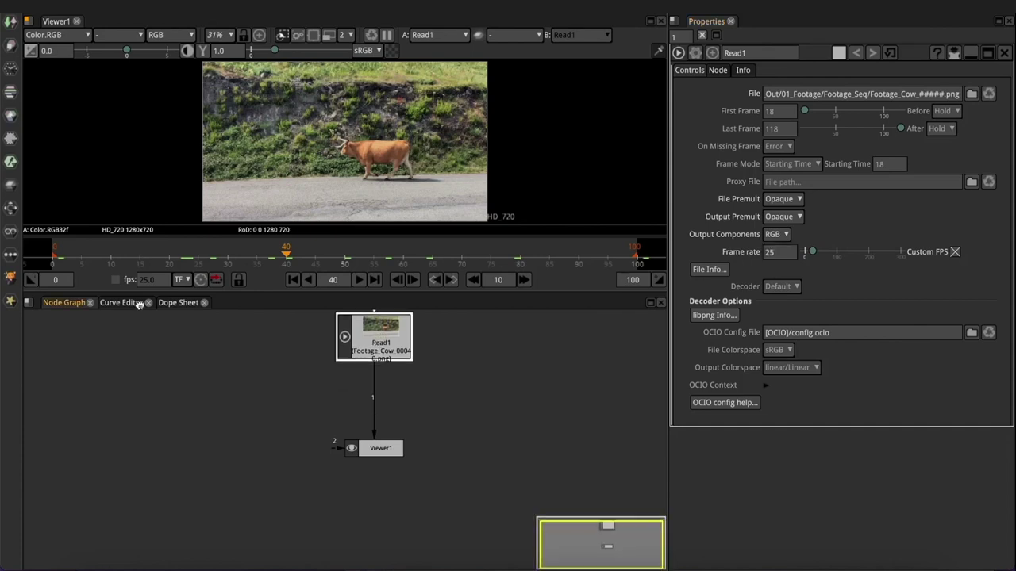
Scrub the opening frames, then shift the Read1 clip in the Dope Sheet so that it starts at frame 0
click(87, 256)
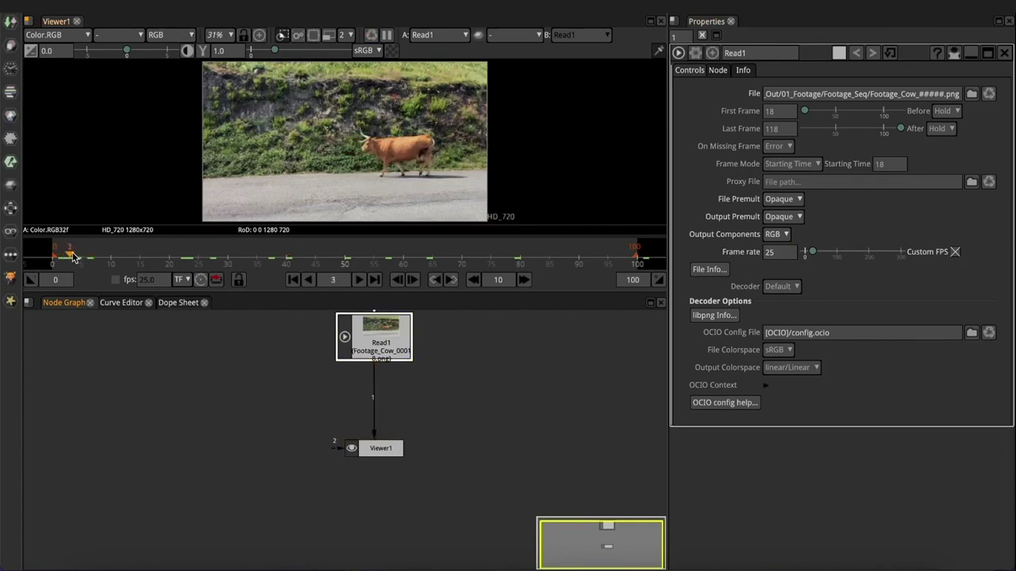
drag(87, 256, 157, 260)
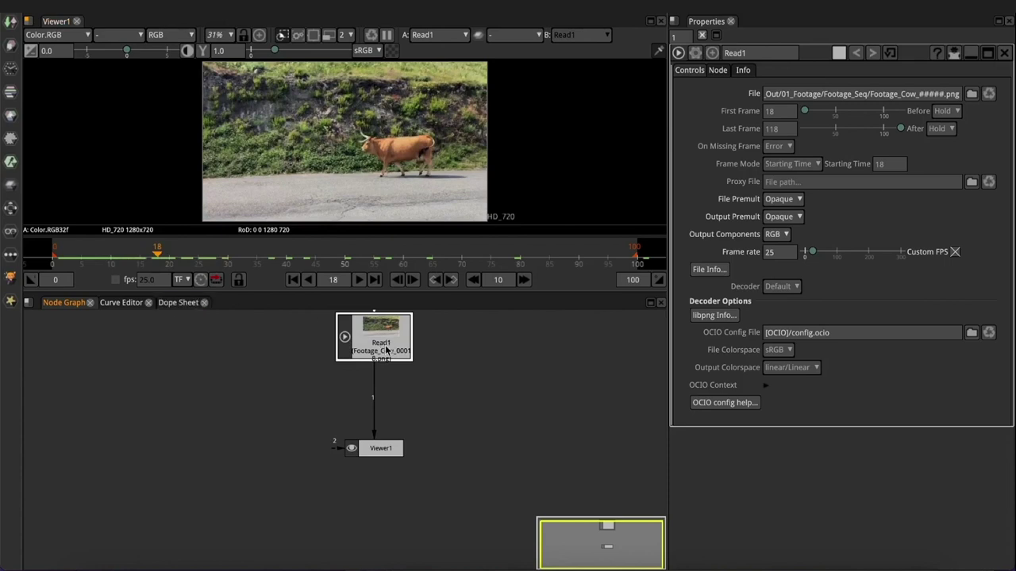
click(185, 303)
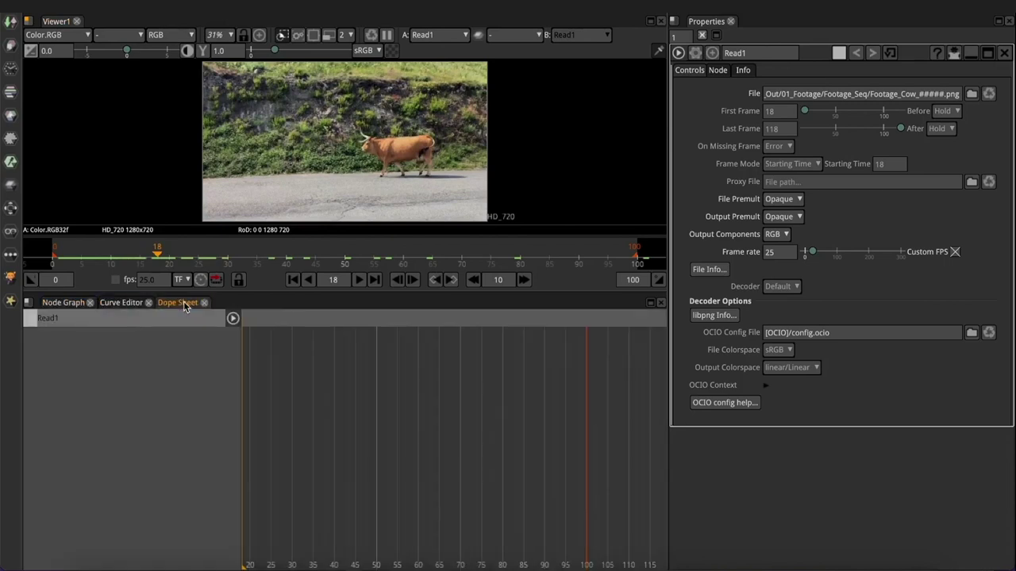
click(47, 321)
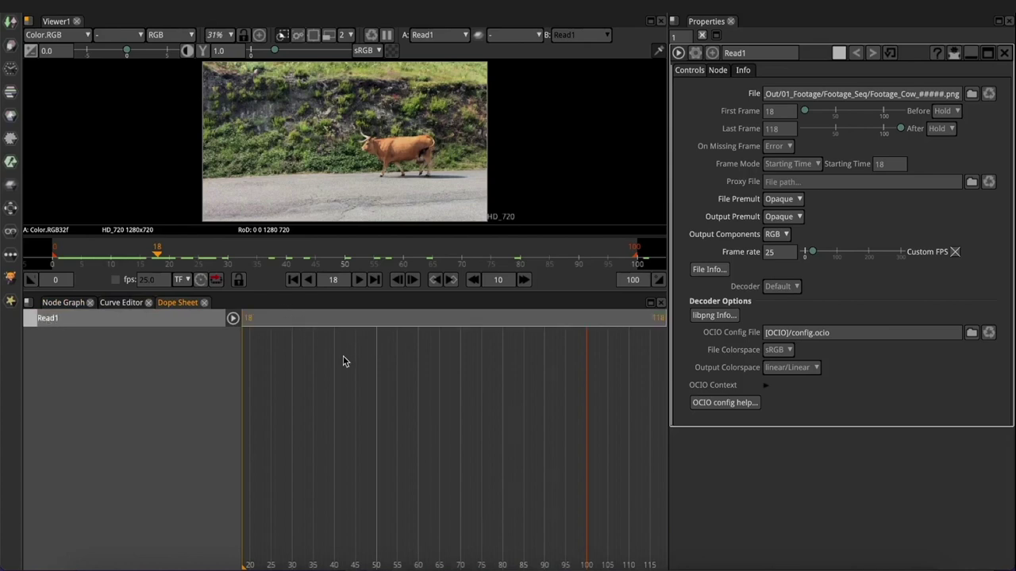
scroll(343, 362, down, 5)
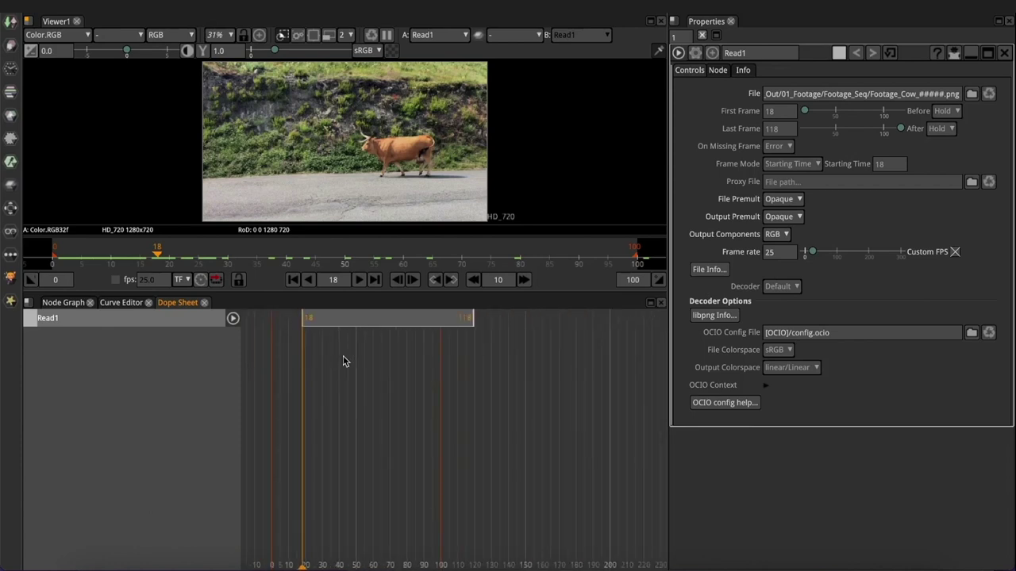
drag(442, 322, 415, 320)
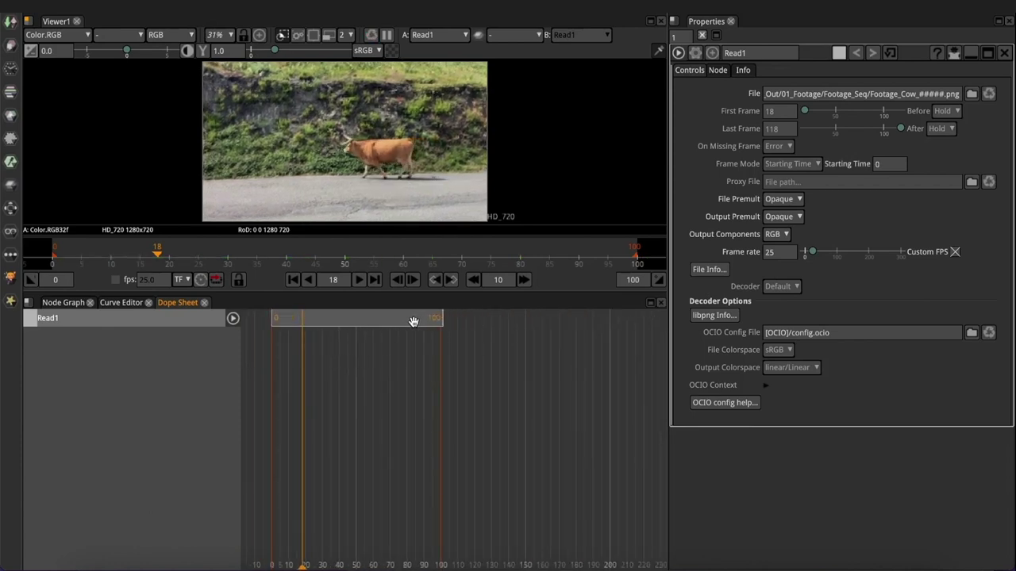
Return to the node graph and scrub the timeline from the start to frame 24 to check the retimed footage
click(64, 303)
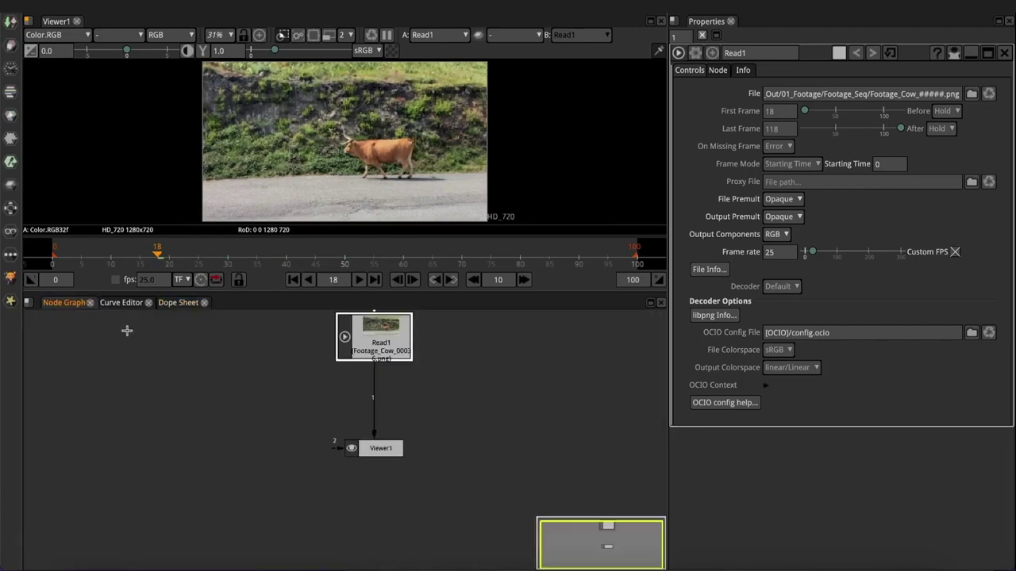
click(82, 256)
click(57, 261)
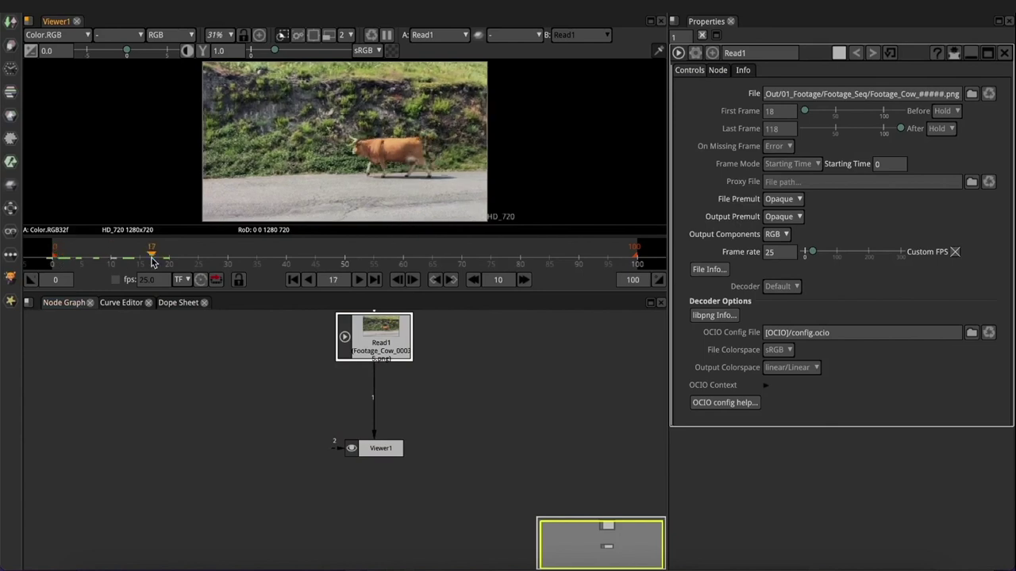
drag(56, 264, 193, 263)
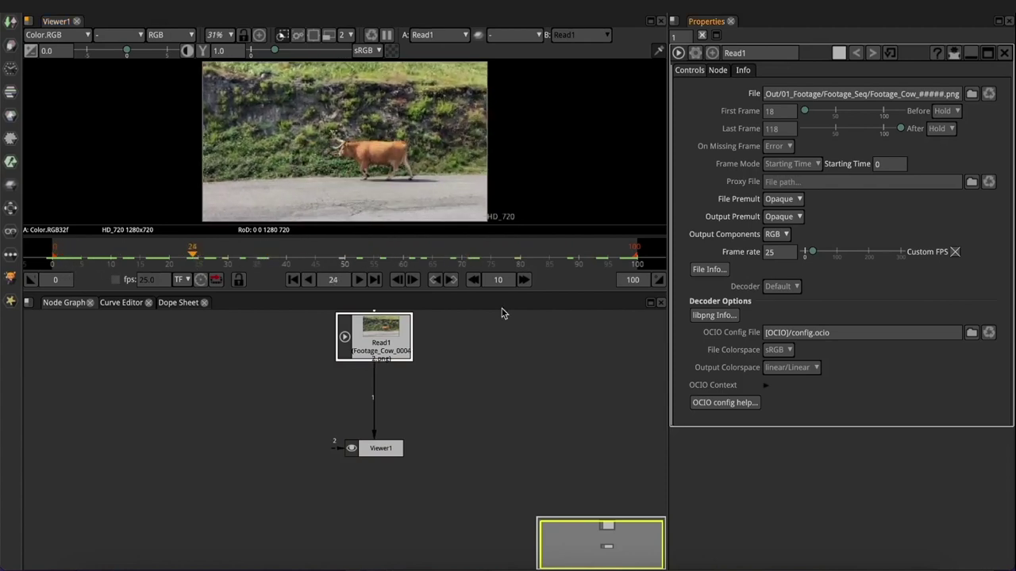
Save the project as a new version named project2.ntp in the 201_Cow_Call_Out folder
key(super+shift+s)
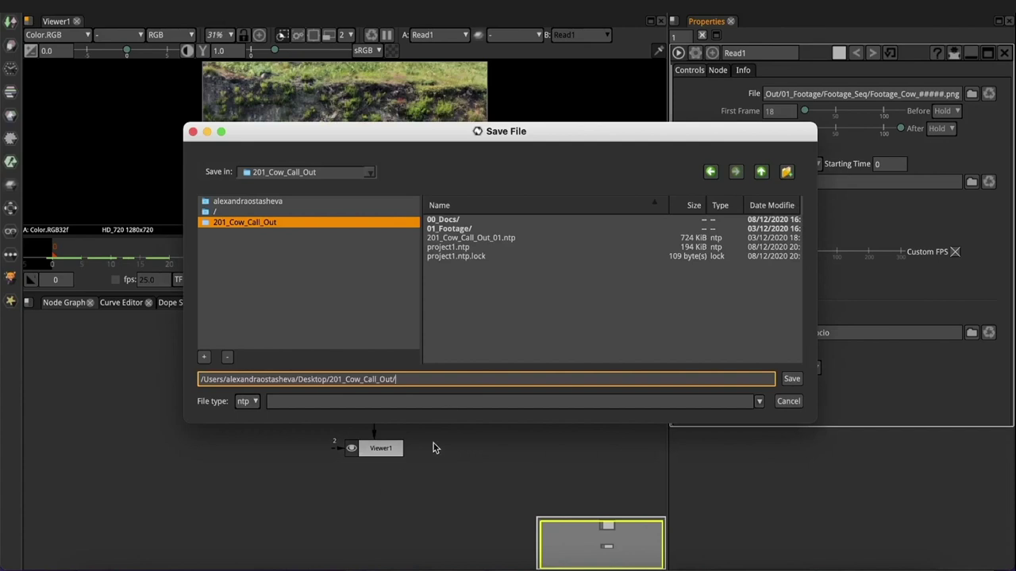
click(450, 247)
click(458, 380)
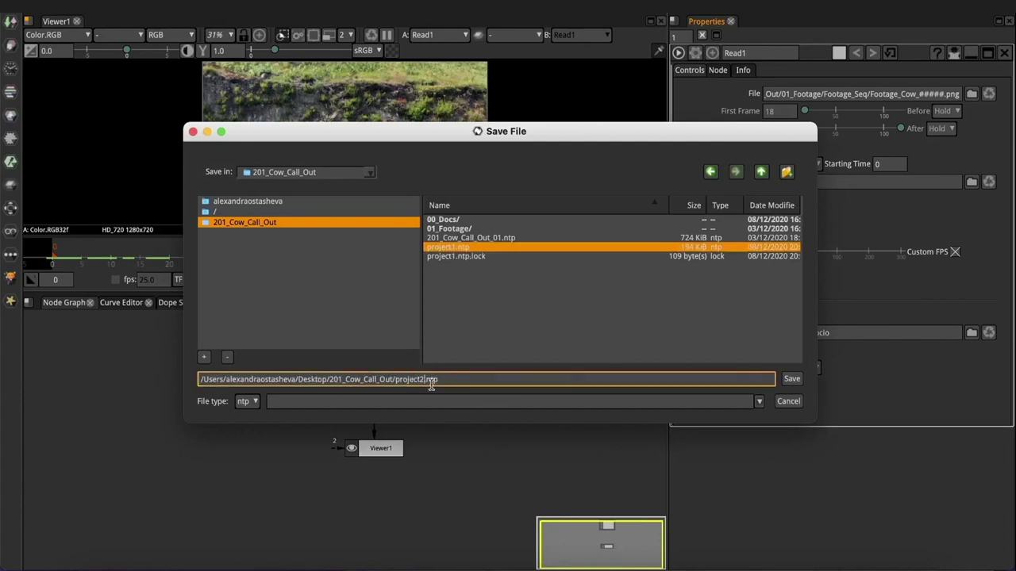
key(Return)
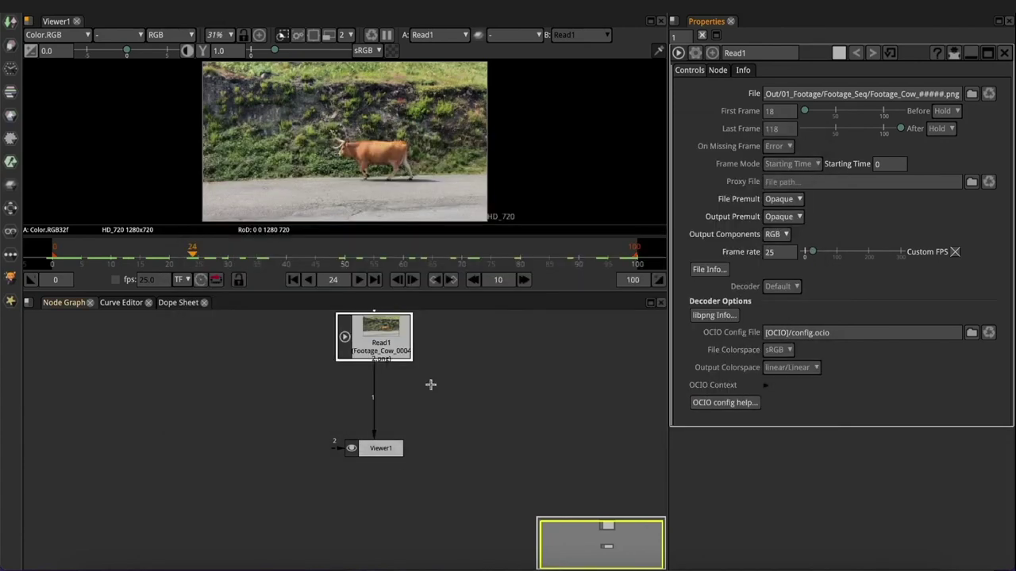
Clear the open node properties, make room in the node graph and add a Radial node after Read1
click(702, 36)
drag(503, 379, 279, 419)
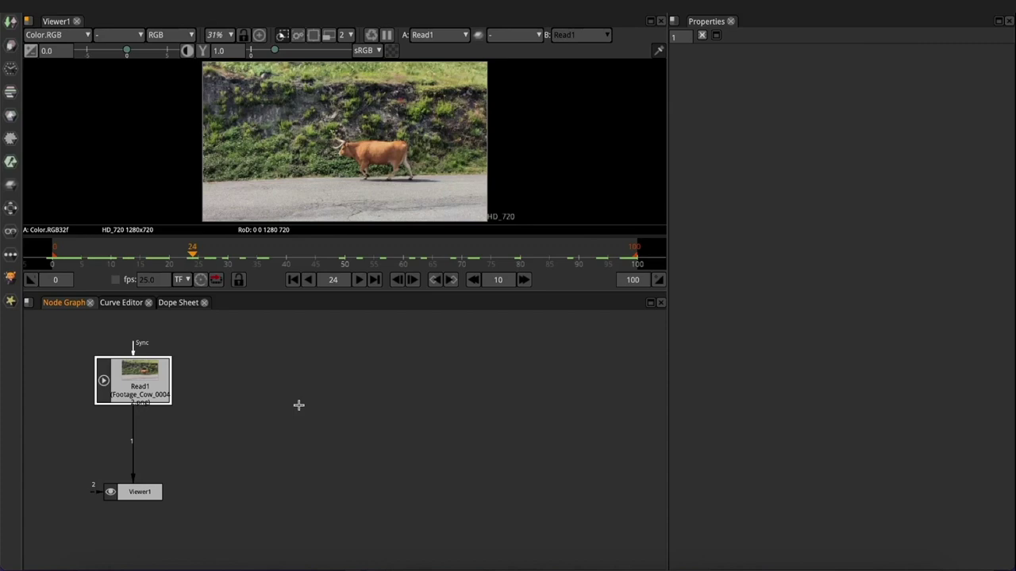
key(Tab)
text(r)
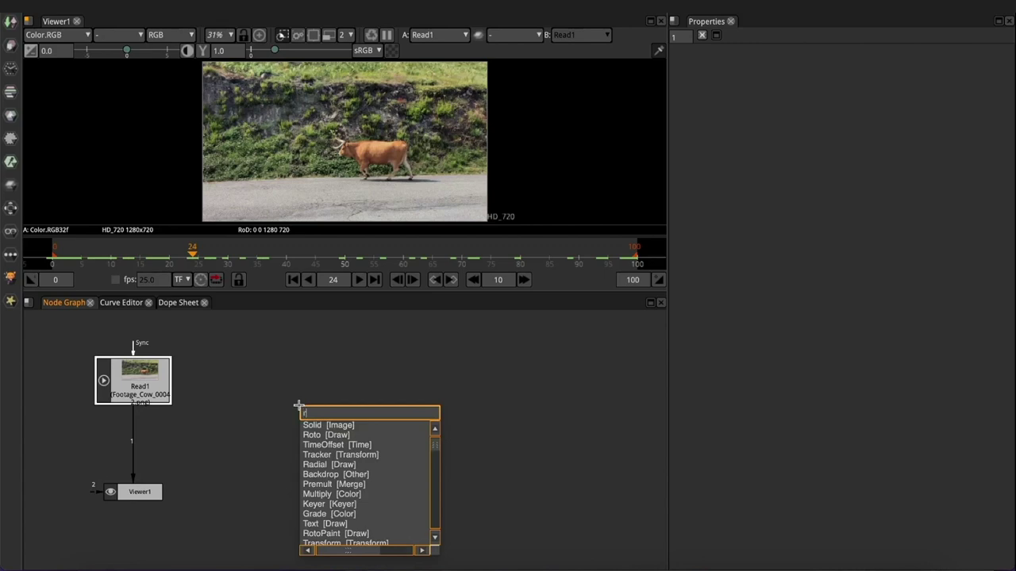
text(ad)
key(Down)
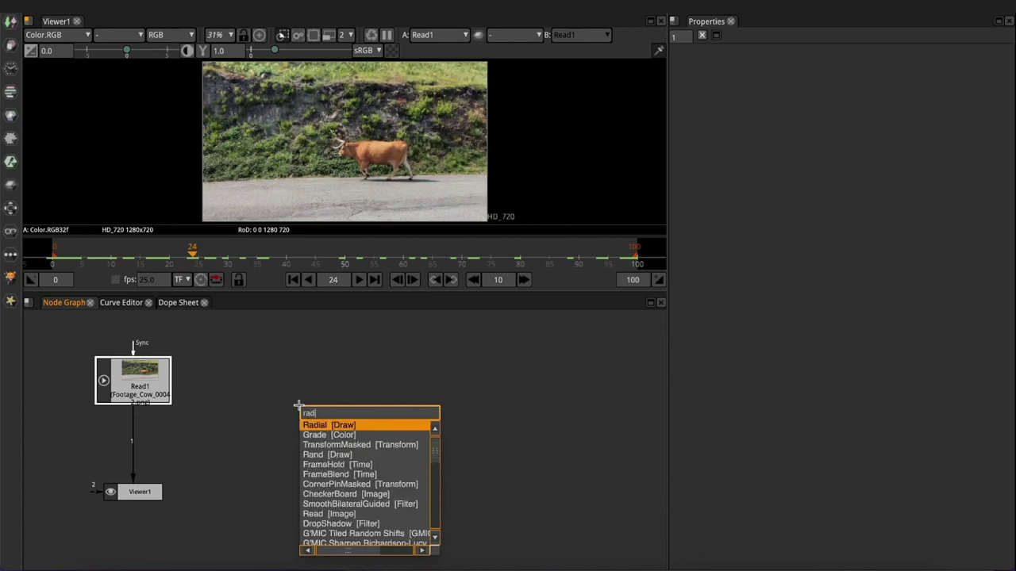
key(Return)
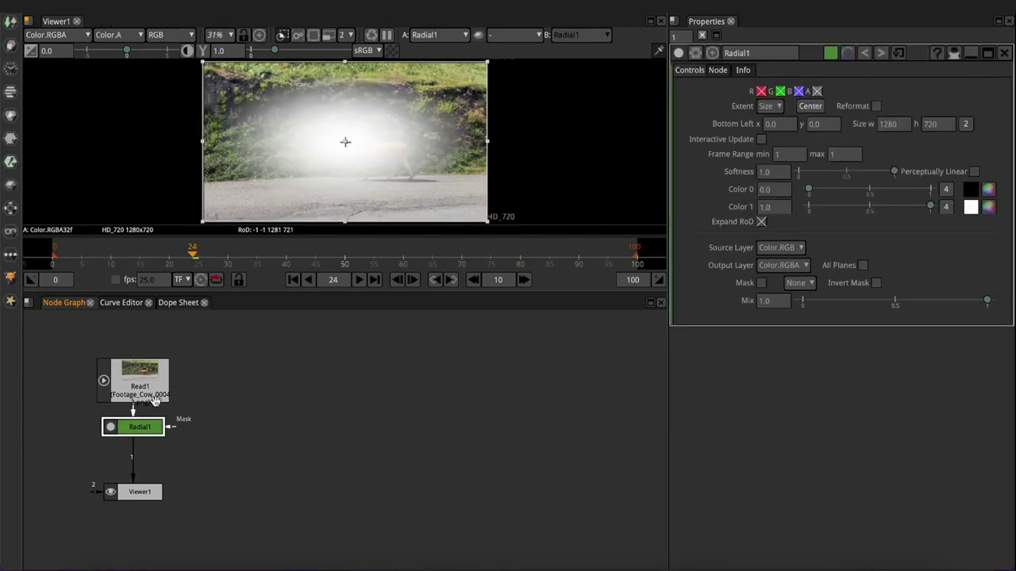
Detach the Radial node from the Read1–Viewer1 connection and place it beside the footage node
click(329, 420)
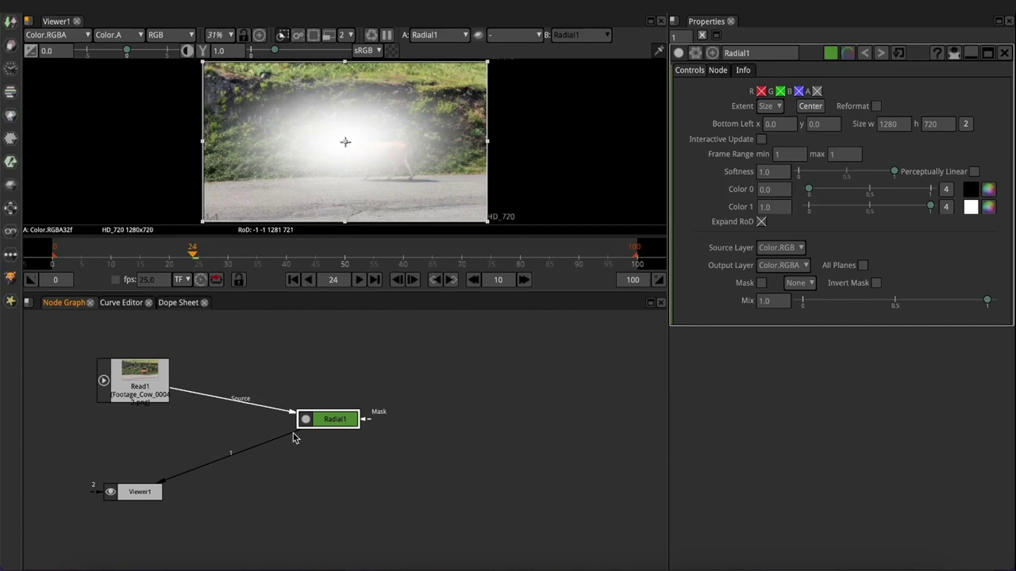
drag(293, 438, 335, 356)
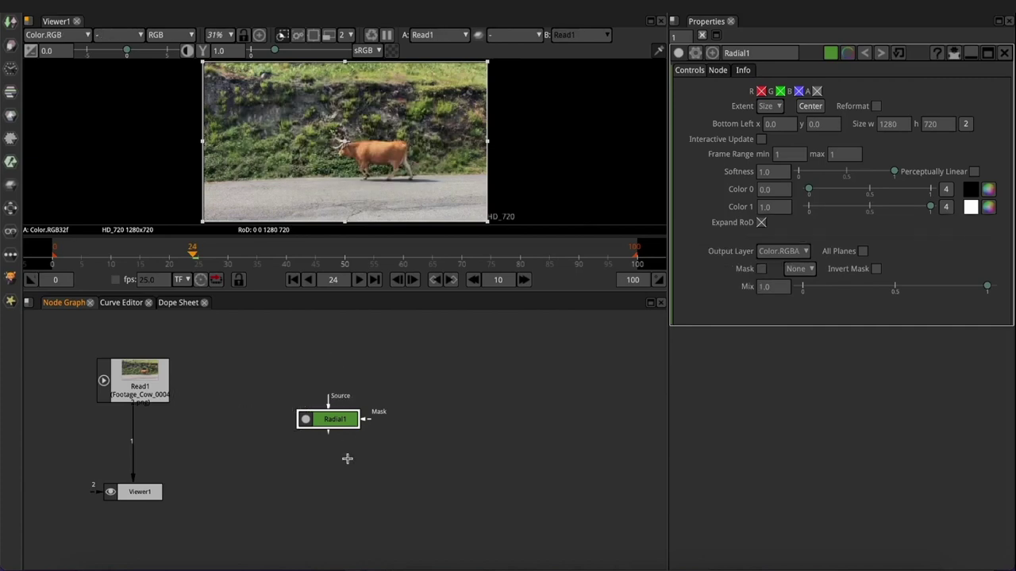
drag(332, 420, 330, 388)
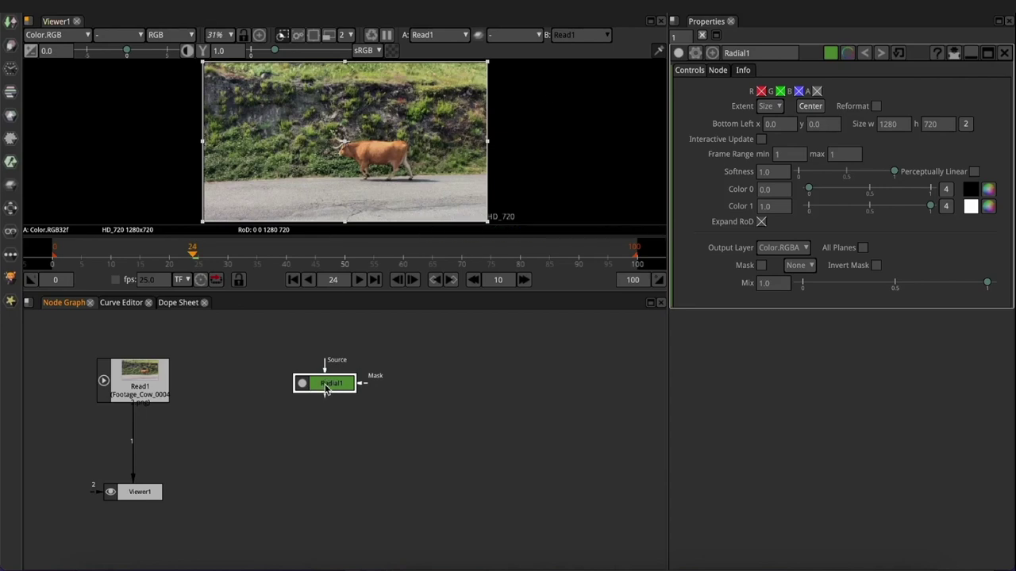
Connect Read1 to input 1 of Viewer1 and the Radial node to input 2
key(1)
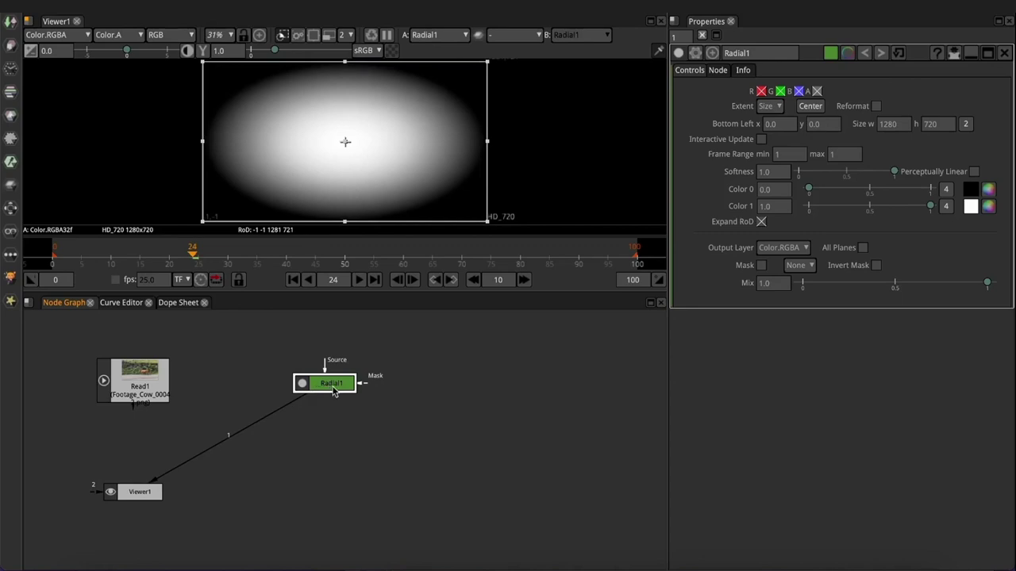
key(3)
click(136, 389)
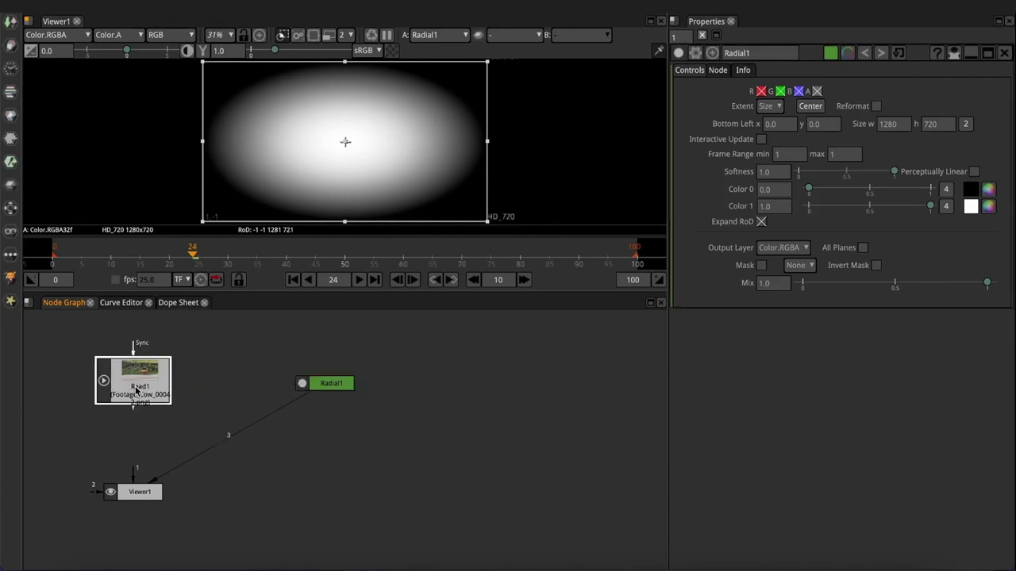
key(1)
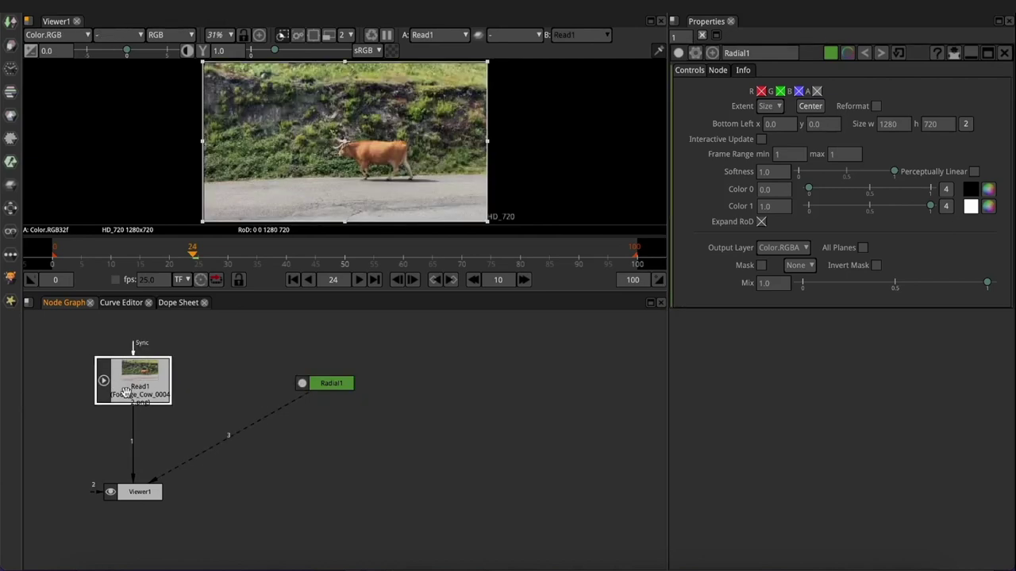
click(316, 386)
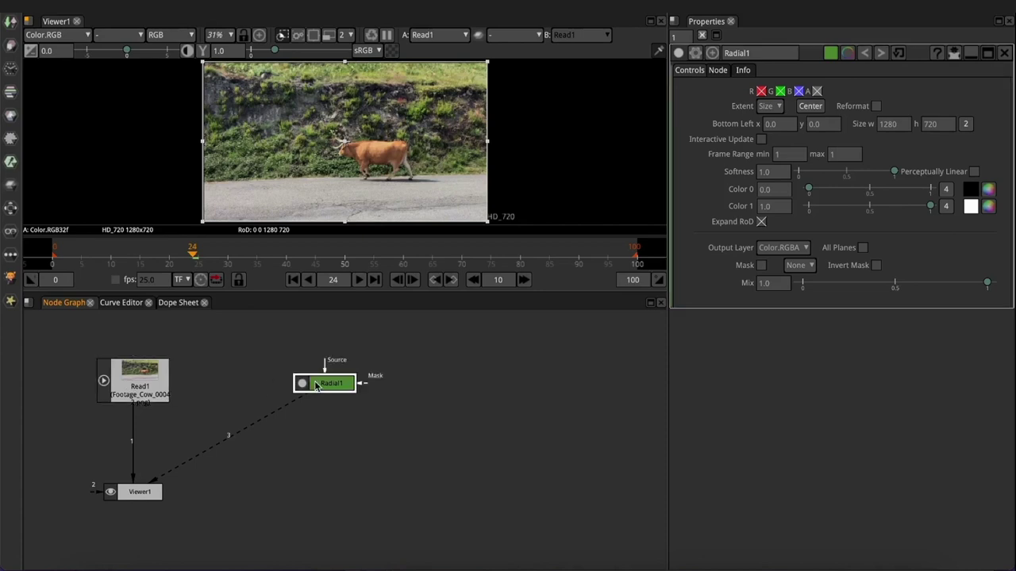
key(2)
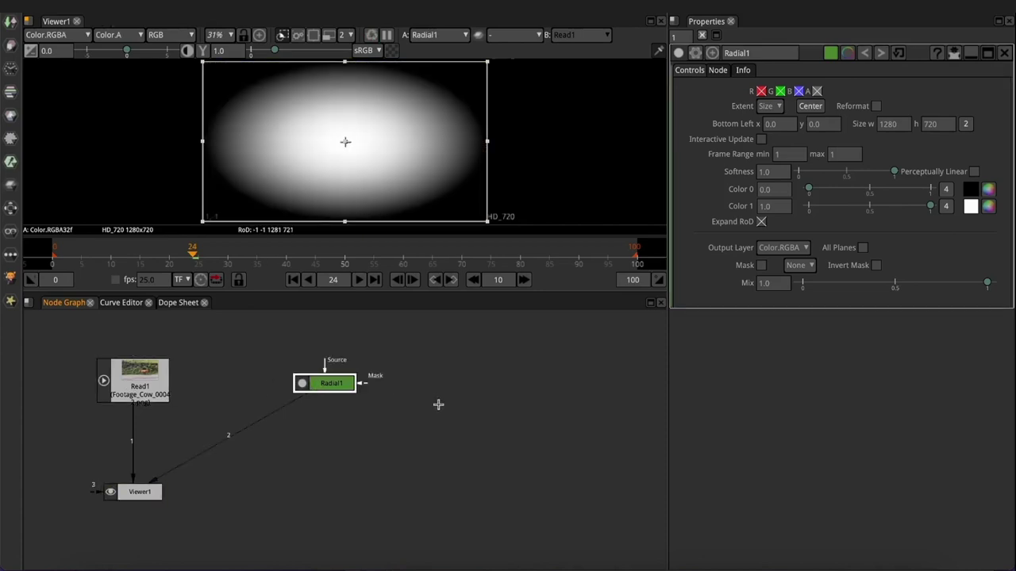
Compare the cow footage with the Radial node by switching between both viewer inputs, ending on the Radial
click(317, 443)
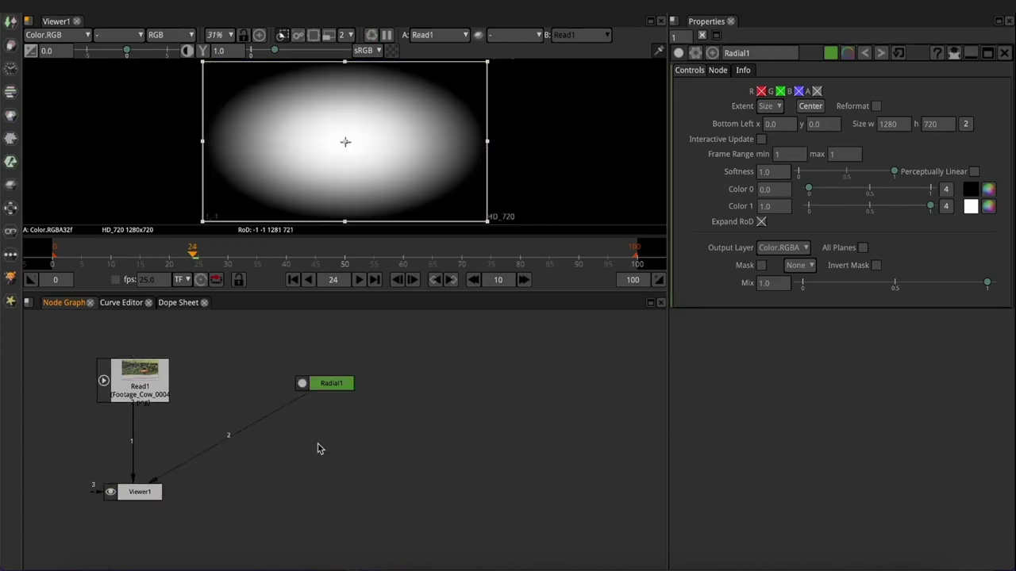
key(1)
key(2)
key(1)
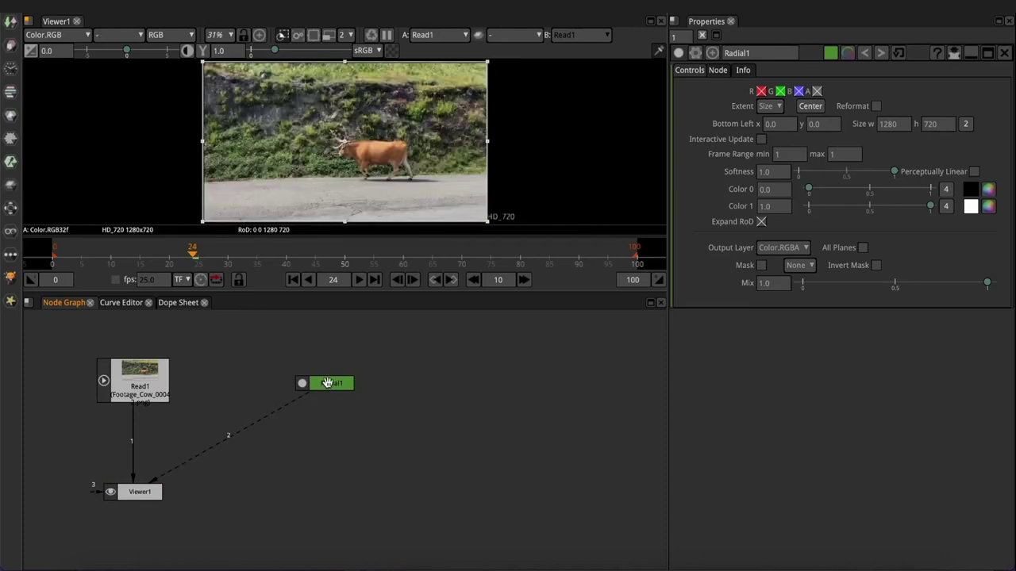
click(329, 386)
key(2)
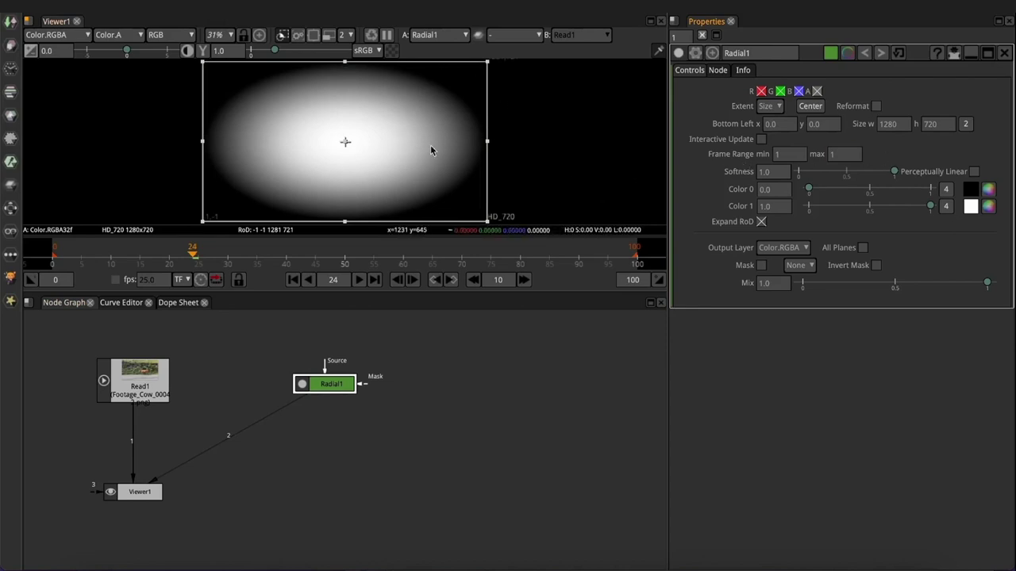
Set the Radial's softness to 0 and its width to 720 for a hard-edged circle
click(762, 172)
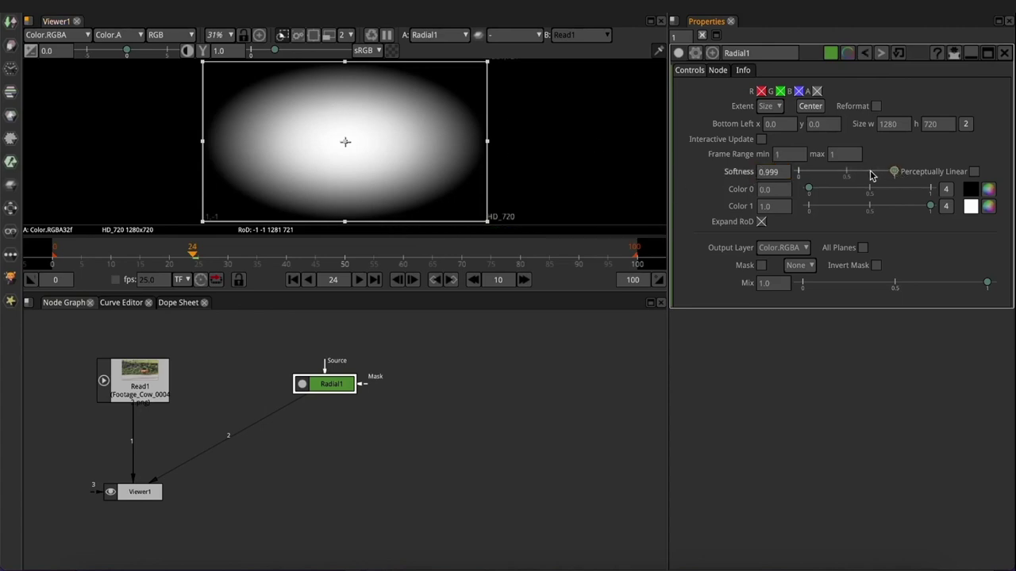
drag(895, 172, 792, 176)
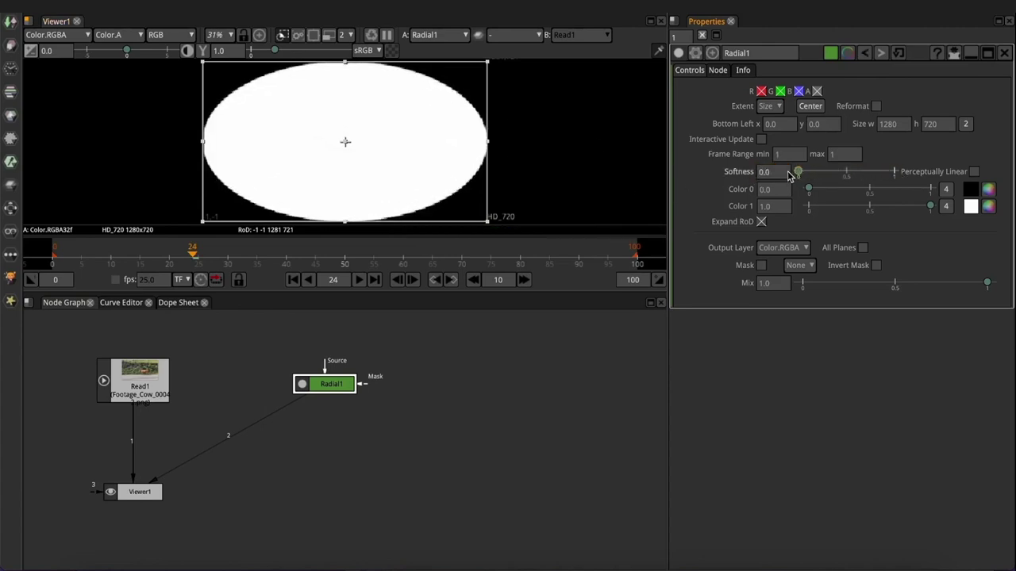
click(762, 172)
click(886, 127)
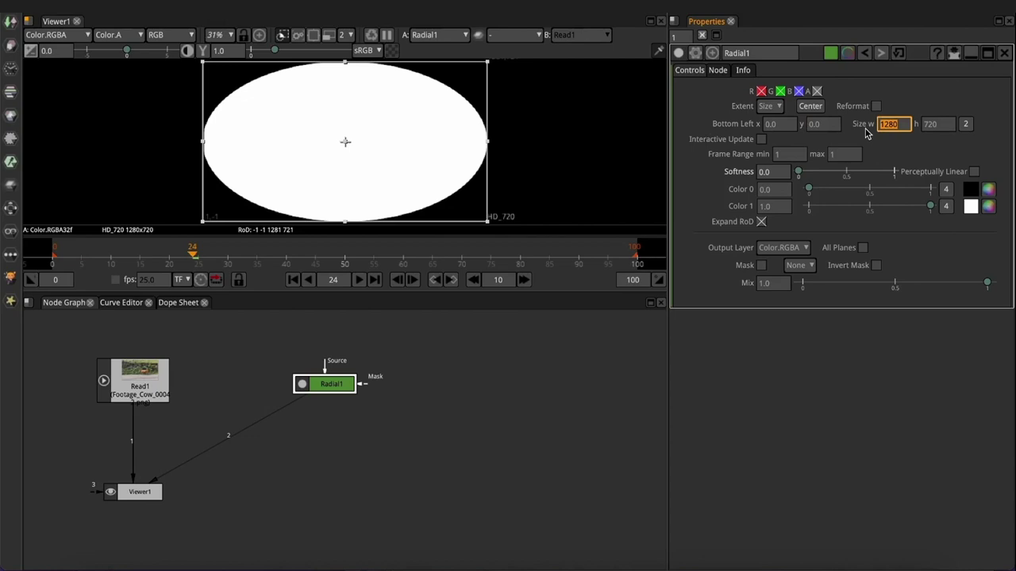
text(7)
key(Return)
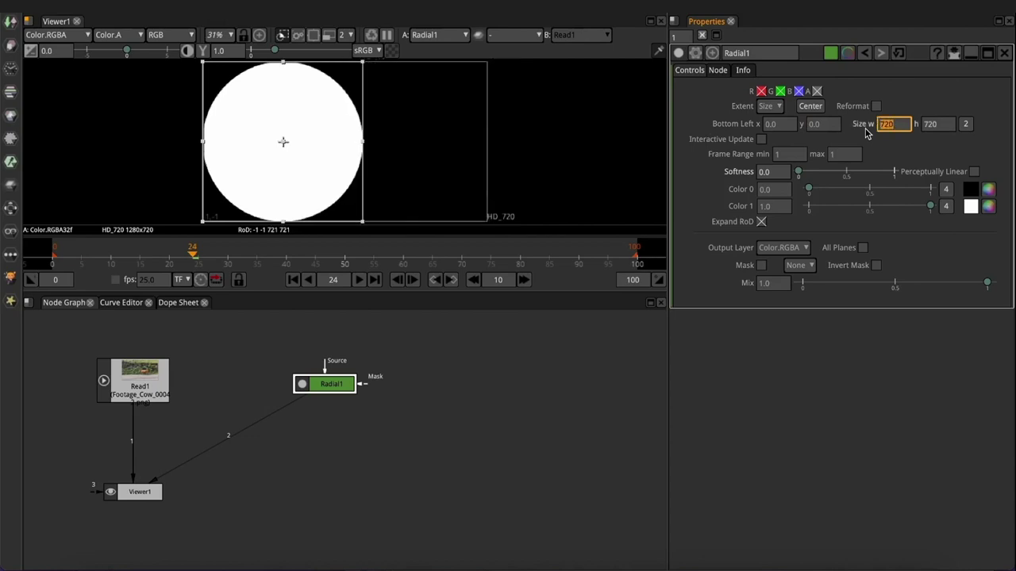
click(341, 386)
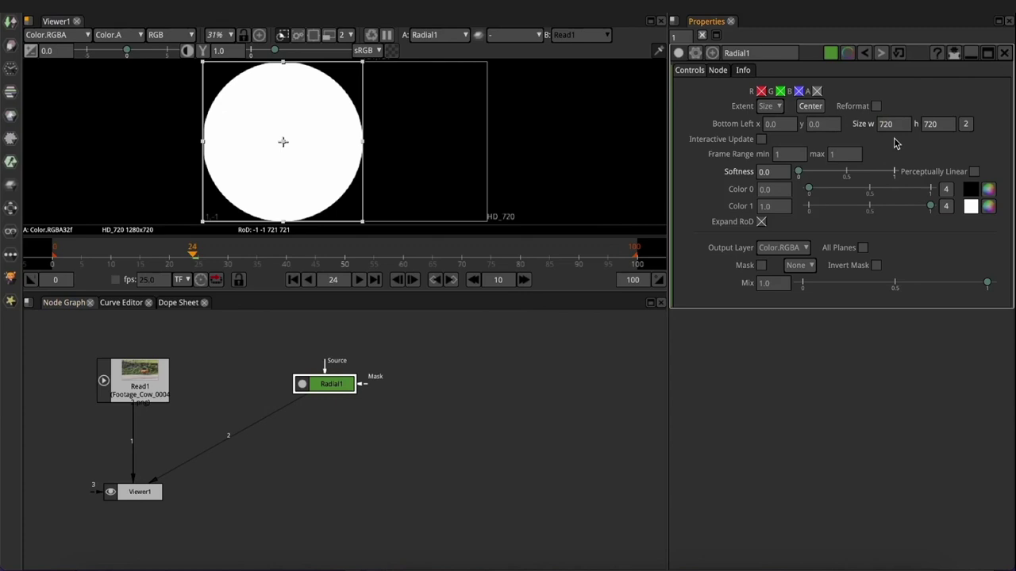
Link the Radial's width and height into one size of 500 and place the circle near the frame's centre
drag(283, 144, 357, 143)
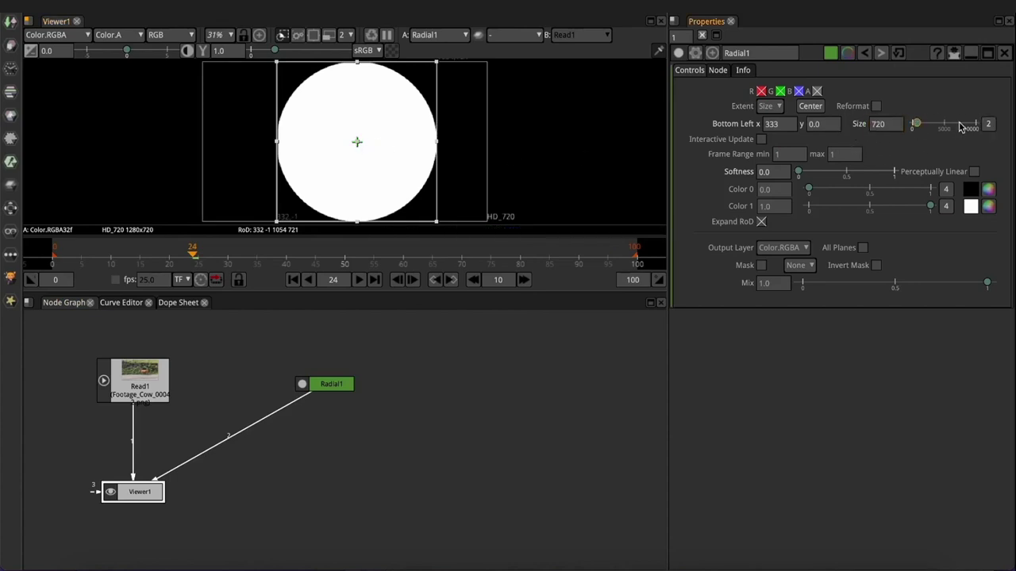
double_click(887, 125)
text(500)
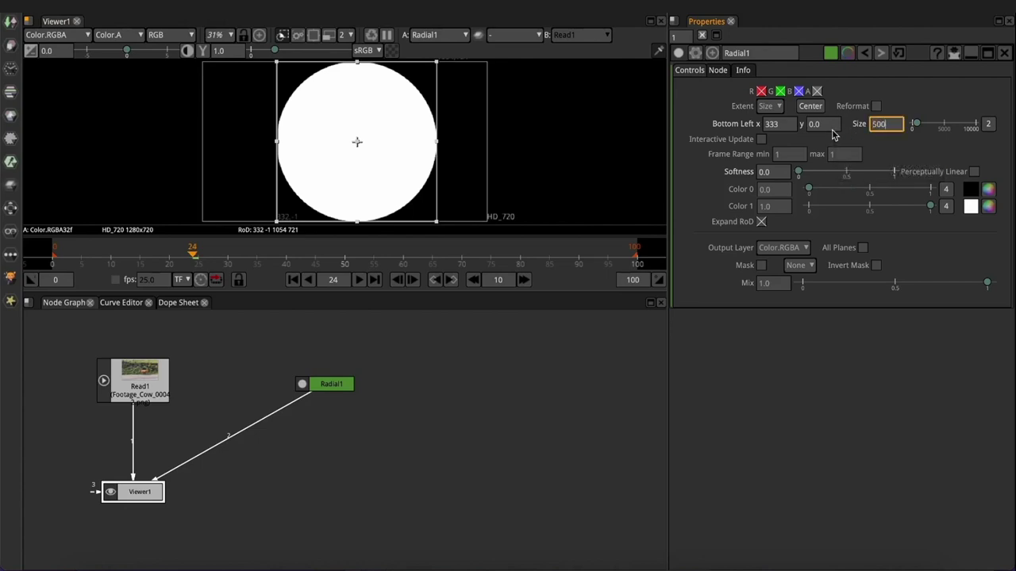
key(Return)
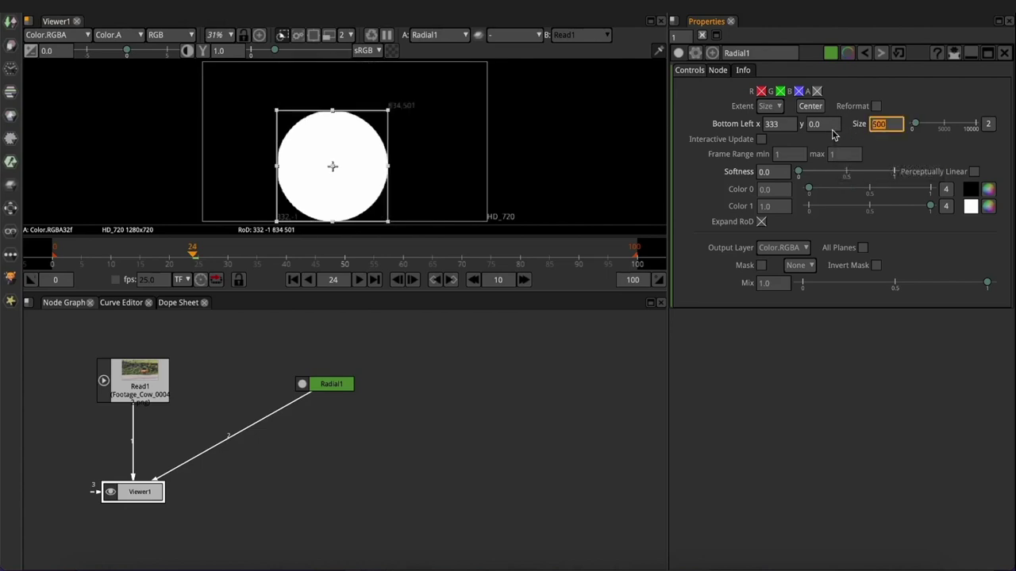
drag(333, 166, 344, 146)
Set the circle's size to 200 and move it to the frame's lower-left area, about x 111, y 89
click(894, 129)
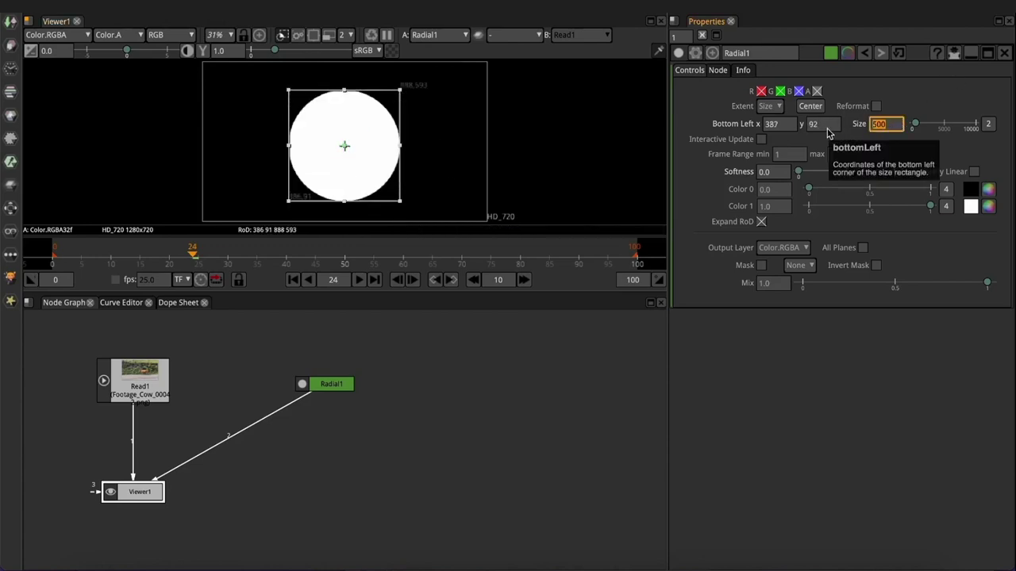
text(200)
key(Return)
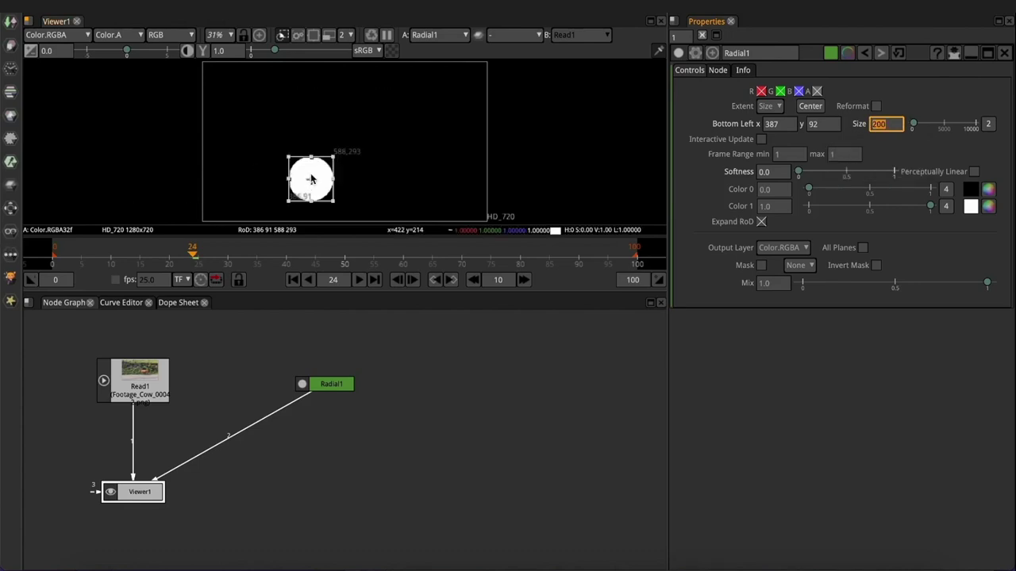
drag(311, 179, 251, 183)
Add a Solid node beside Radial1 and connect it to input 2 of Viewer1
click(420, 398)
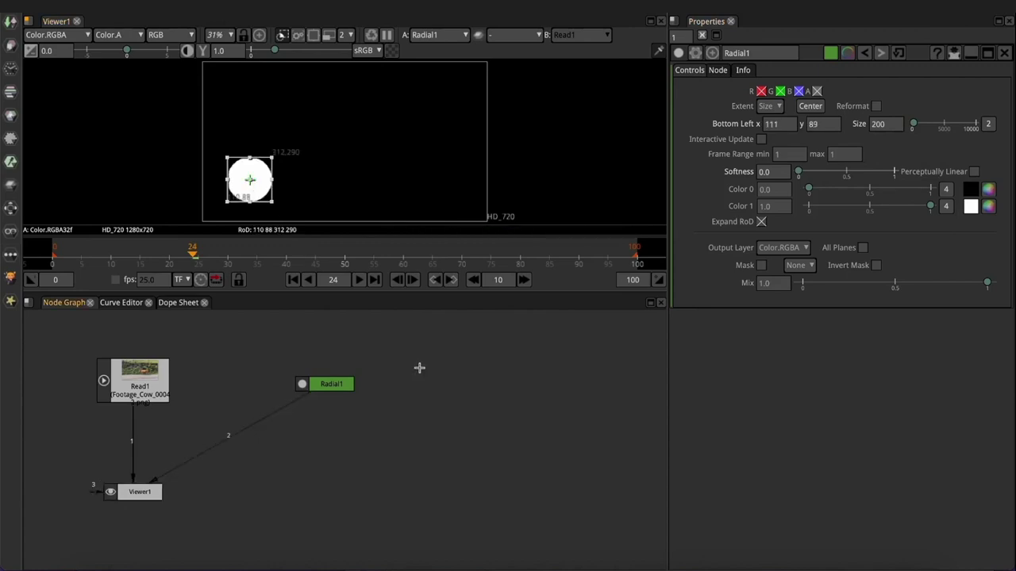
key(Tab)
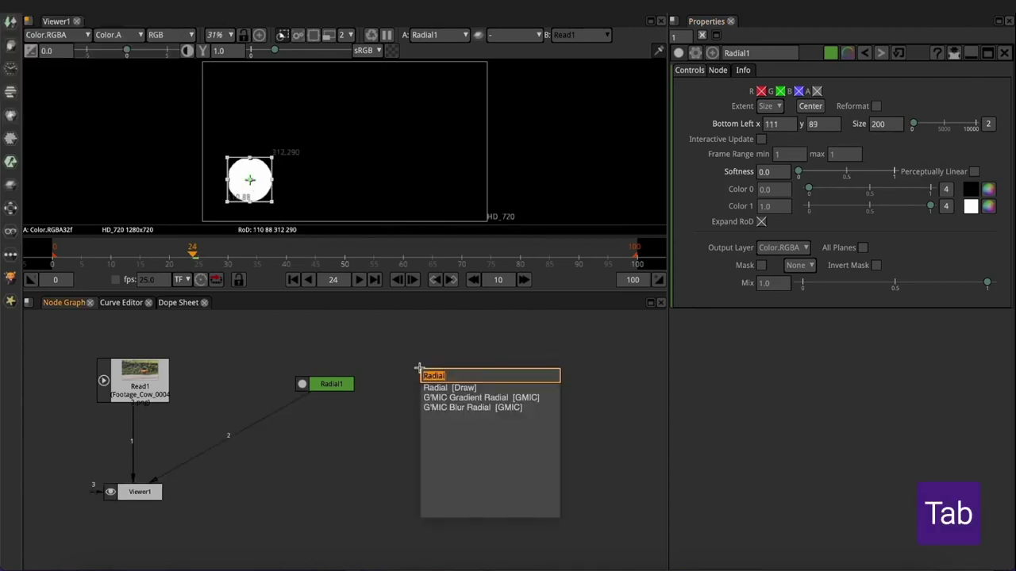
text(solid)
key(Return)
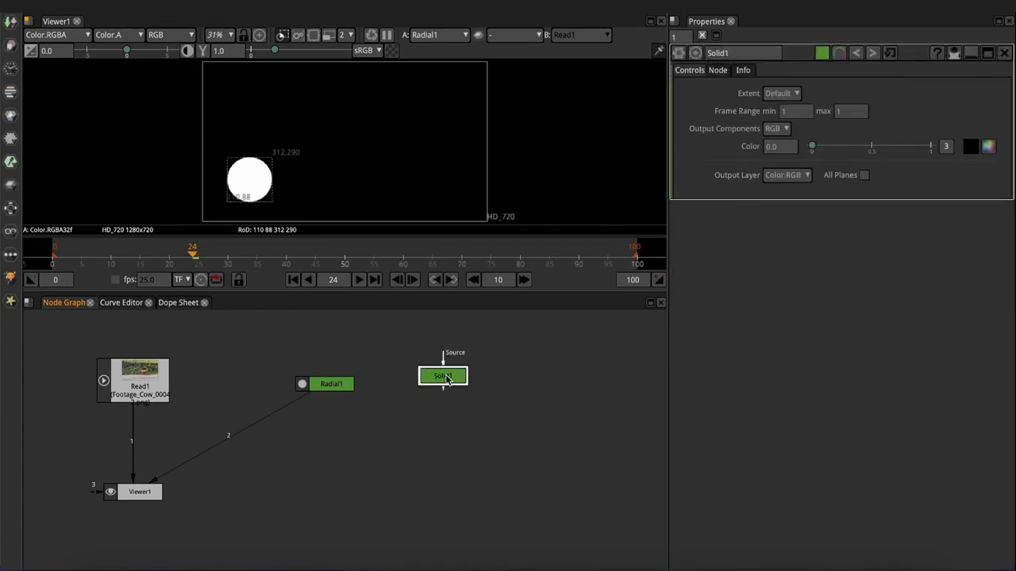
key(2)
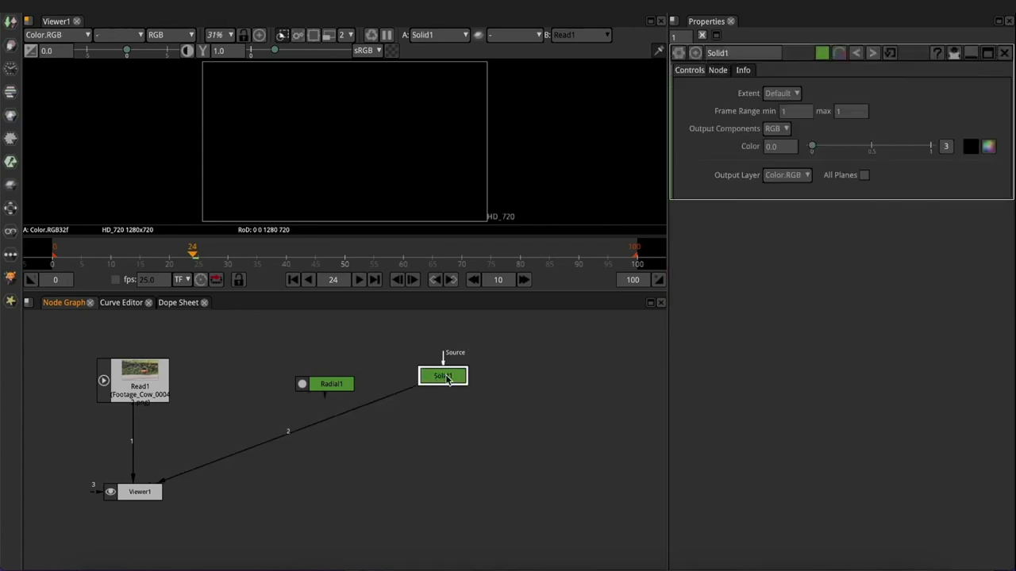
Set the Solid node's colour to white with RGB values of 255
click(987, 146)
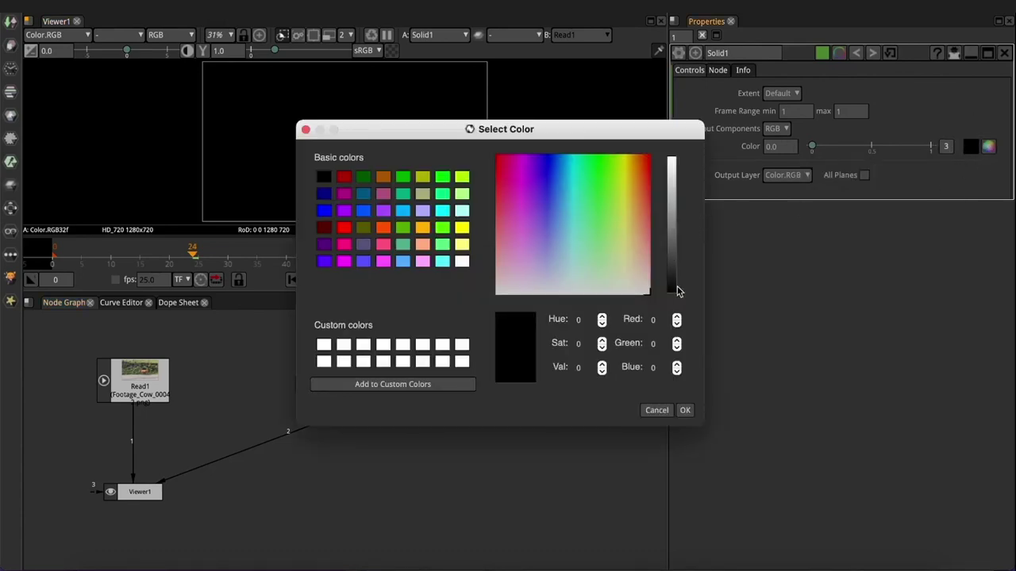
drag(679, 292, 669, 145)
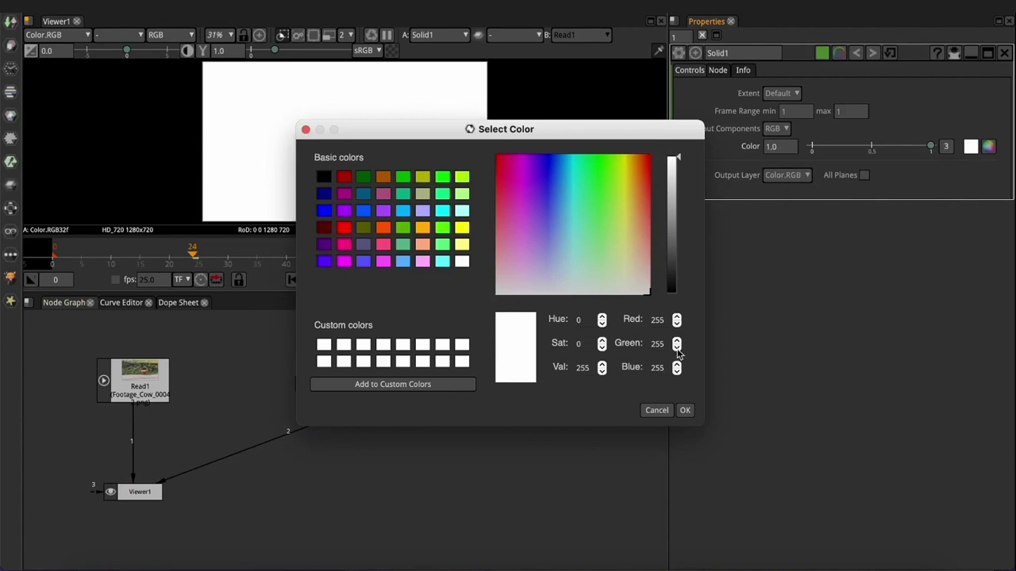
click(685, 410)
Add a Roto node below Solid1 and connect its Bg input to Solid1
click(443, 405)
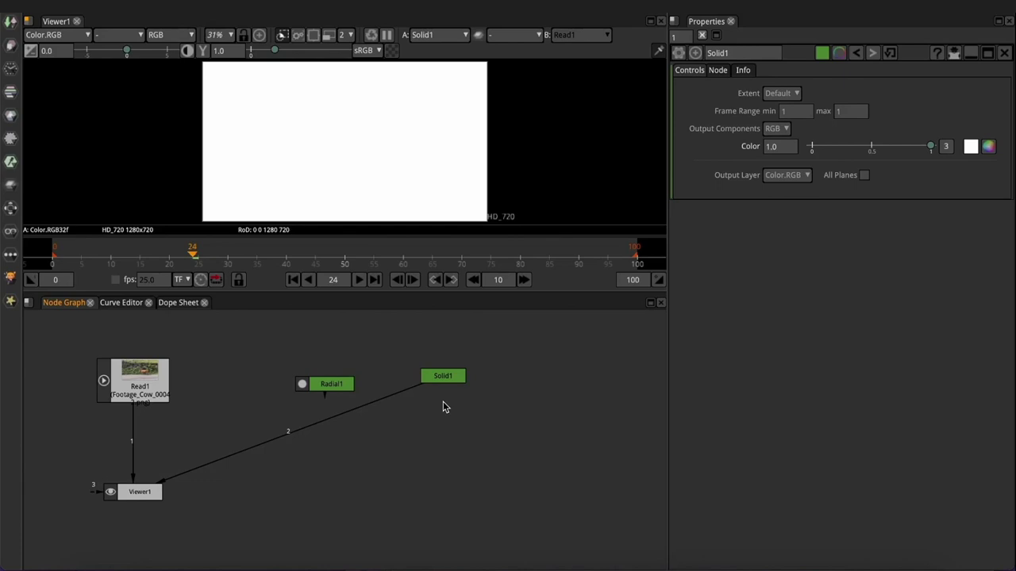
key(Tab)
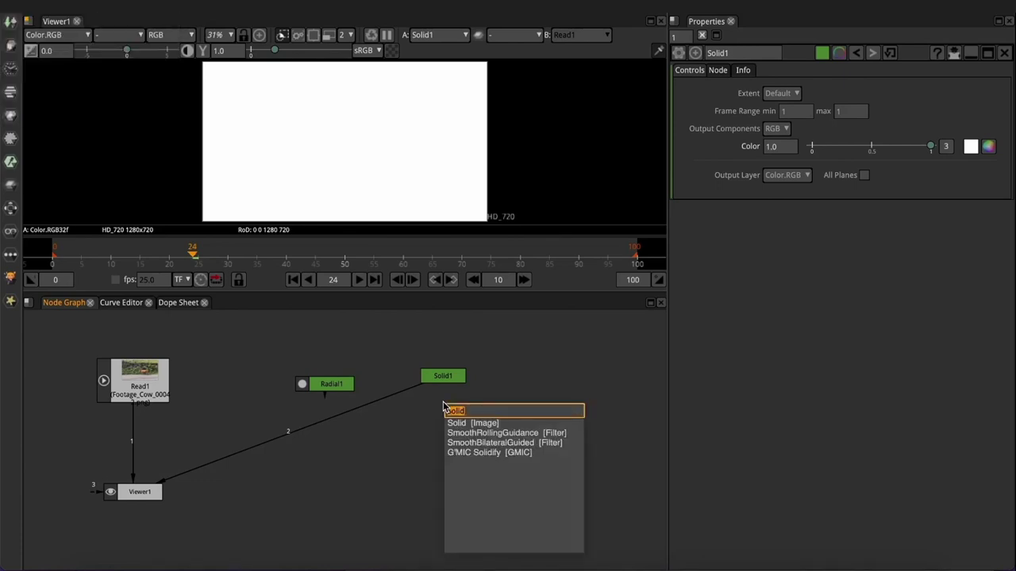
text(ro)
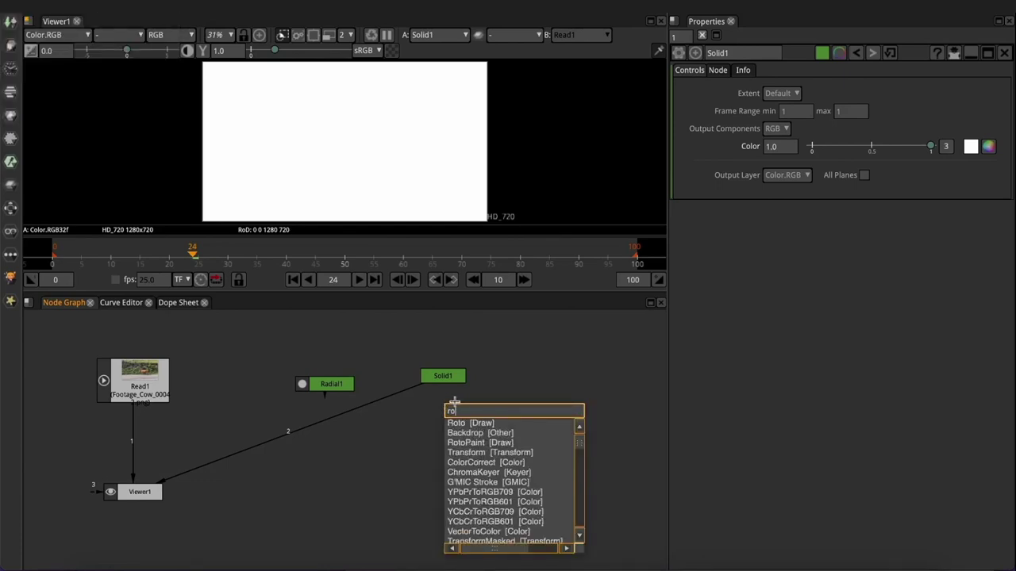
click(472, 424)
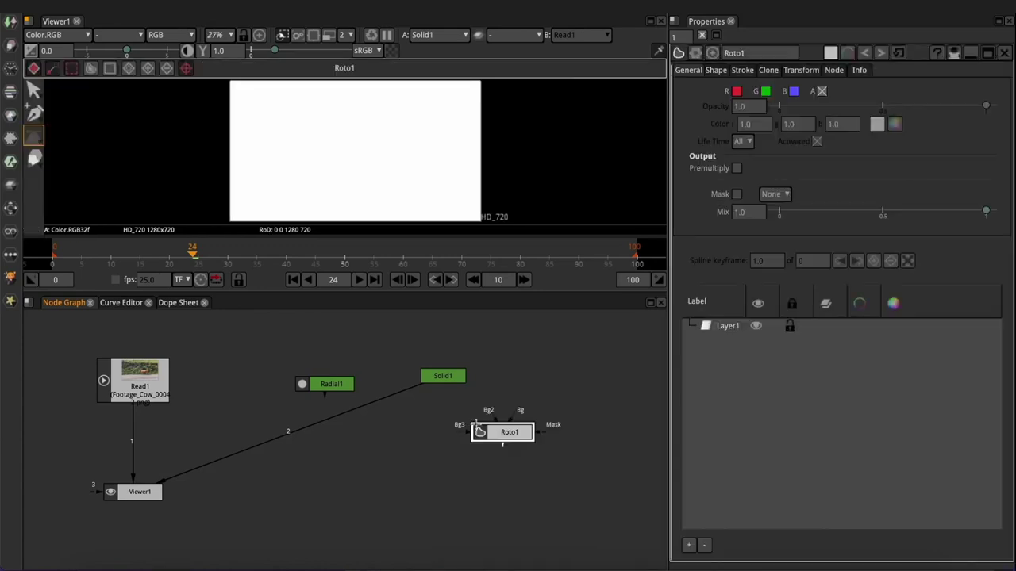
drag(521, 428, 447, 375)
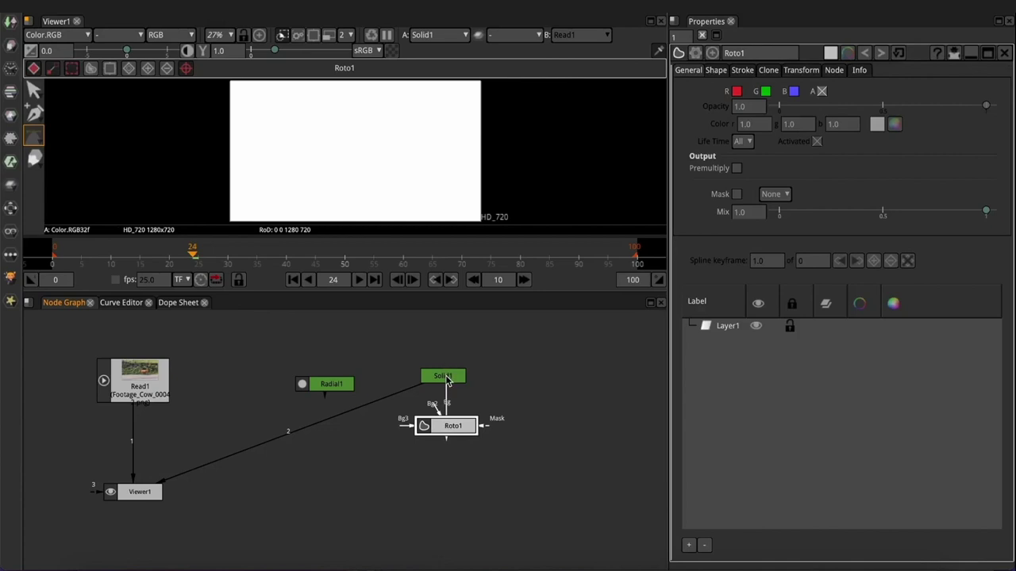
Align the Roto node directly beneath Solid1 in the node graph so their connection runs vertically
scroll(448, 373, up, 8)
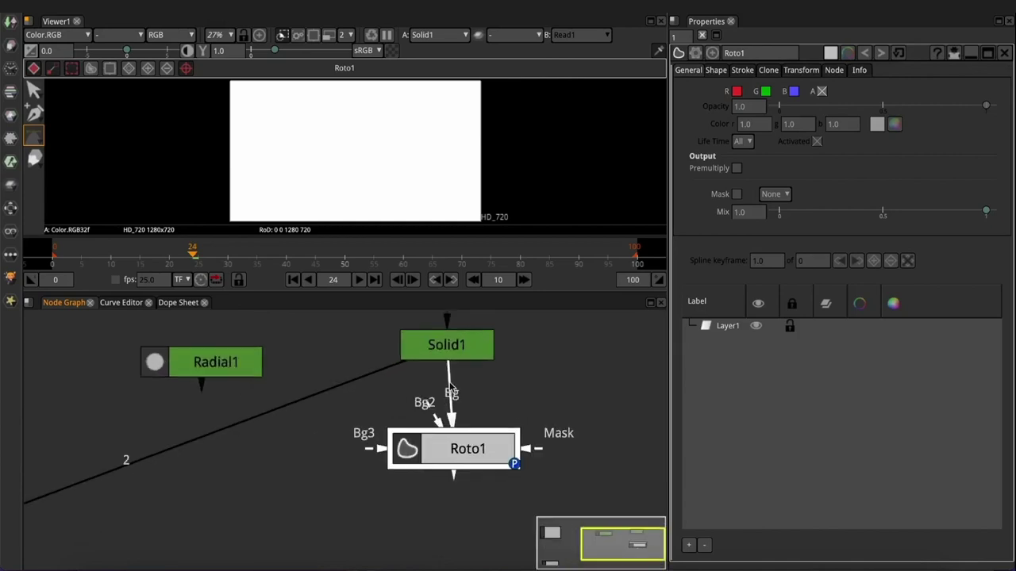
drag(452, 361, 615, 358)
key(ctrl+z)
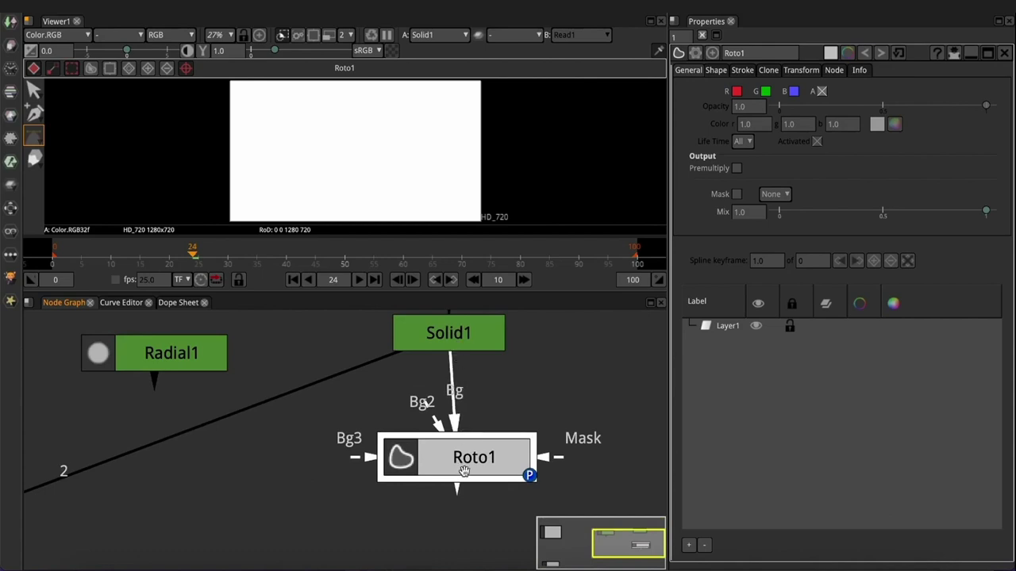
drag(476, 462, 469, 466)
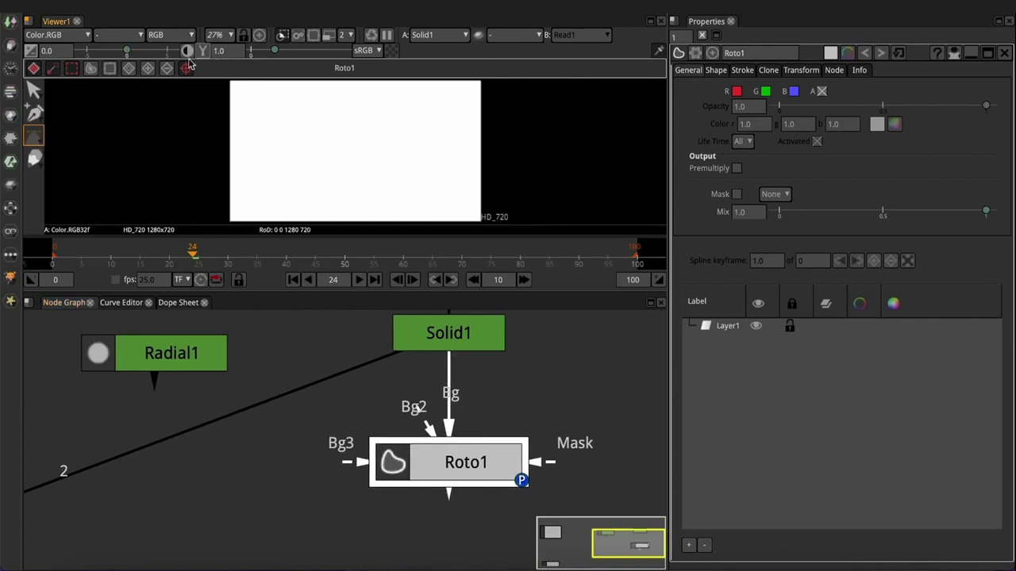
Draw a thin horizontal rectangle across the frame's full width, slightly above its centre, in the Roto node
click(39, 140)
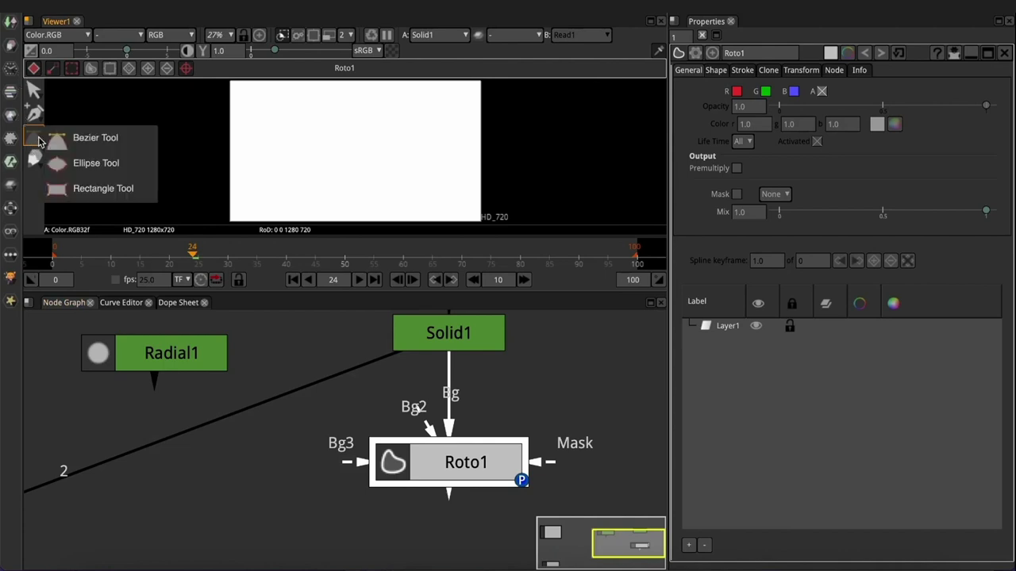
click(112, 197)
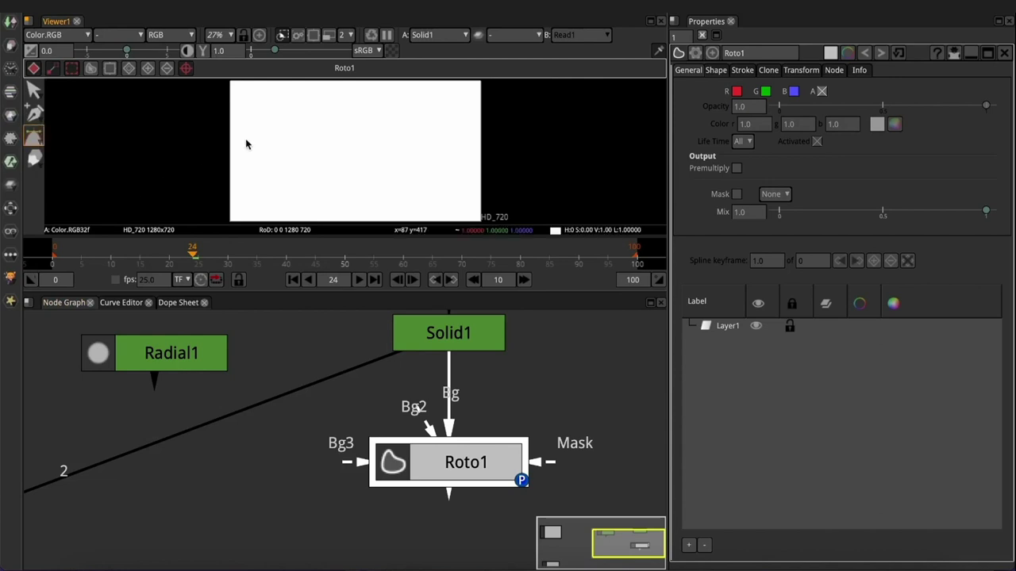
drag(231, 140, 478, 142)
Connect Roto1 to input 2 of Viewer1 and enable Premultiply on its output
click(463, 466)
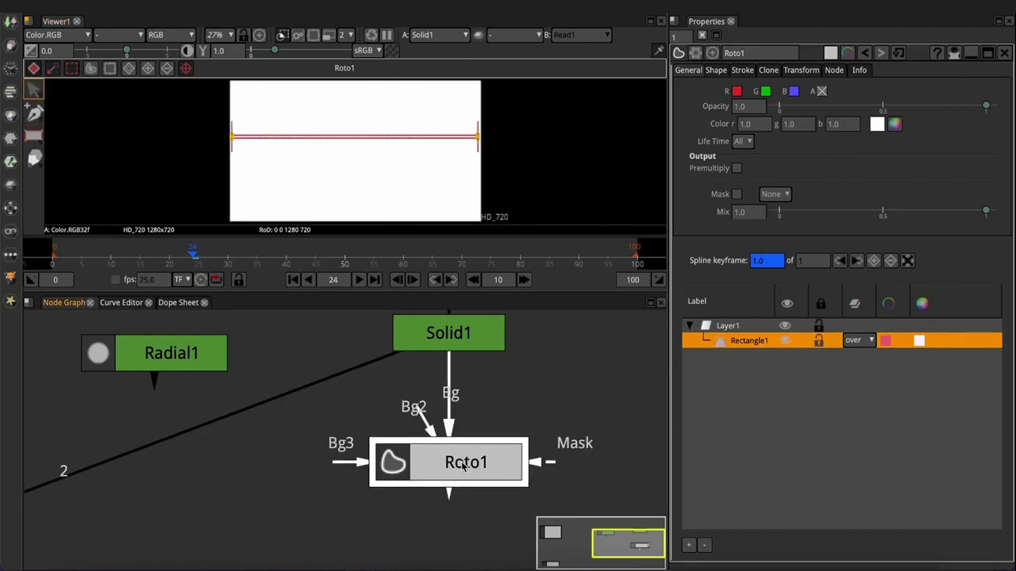
key(2)
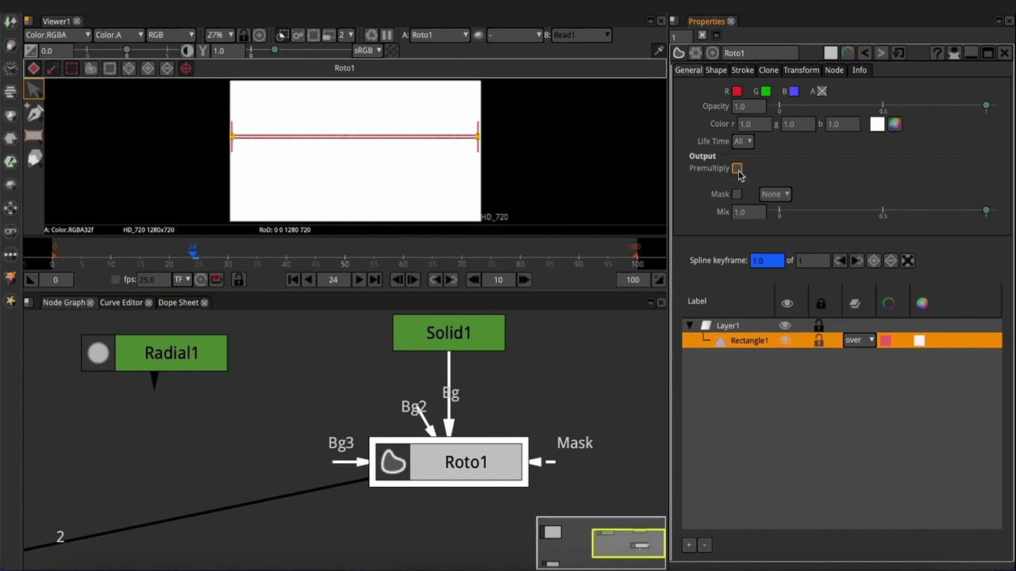
click(737, 169)
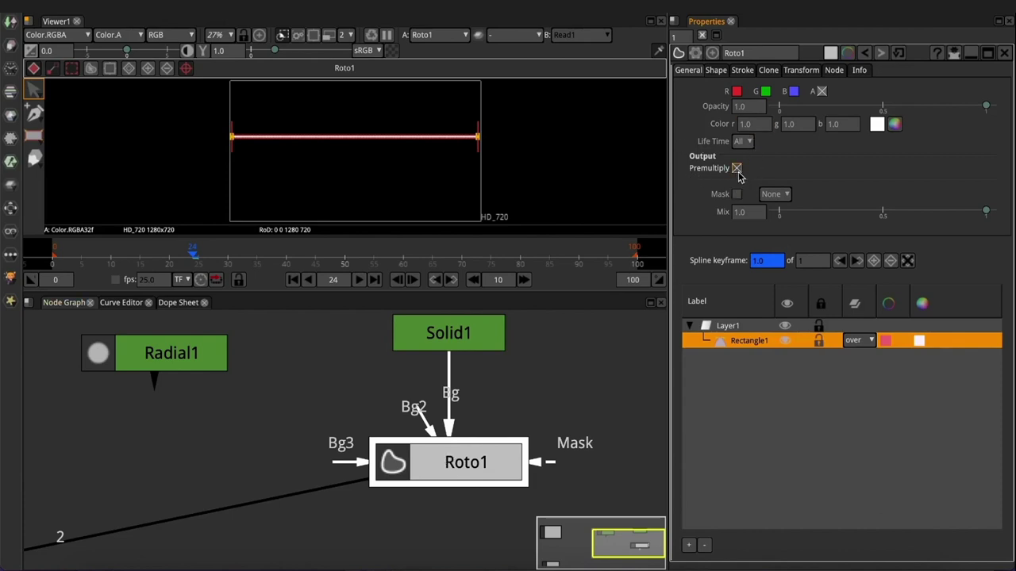
Add a Transform node below Roto1 and connect its Source input to Roto1
drag(472, 464, 472, 461)
scroll(469, 459, down, 5)
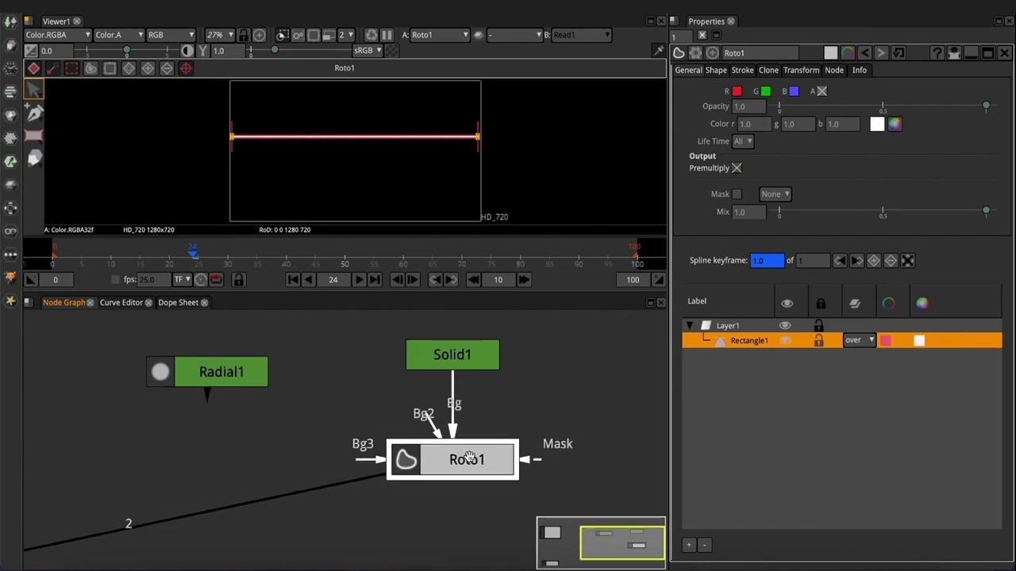
click(457, 465)
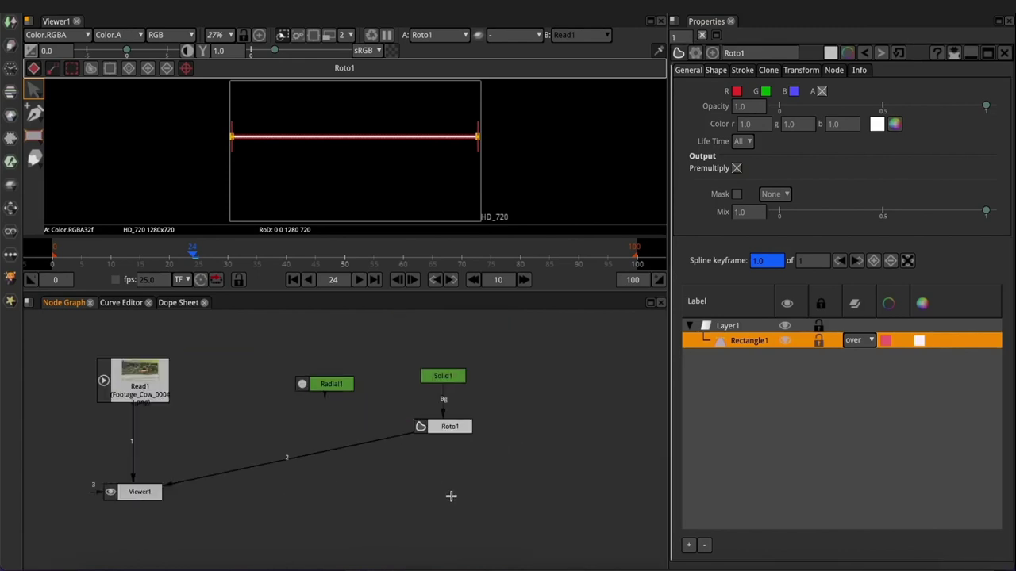
key(t)
drag(486, 501, 447, 428)
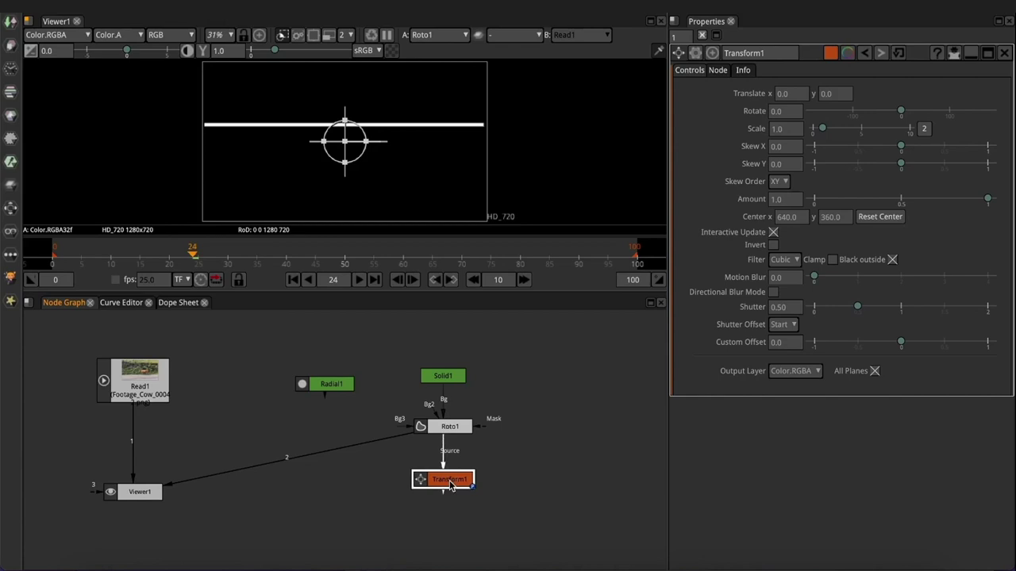
View Transform1 through input 1 of the viewer and move the line to a translation of about x -25, y -31
key(1)
click(346, 146)
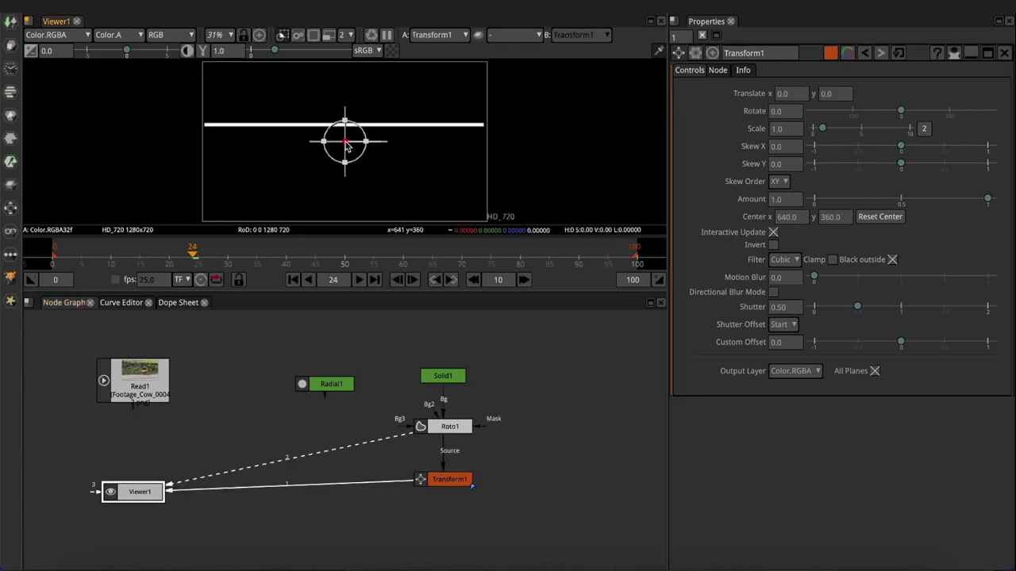
drag(346, 146, 336, 165)
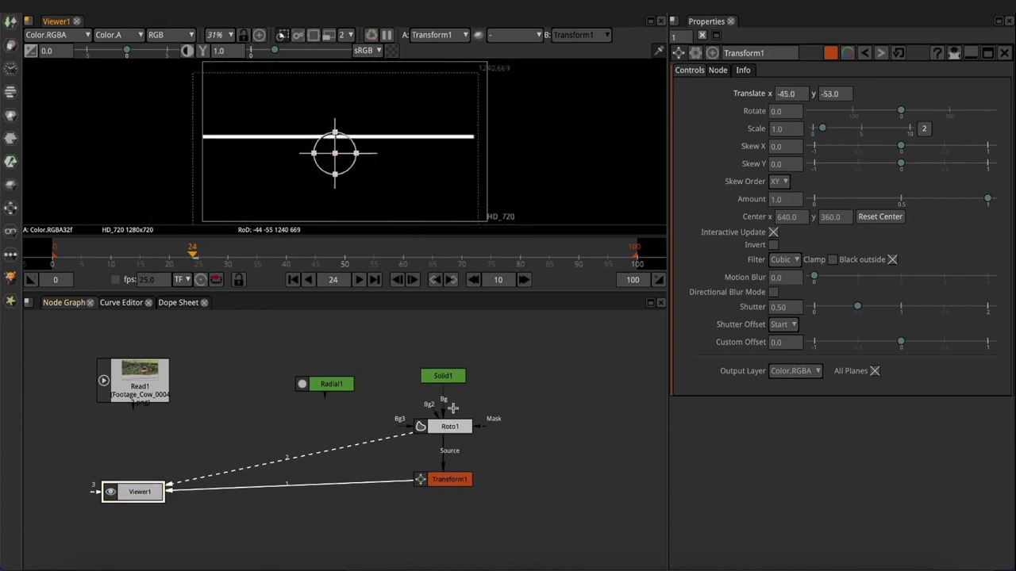
mouse_move(338, 156)
mouse_down()
mouse_move(357, 158)
mouse_move(306, 158)
mouse_move(333, 140)
mouse_move(340, 149)
mouse_up()
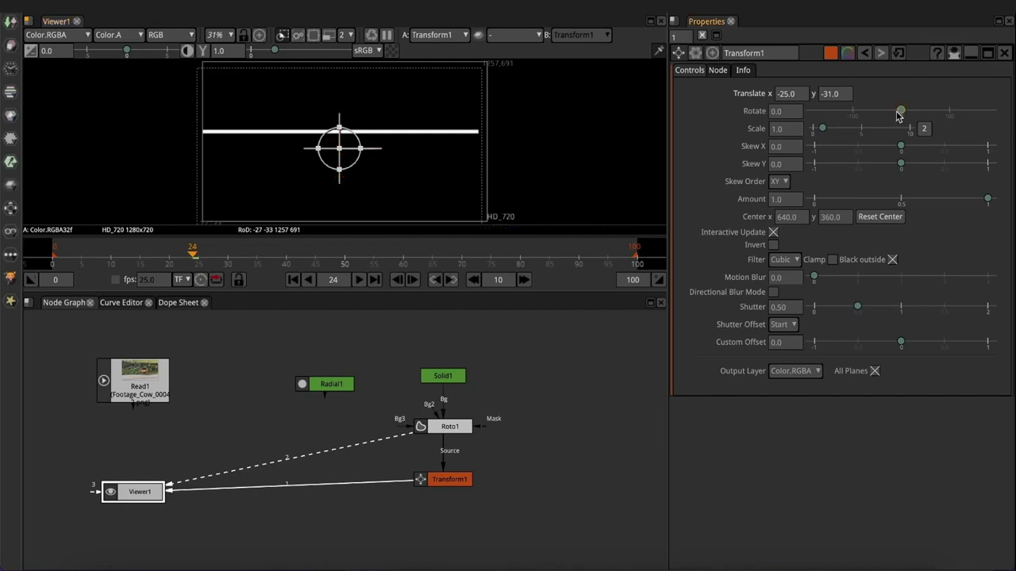
Try rotating the line to 23 degrees about a pivot moved to about 393, 578, and undo that rotation
mouse_move(903, 112)
mouse_down()
mouse_move(929, 109)
mouse_move(881, 112)
mouse_move(897, 112)
mouse_up()
drag(381, 154, 380, 148)
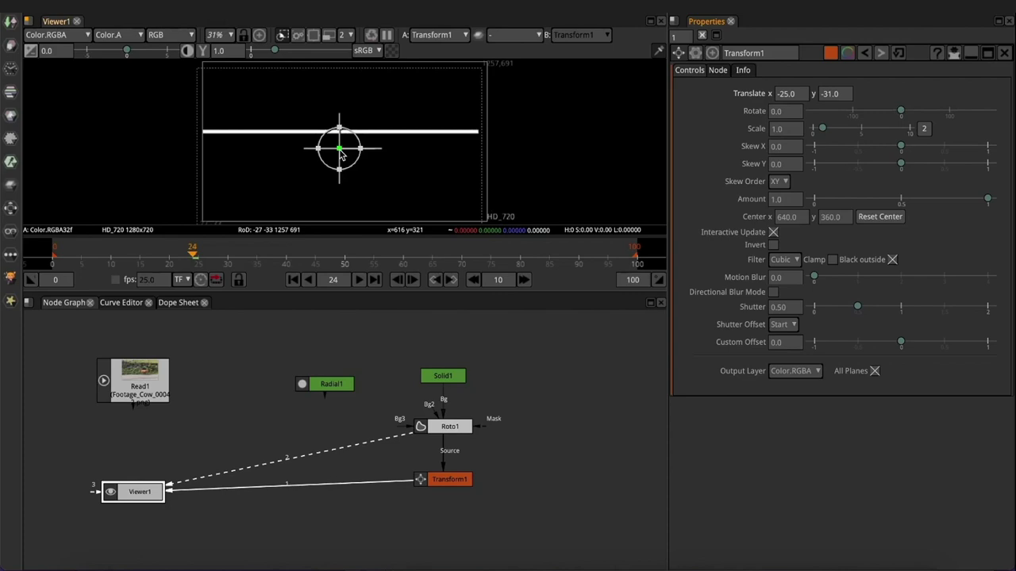
drag(340, 153, 286, 102)
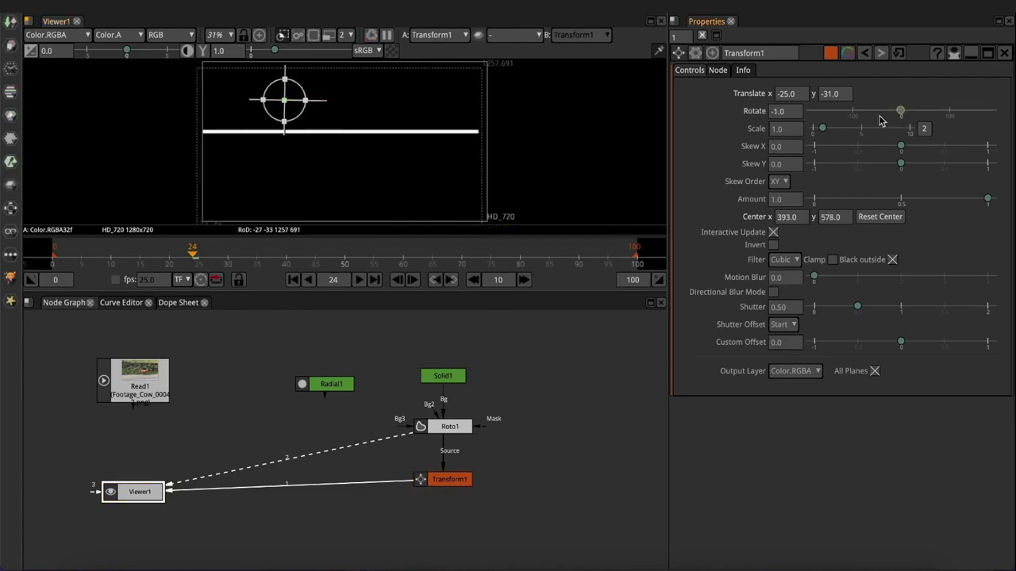
drag(901, 111, 918, 129)
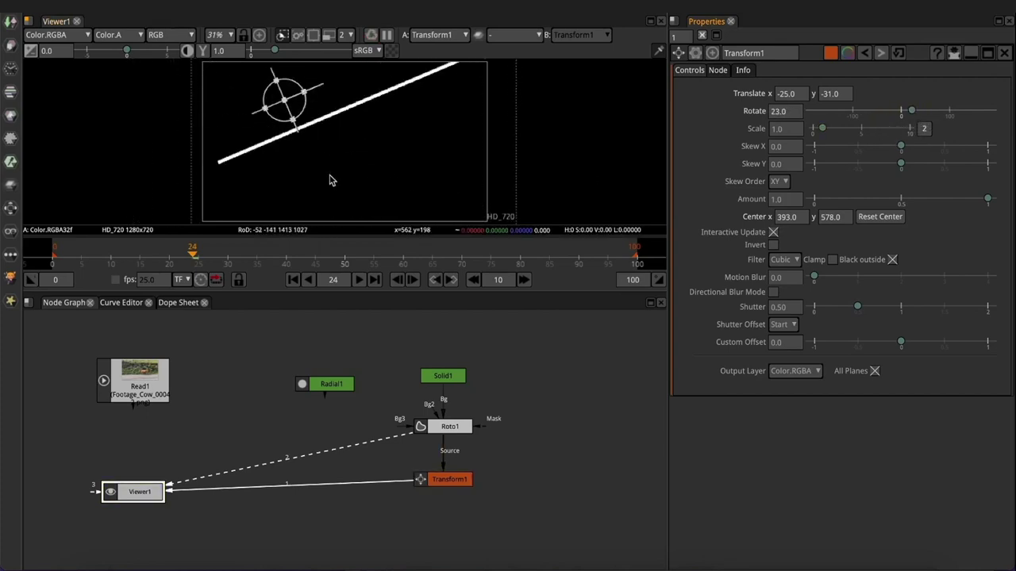
key(ctrl+z)
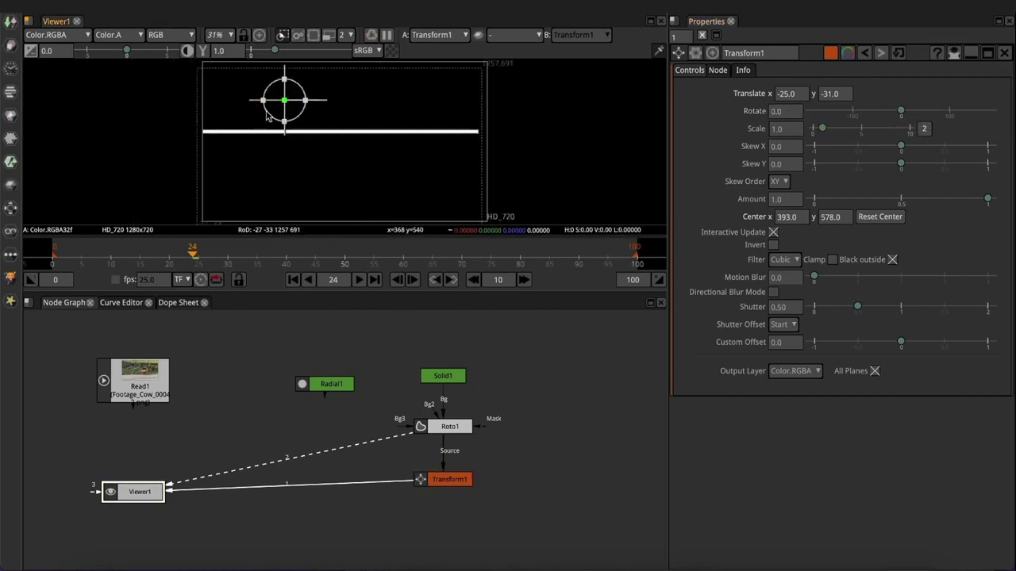
Place the transform's pivot on the line's left end, at about x 11, y 435, and test the uniform scale from there
drag(284, 100, 202, 134)
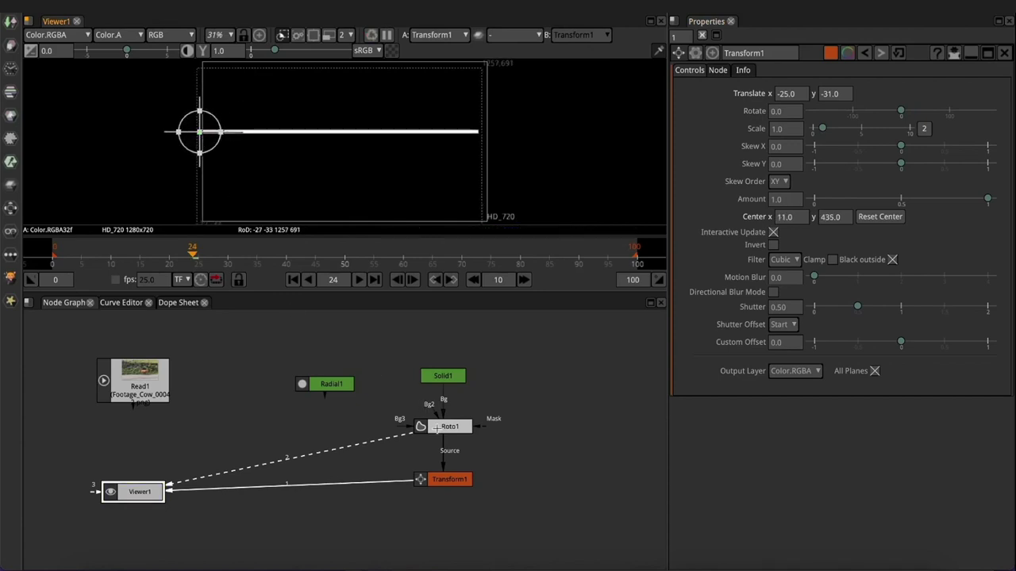
click(446, 480)
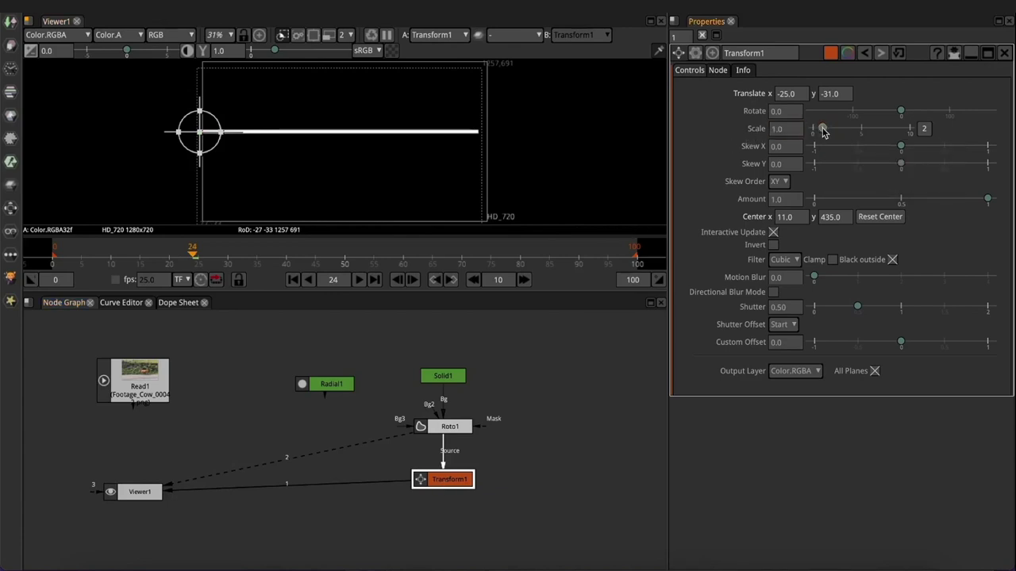
mouse_move(822, 130)
mouse_down()
mouse_move(865, 130)
mouse_move(817, 130)
mouse_move(851, 134)
mouse_move(816, 140)
mouse_move(845, 144)
mouse_move(833, 145)
mouse_up()
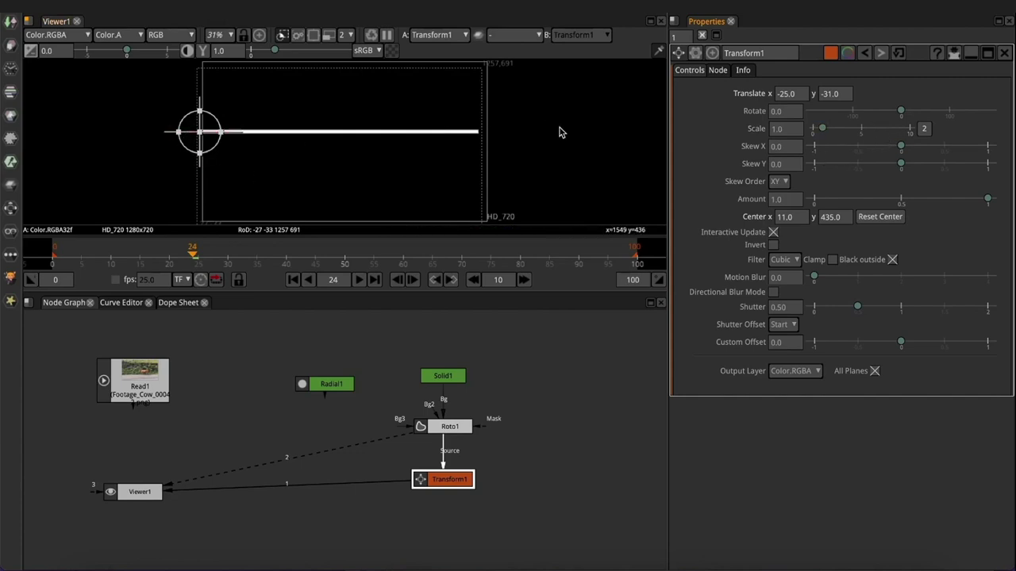
Split Transform1's Scale into separate x and y values and set a key for Scale x of 1.0 at frame 15
click(927, 133)
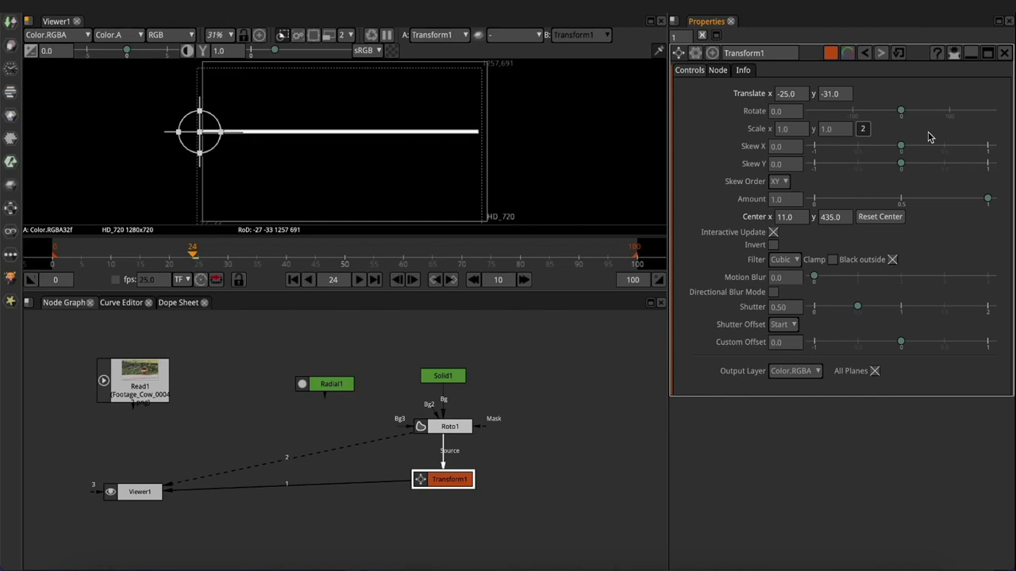
click(787, 130)
key(Tab)
click(795, 129)
right_click(794, 132)
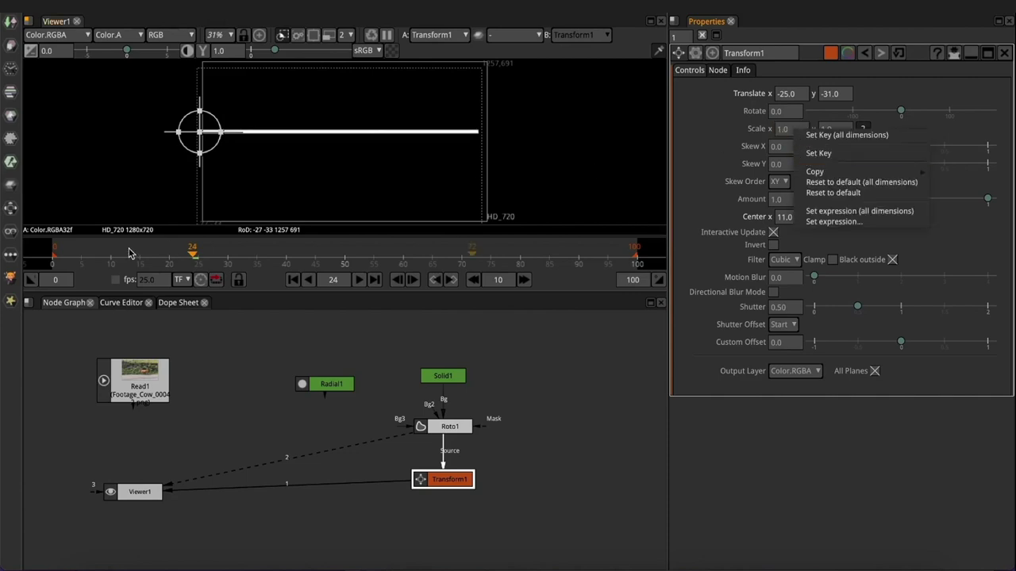
click(87, 274)
drag(84, 263, 138, 265)
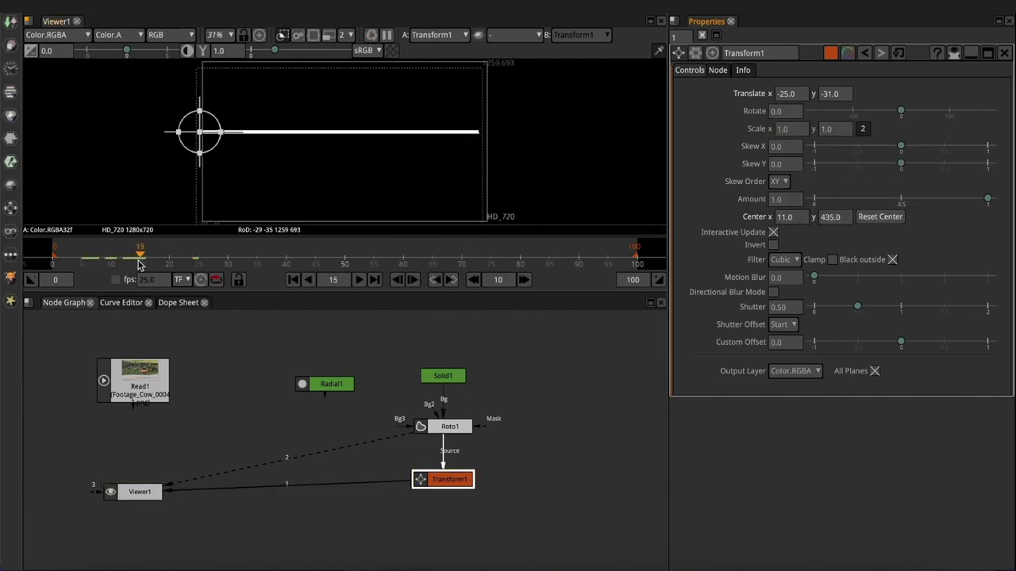
right_click(791, 137)
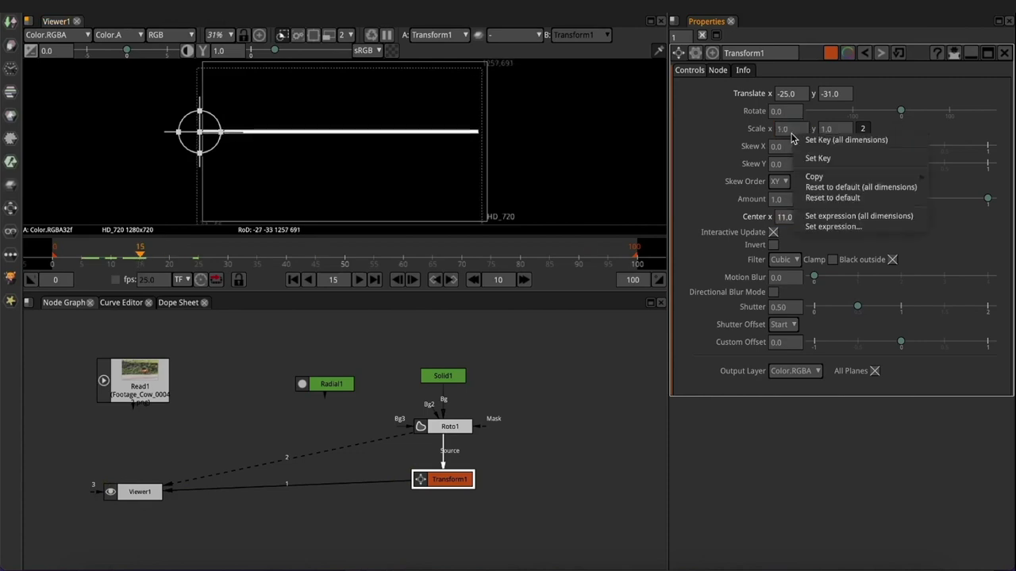
click(822, 158)
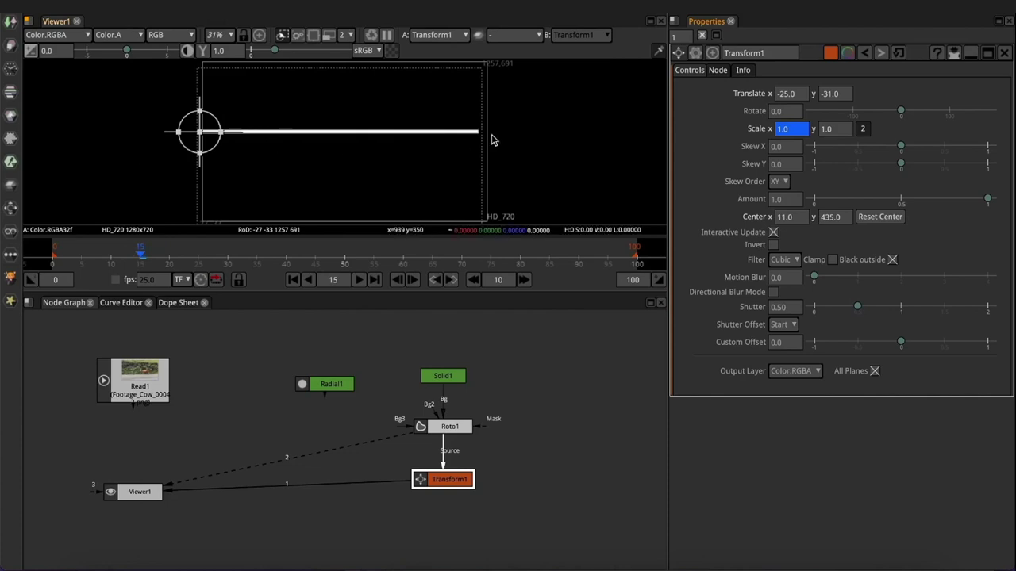
Set Scale x to 0 at frame 0, leaving y at 1.0, and play back the line's growth in a temporarily enlarged viewer
drag(125, 262, 52, 262)
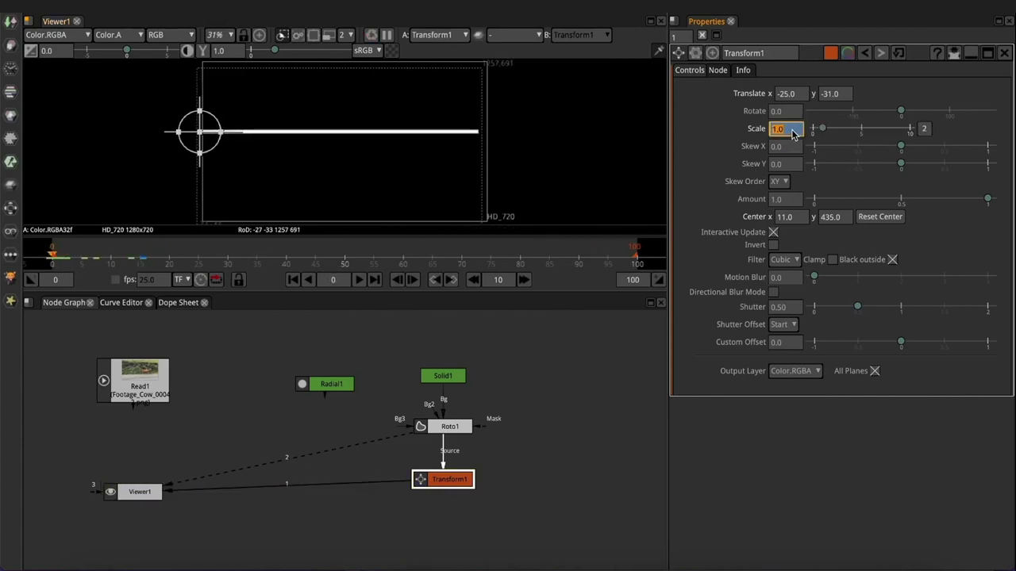
click(924, 133)
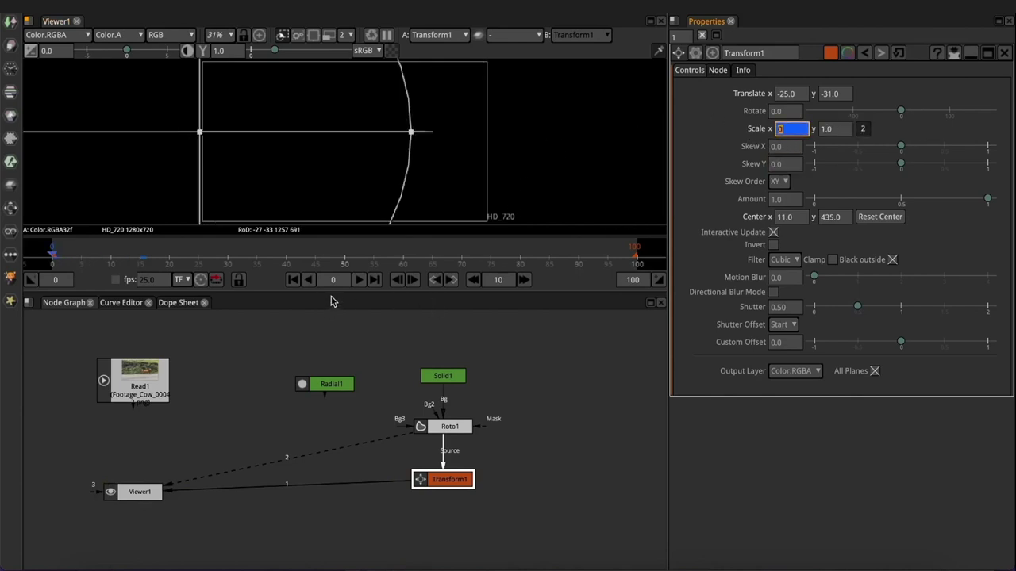
drag(332, 298, 321, 407)
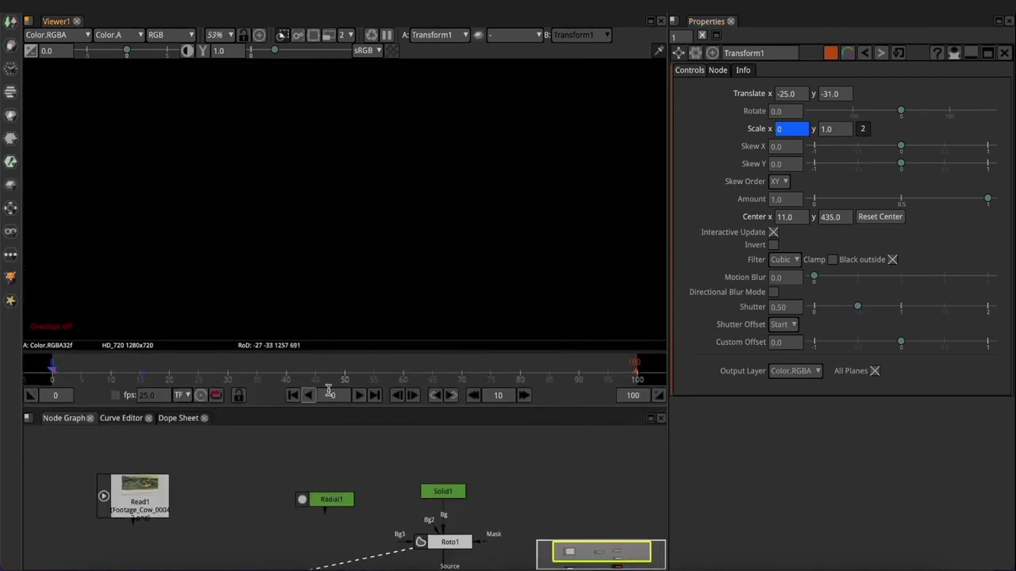
click(360, 395)
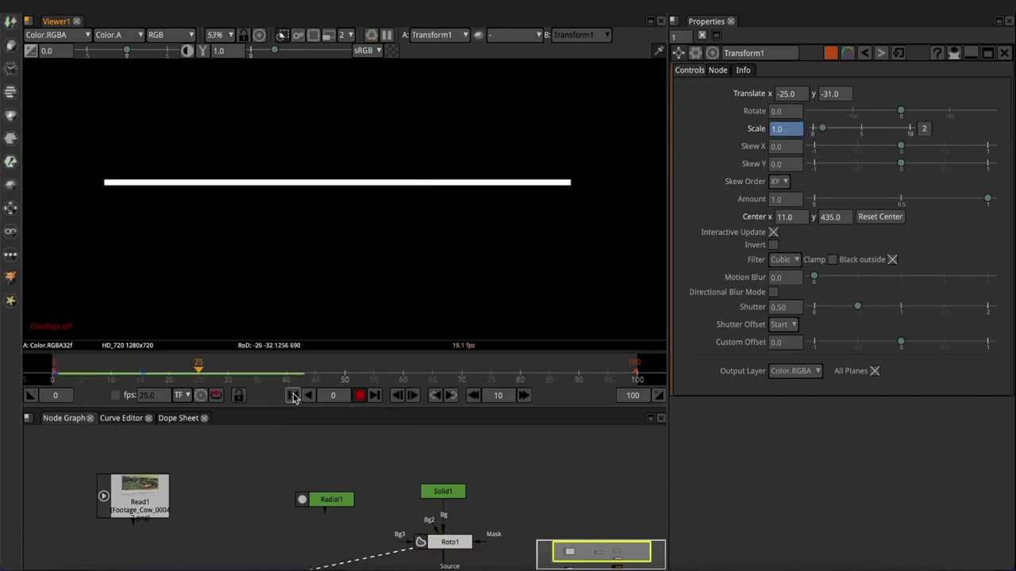
click(357, 397)
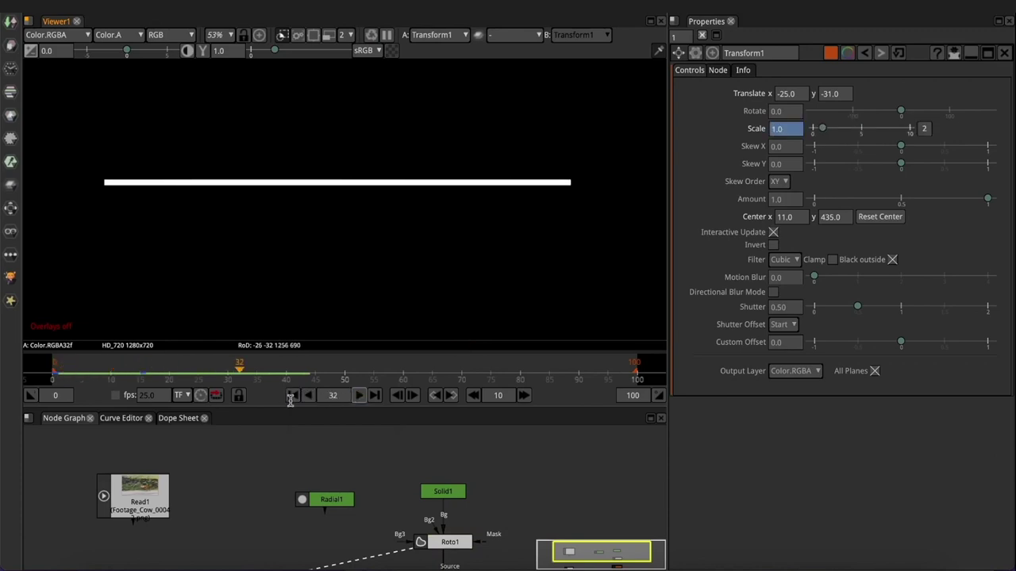
drag(310, 395, 310, 296)
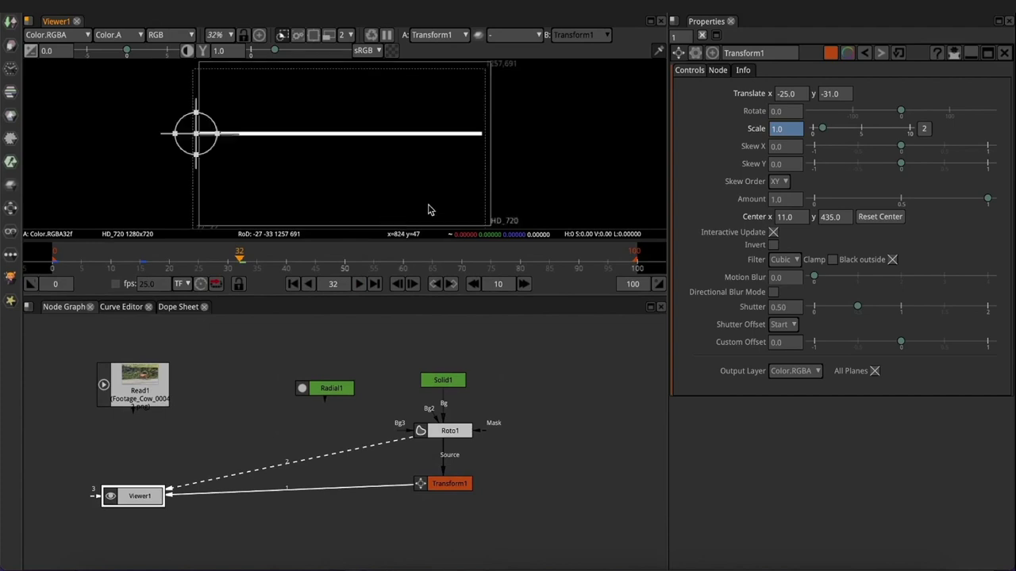
Reopen Transform1's properties, display its Scale x curve in the Curve Editor, and inspect the frame 0 key and the line at frame 8
click(702, 36)
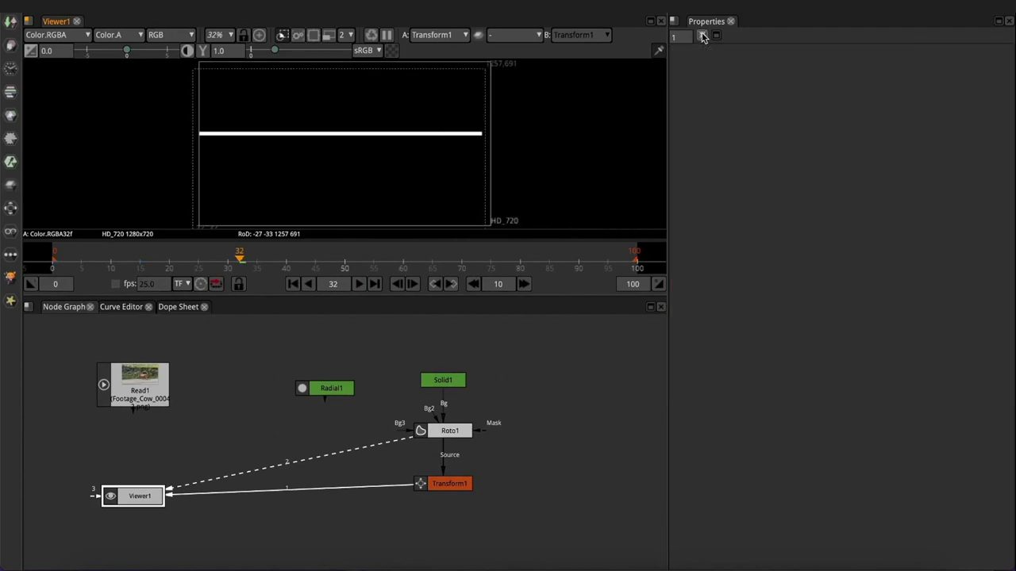
double_click(449, 485)
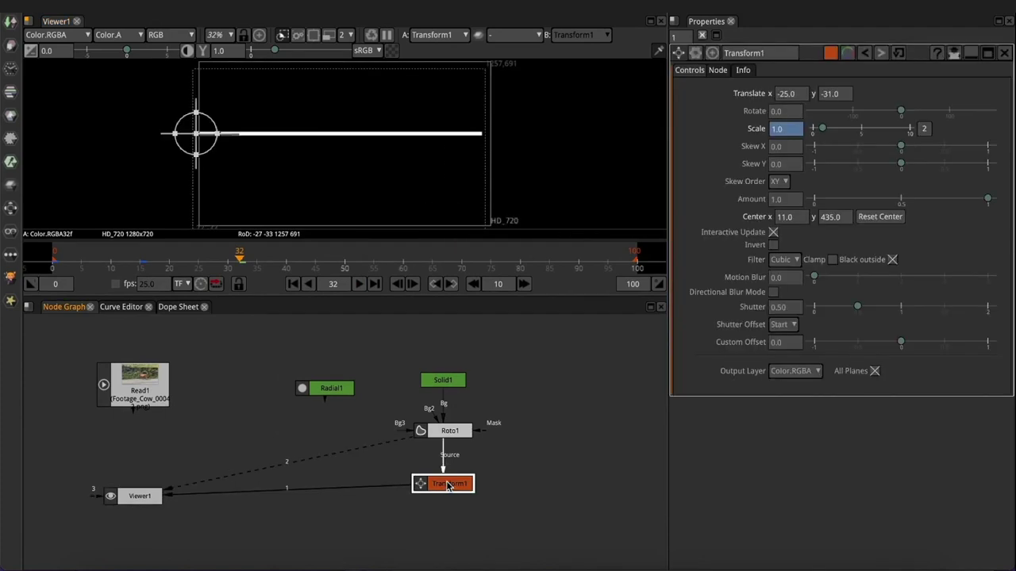
click(122, 308)
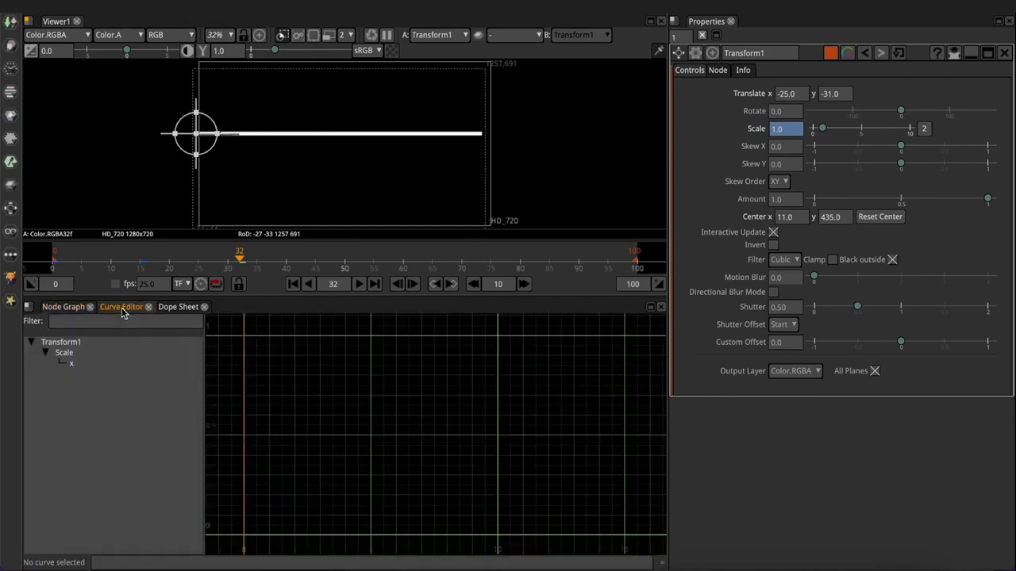
click(69, 363)
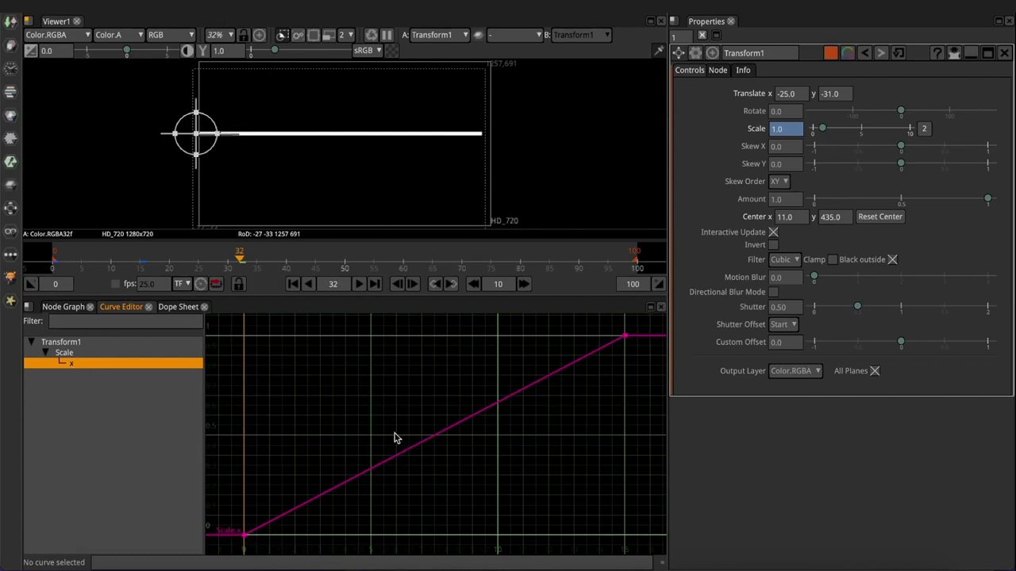
click(243, 535)
click(71, 262)
drag(76, 264, 100, 267)
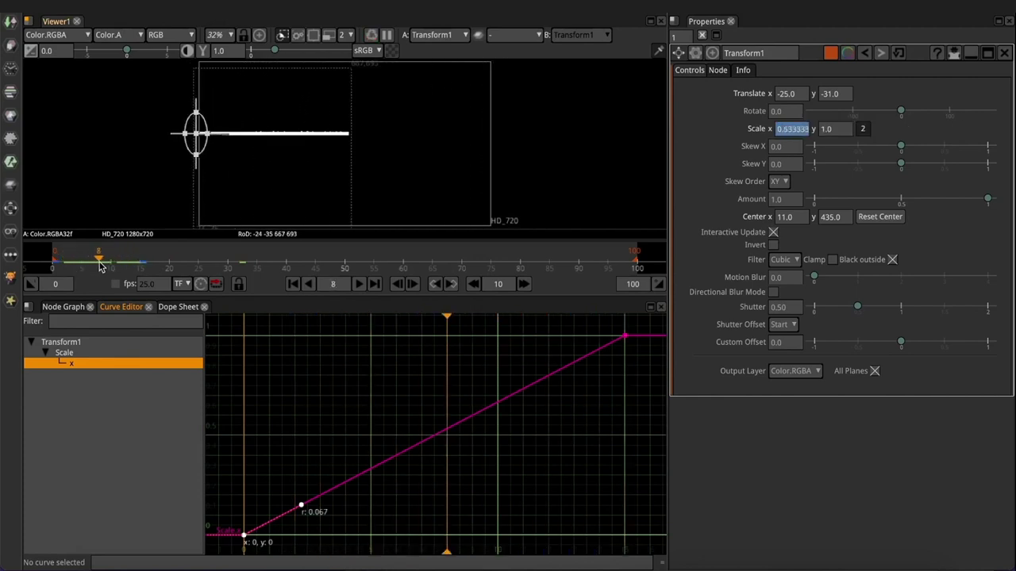
Explore the Scale x curve at different magnifications and refit the whole curve in the Curve Editor
scroll(408, 402, up, 6)
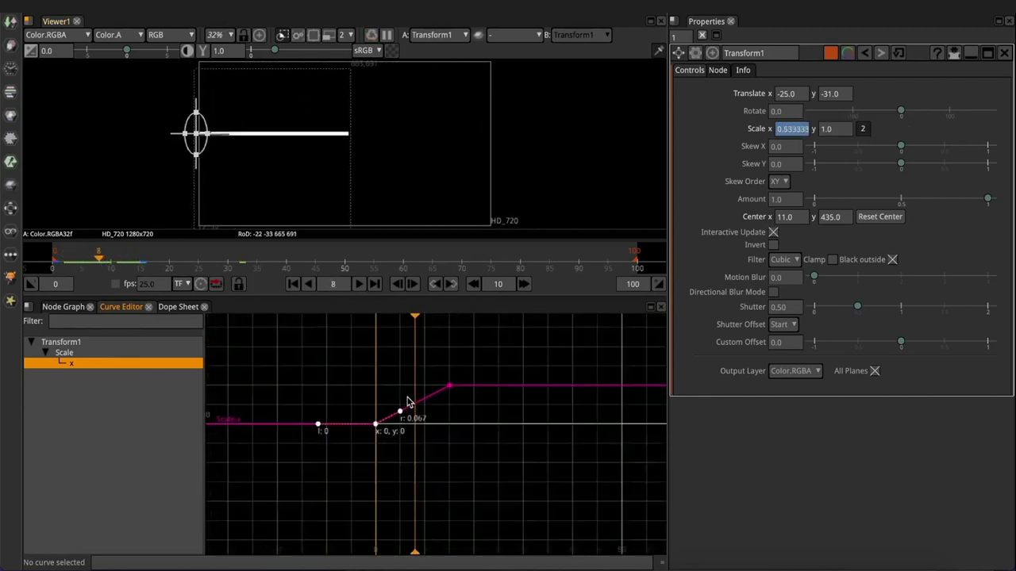
scroll(408, 402, down, 5)
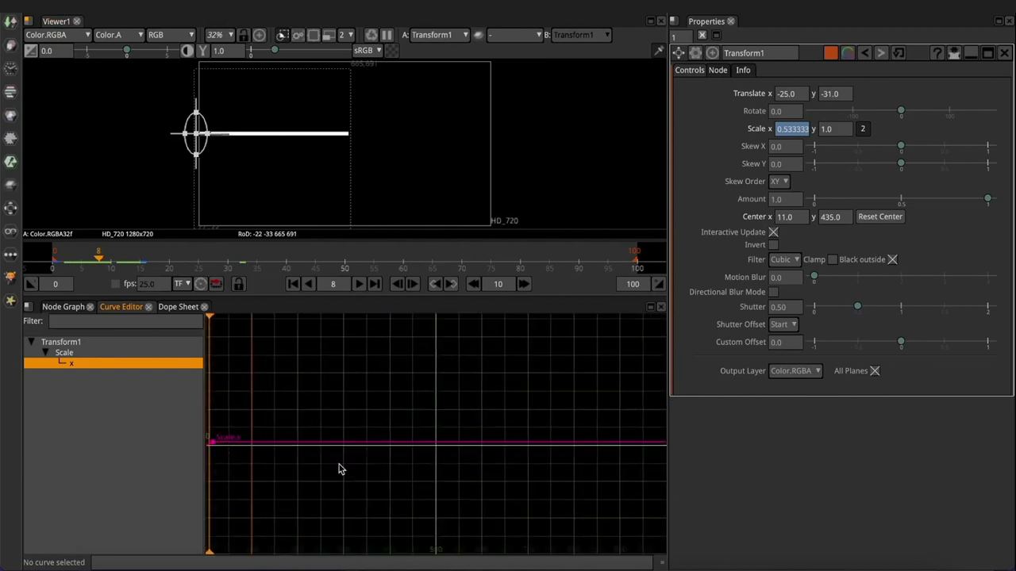
scroll(218, 436, down, 3)
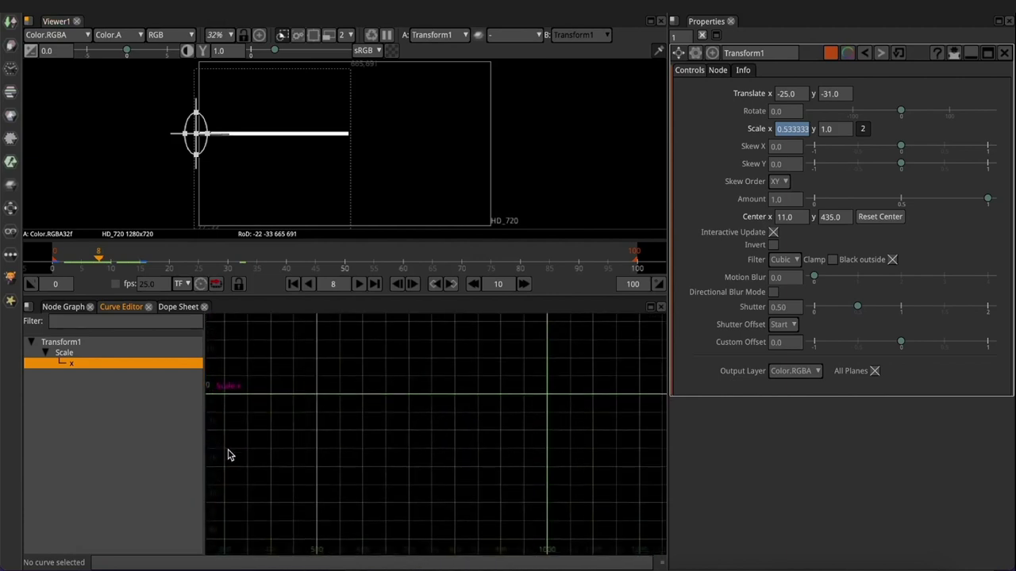
drag(337, 421, 607, 411)
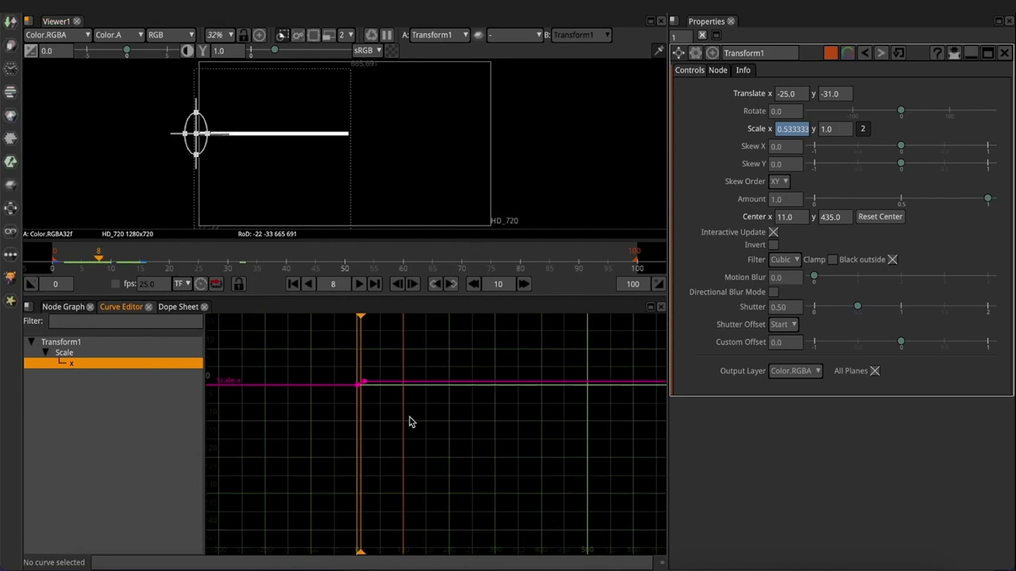
scroll(336, 431, down, 2)
scroll(414, 398, down, 3)
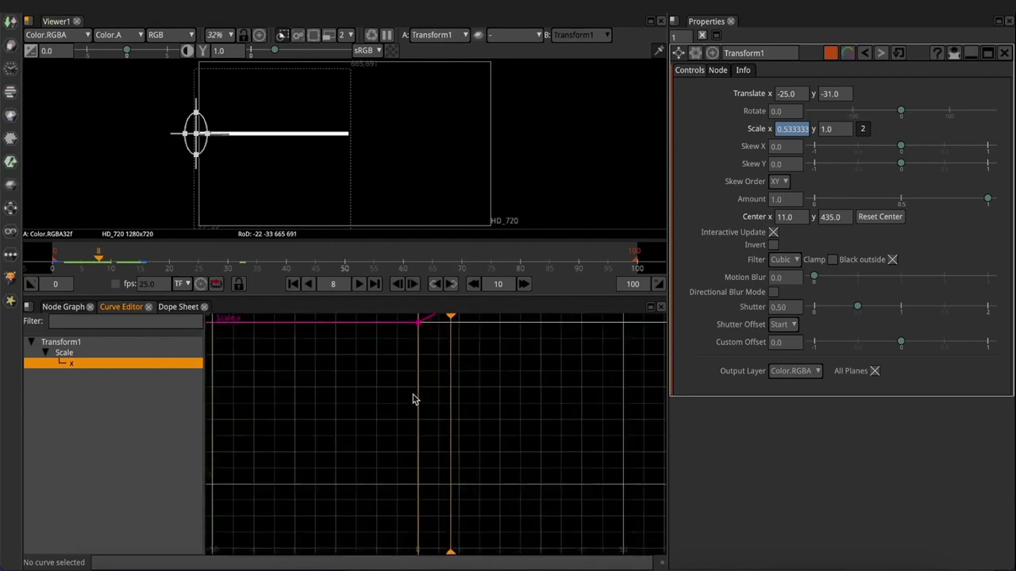
scroll(413, 399, down, 3)
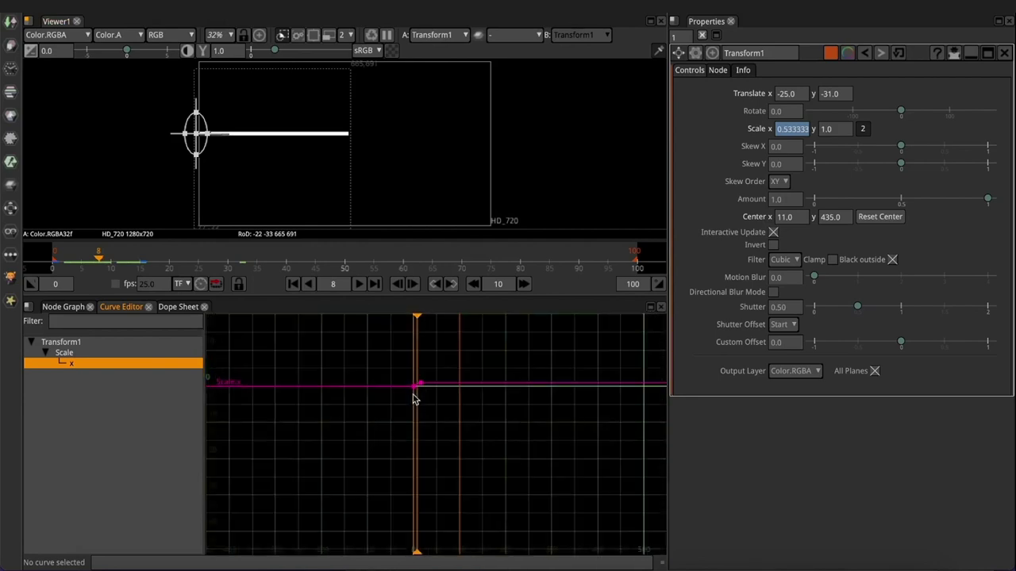
drag(508, 429, 515, 479)
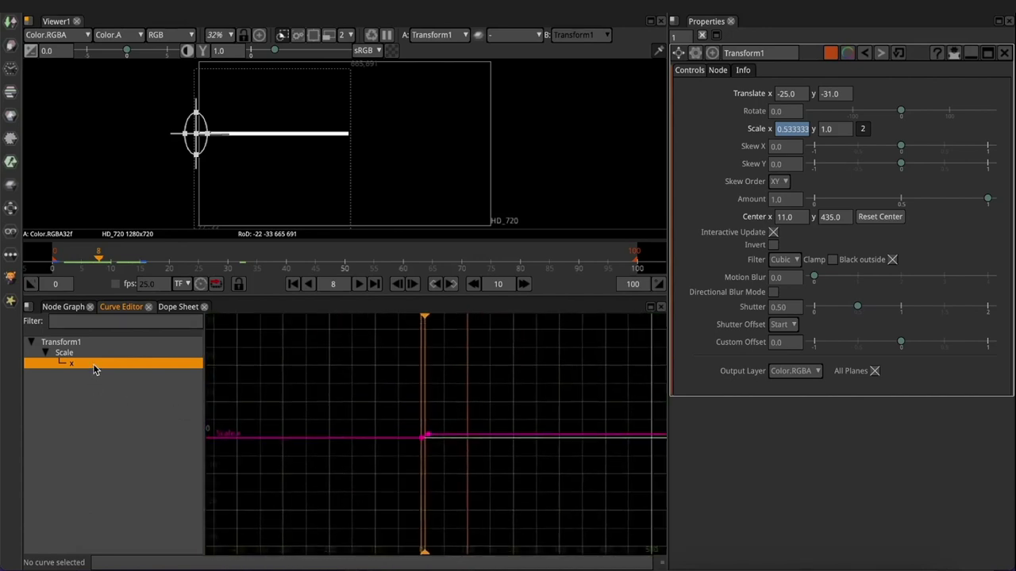
key(f)
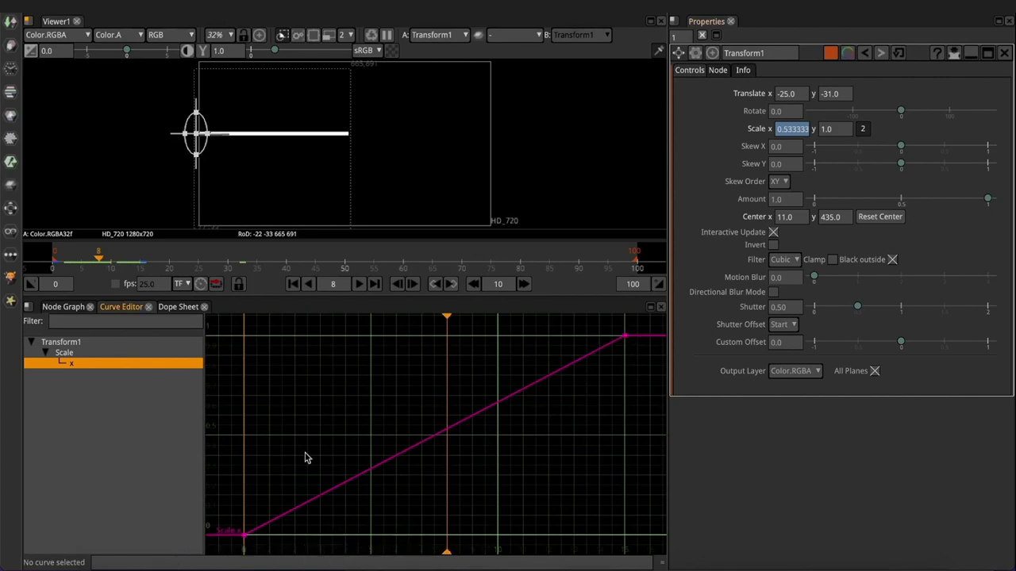
Flatten the tangent of the Scale x key at frame 15 so the growth eases out, and select the frame 0 key
click(625, 336)
drag(564, 366, 485, 346)
click(243, 536)
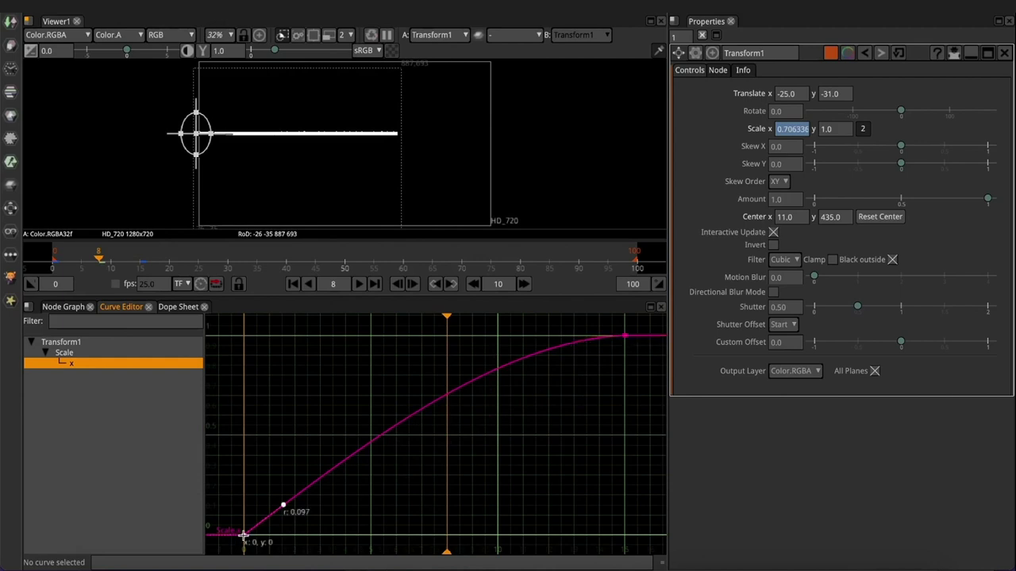
Steepen the tangent of the Scale x key at frame 0 and play back the line's growth from the first frame without viewer overlays
drag(284, 505, 277, 478)
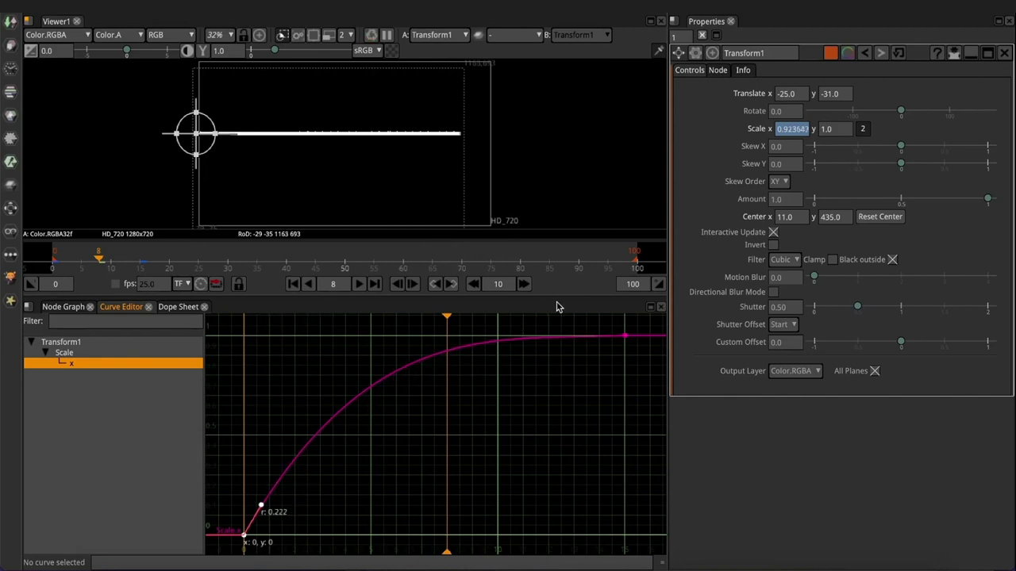
drag(446, 316, 575, 352)
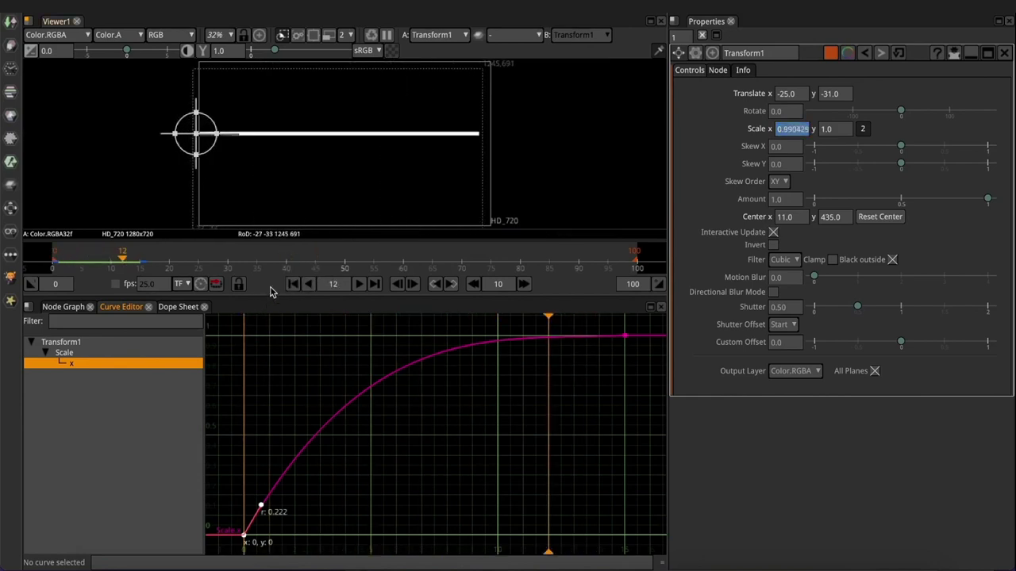
key(o)
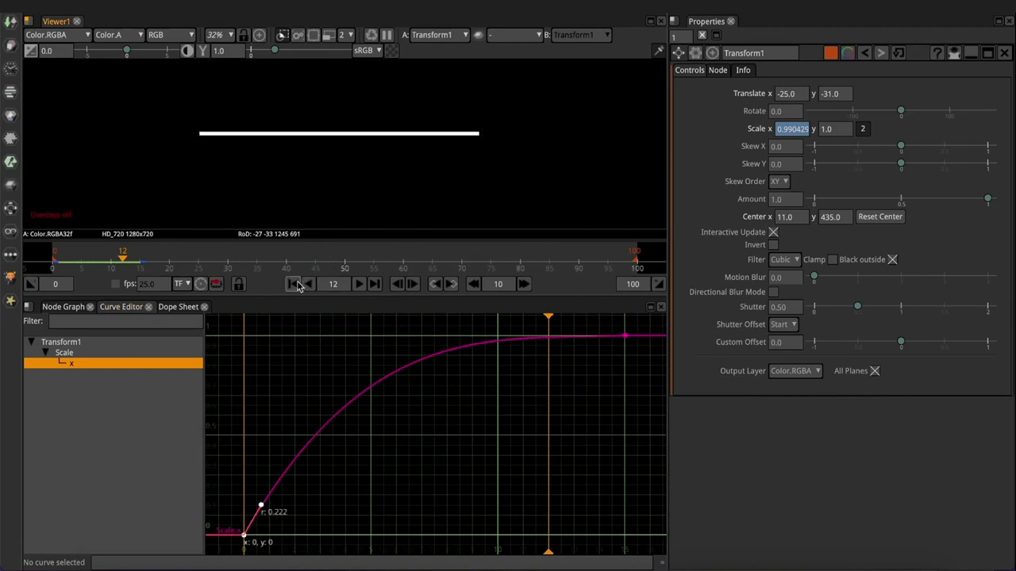
click(294, 284)
key(l)
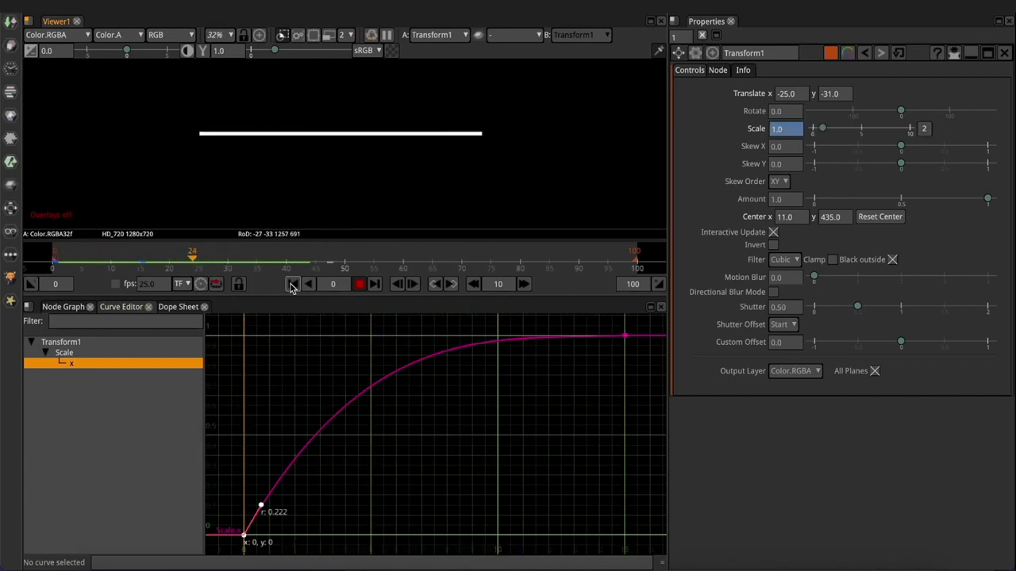
click(358, 288)
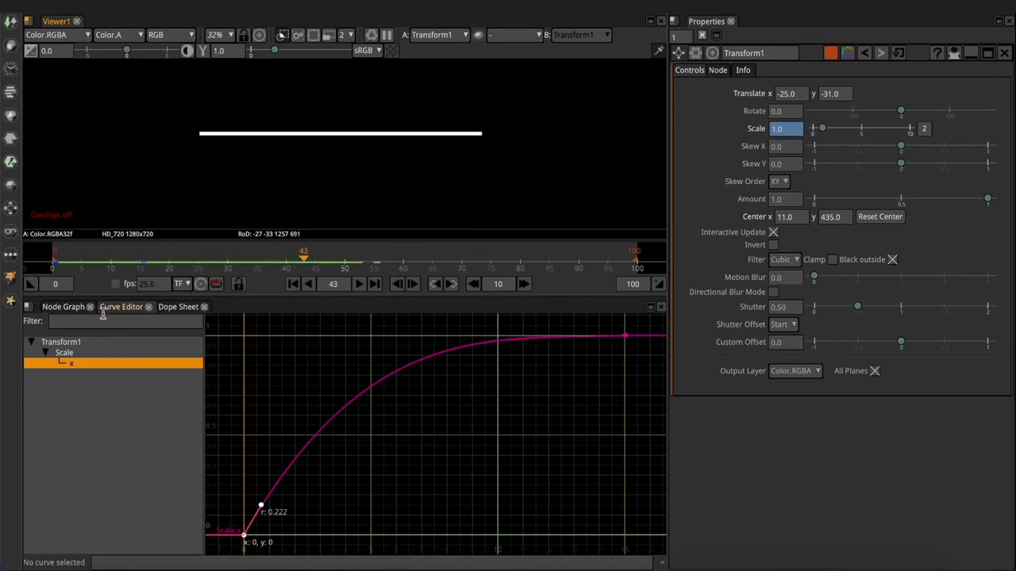
Duplicate the Solid1, Roto1 and Transform1 branch in the Node Graph and place the copy beside the original
click(66, 307)
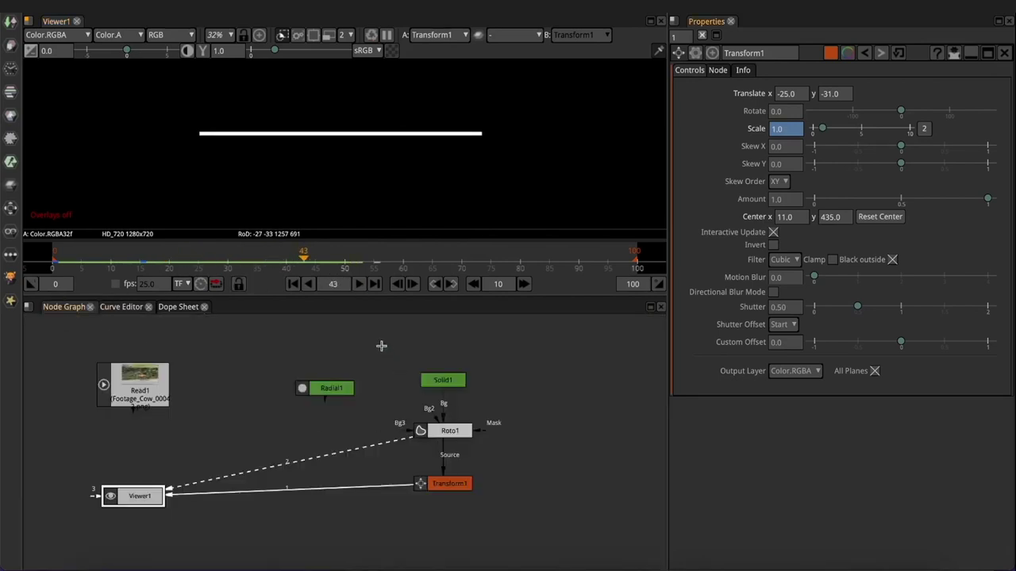
drag(381, 346, 519, 520)
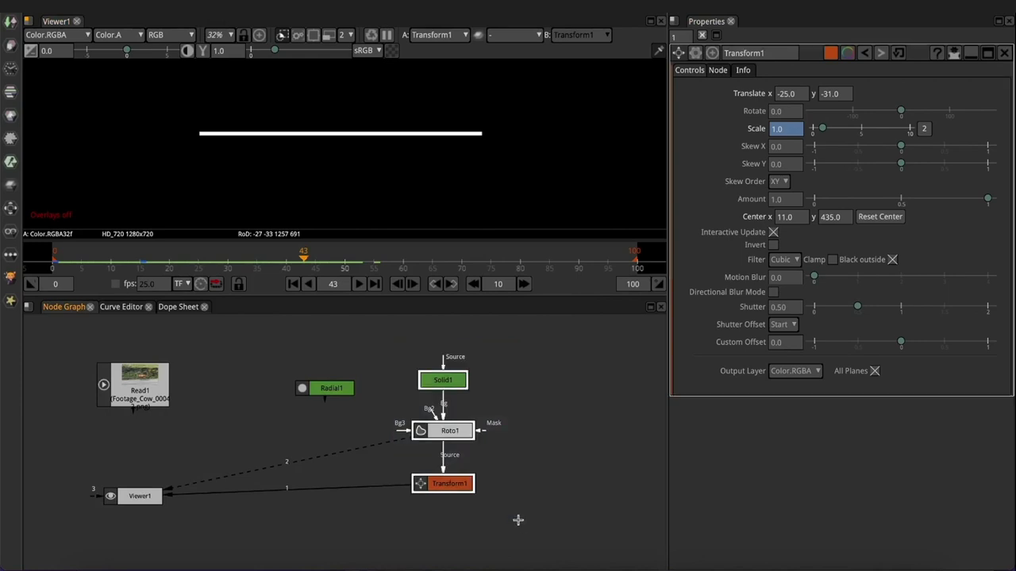
key(ctrl+c)
key(ctrl+v)
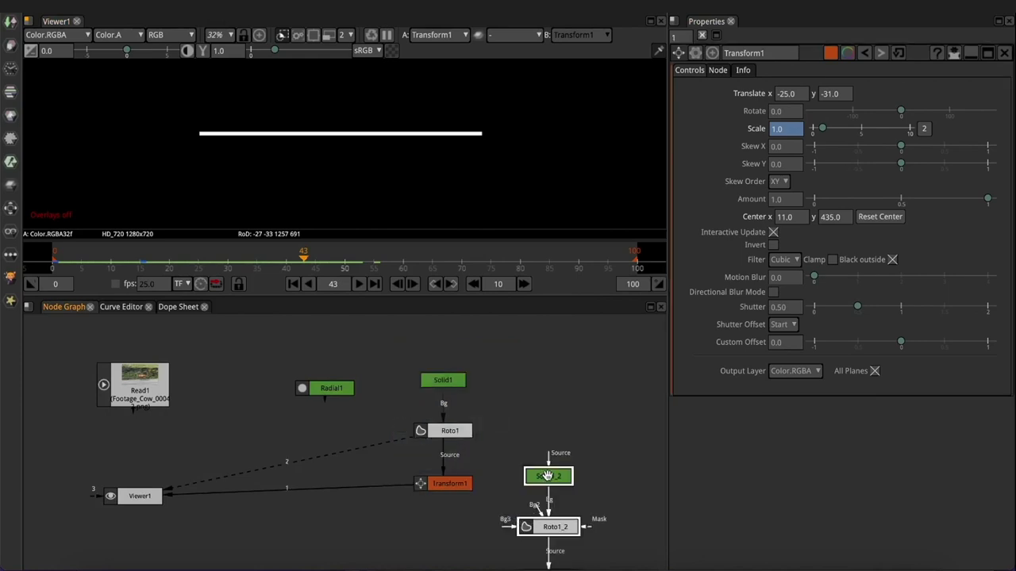
drag(546, 477, 585, 378)
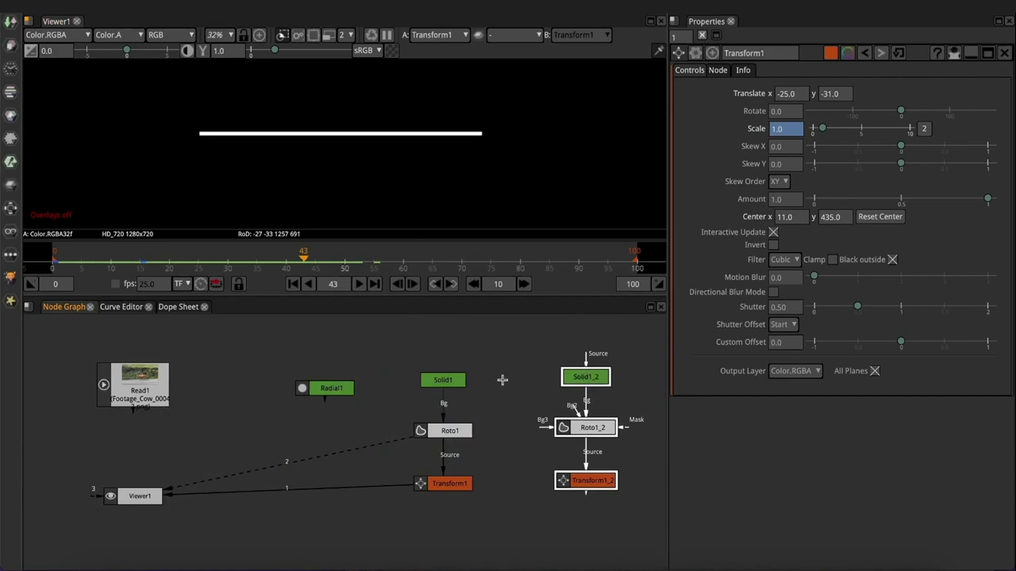
click(519, 439)
drag(519, 439, 404, 438)
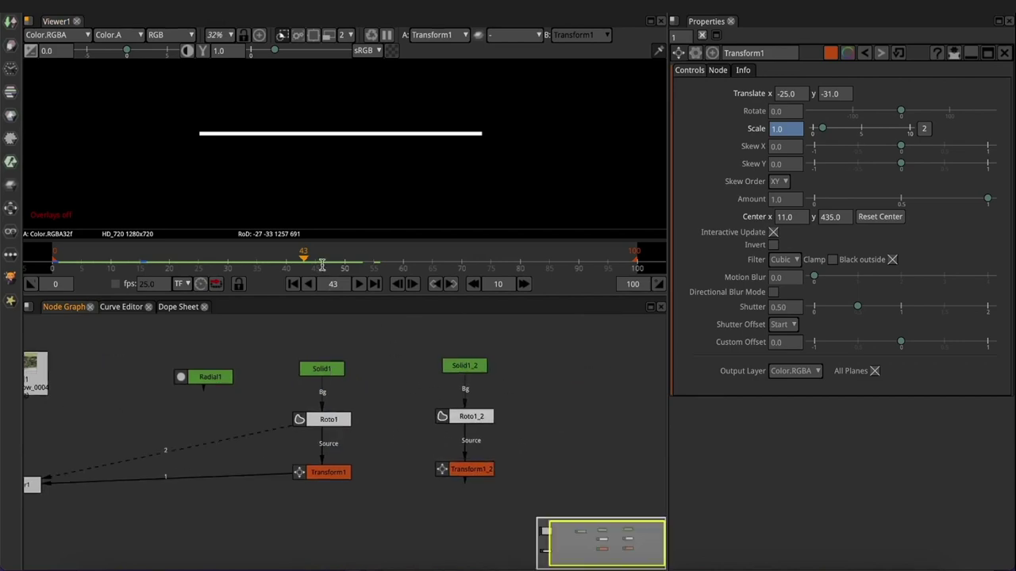
Enlarge the viewer area and add an unconnected Merge node below Transform1
drag(324, 295, 325, 351)
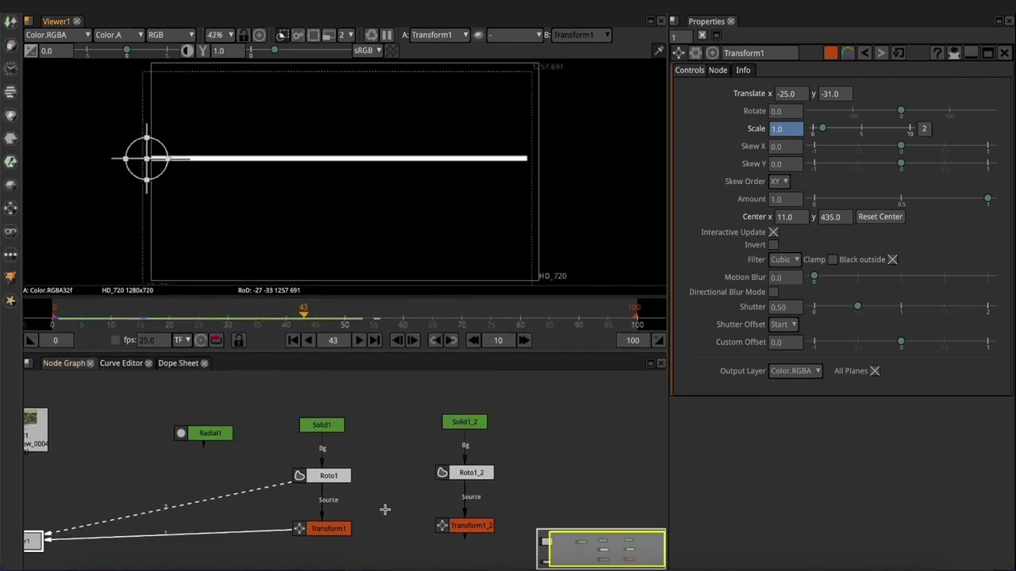
drag(385, 510, 392, 476)
click(334, 543)
key(m)
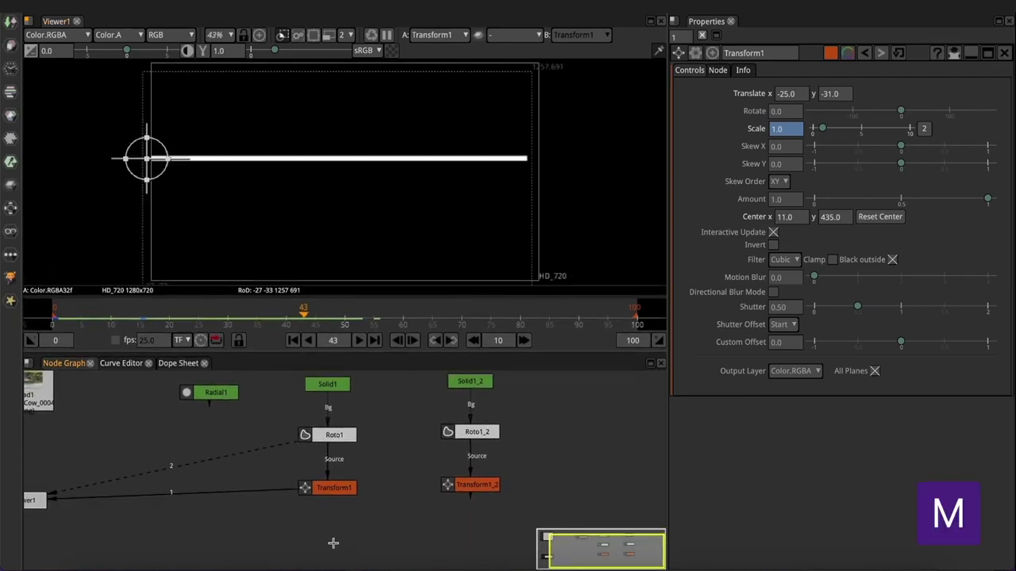
drag(340, 562, 293, 503)
scroll(320, 544, up, 1)
scroll(268, 506, down, 2)
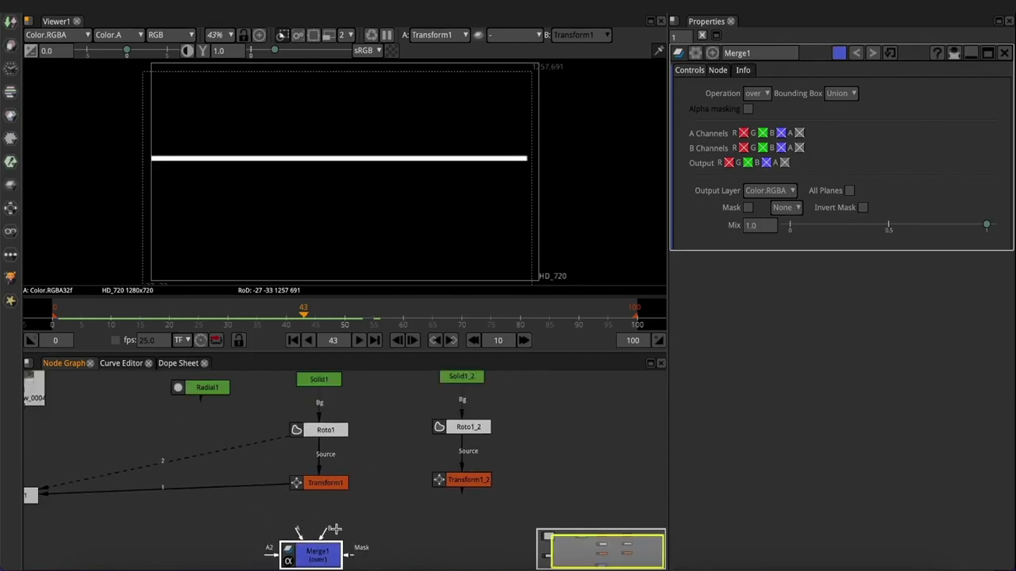
Connect Merge1's B input to Transform1_2, A to Transform1 and A2 to Radial1, and show Merge1 in the viewer
drag(327, 532, 474, 484)
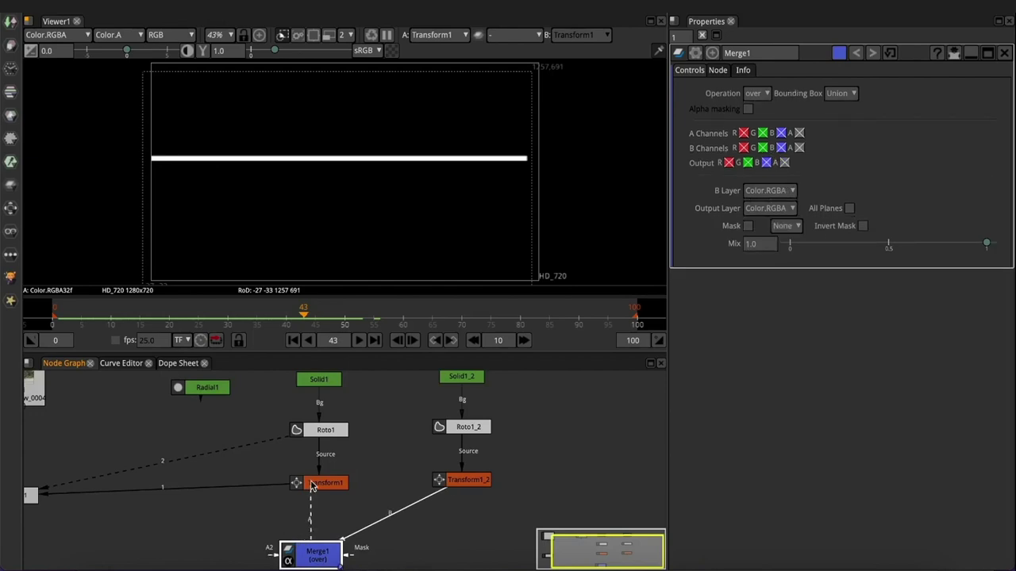
drag(312, 486, 313, 486)
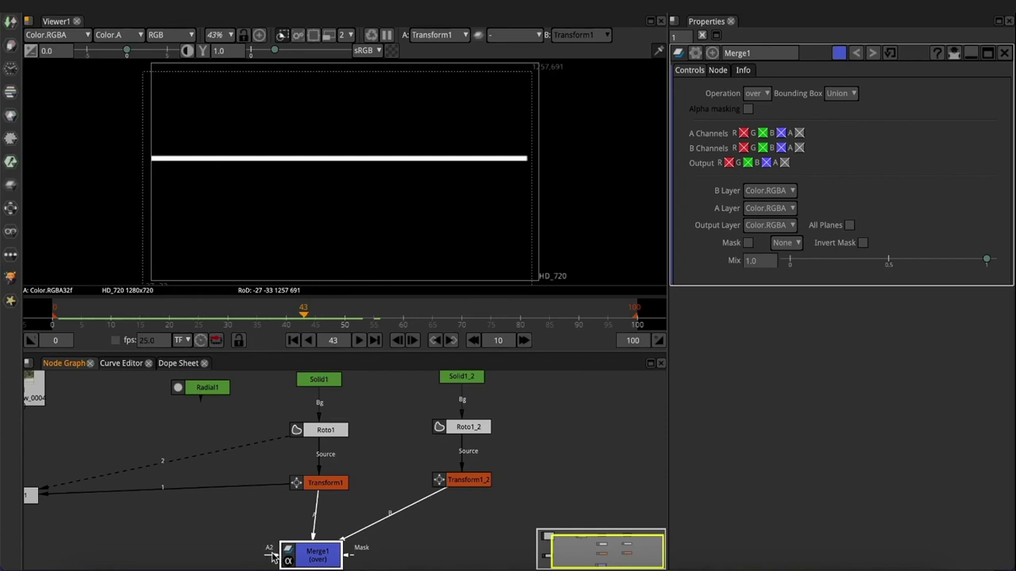
drag(272, 557, 200, 389)
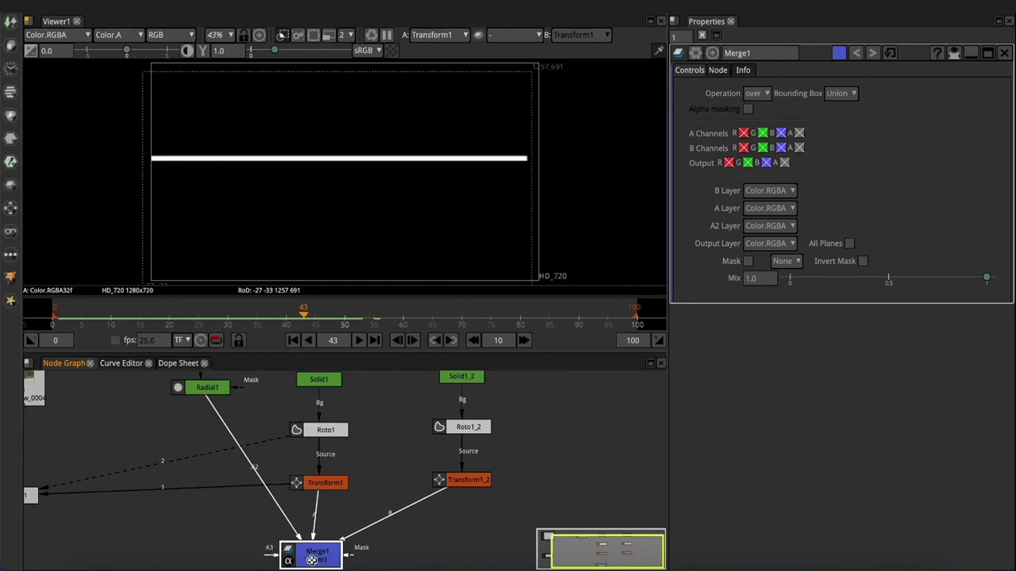
drag(312, 560, 321, 493)
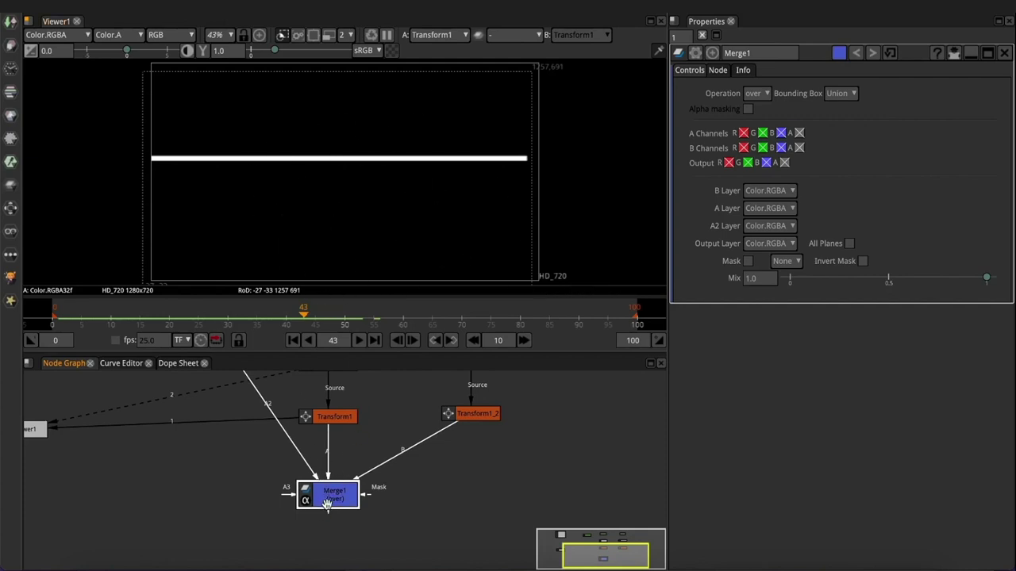
key(2)
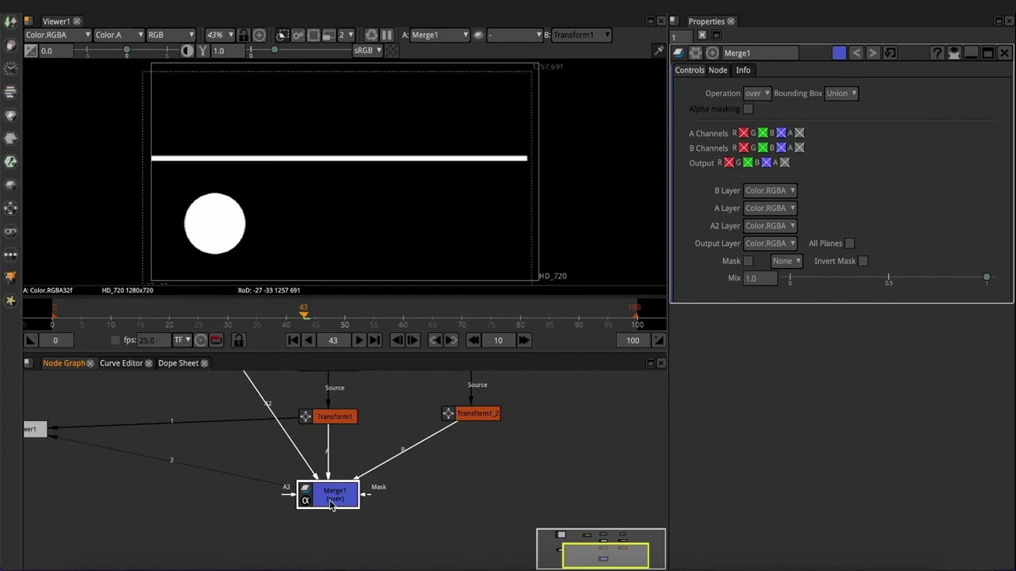
Open Transform1_2's properties and rename the node as Transform Animation
drag(396, 436, 287, 524)
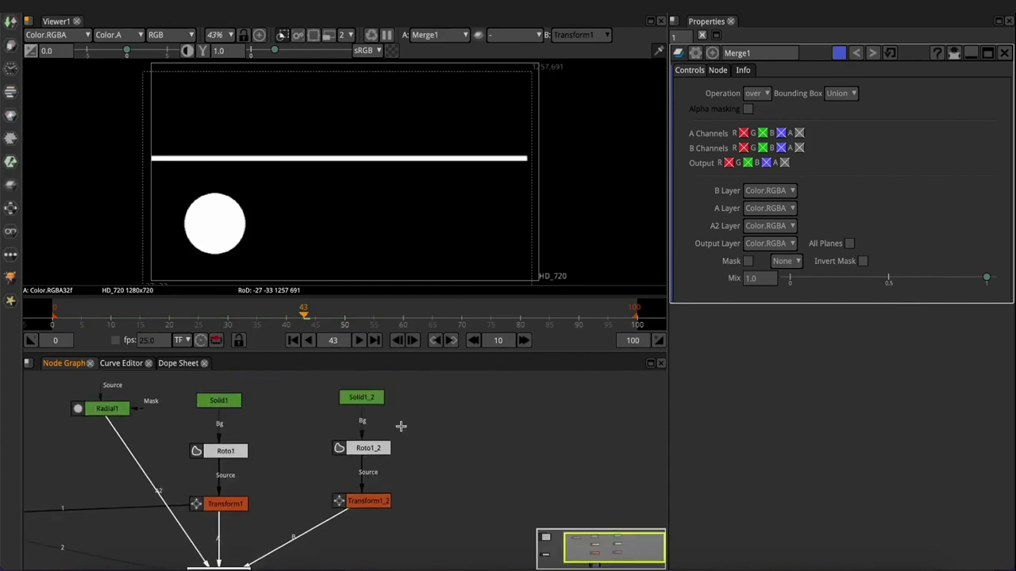
click(372, 501)
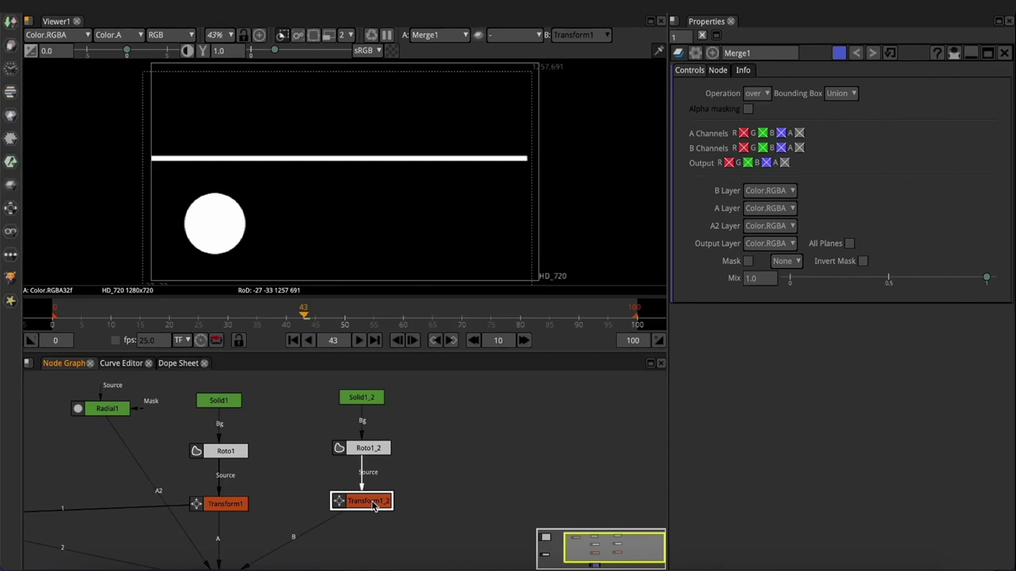
double_click(374, 506)
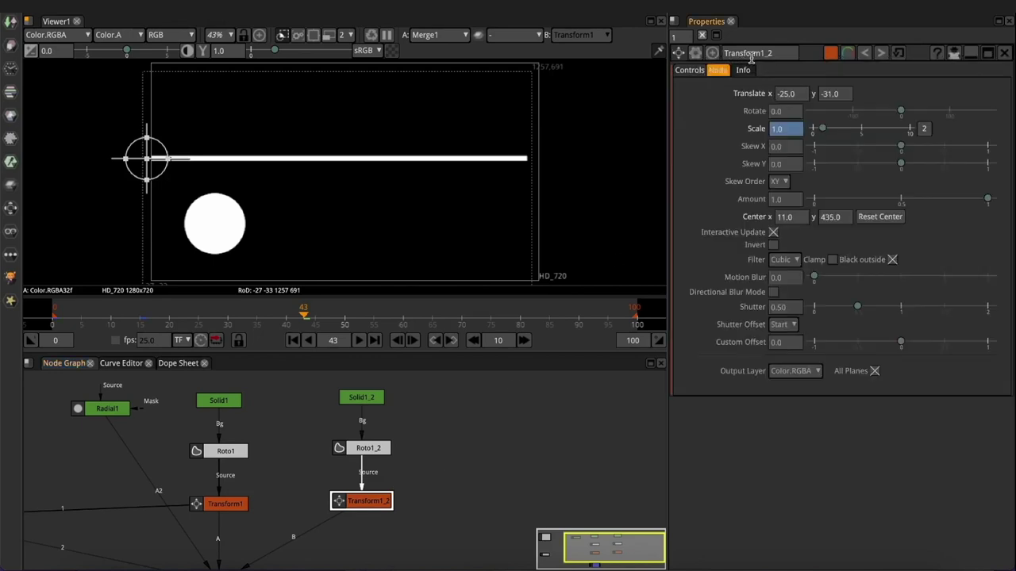
click(777, 52)
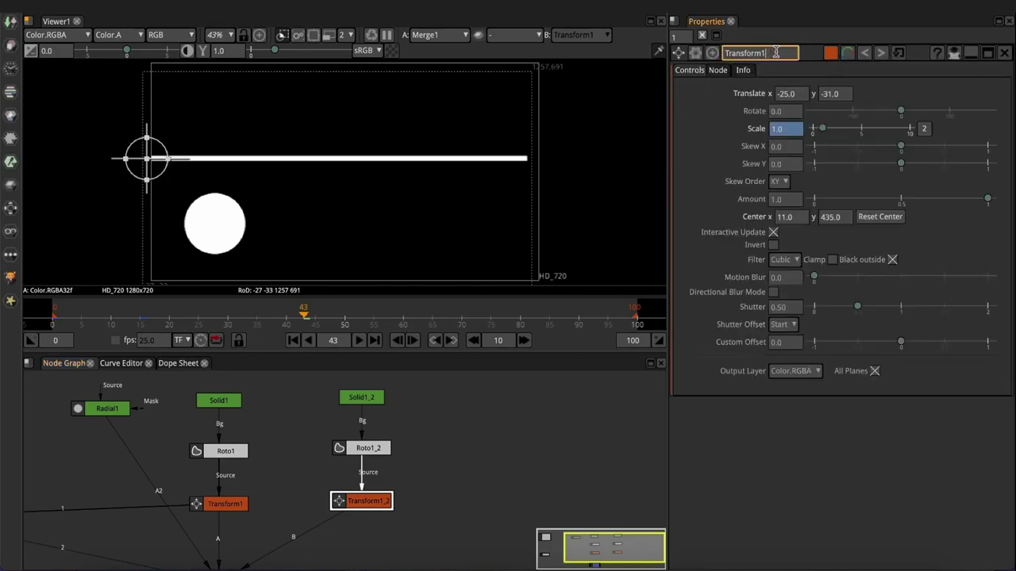
text(Transform Animation)
click(441, 466)
Open Transform1's properties and rename the node as Transform_Animation
double_click(209, 500)
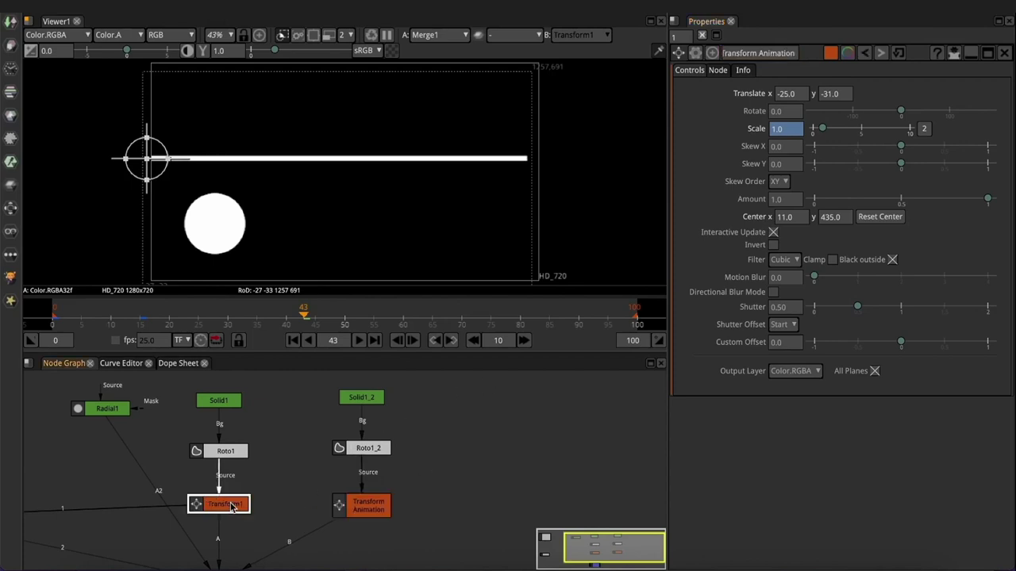
click(769, 53)
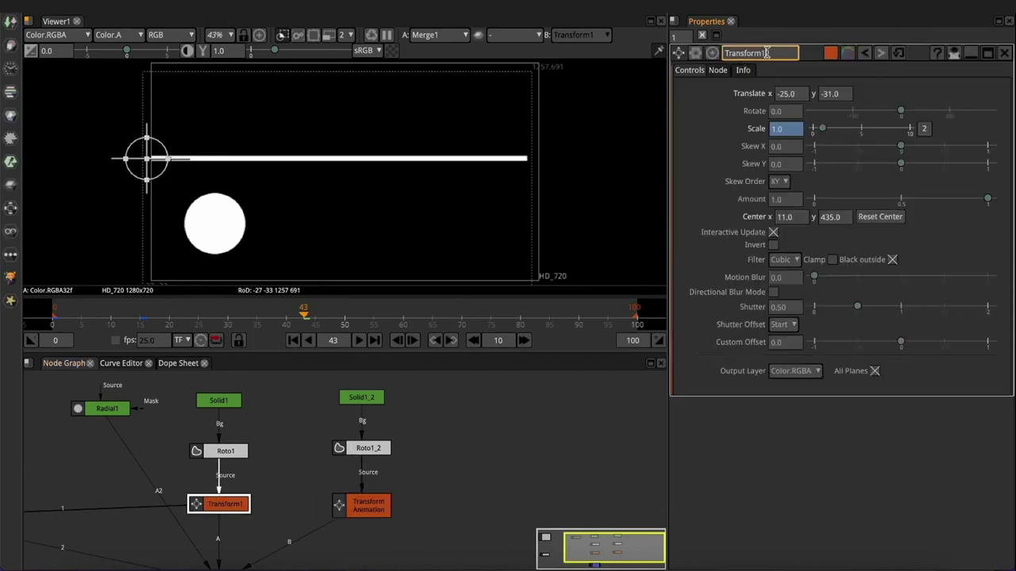
text(_Animation)
key(Return)
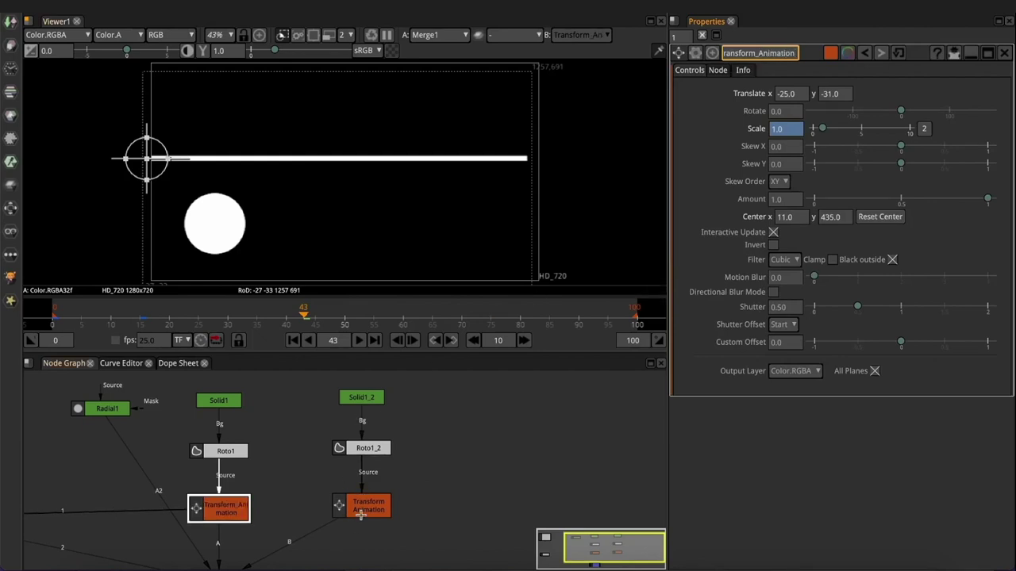
Add a second Transform after the duplicated branch's Transform Animation and move the copied line to about Translate x 137, y -139
click(367, 515)
key(t)
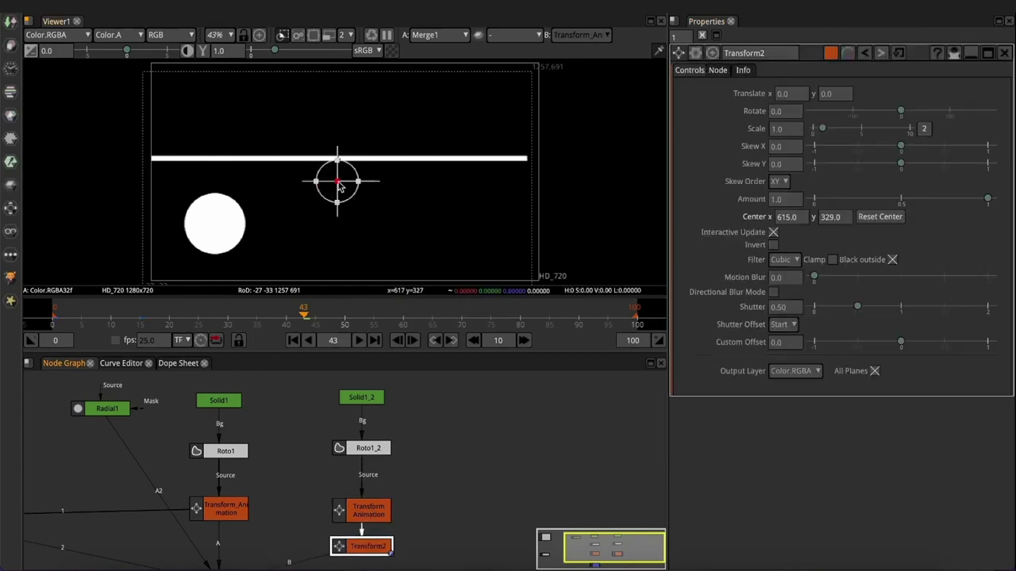
drag(340, 187, 381, 199)
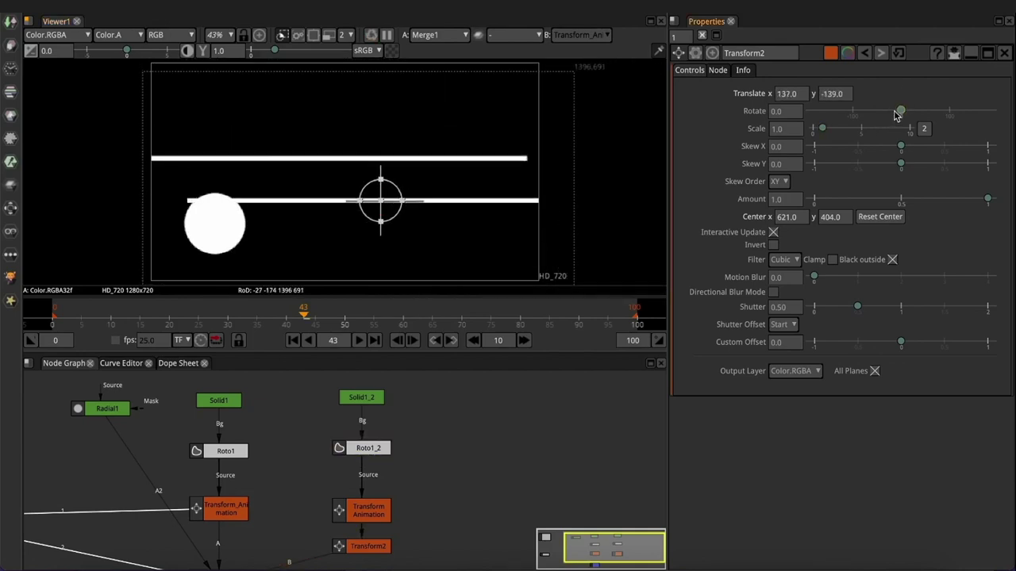
Set Transform2's Scale to .5 to shorten the copied line
click(790, 131)
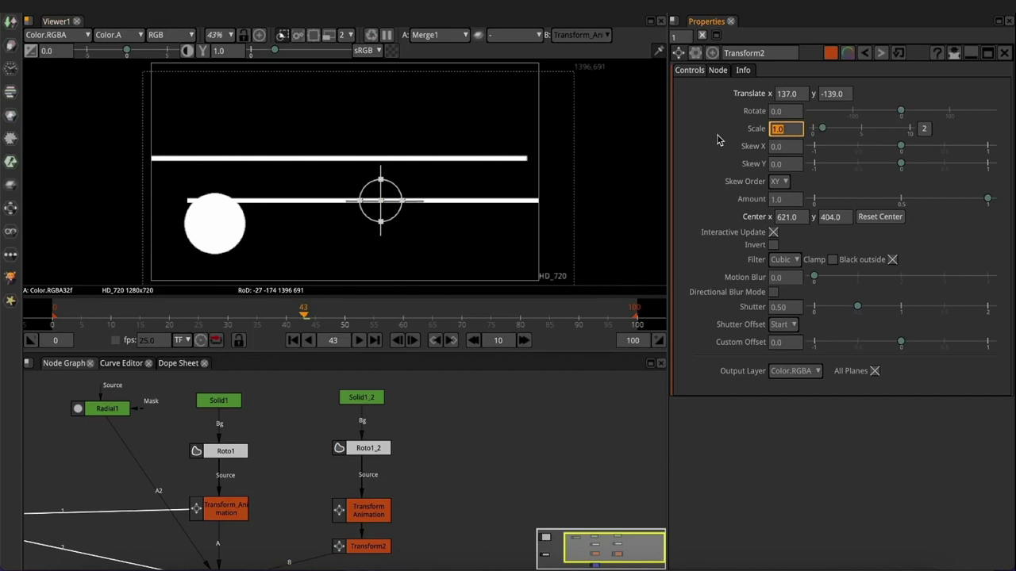
key(Return)
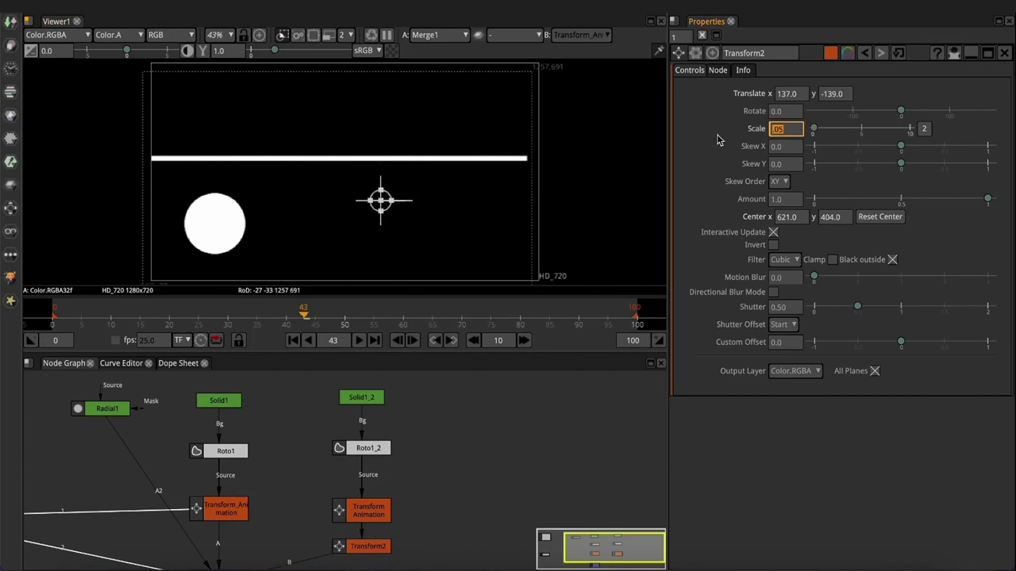
click(801, 133)
key(BackSpace)
text(5)
key(Return)
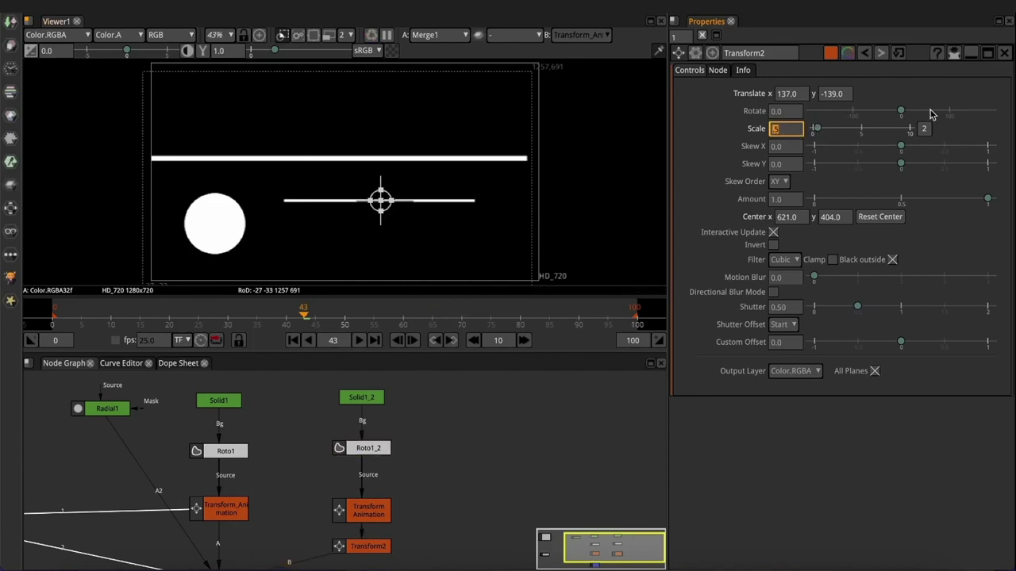
Rotate the copied line to 55.0 with Transform2 and move it to about Translate x -264, y -31, against the circle
drag(902, 116, 931, 117)
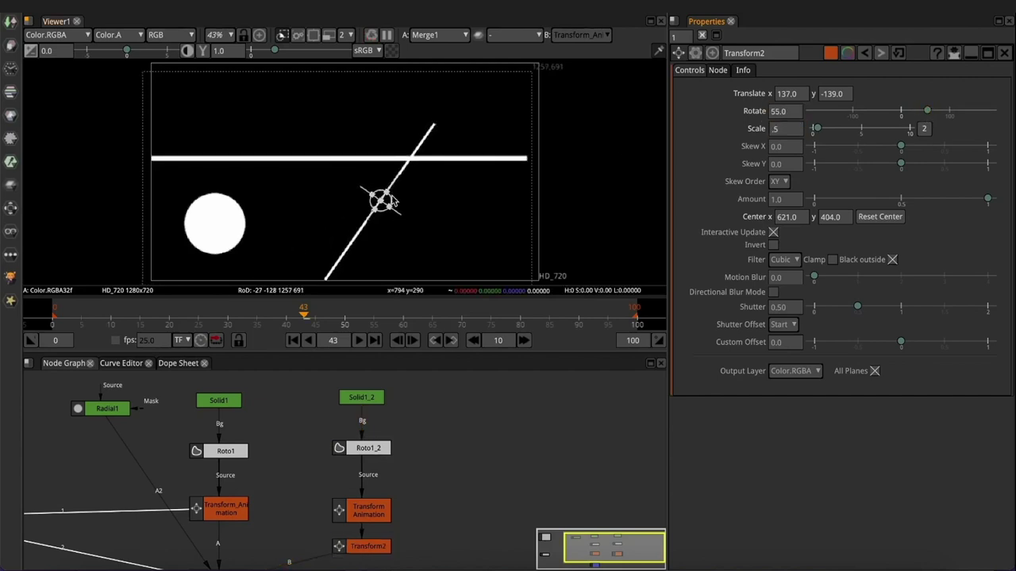
drag(380, 200, 260, 169)
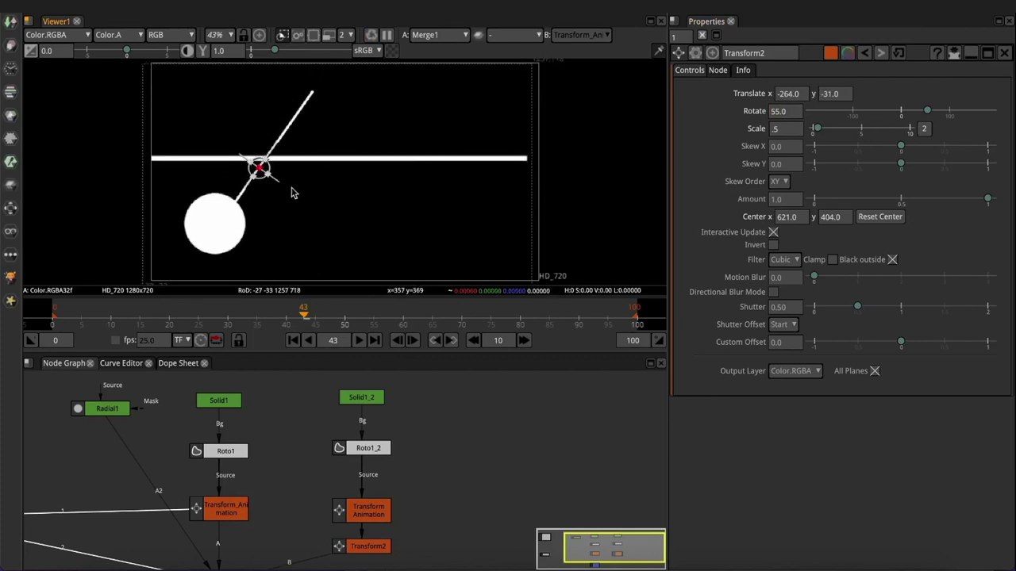
Add another Transform after Transform_Animation in the original line's branch and move Merge1 further down to make room
drag(211, 505, 211, 513)
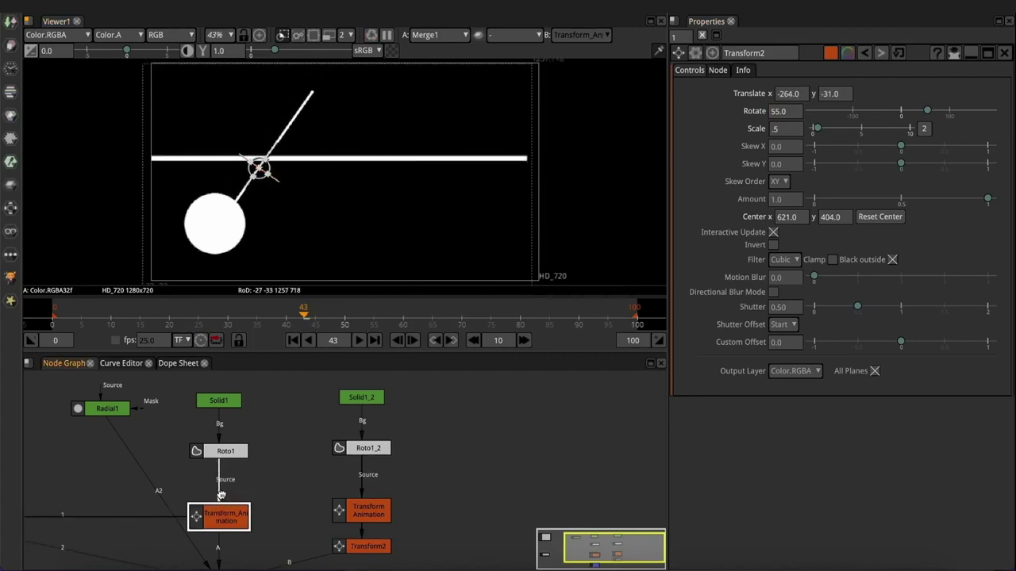
key(t)
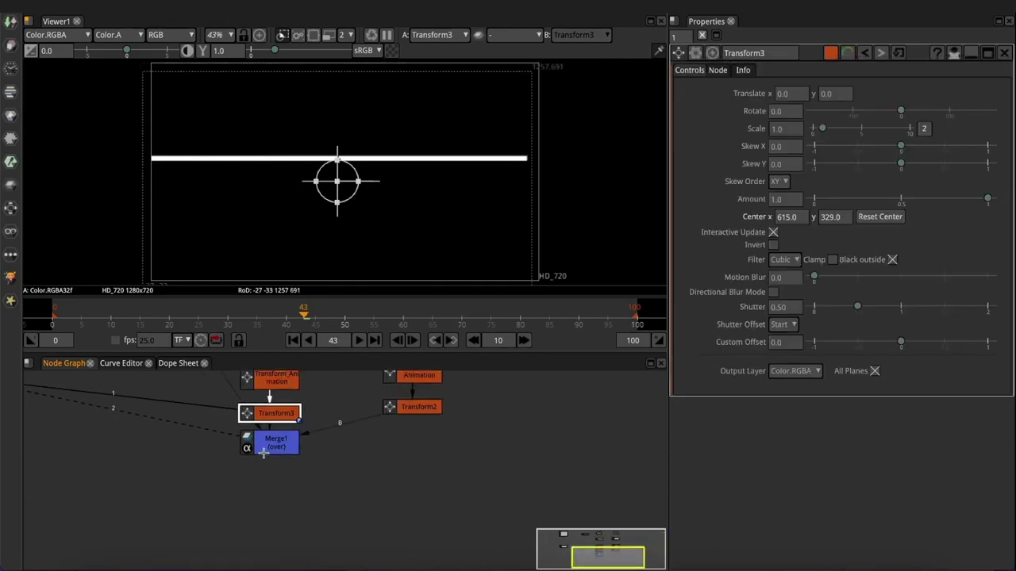
drag(259, 444, 258, 546)
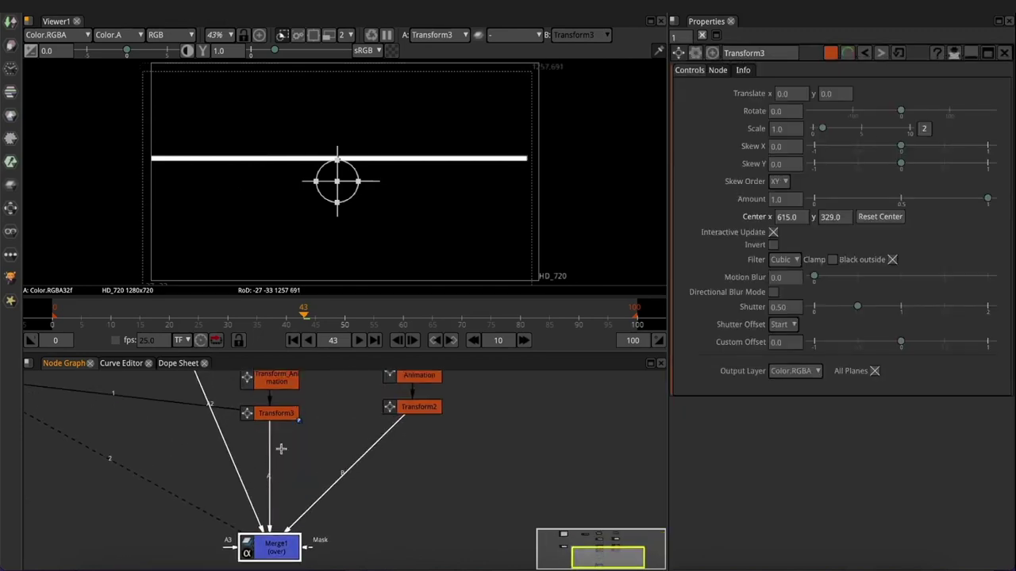
Set Transform3's Scale to .5 to shorten the original line
scroll(287, 511, up, 3)
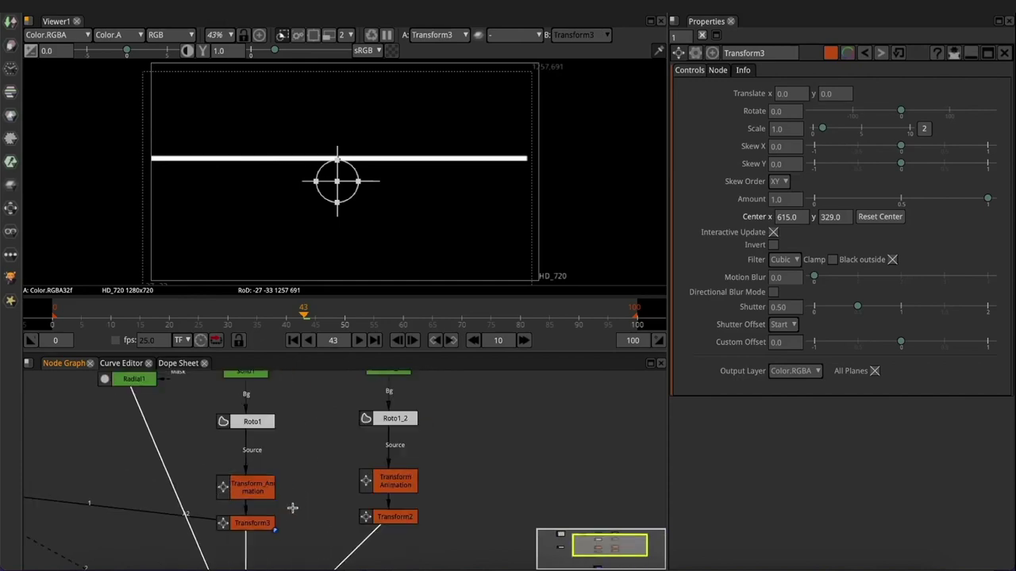
click(786, 128)
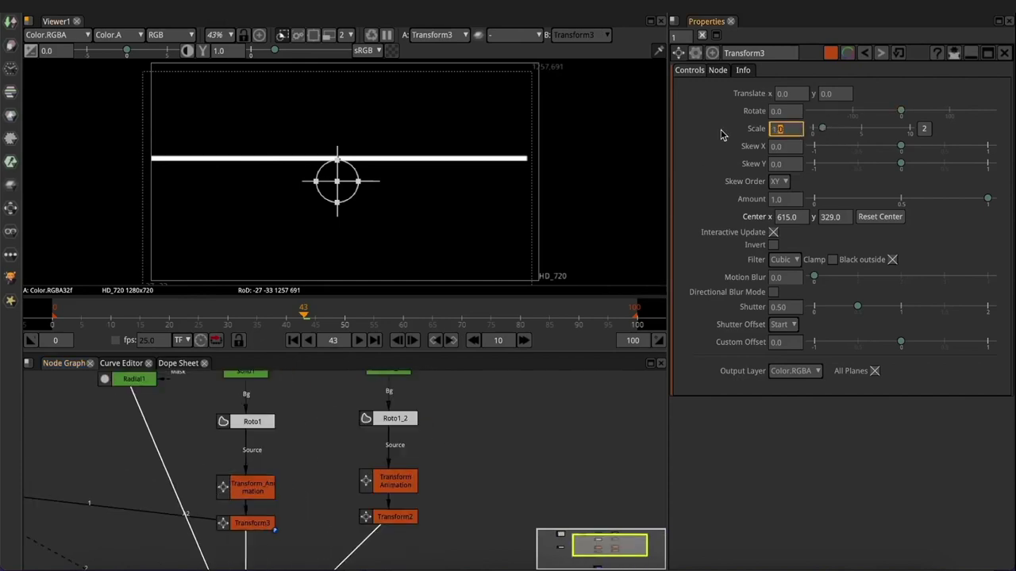
text(.5)
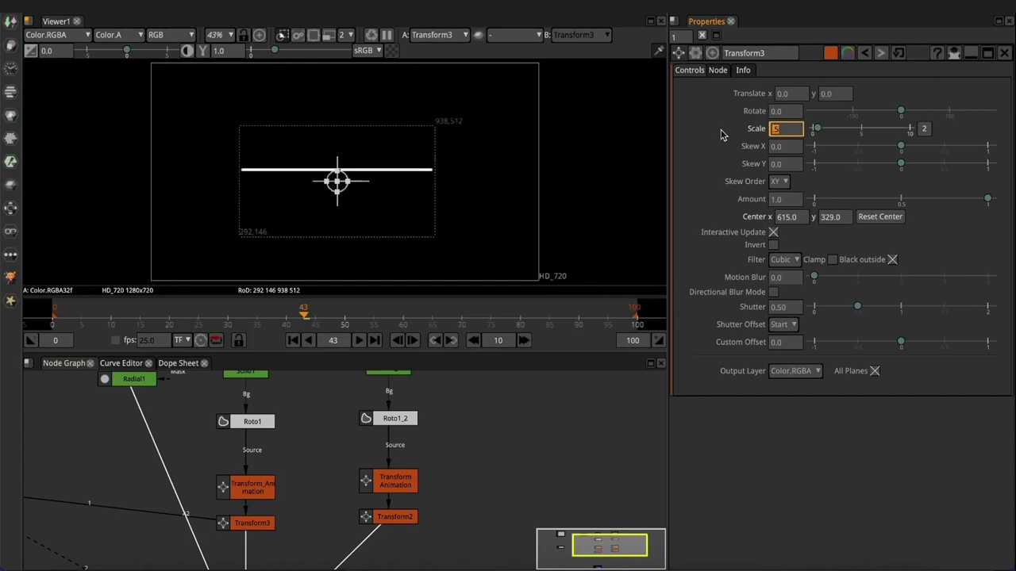
key(Return)
View Merge1's output and move the original line with Transform3 to about Translate x 214, y 220, meeting the angled line's upper end
scroll(112, 404, down, 2)
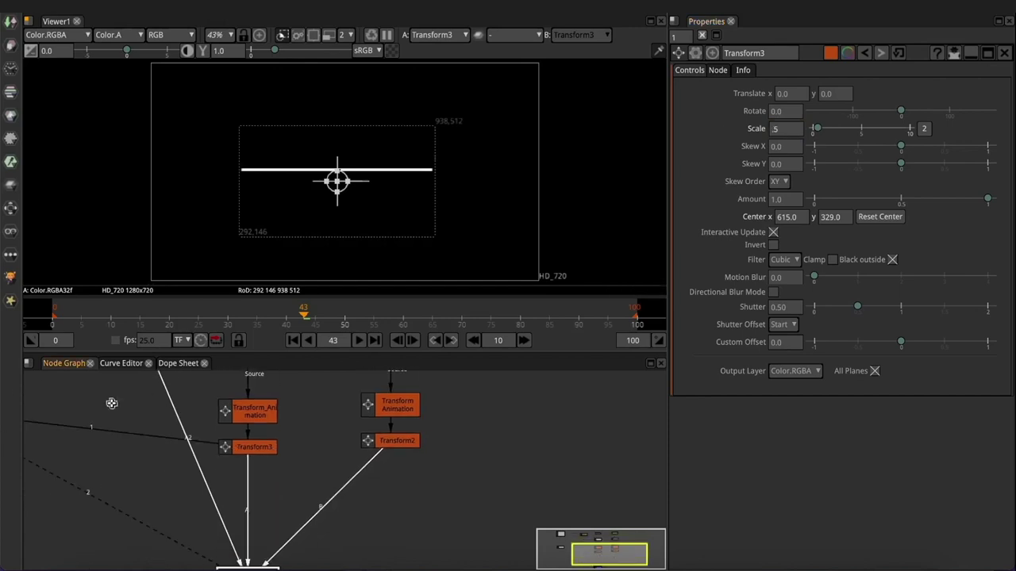
scroll(273, 486, down, 1)
key(1)
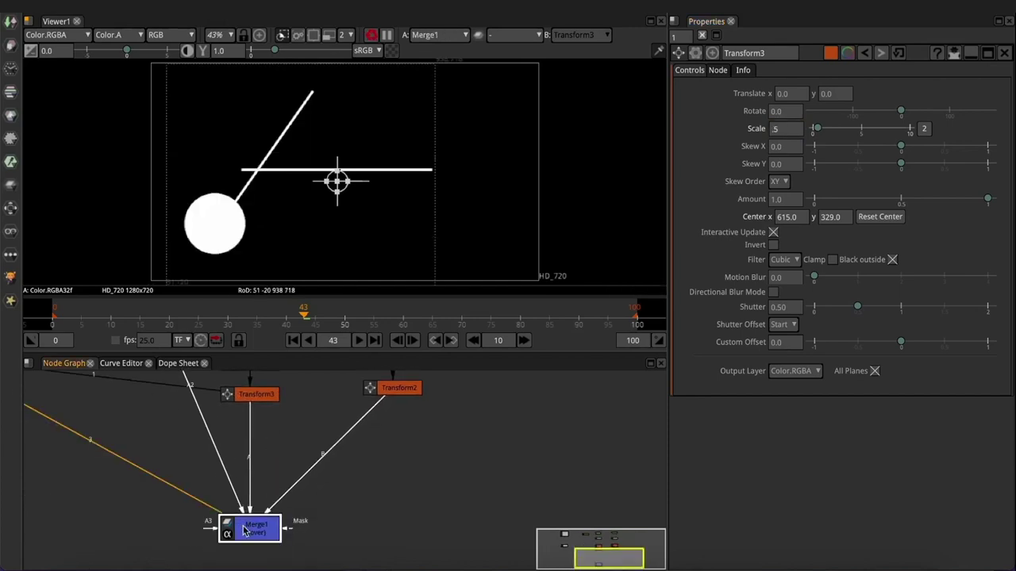
click(245, 400)
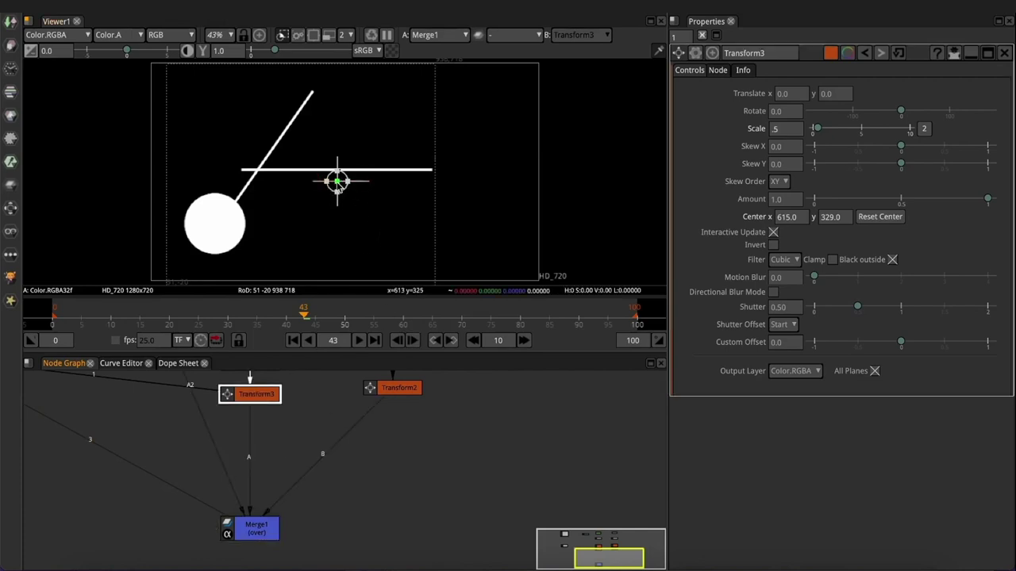
drag(338, 182, 413, 94)
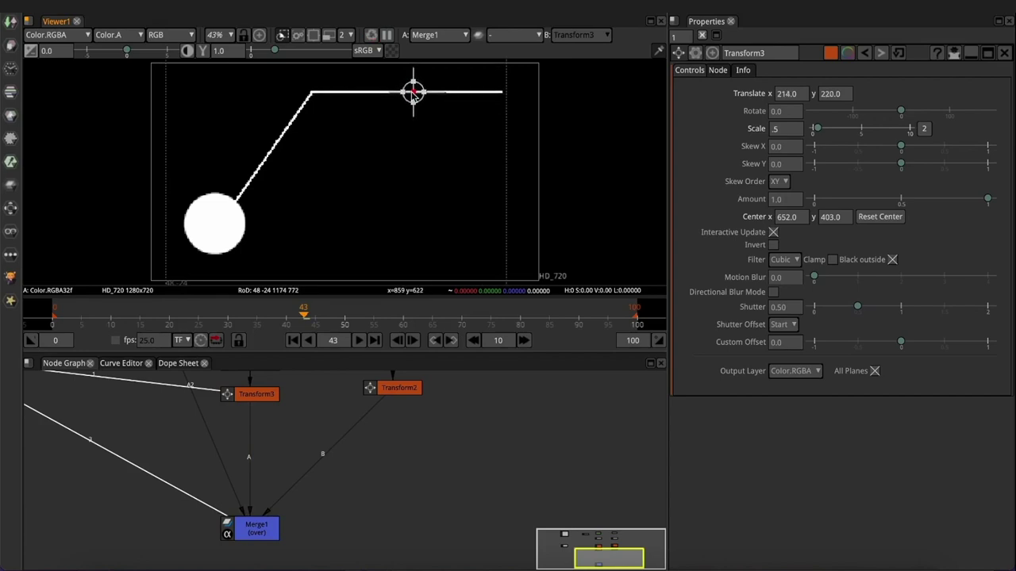
Move the Radial1 node slightly up in the node graph to make room below it
drag(277, 227, 420, 199)
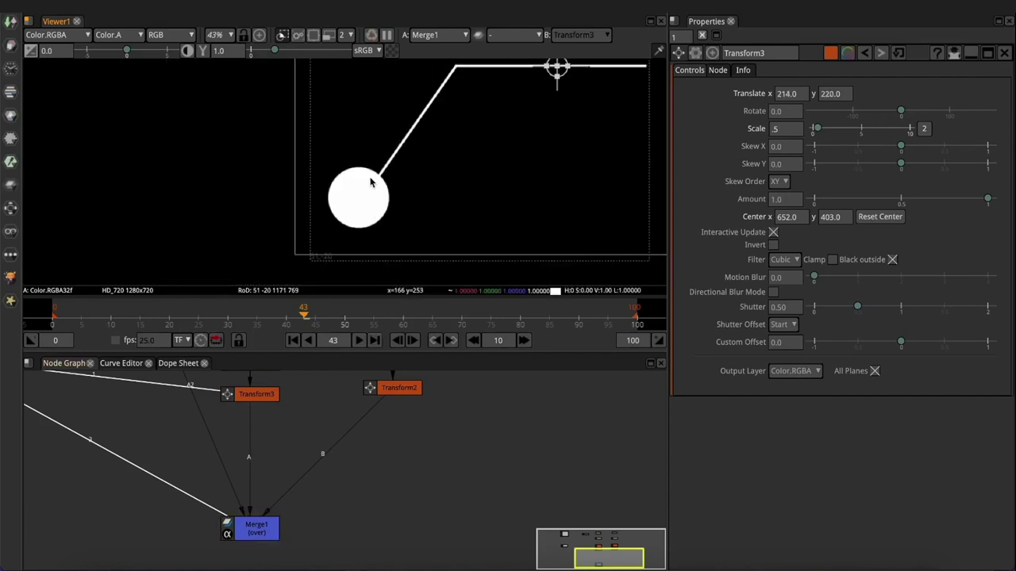
drag(323, 389, 417, 503)
drag(326, 408, 320, 494)
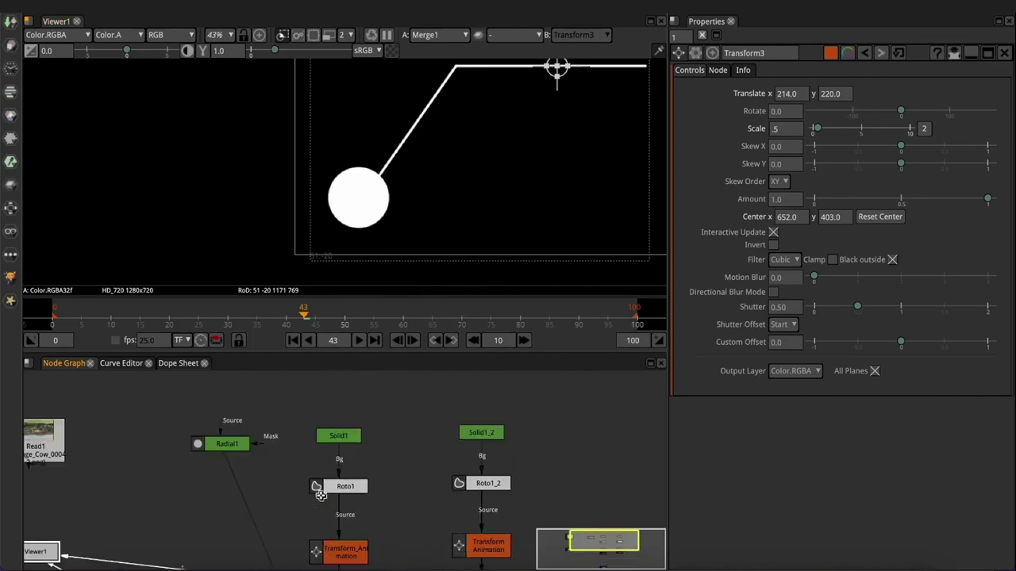
scroll(383, 196, up, 5)
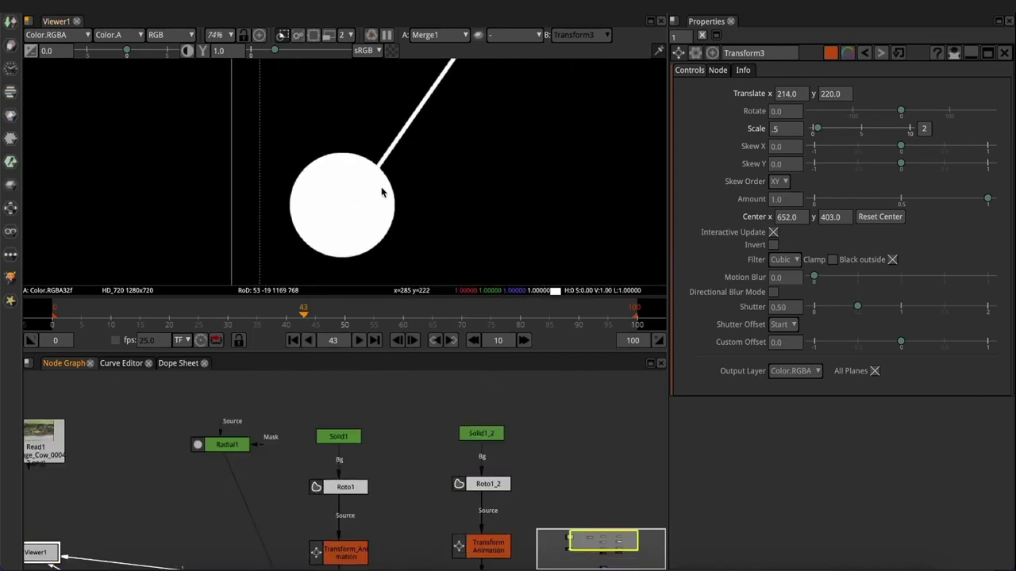
drag(232, 444, 235, 436)
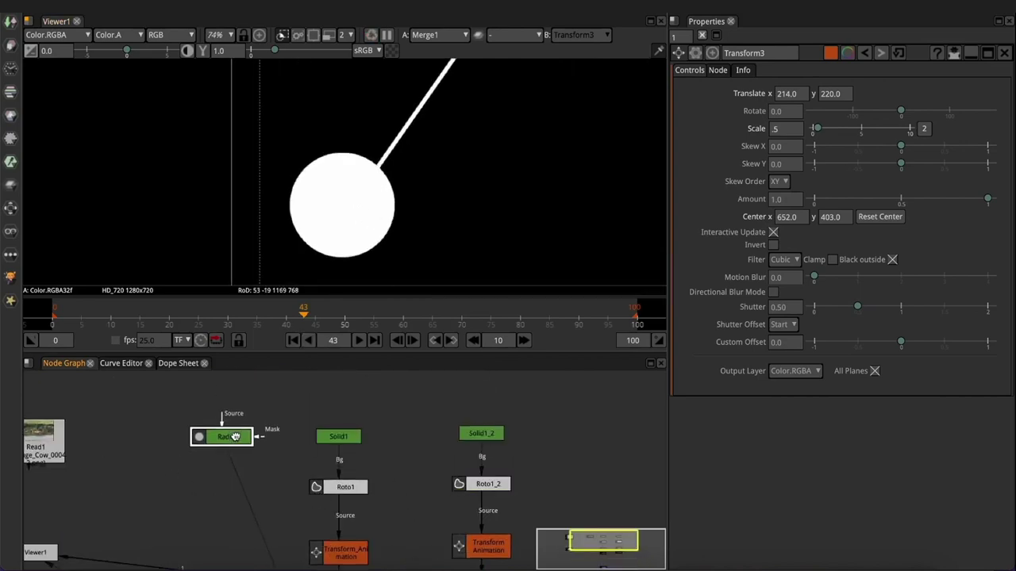
key(t)
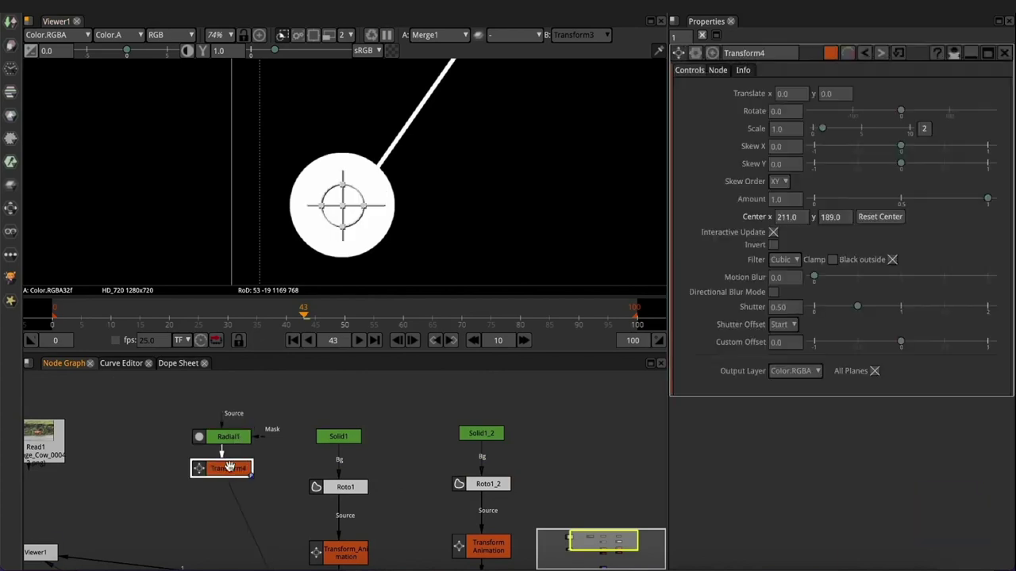
drag(229, 470, 228, 439)
key(Delete)
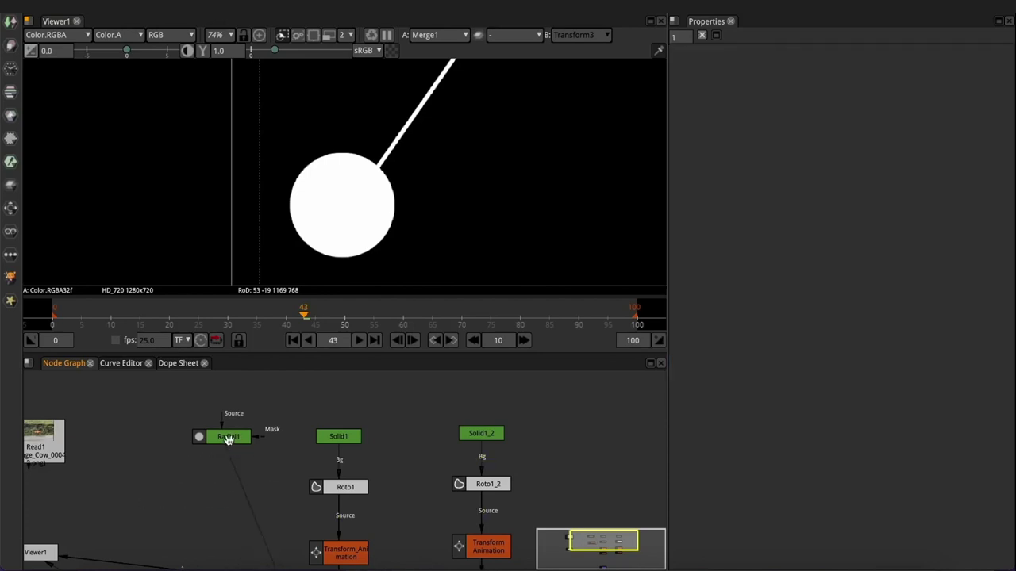
Add a Transform after Radial1 and place it slightly lower in the node graph
click(229, 441)
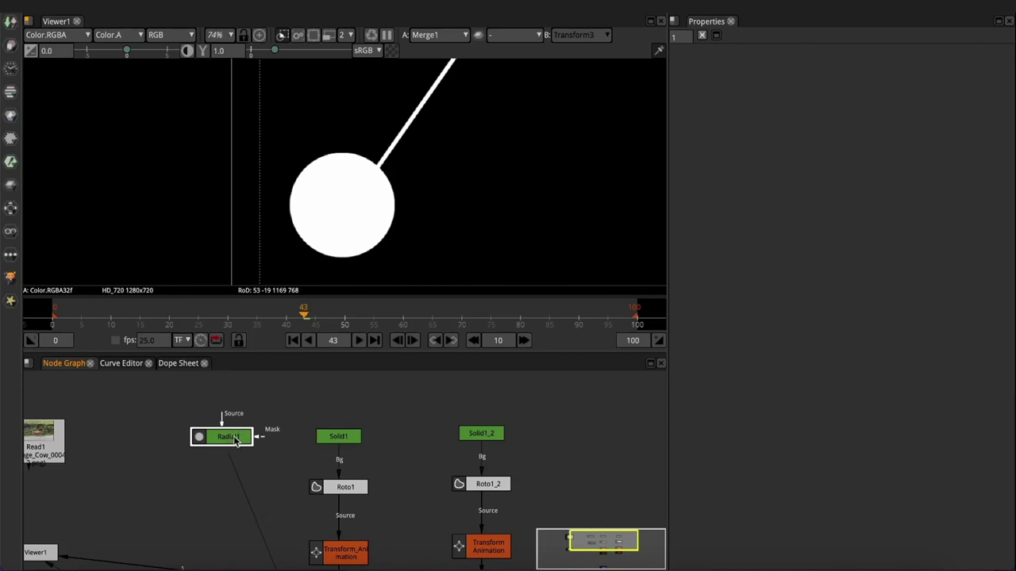
key(t)
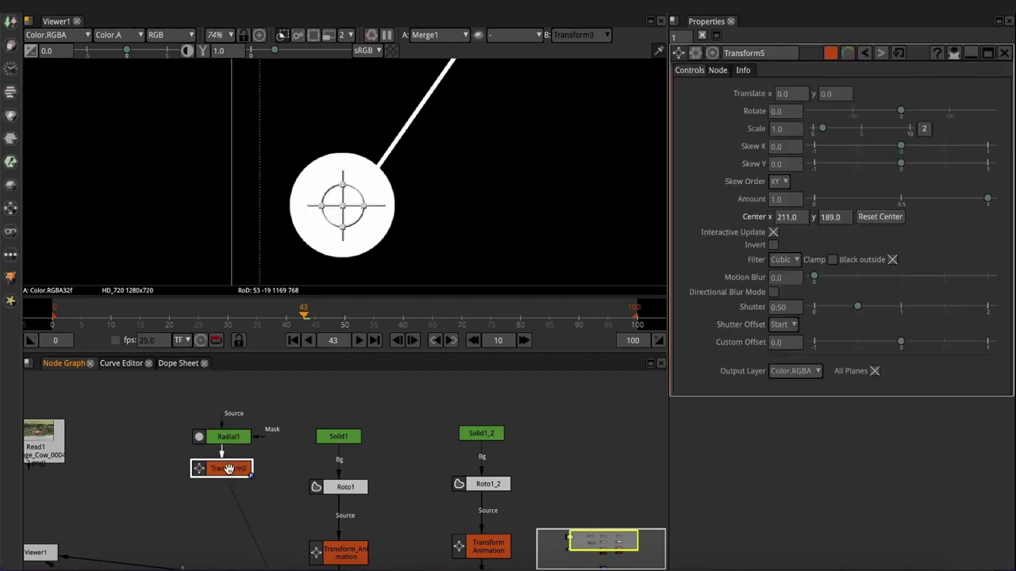
mouse_move(230, 469)
mouse_down()
mouse_move(231, 495)
mouse_move(231, 481)
mouse_up()
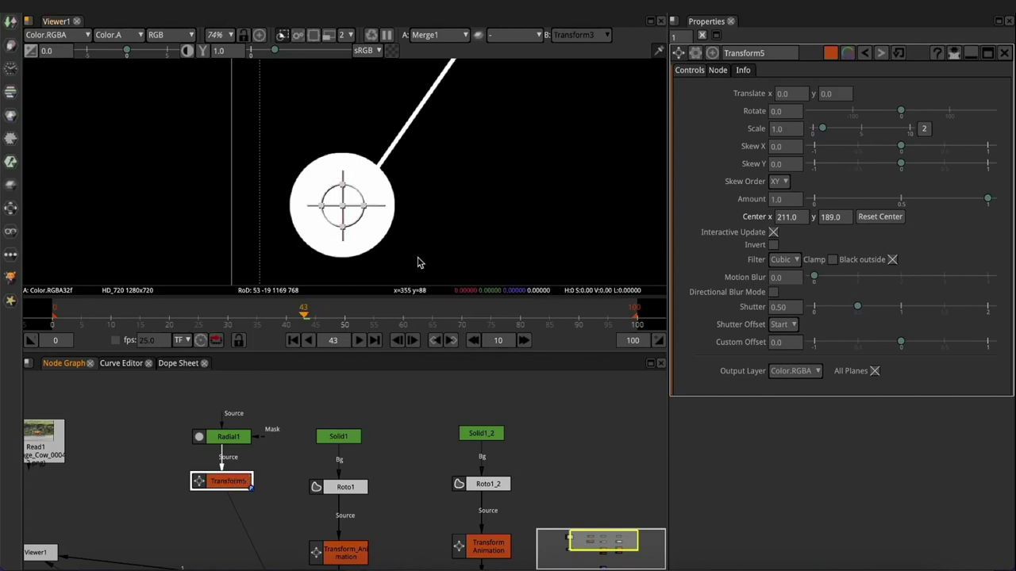
Set Transform5's Scale to .2 and move the circle to about Translate x -38, y -78, onto the angled line's lower end
click(794, 131)
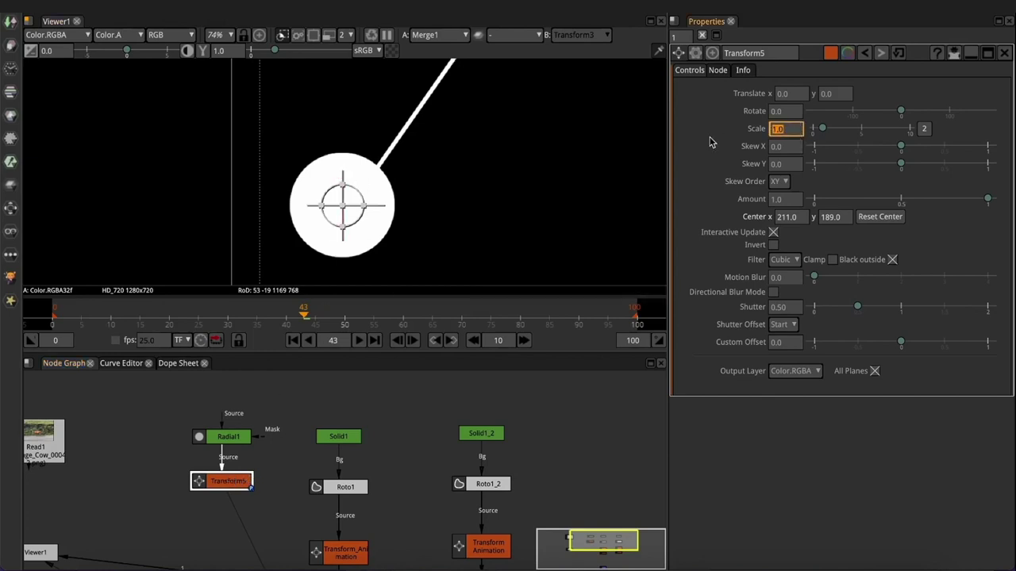
text(0)
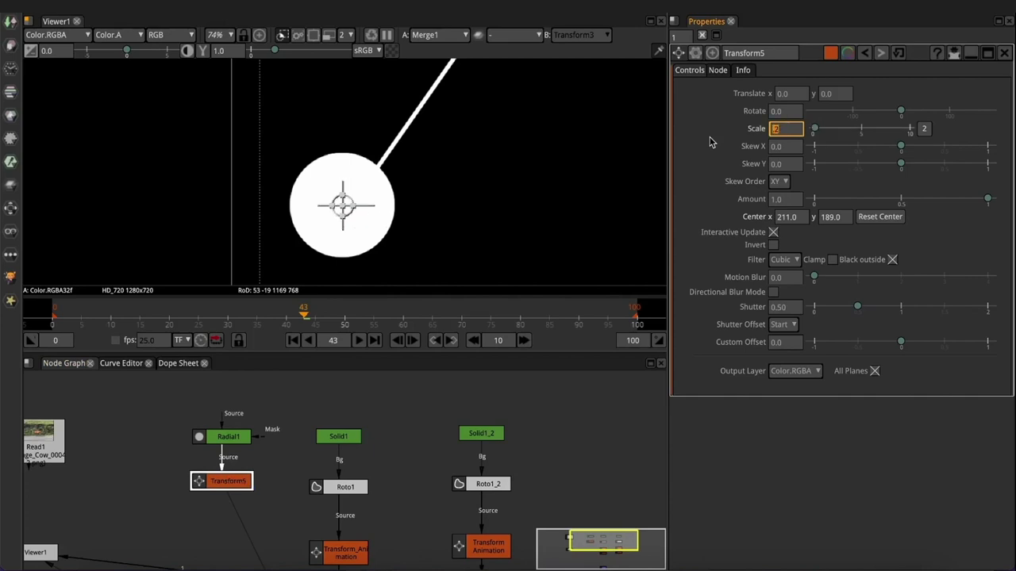
key(Return)
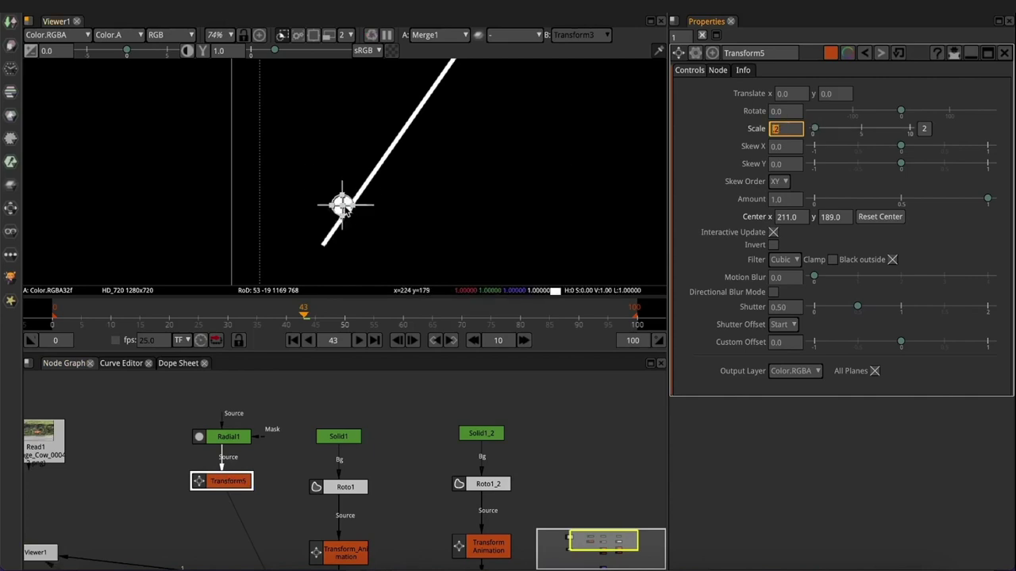
drag(342, 203, 321, 247)
Reduce the circle further by setting Transform5's Scale to .15
click(786, 130)
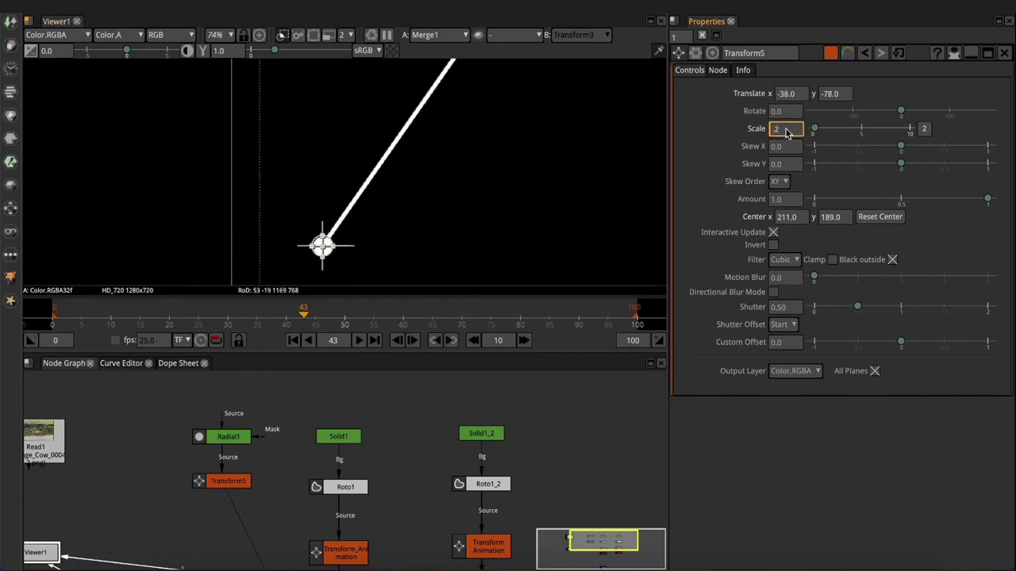
text(.5)
scroll(334, 230, up, 10)
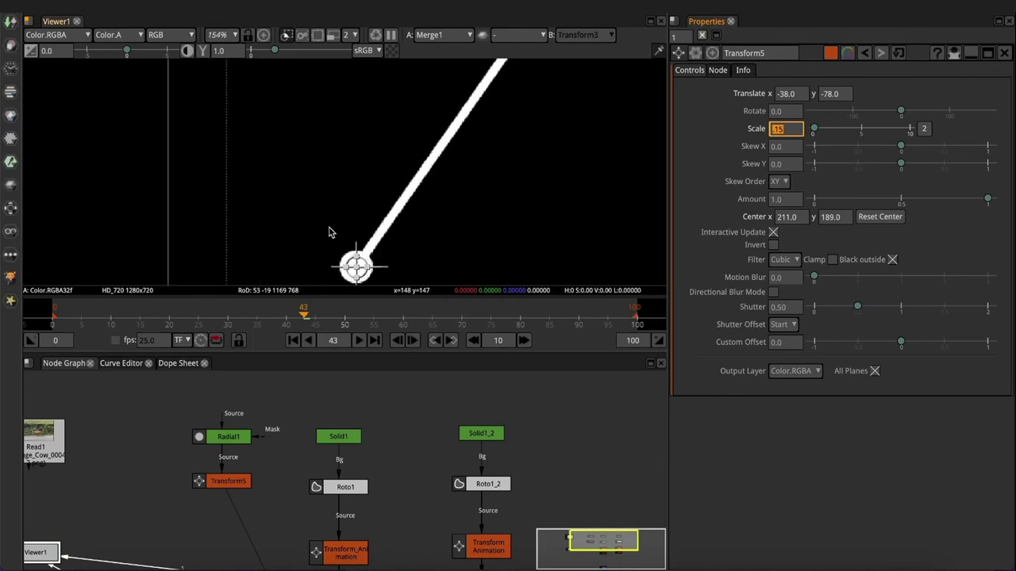
drag(341, 239, 324, 162)
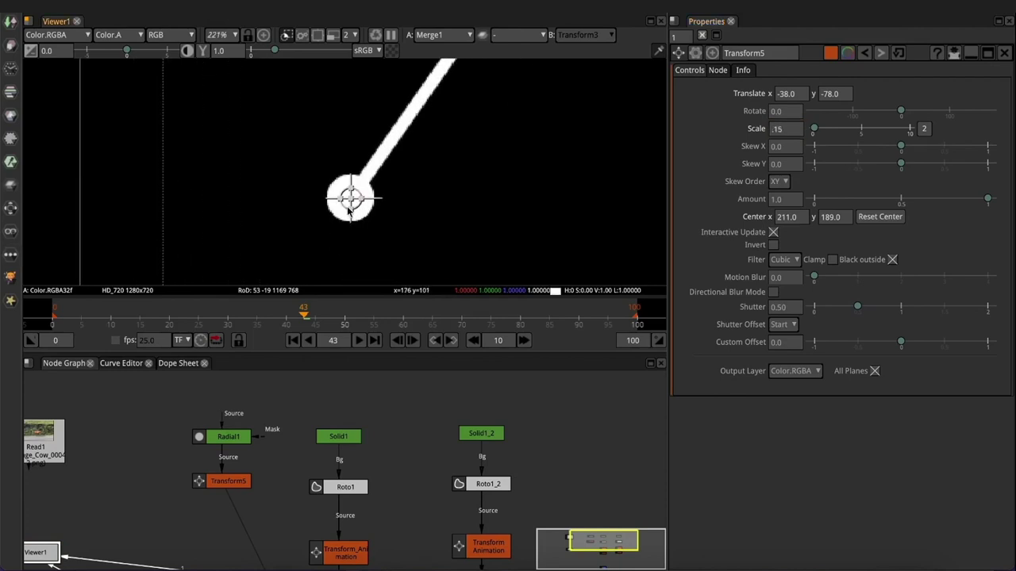
Set a keyframe for Transform5's Scale in all dimensions at frame 7
drag(54, 317, 92, 320)
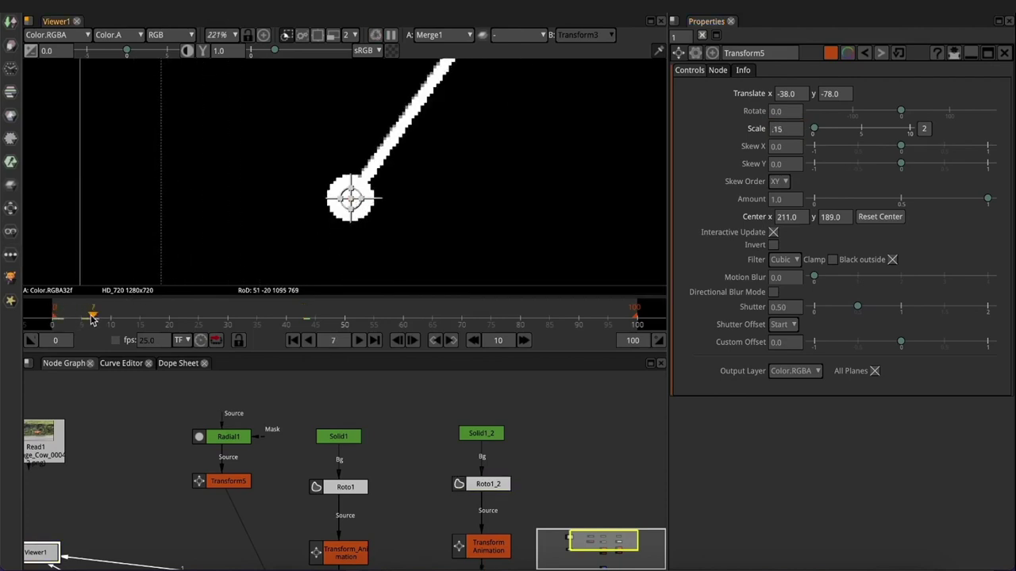
click(230, 482)
click(786, 130)
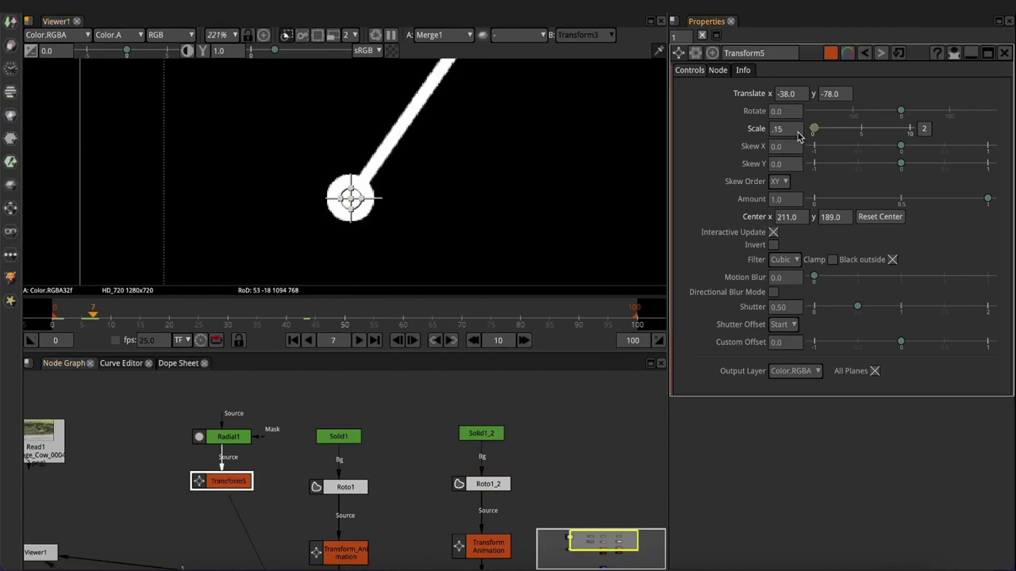
double_click(791, 132)
right_click(791, 135)
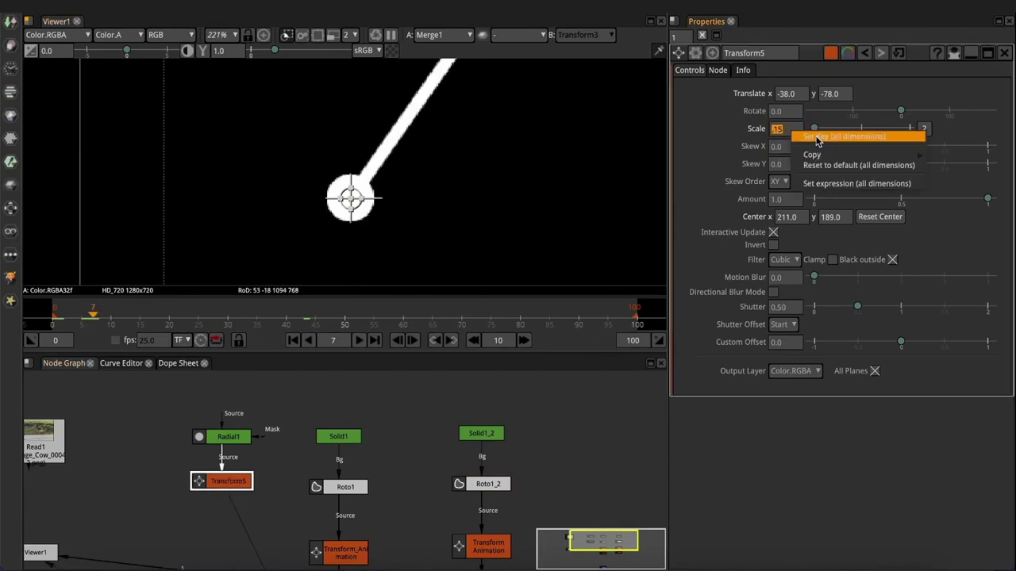
click(826, 136)
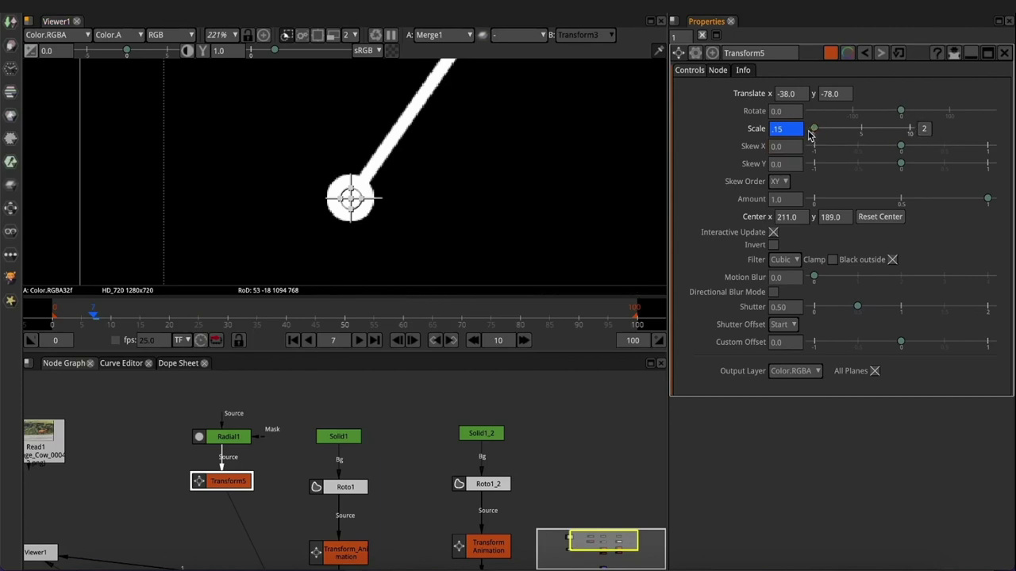
Try enlarging the circle to Scale 0.77, separating its x and y scale, and varying Scale x down to 0.37
mouse_move(815, 130)
mouse_down()
mouse_move(858, 129)
mouse_move(820, 130)
mouse_up()
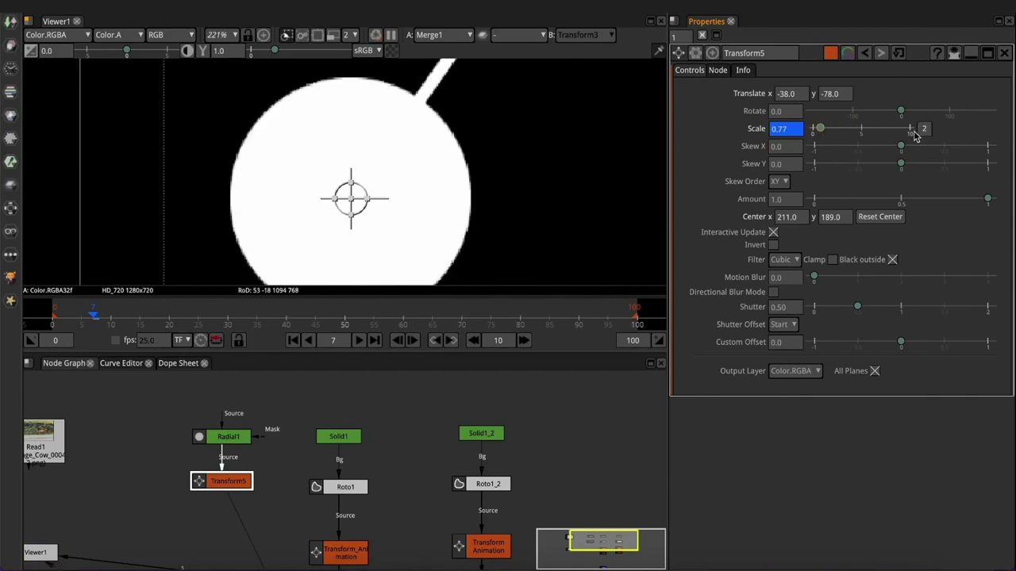
click(923, 131)
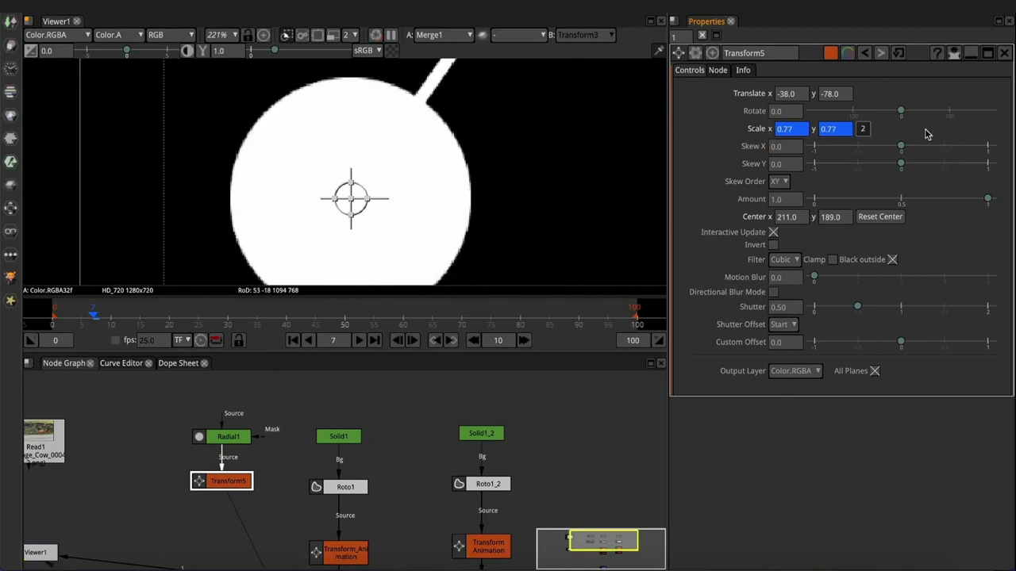
click(783, 135)
key(Up)
key(Up)
key(Up)
key(Up)
key(Up)
key(Up)
key(Up)
key(Up)
key(Up)
key(Up)
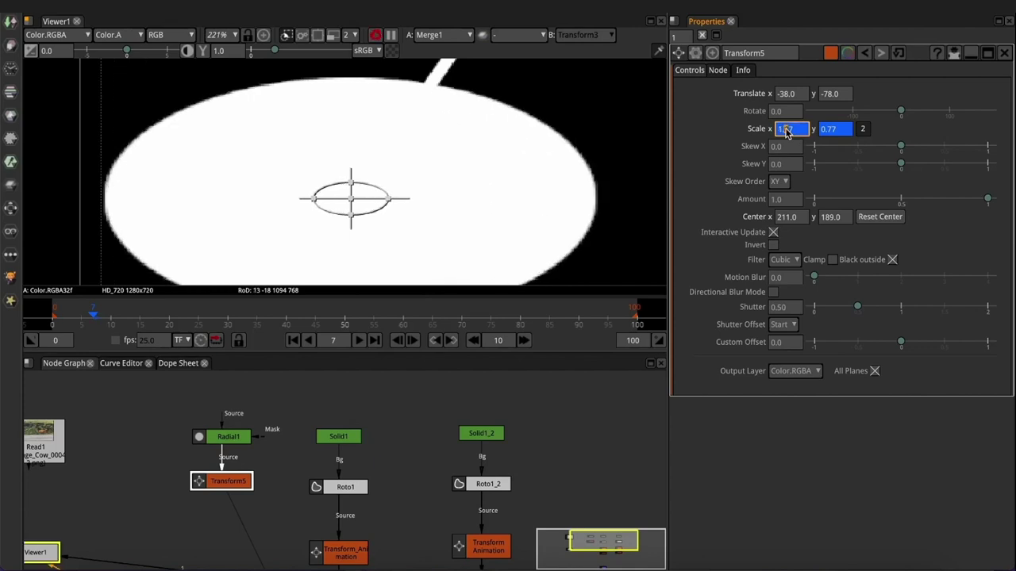
key(Down)
key(Down)
key(Down)
key(Down)
key(Down)
key(Down)
key(Down)
key(Down)
key(Down)
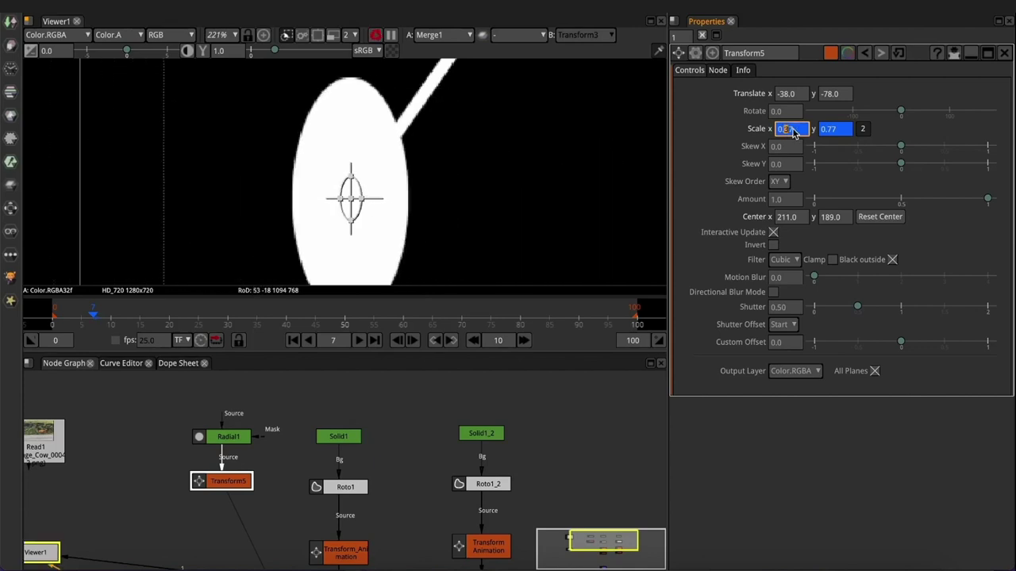
Try varying the circle's Scale y, bring it to 0.37 to match x, and recombine the two scale values
key(Down)
key(Down)
key(Down)
key(Down)
key(Down)
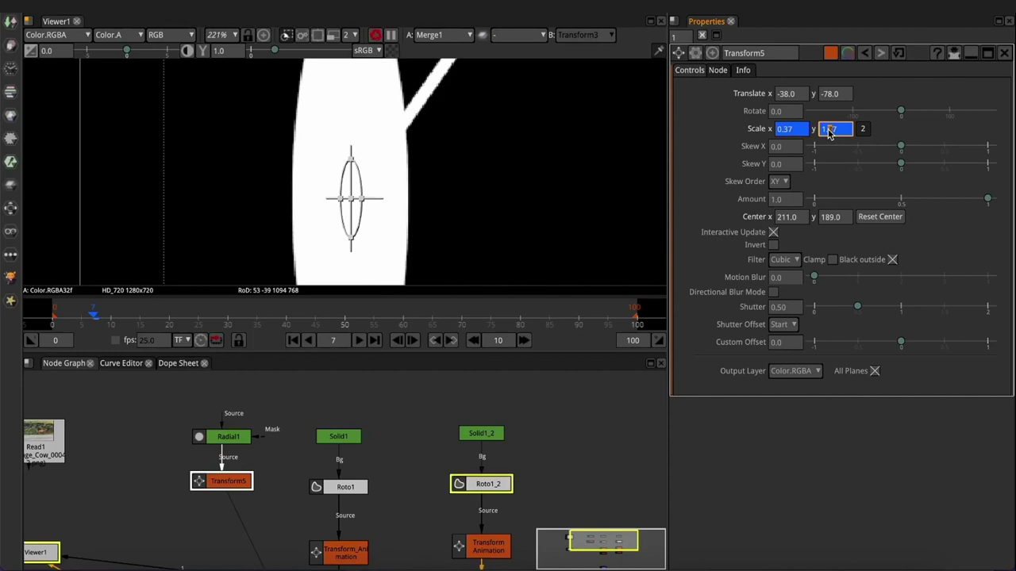
key(Down)
key(Down)
key(Down)
key(Down)
key(Down)
key(Tab)
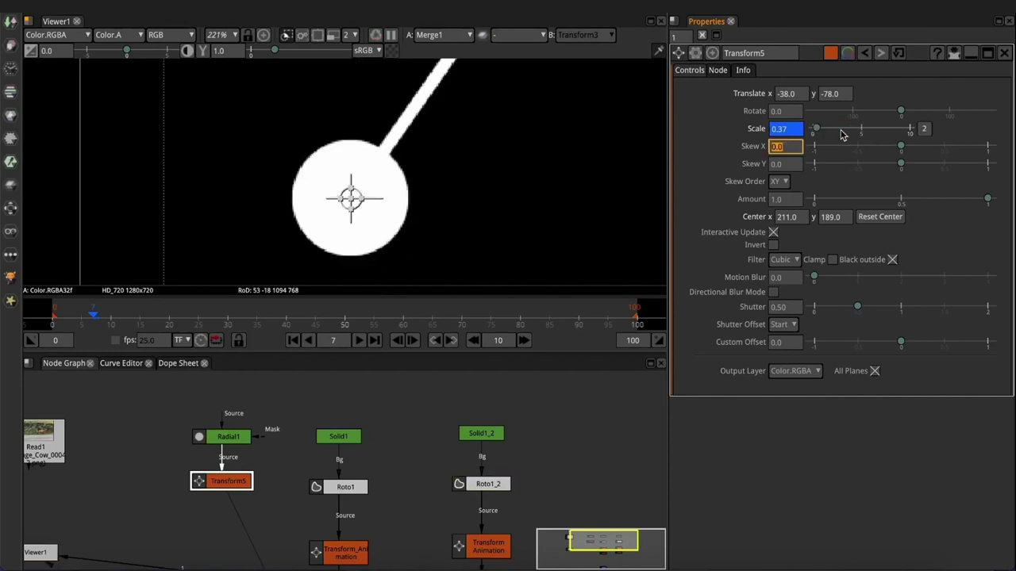
Set Transform5's Rotate to 69.0 and return its Scale to .15 at frame 7
click(935, 112)
click(776, 133)
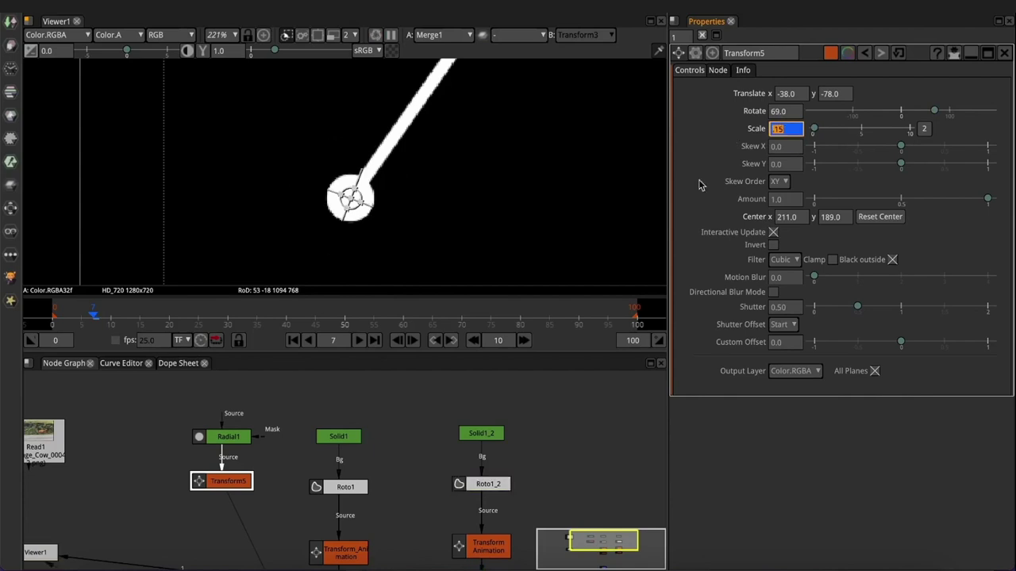
Keyframe Transform5's Scale at 0 on frame 0 so the circle grows from nothing
drag(97, 316, 54, 317)
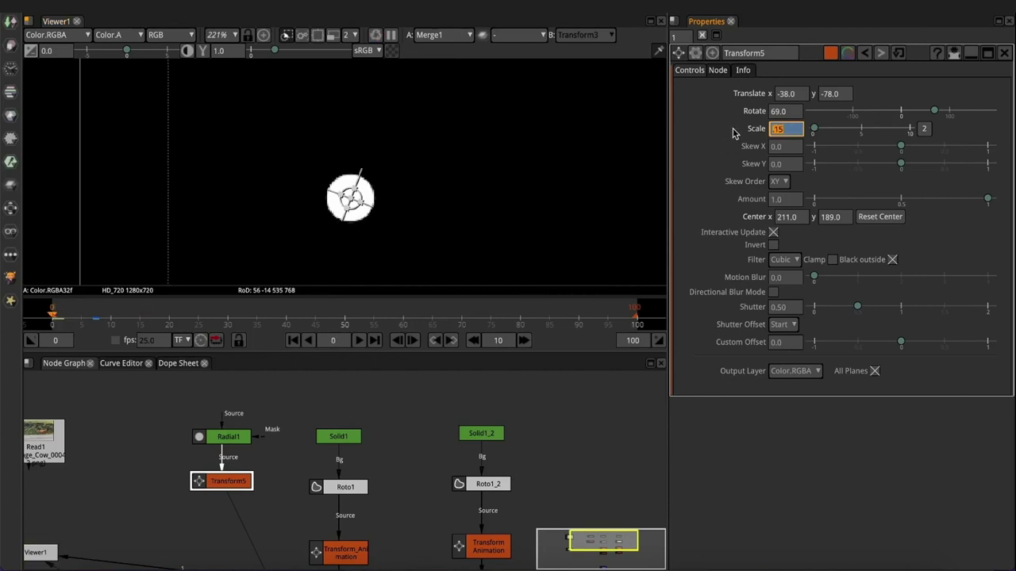
key(Return)
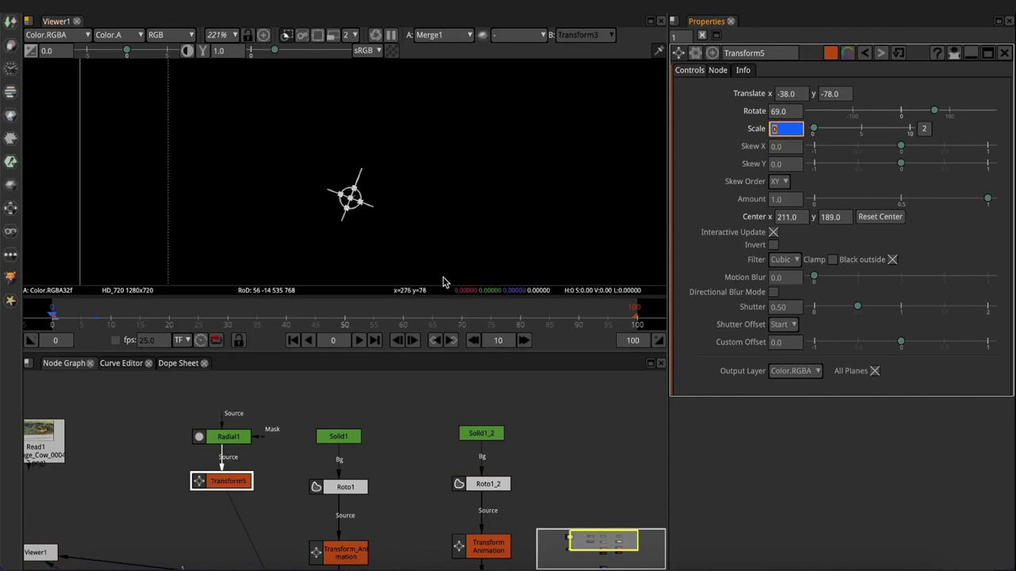
Commit the zero Scale keyframe on frame 0 and play back the merged call-out animation
key(Return)
click(359, 340)
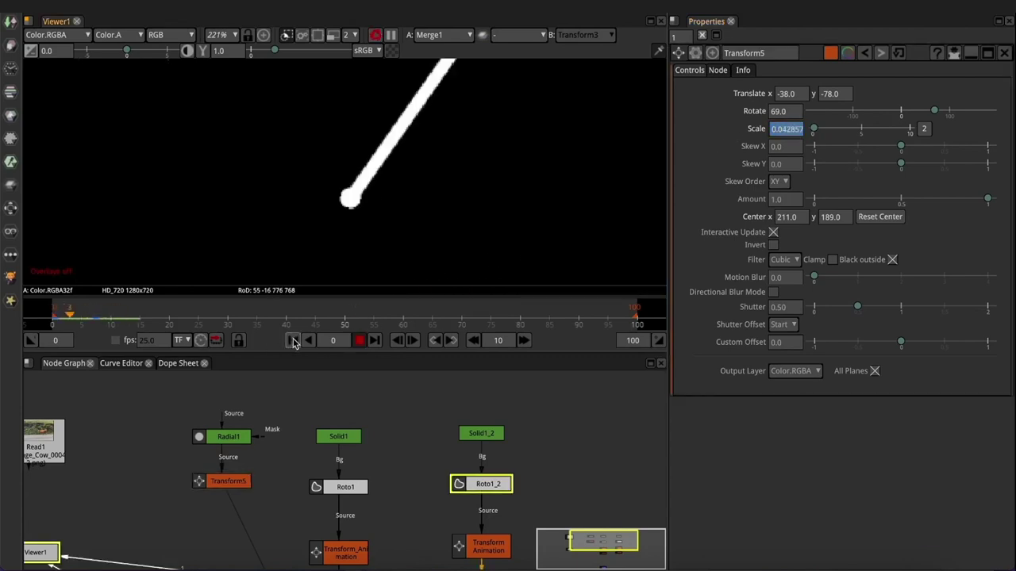
click(358, 340)
Show Transform5 alone in the viewer and play the circle's growth repeatedly from the first frame
click(231, 478)
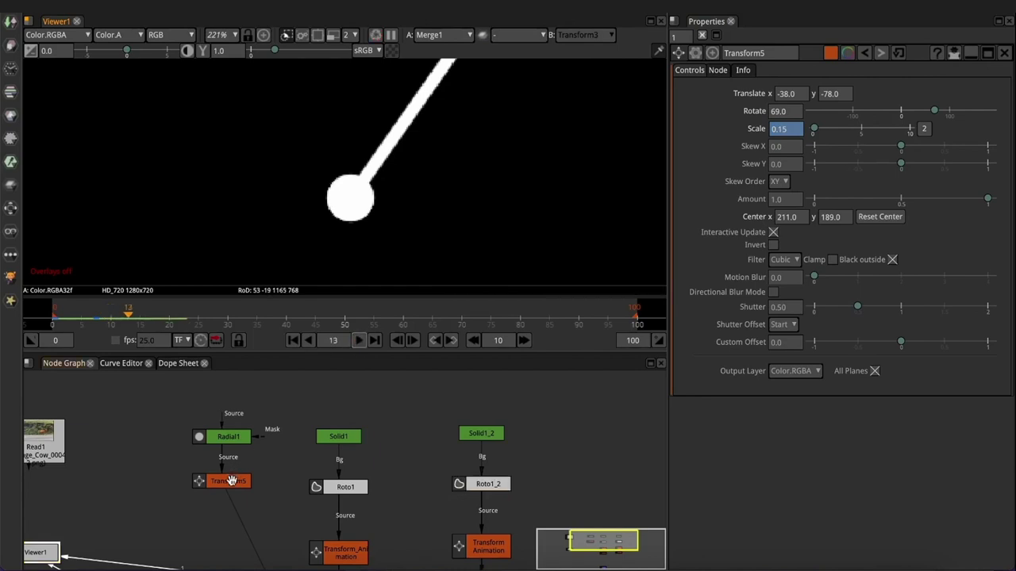
key(1)
click(292, 340)
click(358, 340)
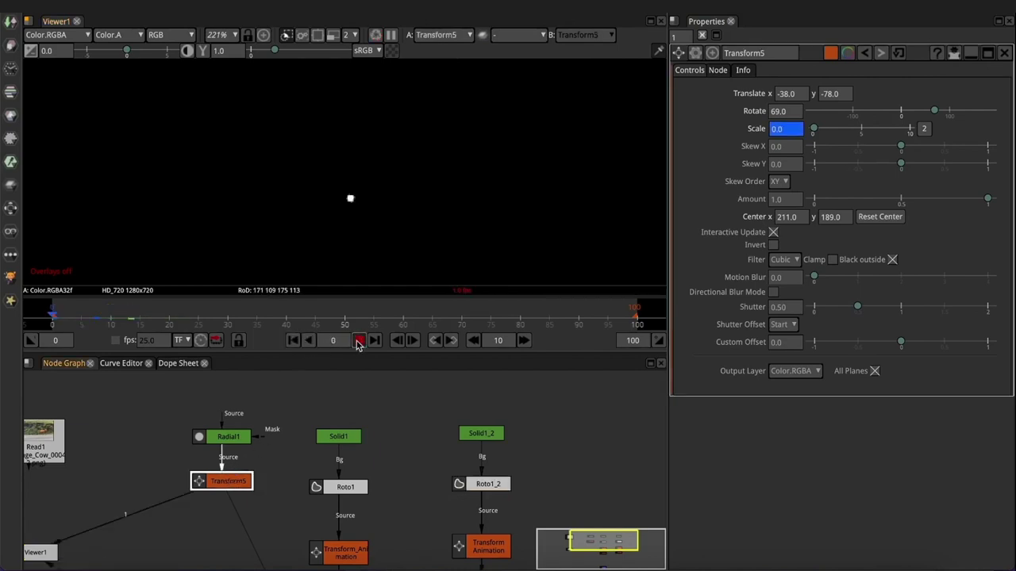
click(292, 340)
click(292, 340)
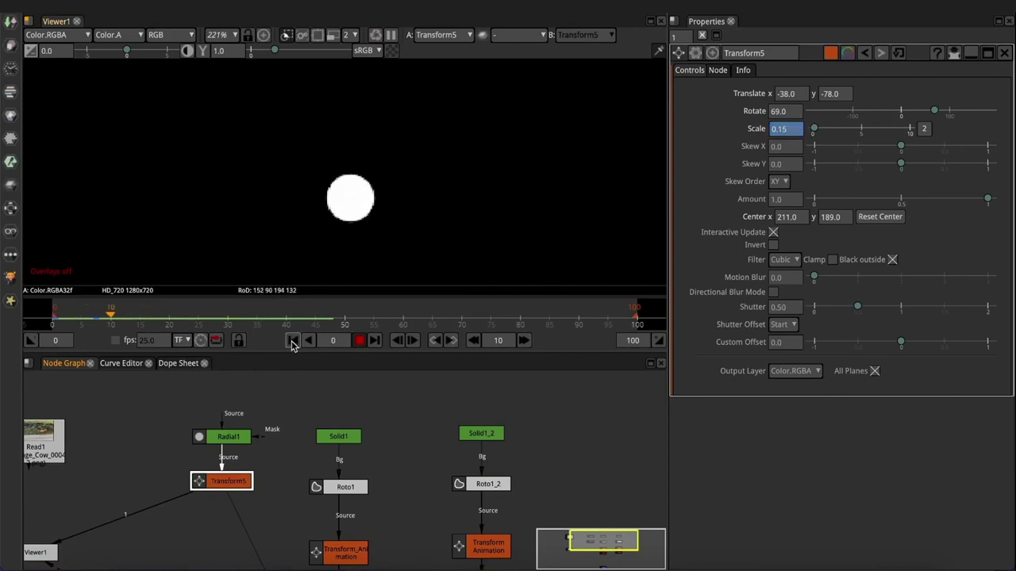
click(293, 340)
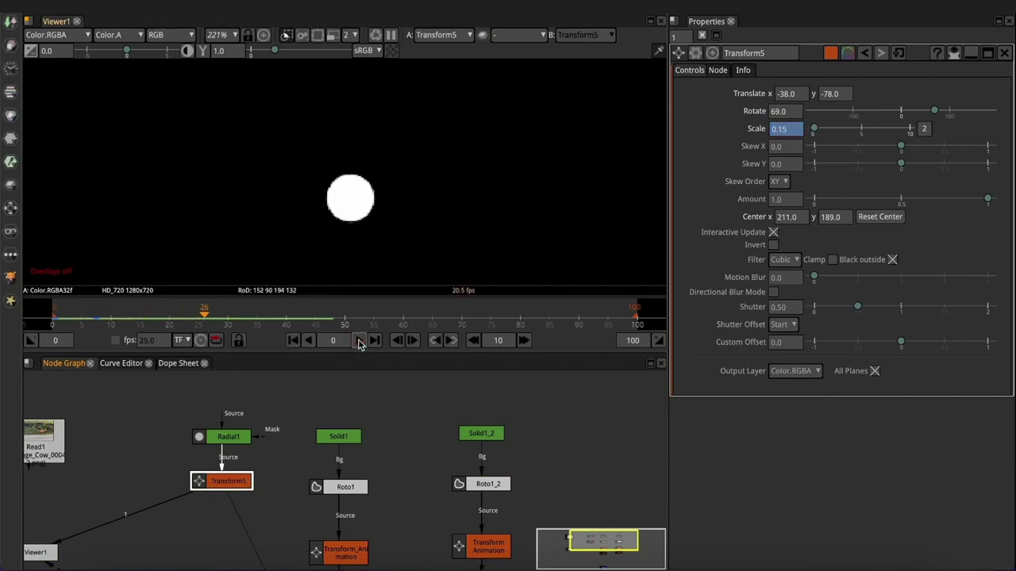
click(359, 339)
Keyframe Transform5's Scale at 0.18 on frame 5 so the circle overshoots before settling
click(95, 323)
click(90, 324)
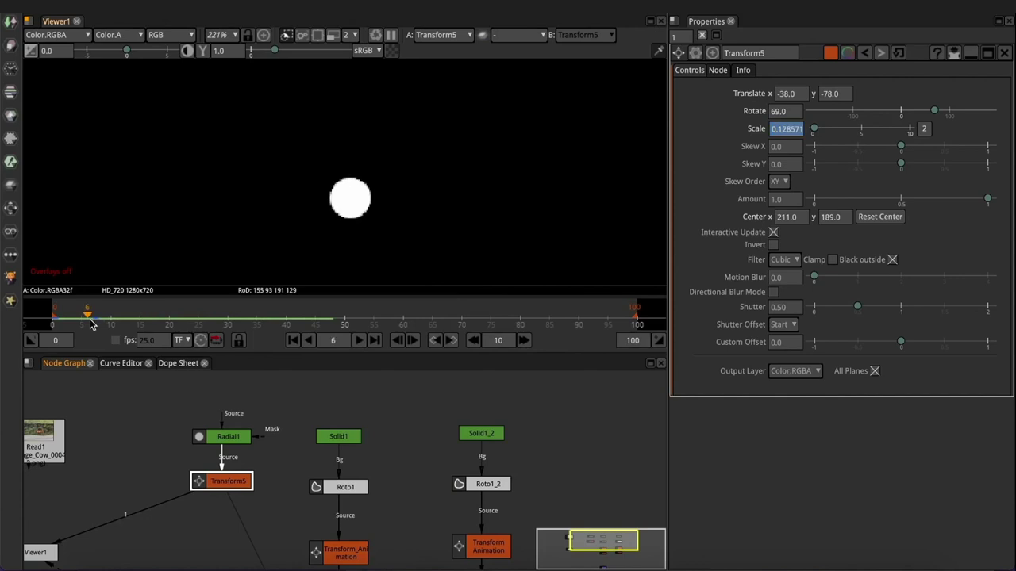
click(84, 320)
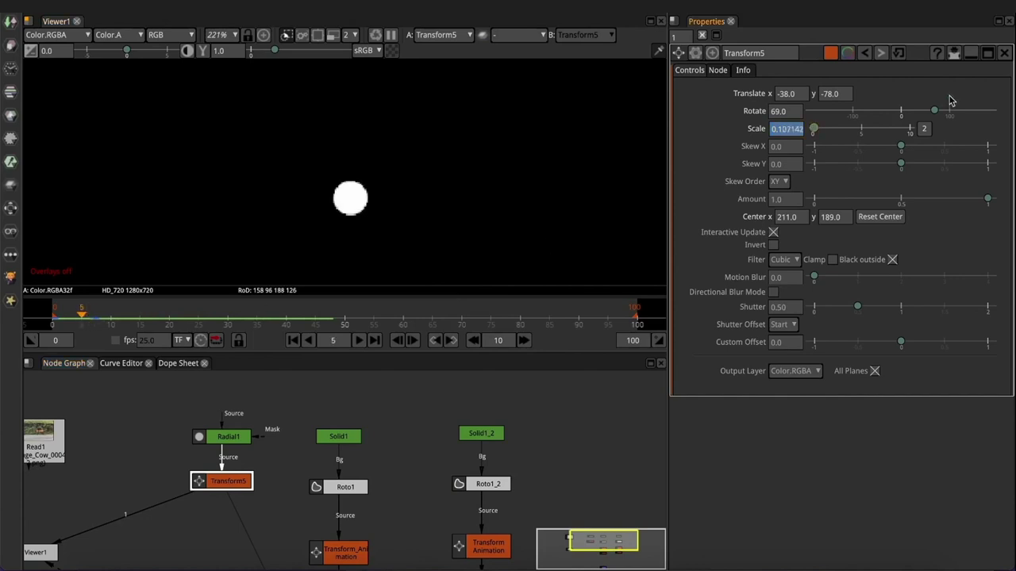
click(774, 132)
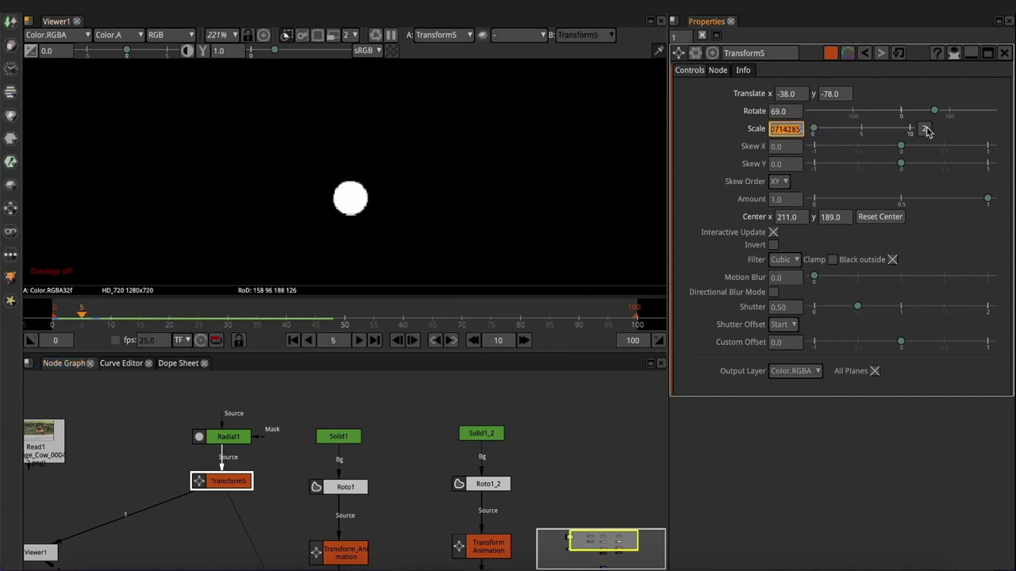
text(0.18)
key(Return)
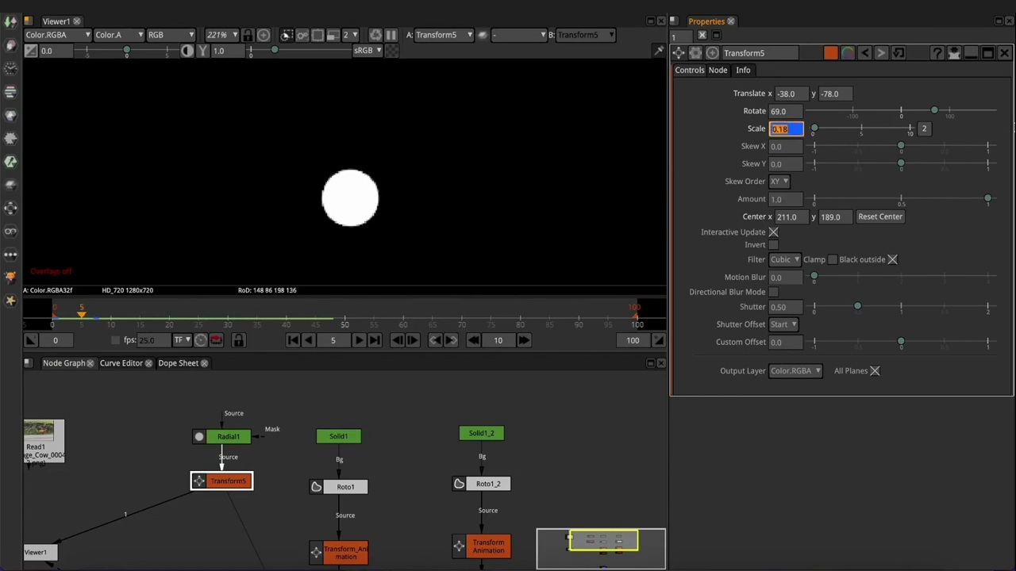
Play the circle's overshoot animation from frame 0 to check its motion
click(316, 226)
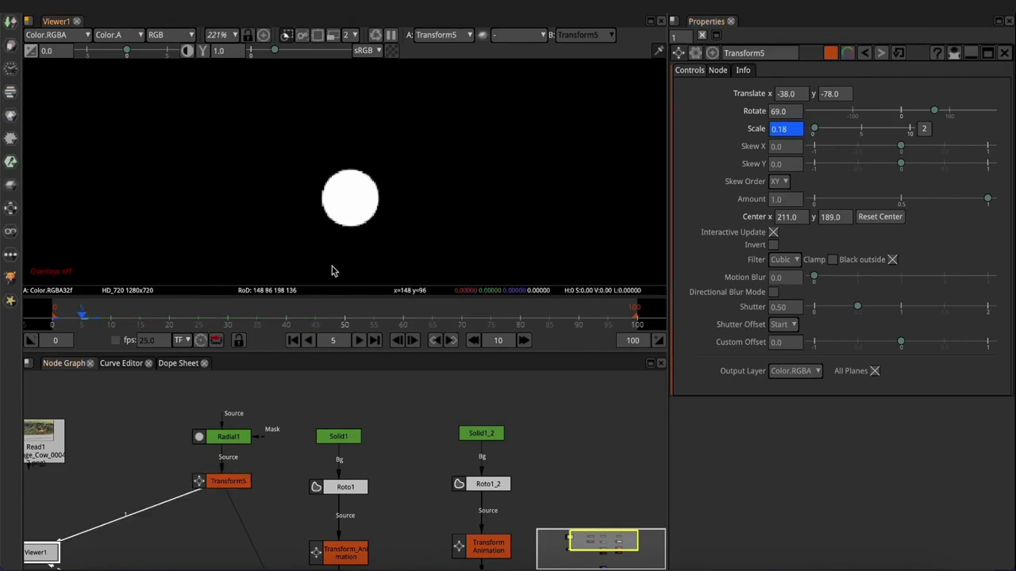
click(293, 340)
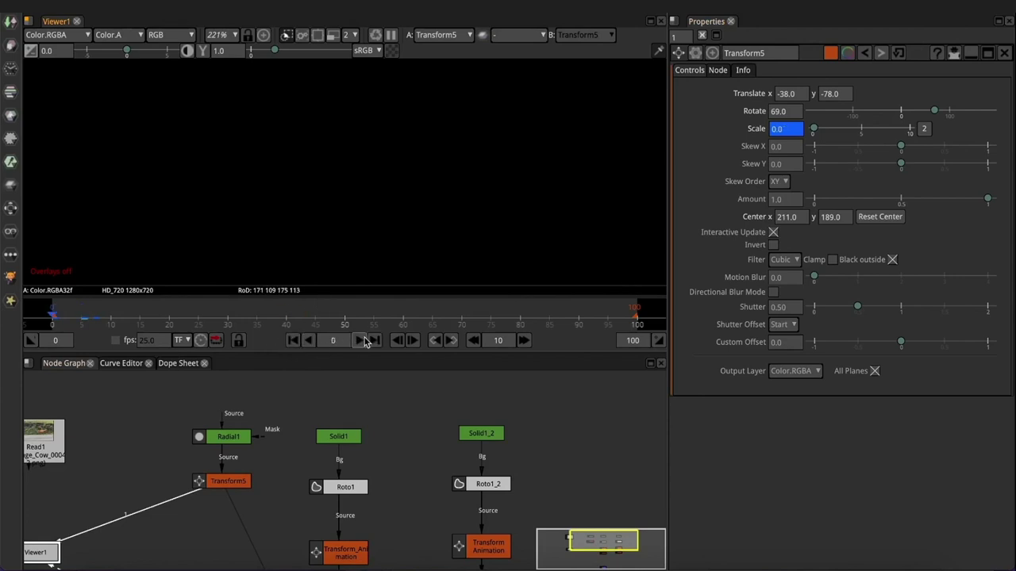
click(364, 340)
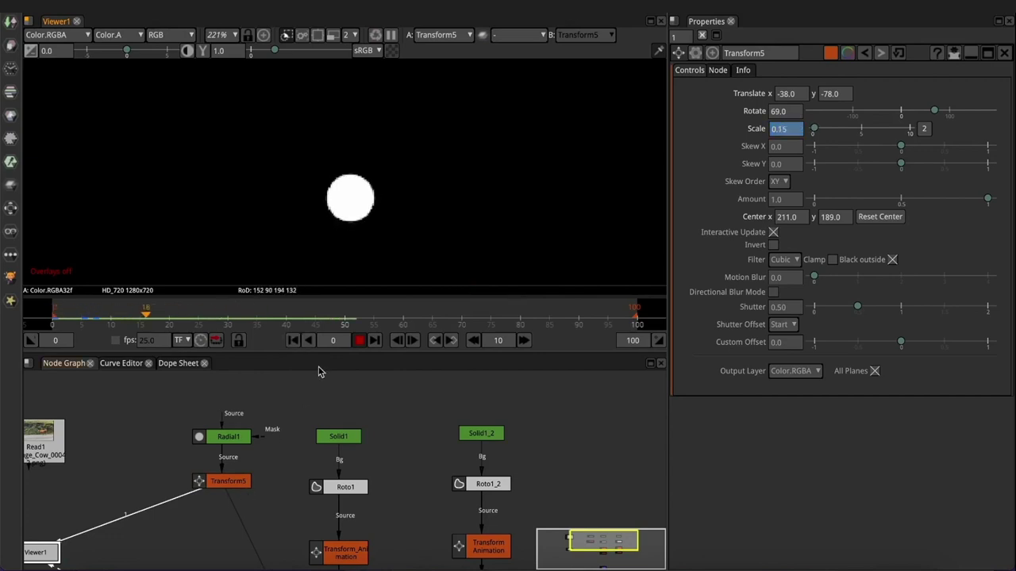
click(356, 341)
Open Transform5's Scale curve and flatten the incoming tangent of the frame 7 keyframe for a smooth landing
click(226, 482)
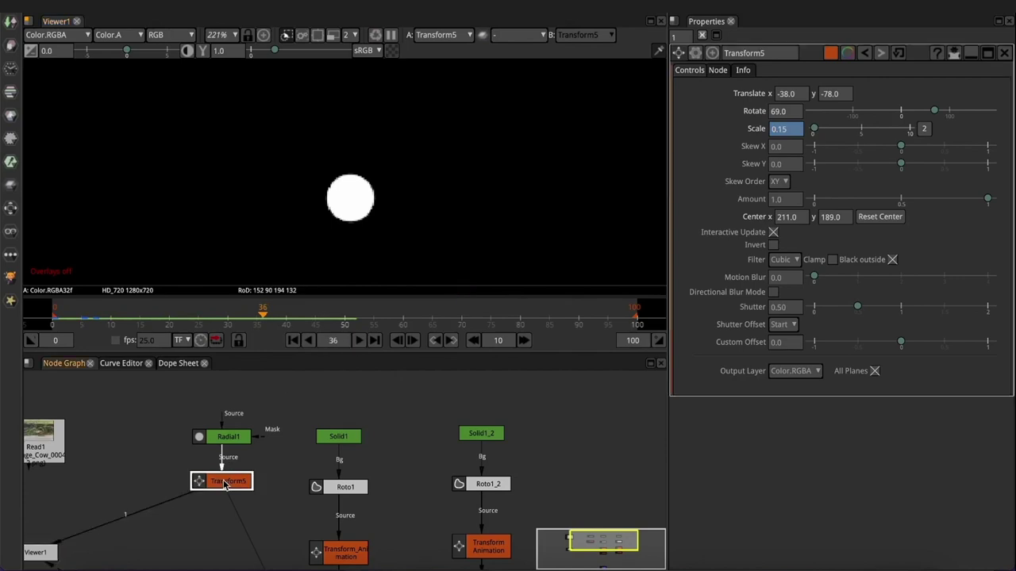
click(119, 363)
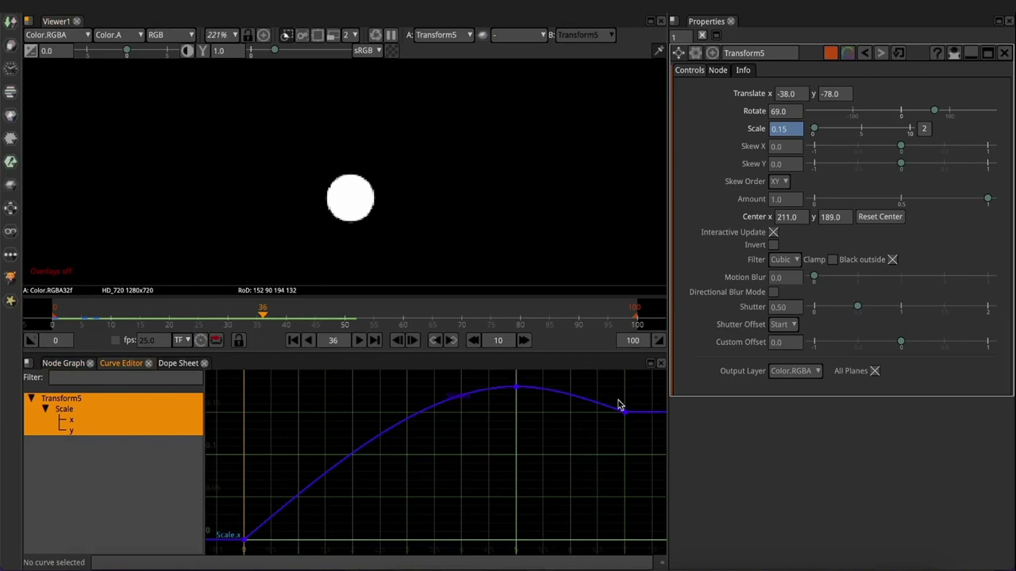
scroll(619, 405, up, 2)
drag(603, 422, 560, 494)
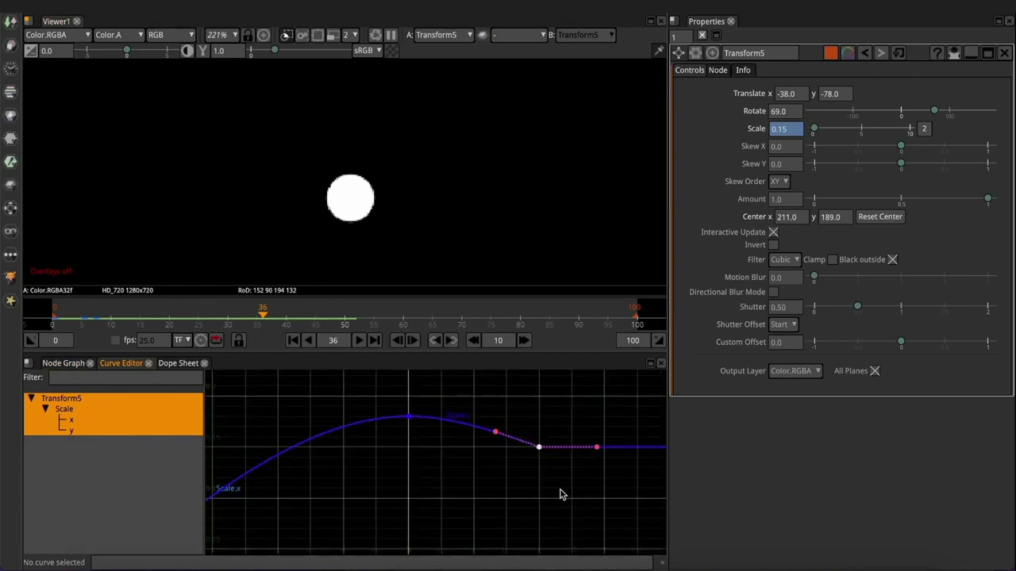
drag(495, 431, 493, 446)
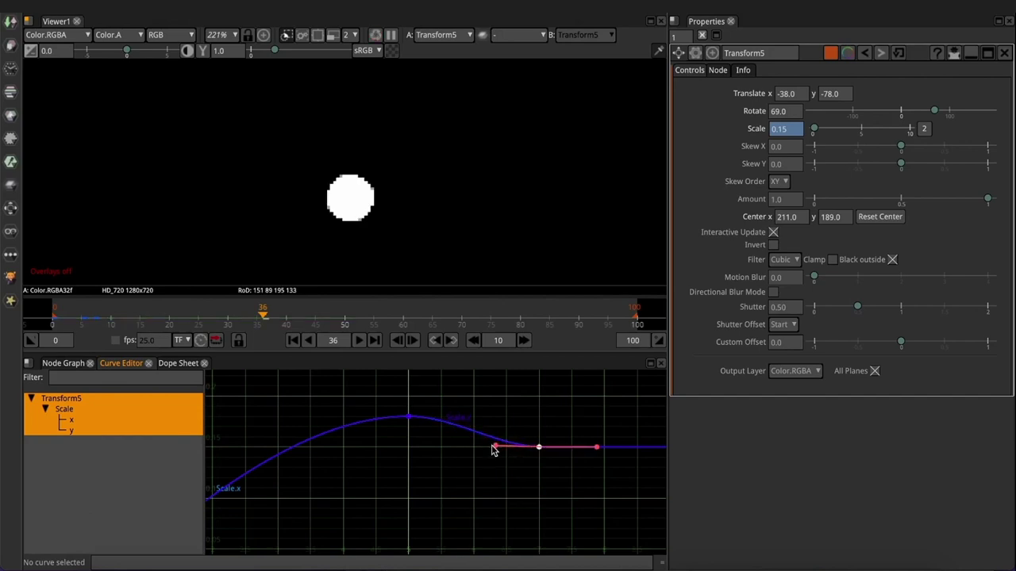
On frame 5, try raising the Scale curve's peak keyframe to about 0.19, and lower it to about 0.178
drag(67, 316, 84, 321)
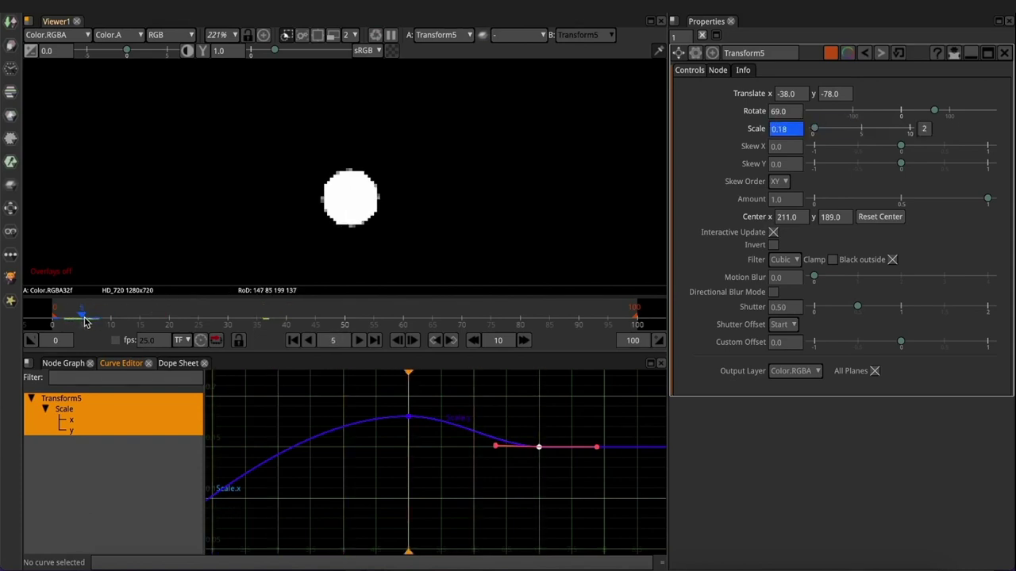
drag(370, 389, 430, 447)
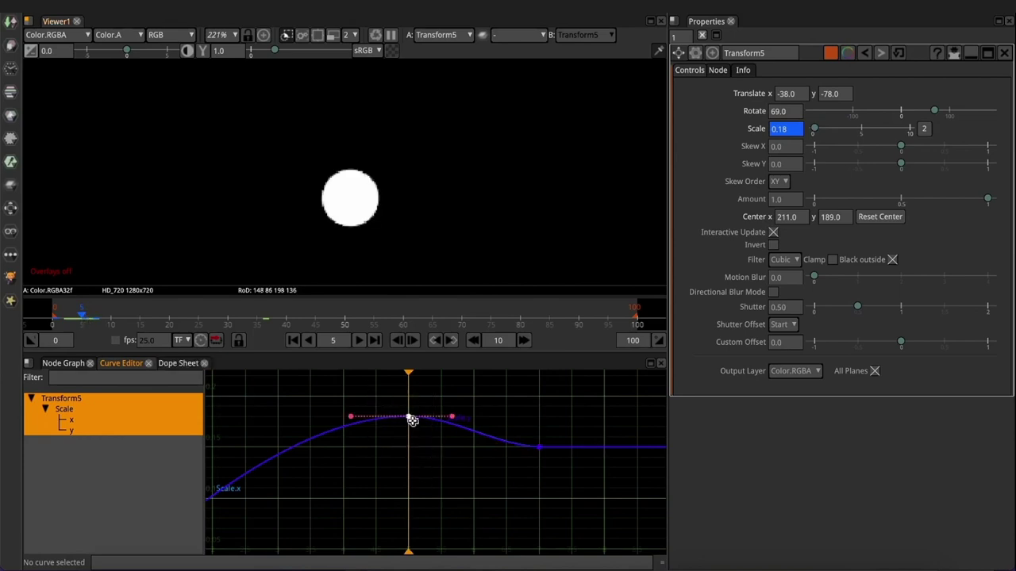
mouse_move(411, 419)
mouse_down()
mouse_move(452, 452)
mouse_move(411, 429)
mouse_move(408, 408)
mouse_up()
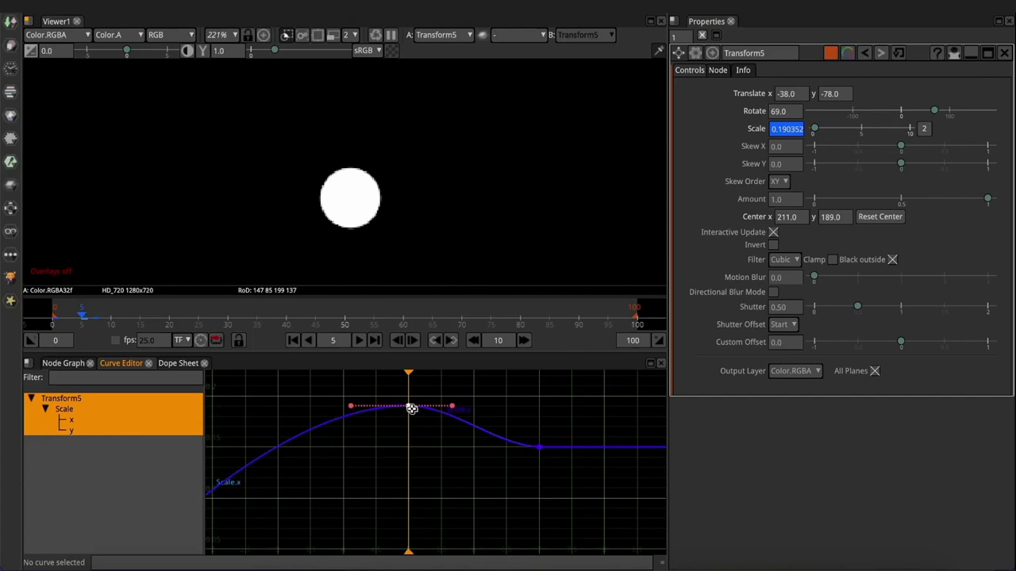
drag(411, 408, 413, 421)
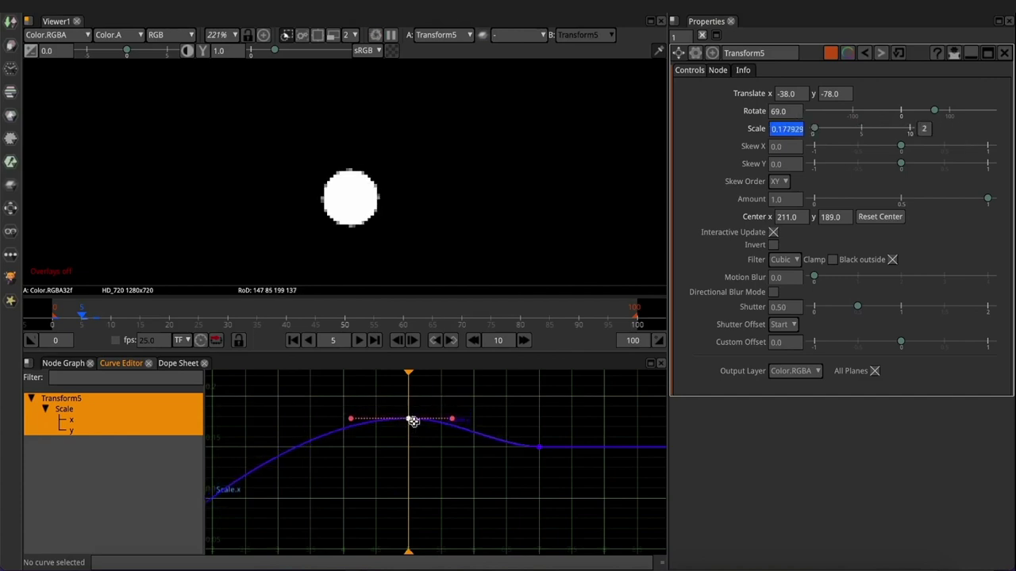
Play back the circle from the first frame to review the smoothed Scale curve
click(293, 340)
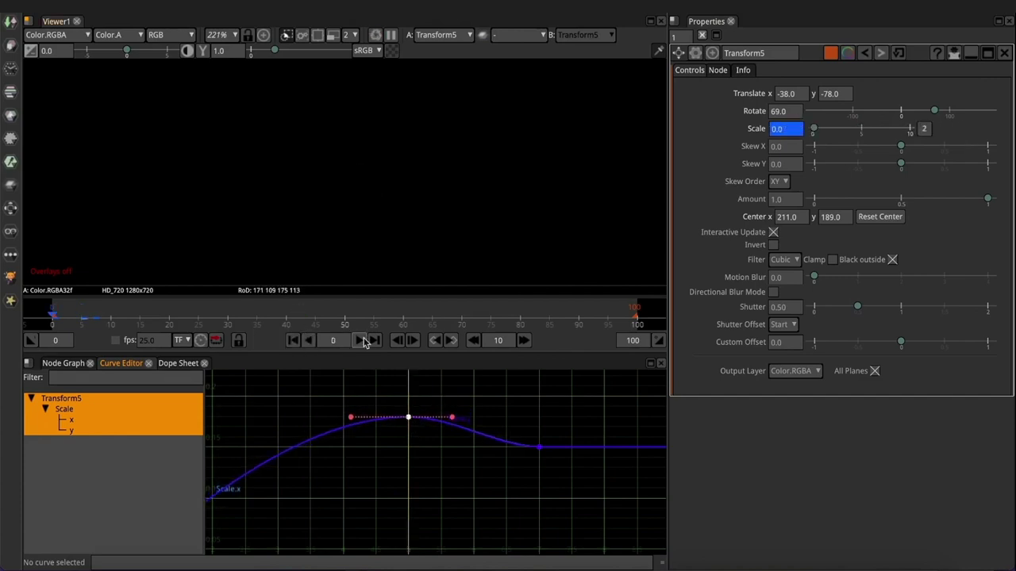
click(361, 341)
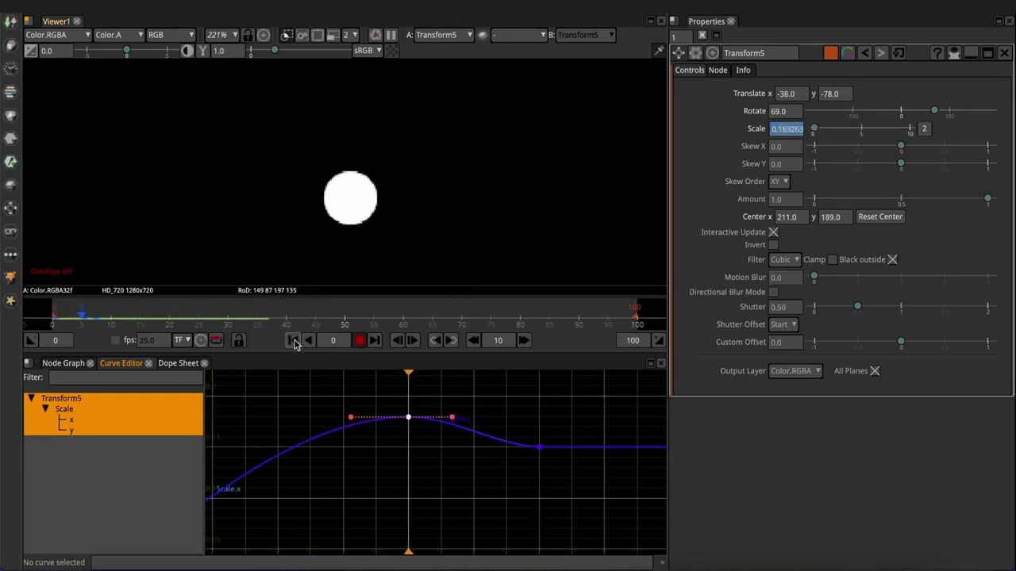
click(359, 339)
Return to the node graph, show Merge1 in the viewer and fit the whole image
click(64, 362)
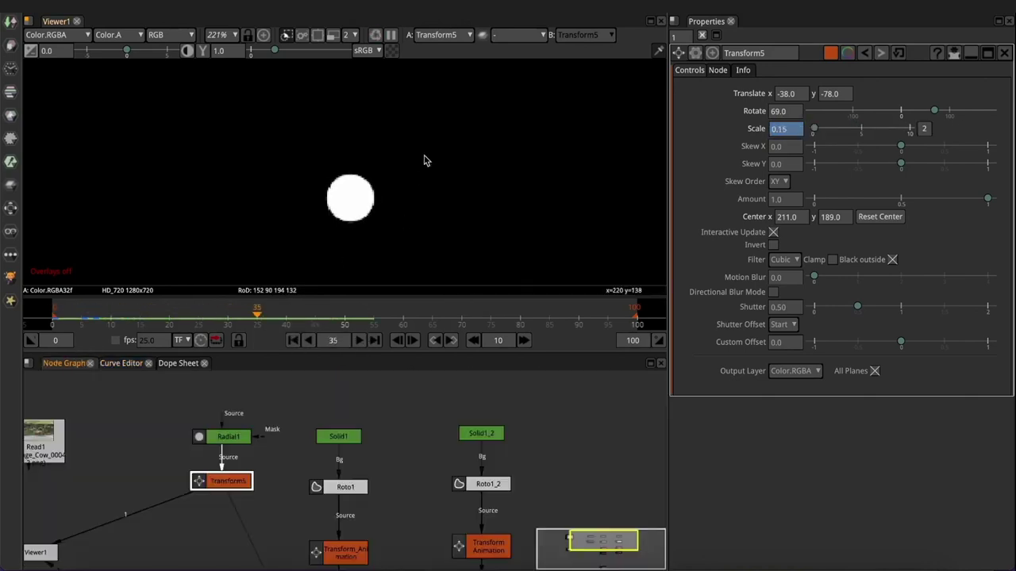
scroll(425, 161, down, 1)
scroll(424, 162, down, 1)
scroll(377, 447, down, 2)
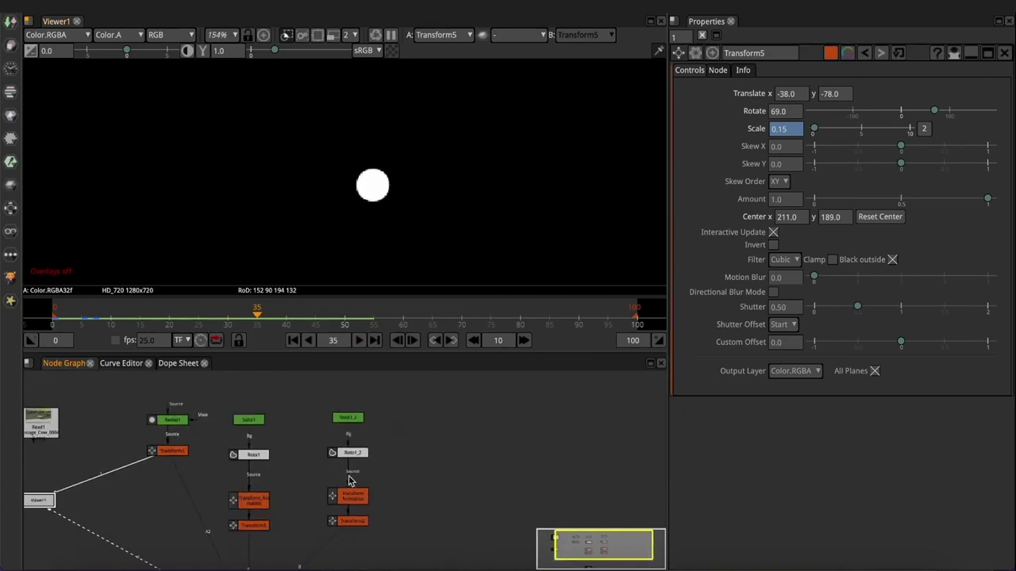
click(367, 505)
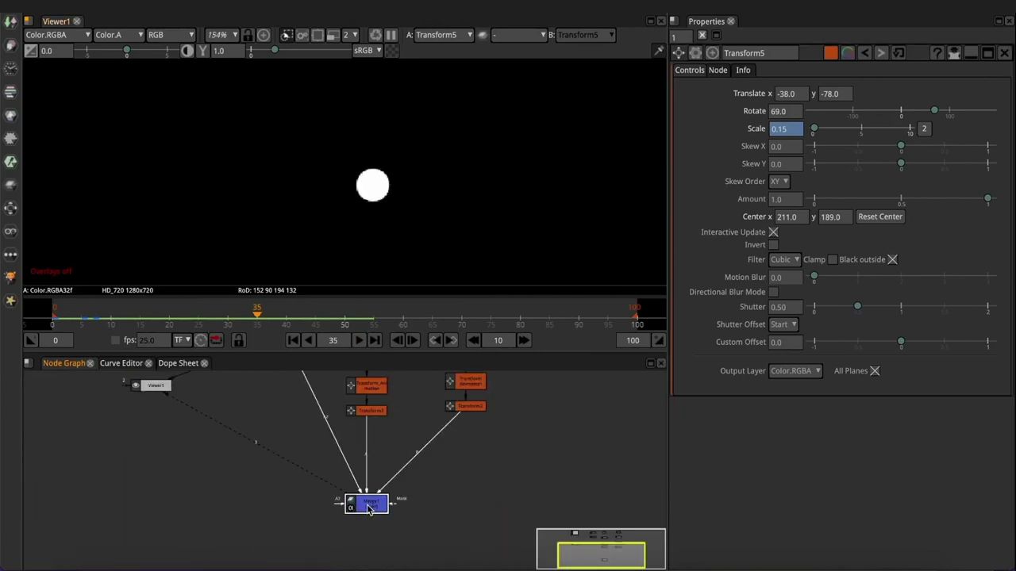
key(1)
key(f)
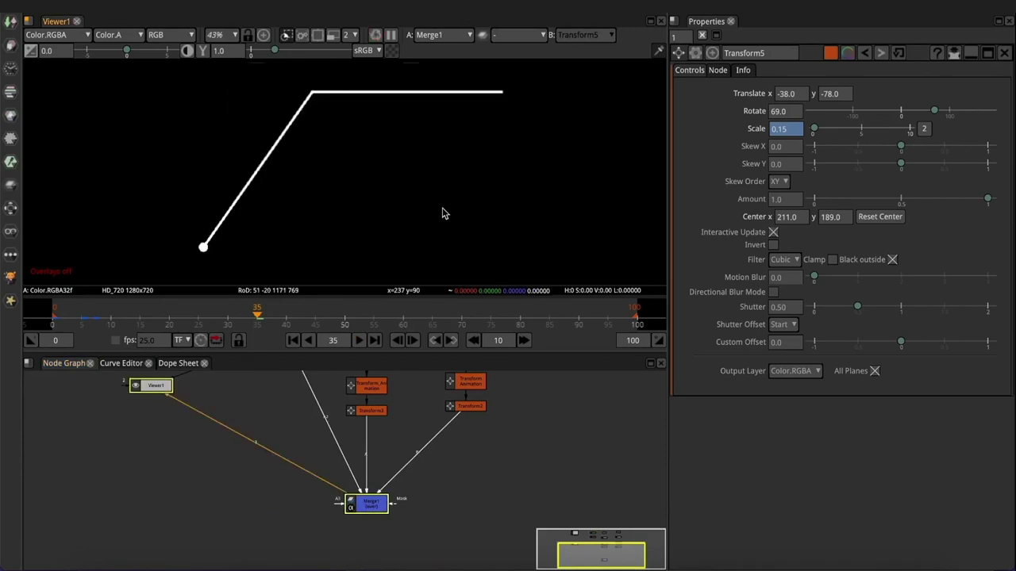
Play the merged call-out from the start and scrub frames 0 to 14 to check the timing of its parts
key(l)
click(292, 339)
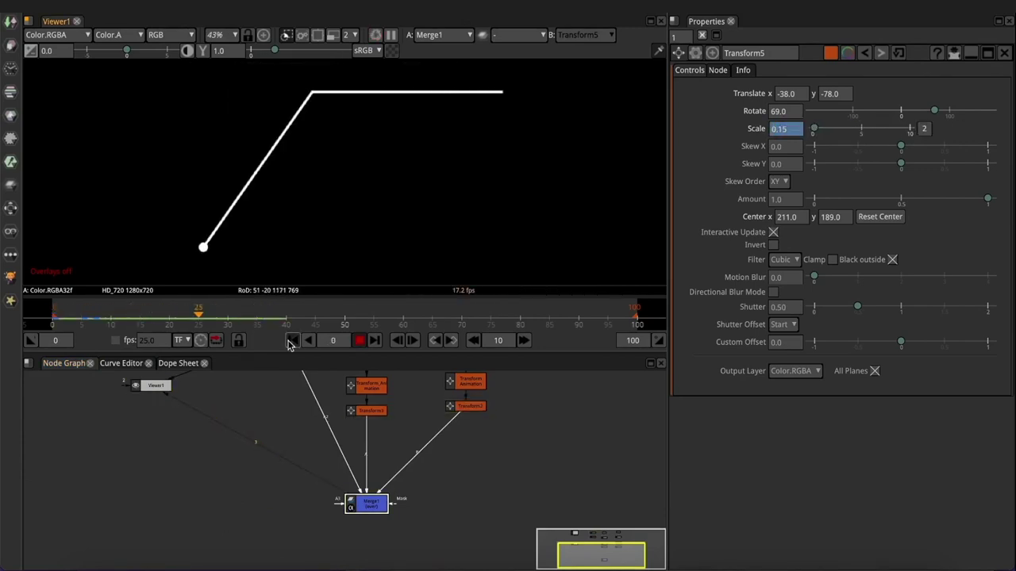
click(358, 340)
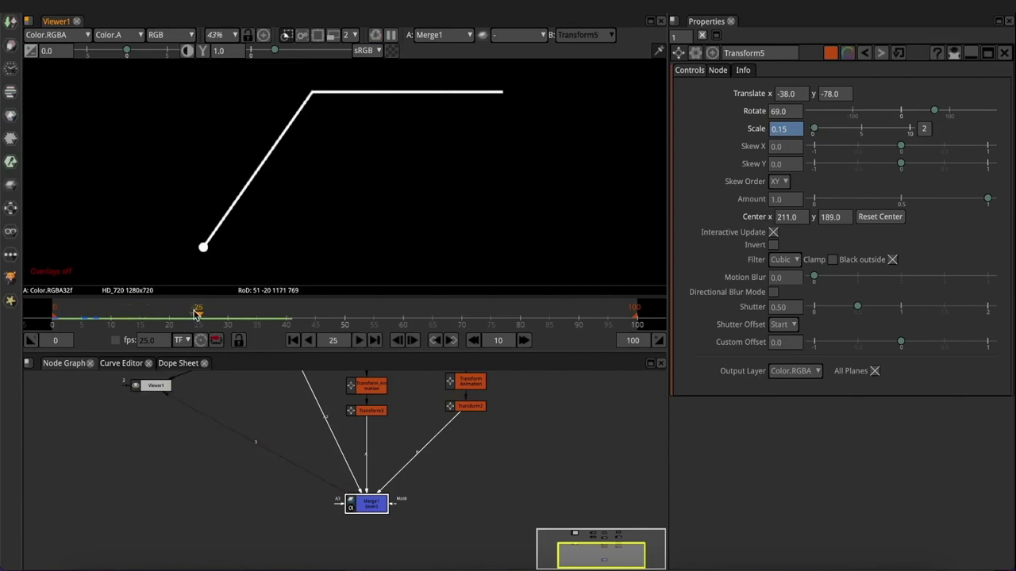
click(53, 320)
drag(52, 321, 132, 316)
Move Merge1 lower in the graph, insert a TimeOffset node after Transform3, and open its Time Offset (Frames) value
drag(376, 507, 379, 560)
click(369, 412)
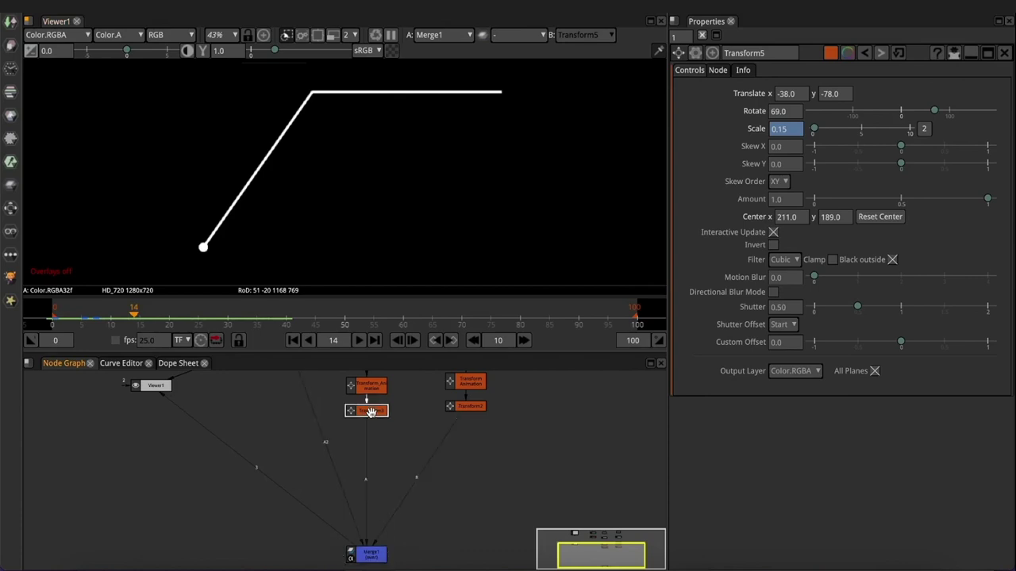
key(Tab)
text(time)
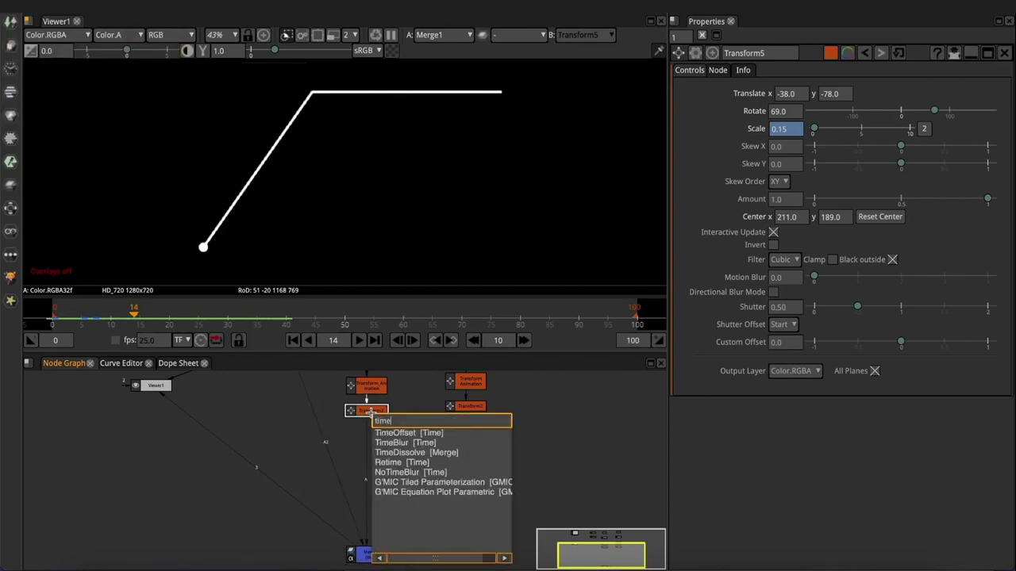
click(401, 434)
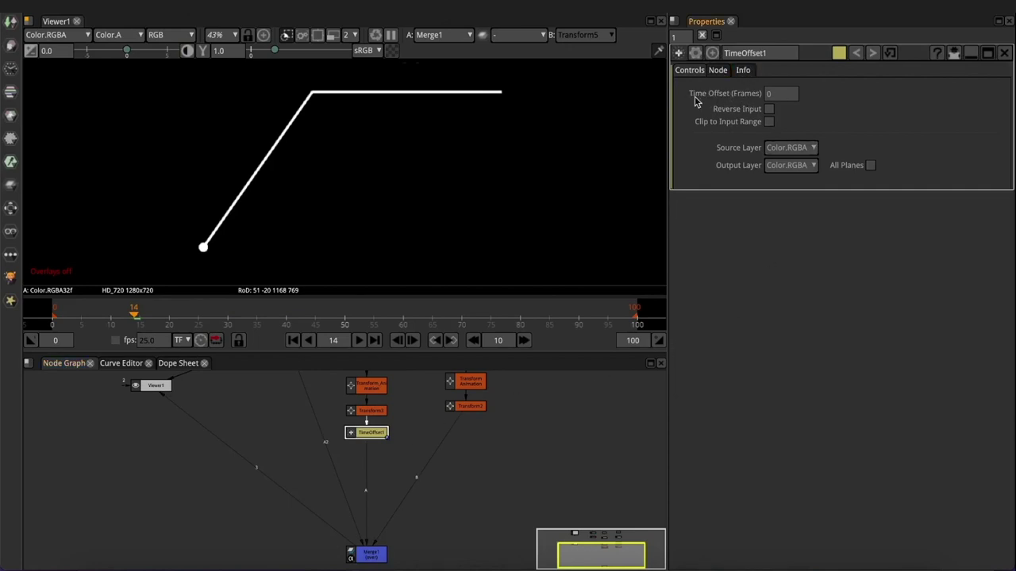
click(788, 96)
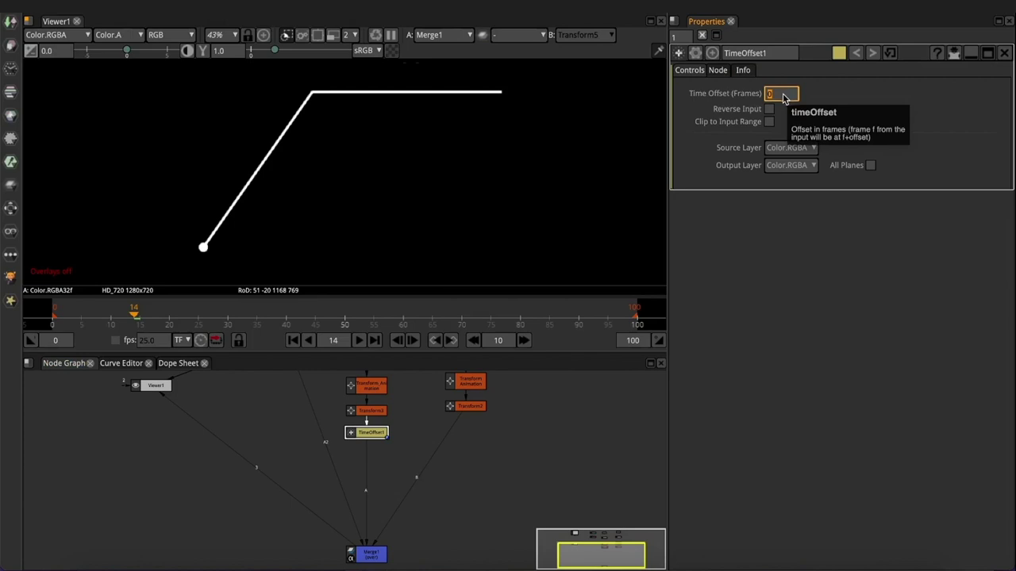
Show Transform3 in the viewer to identify its line, and bring TimeOffset1 into close view
scroll(361, 514, down, 4)
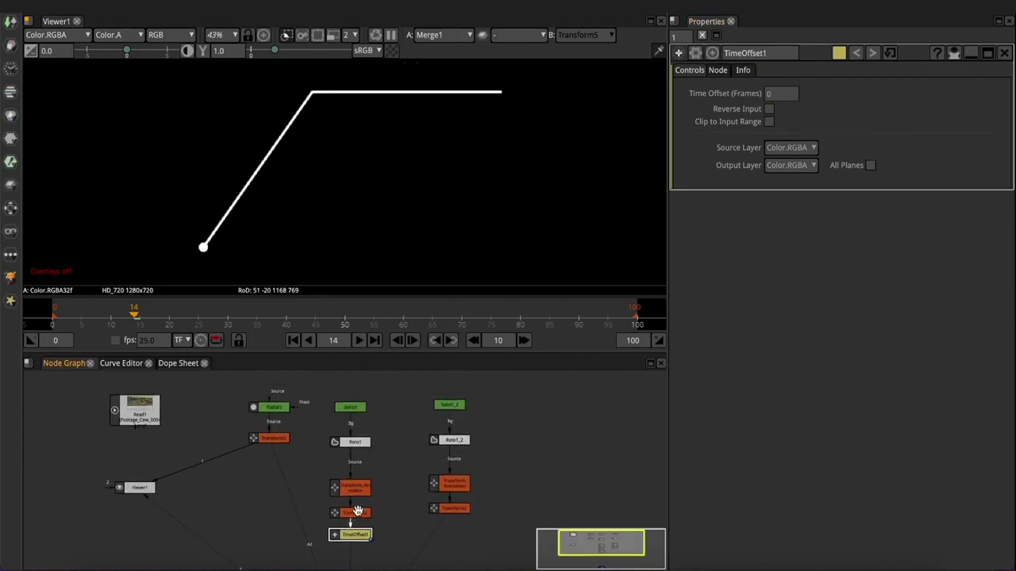
click(357, 512)
key(1)
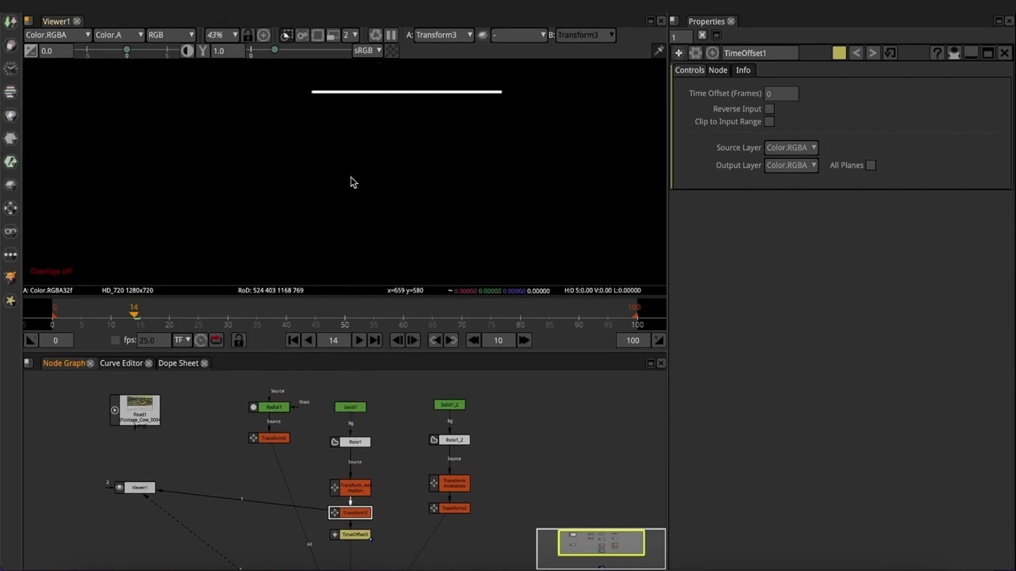
scroll(365, 526, up, 4)
drag(403, 525, 403, 446)
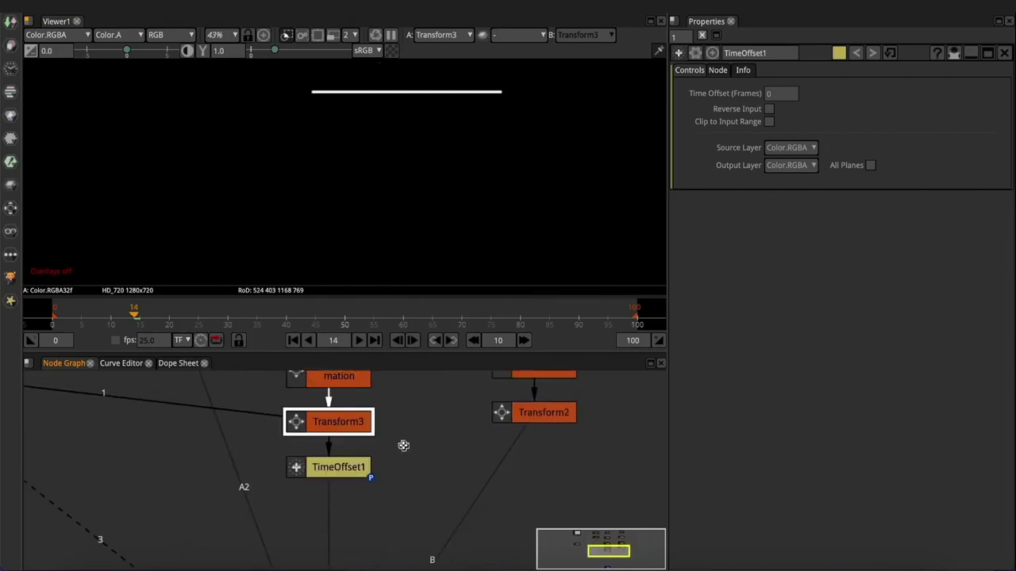
Swap the two line transforms, placing Transform2 between Transform_Animation and TimeOffset1 and connecting Transform3 below the Roto1_2 branch's transform animation
drag(331, 483, 329, 550)
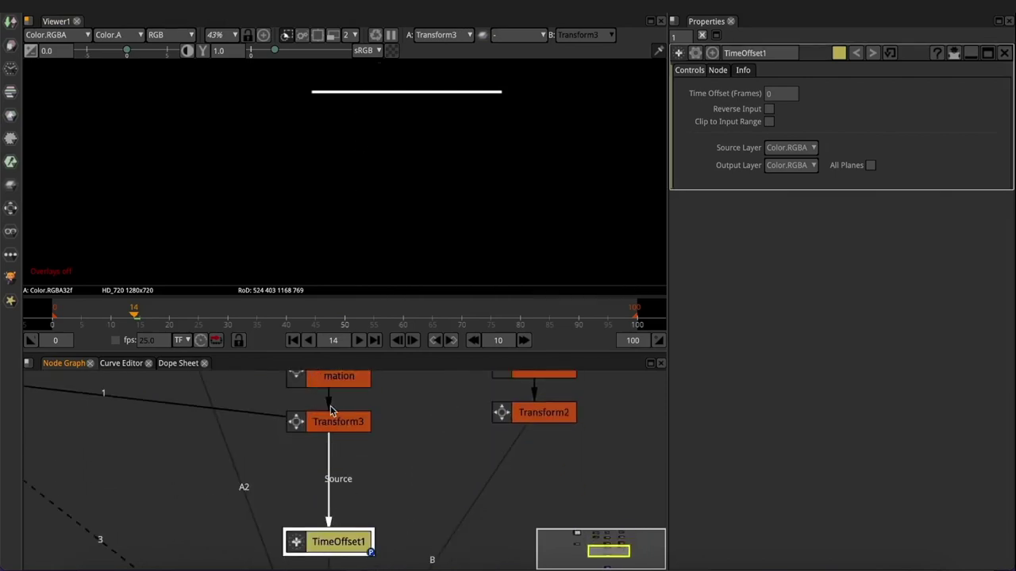
drag(332, 414, 384, 439)
key(ctrl+shift+x)
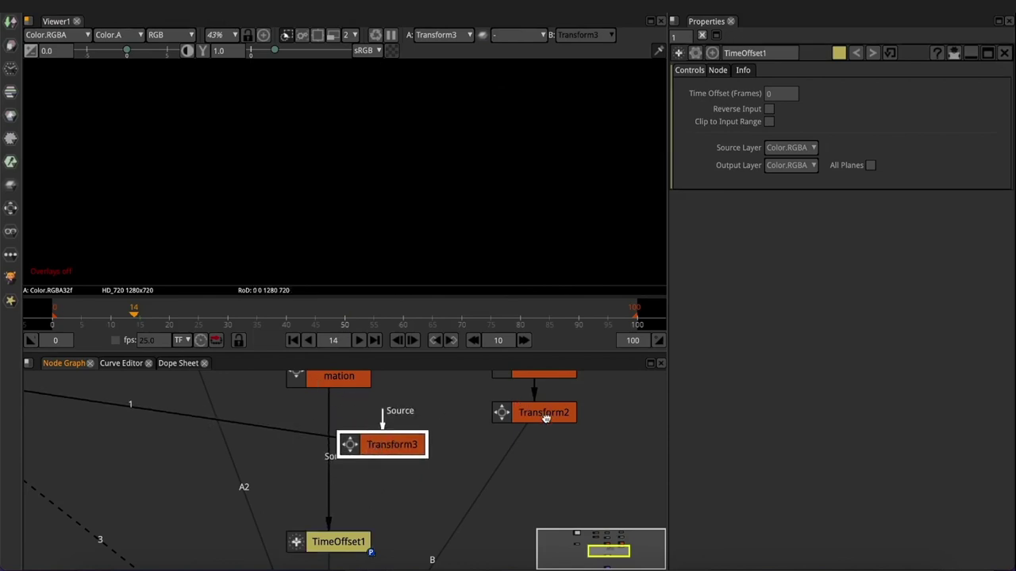
drag(546, 419, 333, 391)
key(ctrl+shift+x)
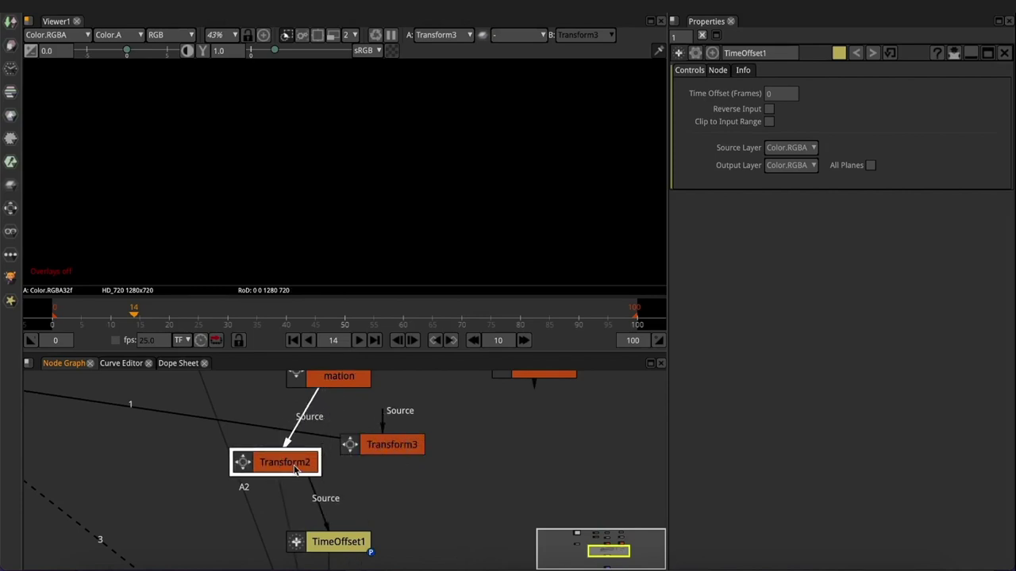
drag(269, 469, 546, 430)
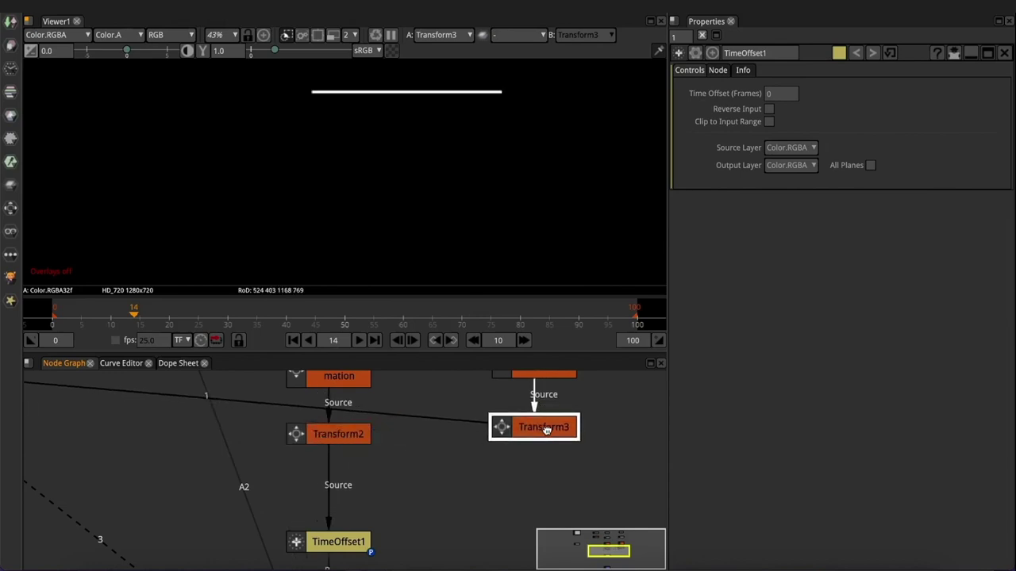
Show Transform2 in the viewer, go to frame 12, compare it with Transform3, and move TimeOffset1 closer below Transform2
click(342, 433)
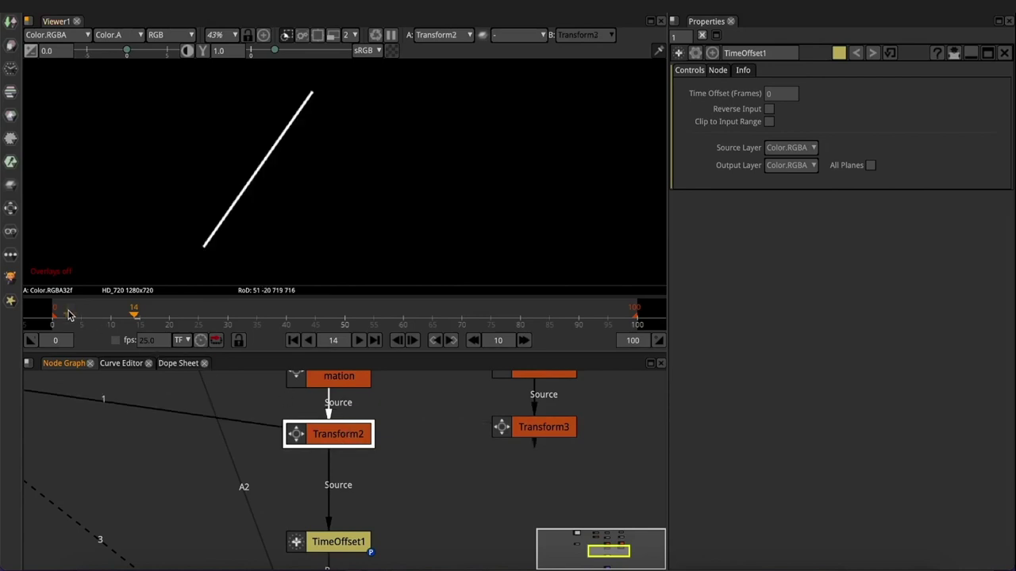
click(121, 316)
click(536, 429)
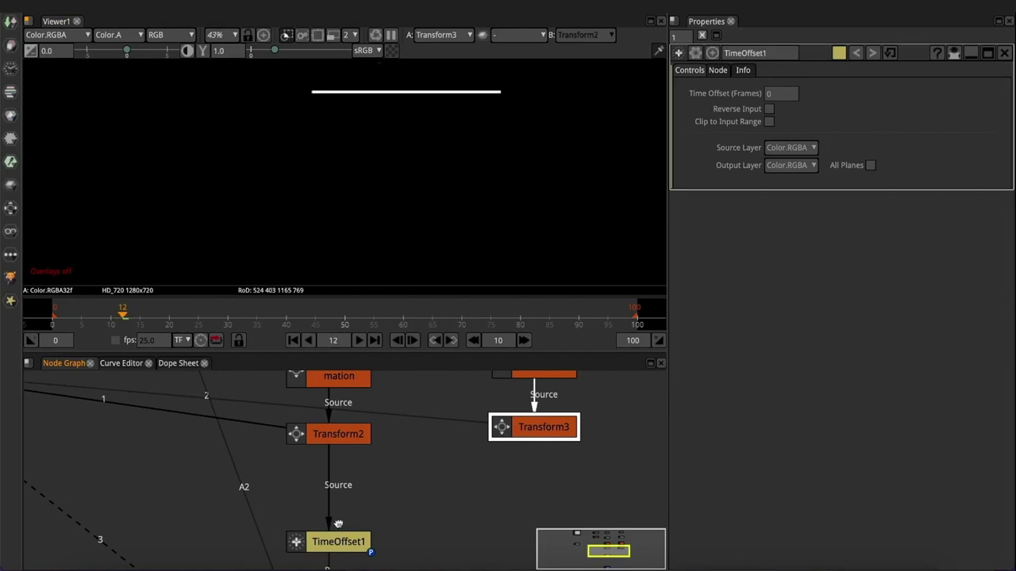
drag(338, 540, 338, 513)
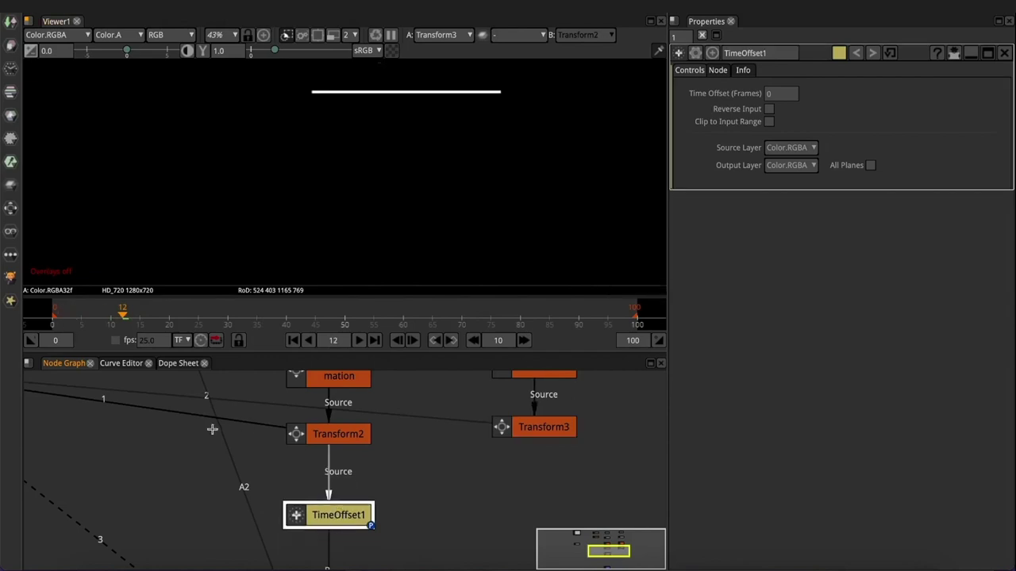
Open the properties of Radial1 and Transform5 to inspect the circle's scale keyframes, and scrub the timeline to frame 7
scroll(212, 429, up, 5)
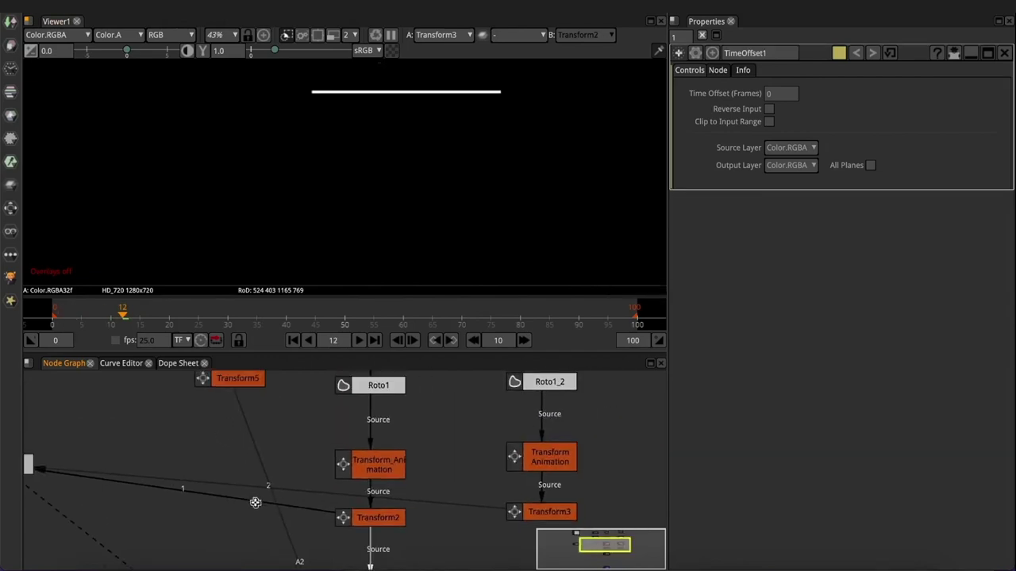
scroll(270, 476, up, 3)
click(293, 428)
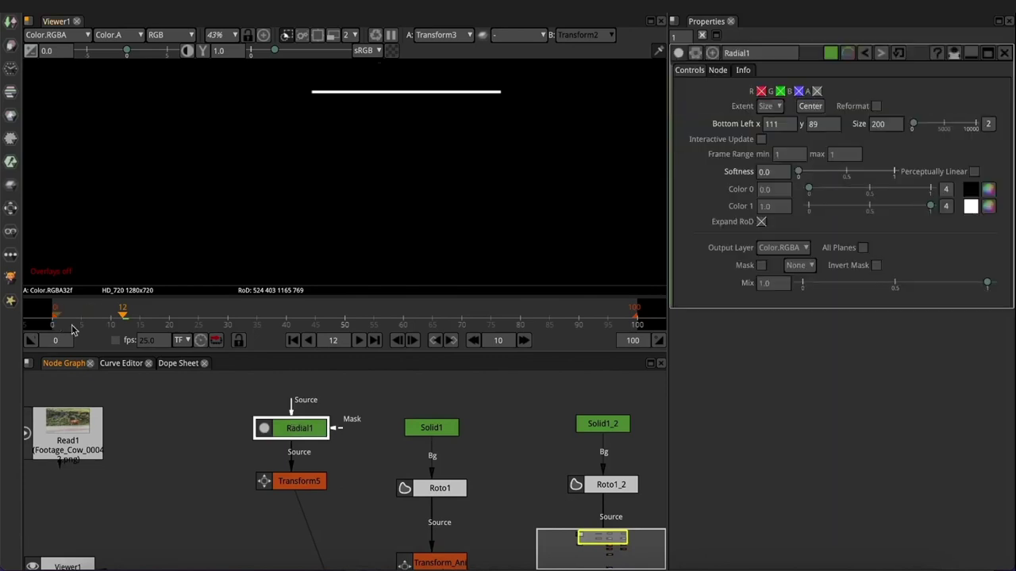
click(294, 476)
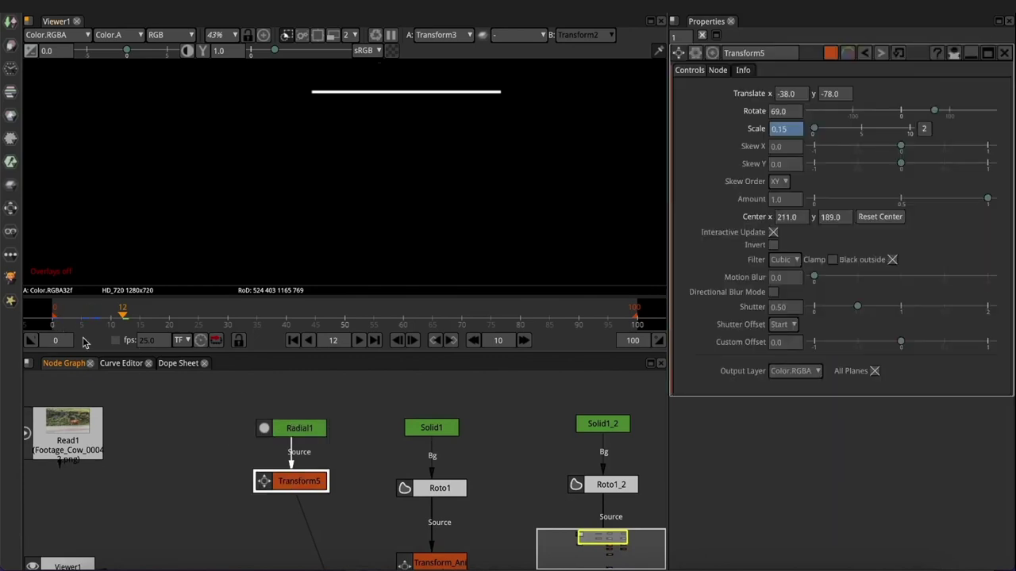
drag(67, 317, 94, 320)
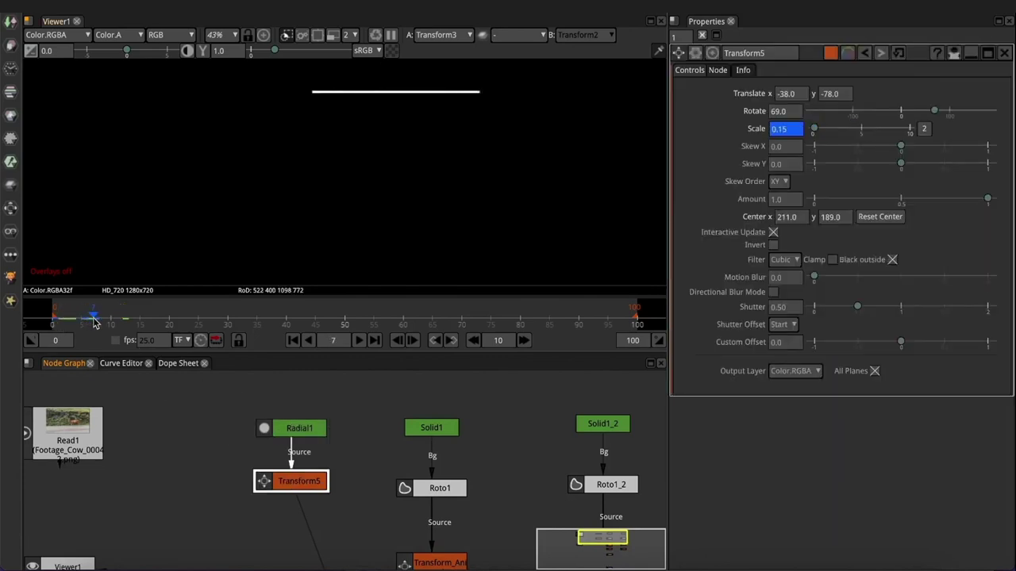
Show Transform2 in the viewer to examine the diagonal line at frame 7
scroll(382, 498, down, 4)
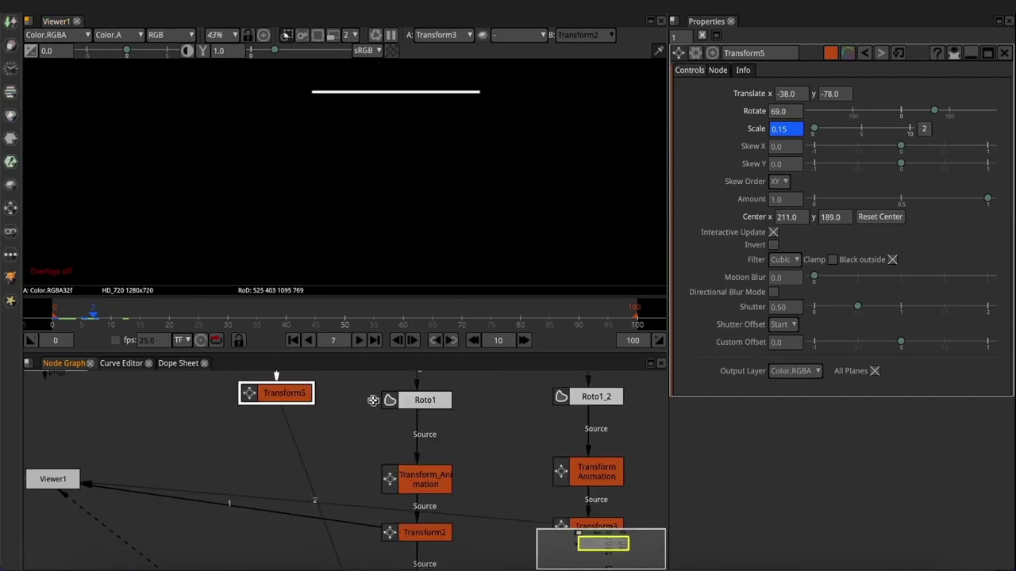
click(408, 518)
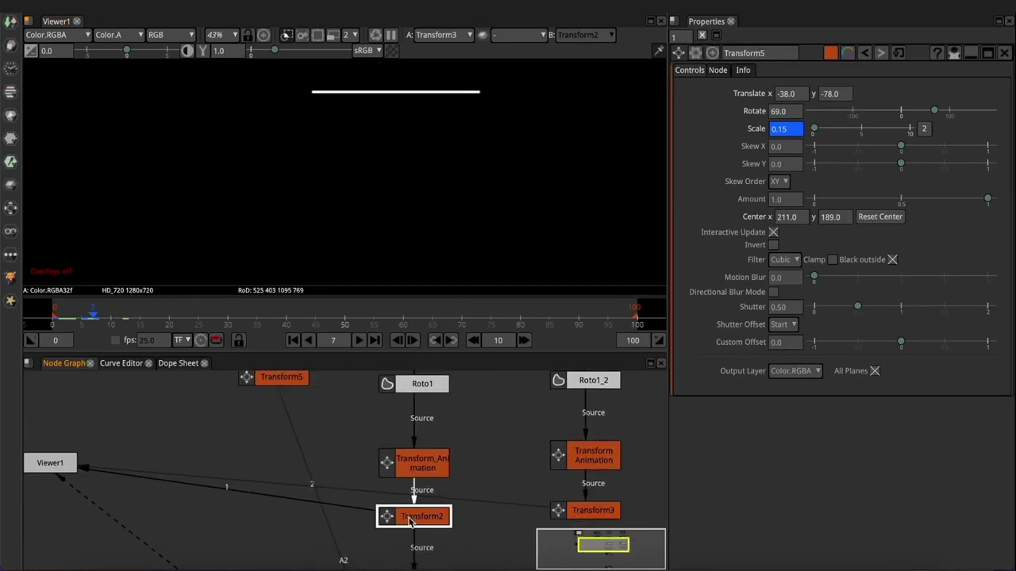
scroll(413, 524, down, 4)
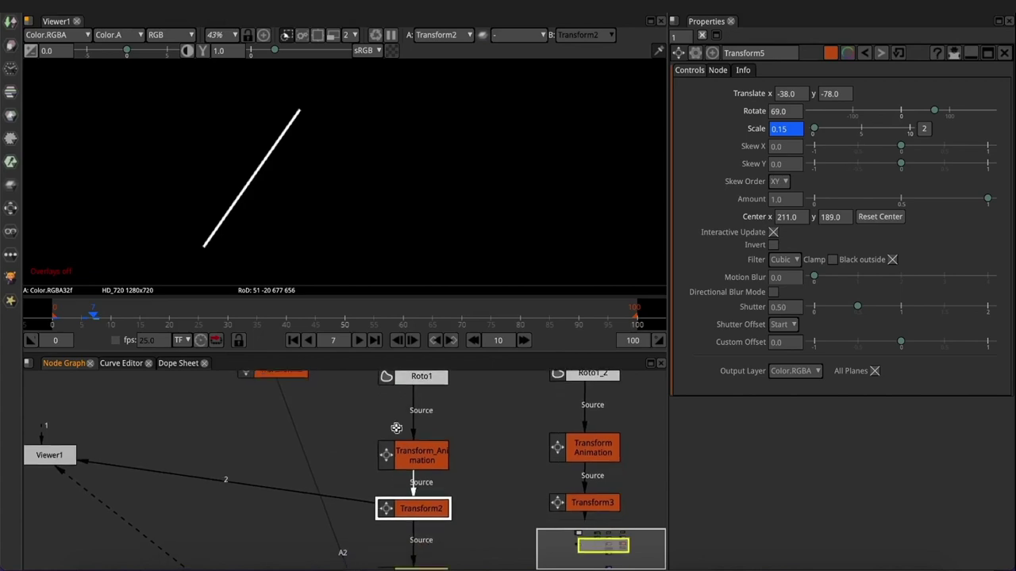
Display the TimeOffset1 output in the viewer, followed by the combined output of Merge1
click(407, 473)
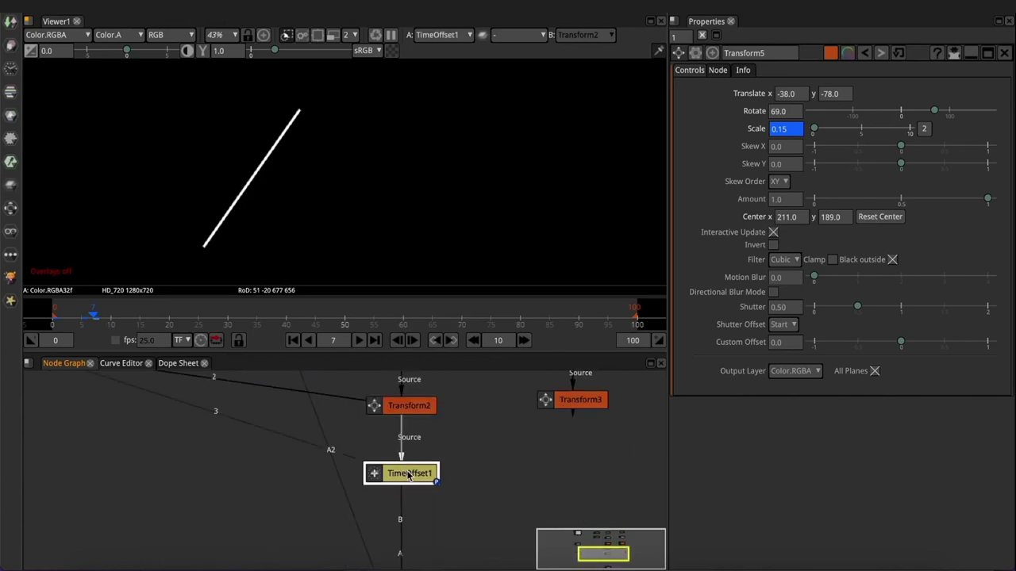
scroll(409, 473, down, 5)
drag(283, 527, 230, 376)
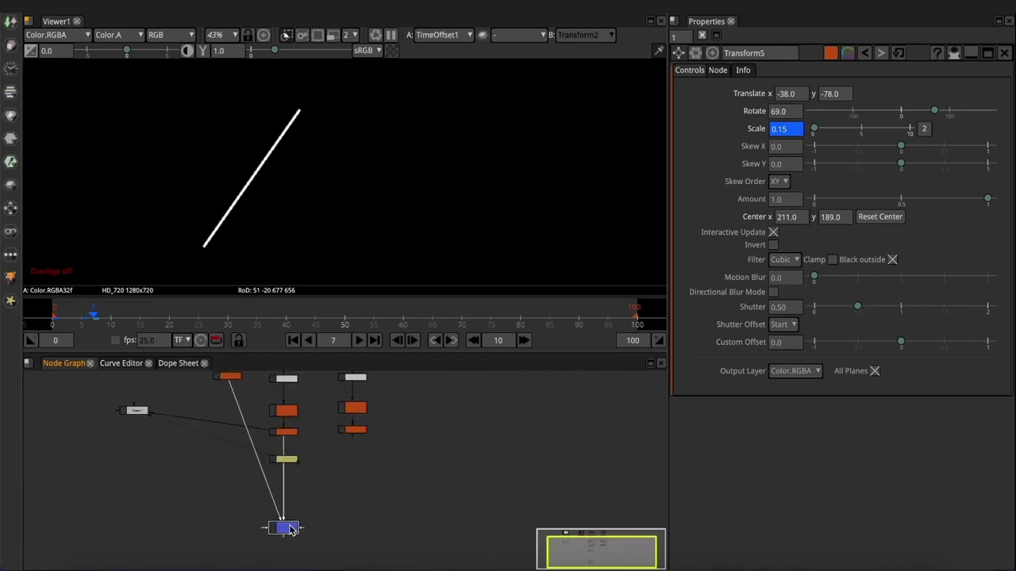
Set the time offset of the TimeOffset1 node to 7 frames
scroll(262, 446, up, 3)
double_click(309, 479)
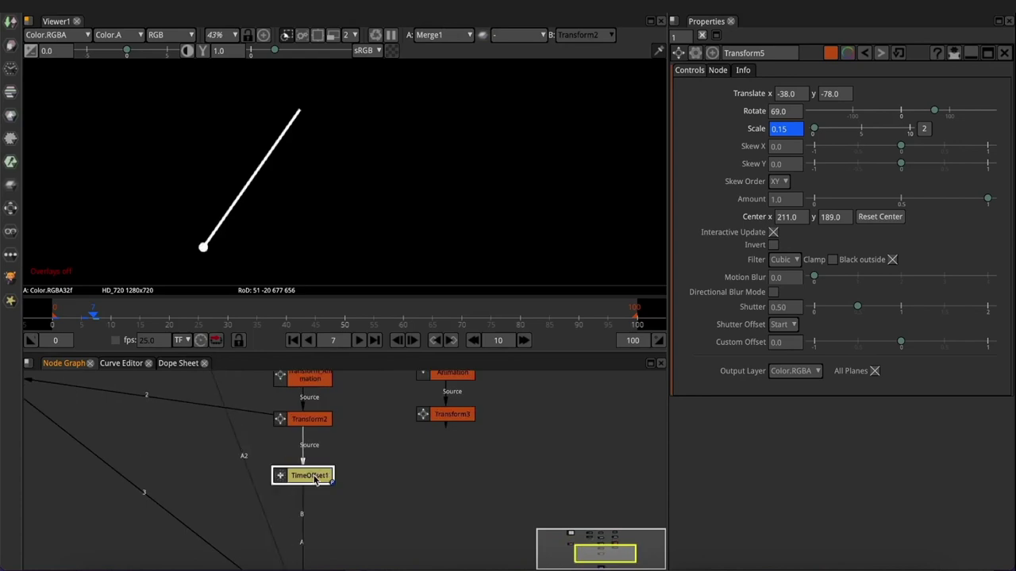
click(775, 94)
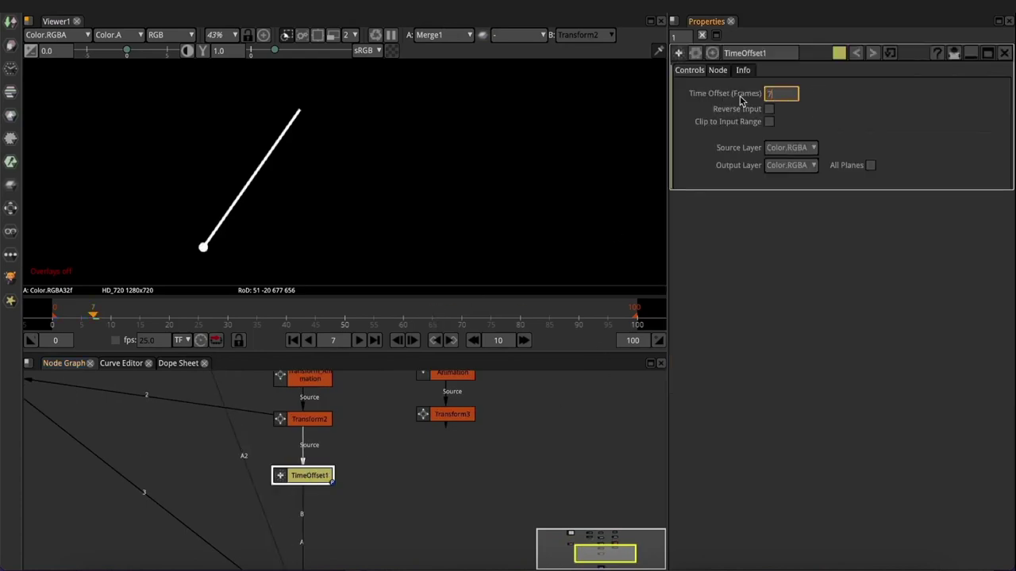
text(7)
key(Return)
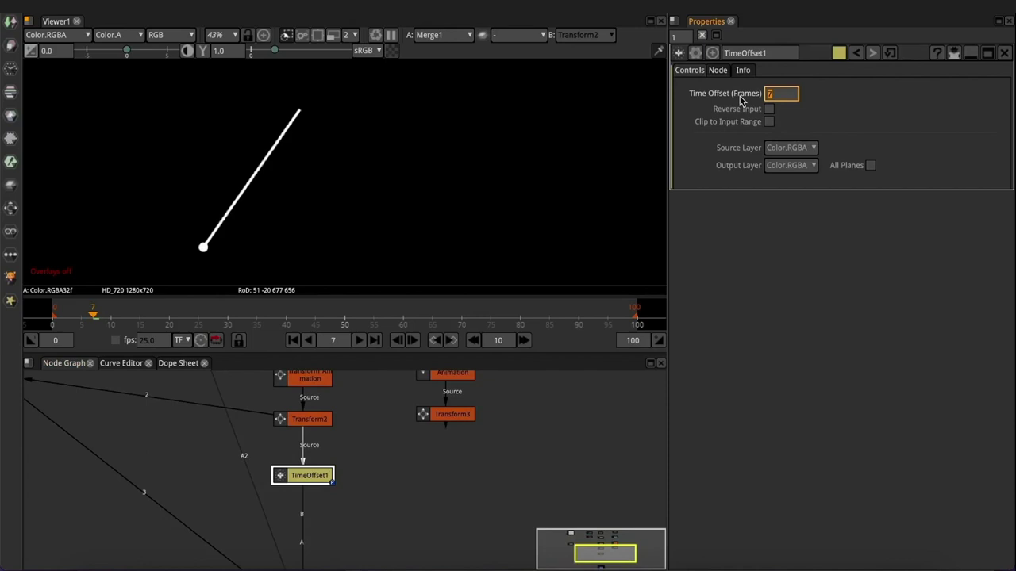
Duplicate the TimeOffset1 node, feed the copy from Transform3, and place it directly below that node
click(320, 473)
key(ctrl+c)
key(ctrl+v)
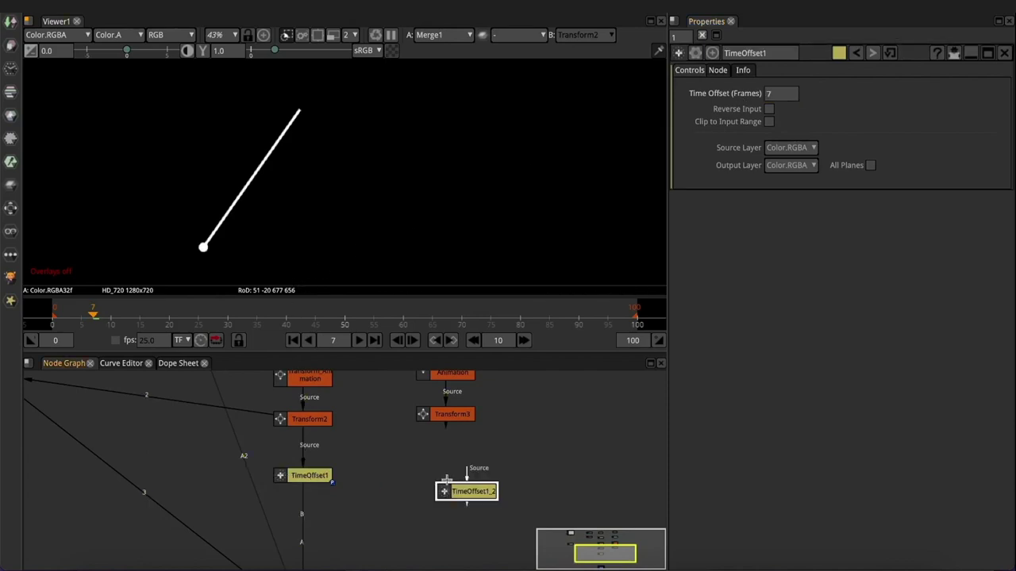
drag(469, 473, 450, 418)
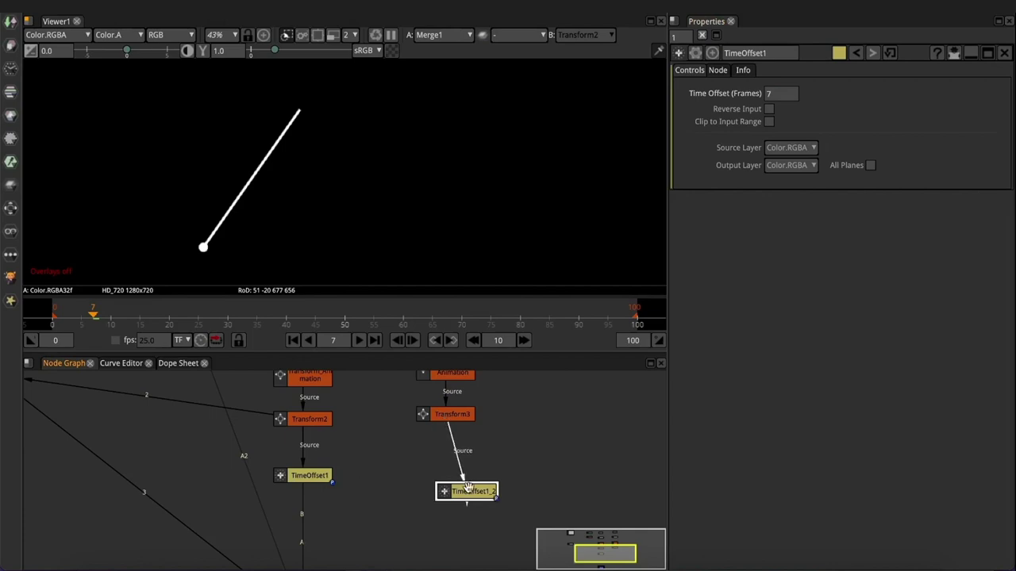
drag(467, 495, 419, 473)
Connect the B input of Merge1 to TimeOffset1_2 and reposition Merge1 below the two node columns
scroll(437, 472, down, 3)
scroll(324, 515, up, 3)
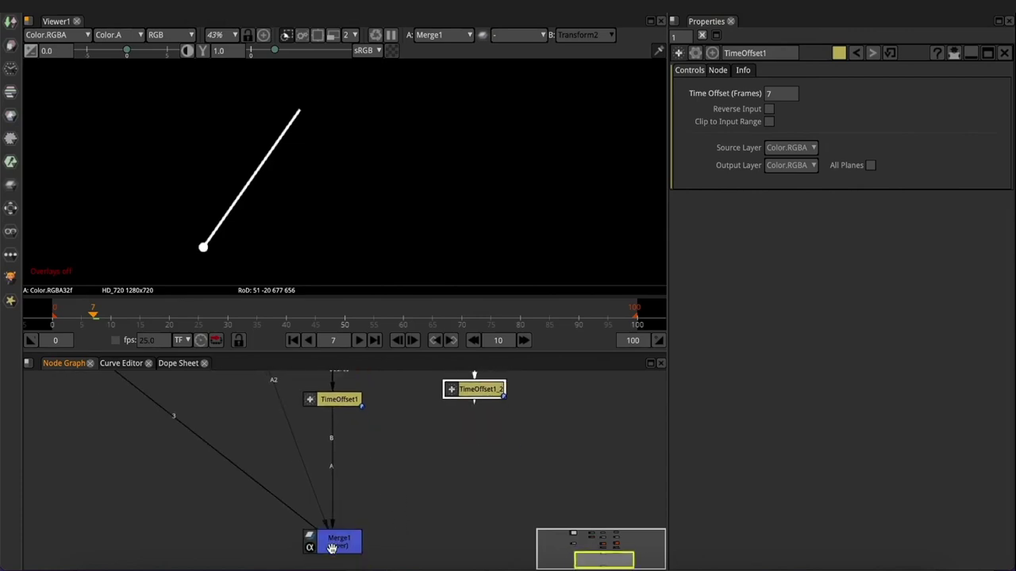
drag(338, 548, 433, 558)
mouse_move(366, 558)
mouse_down()
mouse_move(271, 557)
mouse_move(350, 556)
mouse_up()
drag(397, 408, 358, 489)
drag(299, 441, 436, 479)
scroll(371, 554, down, 3)
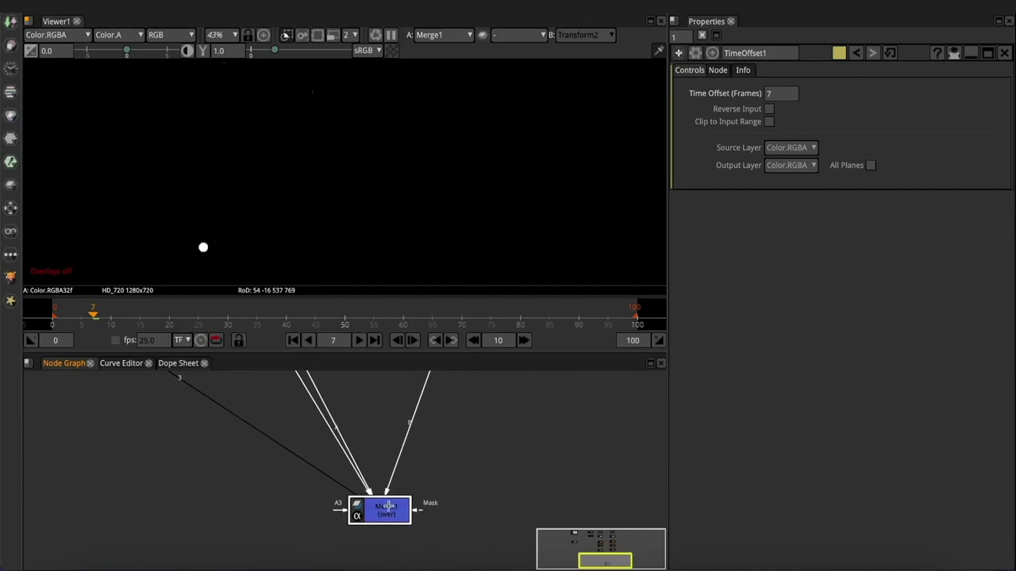
drag(392, 509, 357, 526)
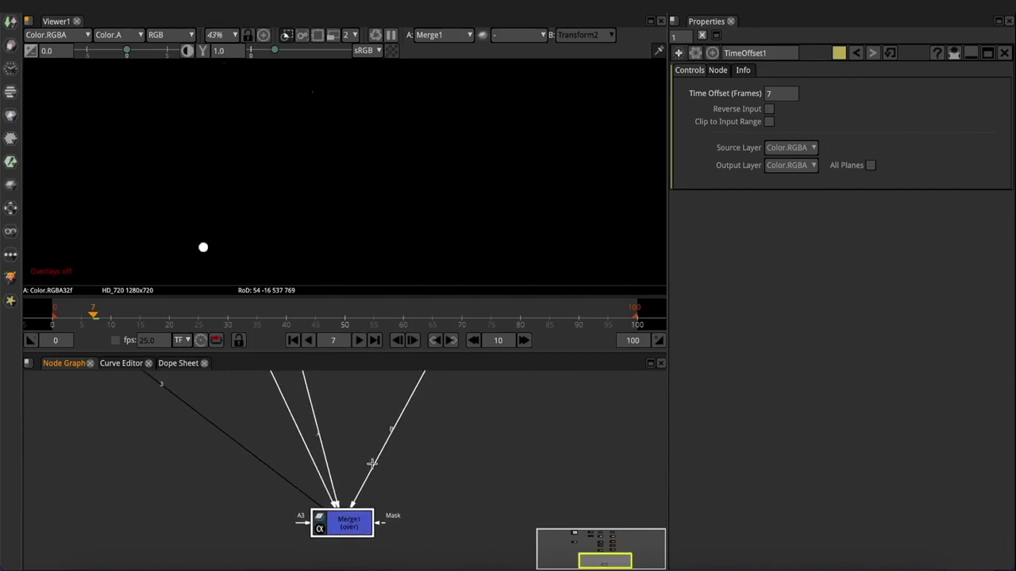
Scrub the merged animation up to frame 19 to examine when each line segment starts growing
scroll(331, 229, down, 5)
mouse_move(92, 314)
mouse_down()
mouse_move(189, 317)
mouse_move(68, 316)
mouse_move(99, 316)
mouse_up()
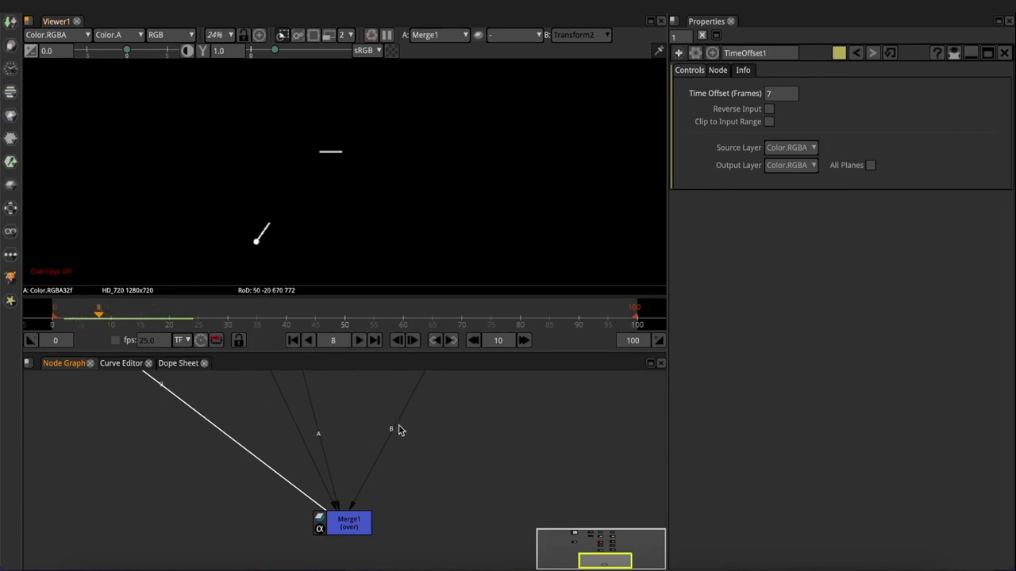
scroll(399, 430, down, 2)
scroll(418, 435, up, 2)
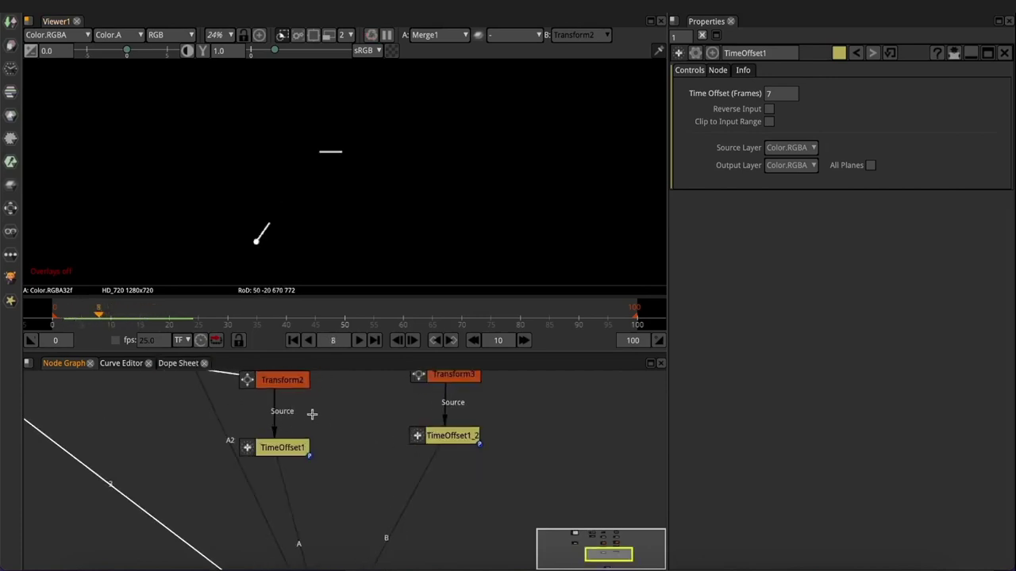
drag(312, 413, 334, 450)
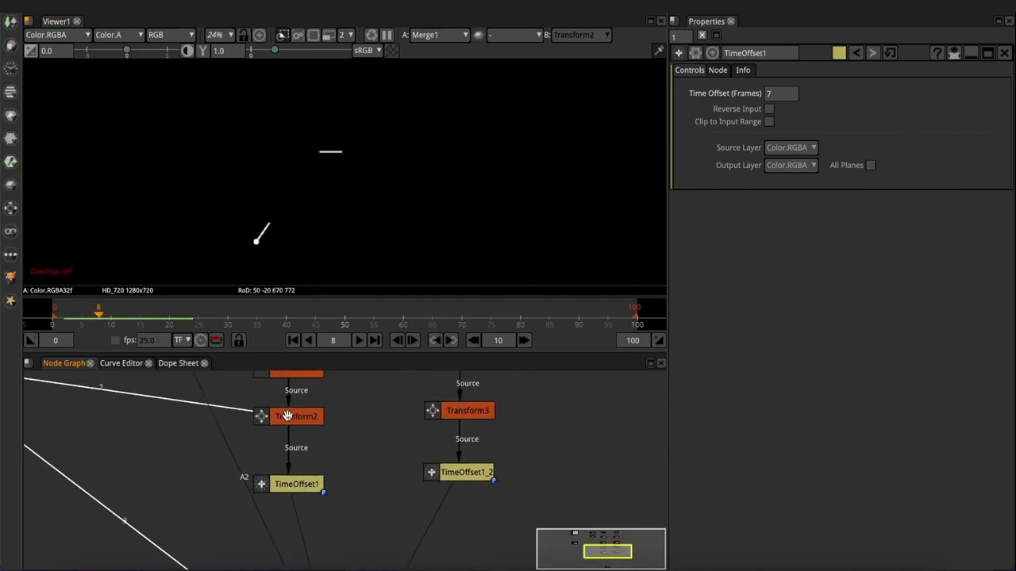
drag(101, 319, 163, 318)
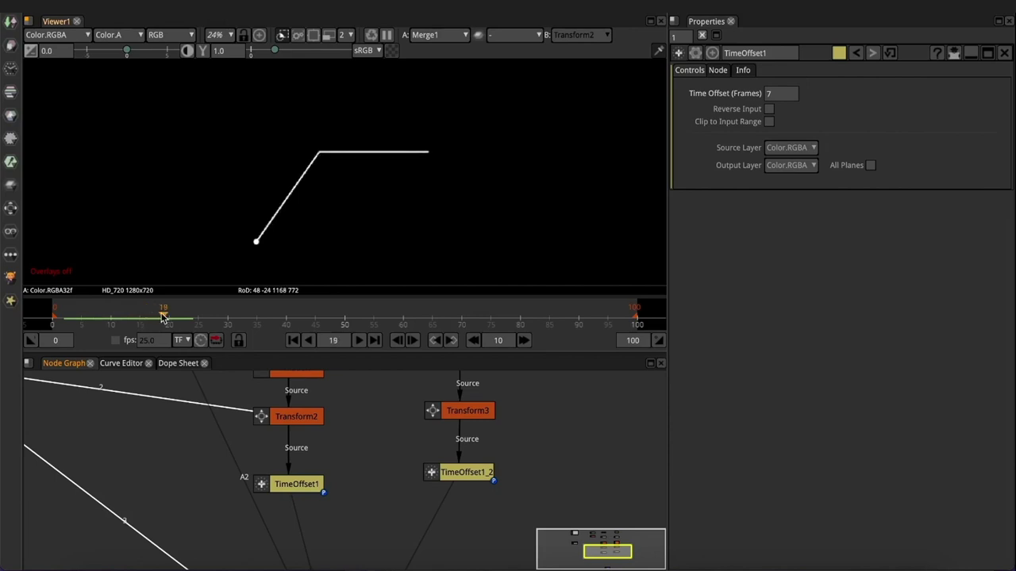
Set the time offset of the TimeOffset1_2 node to 20 frames
double_click(452, 474)
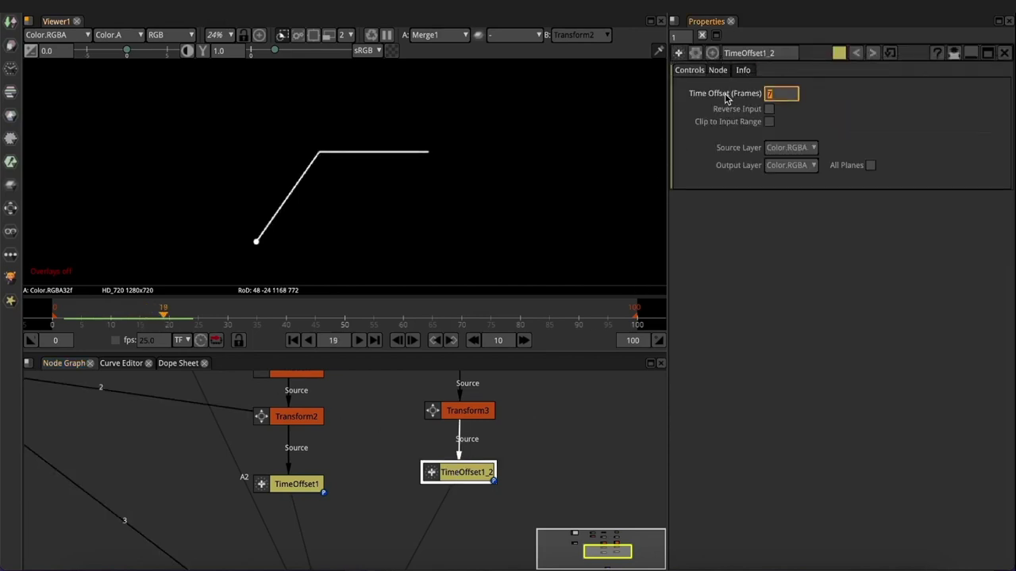
text(20)
key(Return)
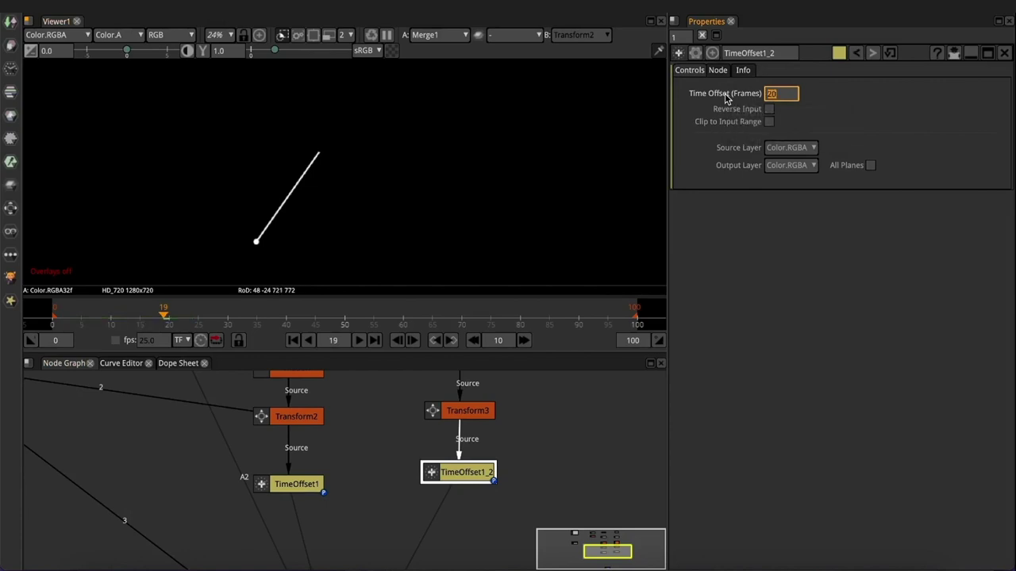
Play the merged line animation from the first frame to examine the timing between the two segments
click(365, 236)
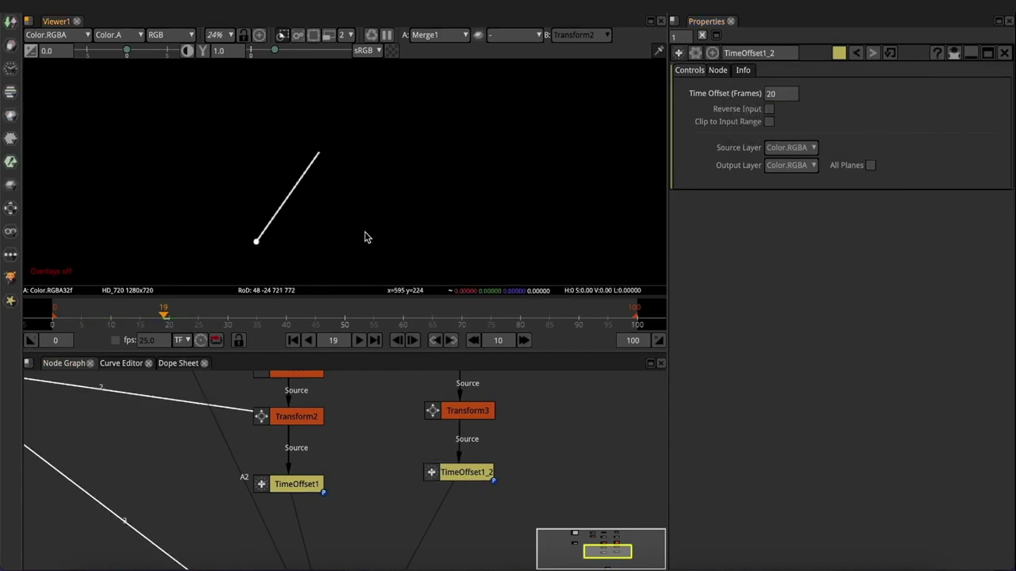
scroll(361, 242, up, 6)
click(293, 340)
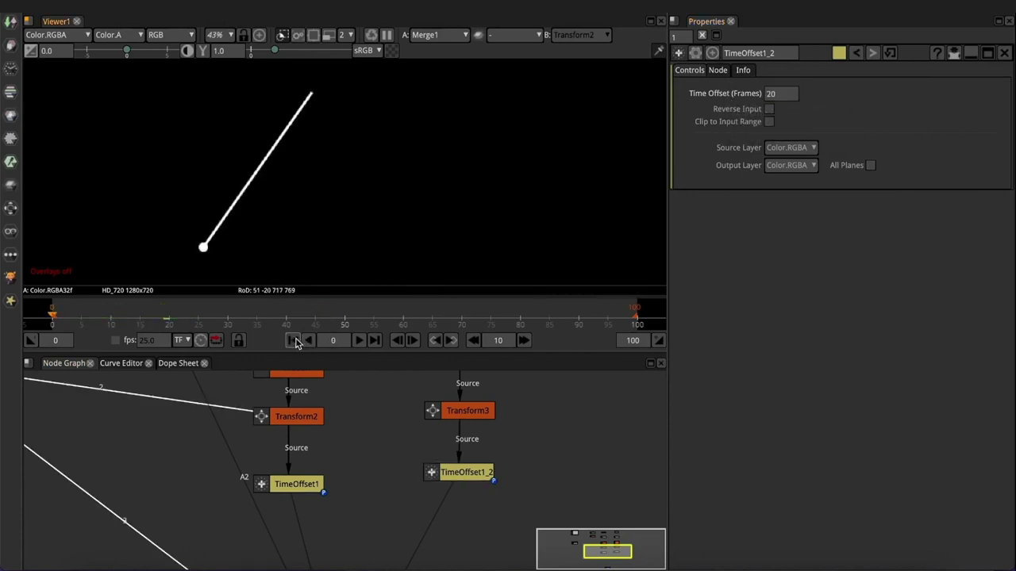
click(358, 340)
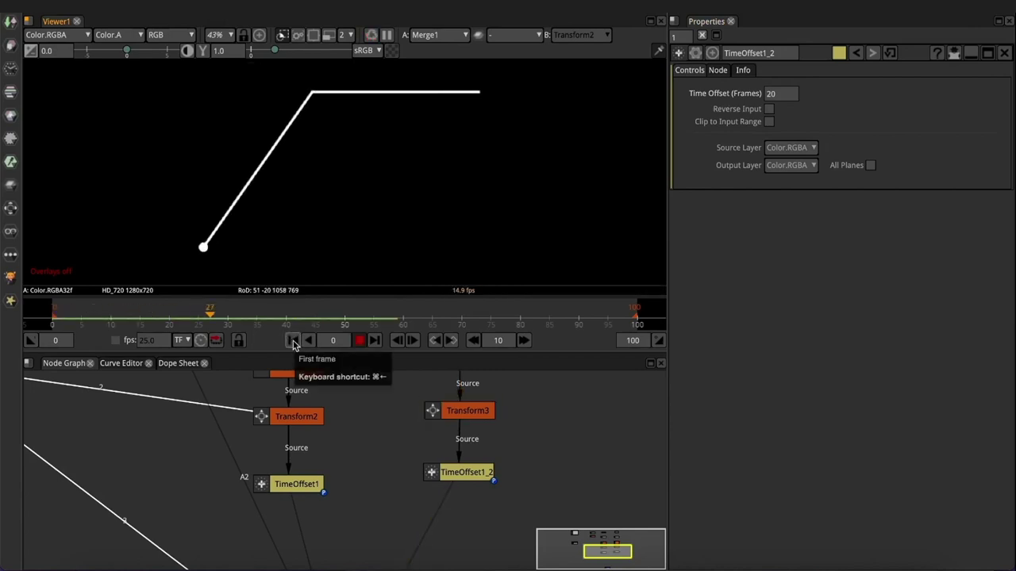
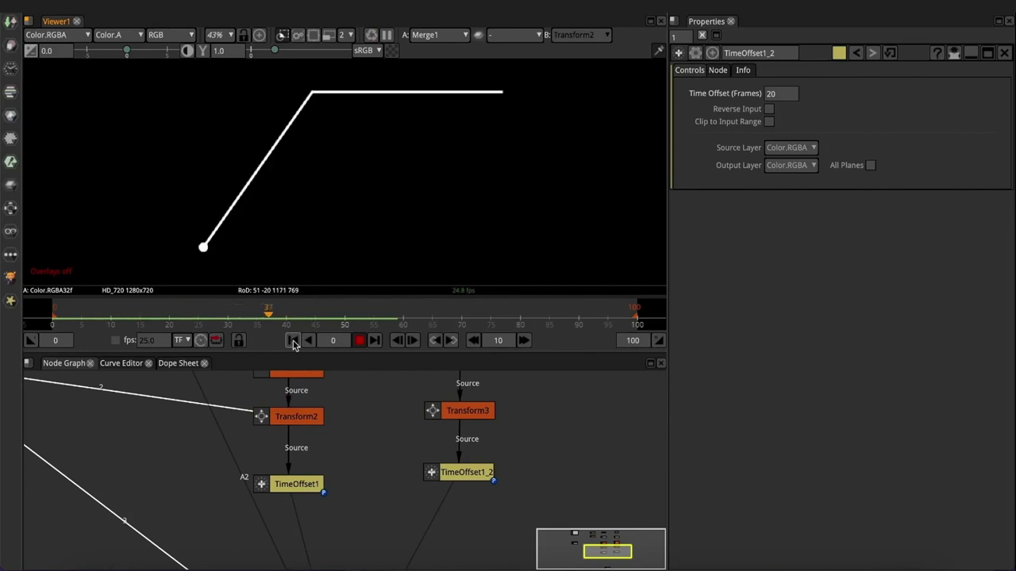
click(358, 340)
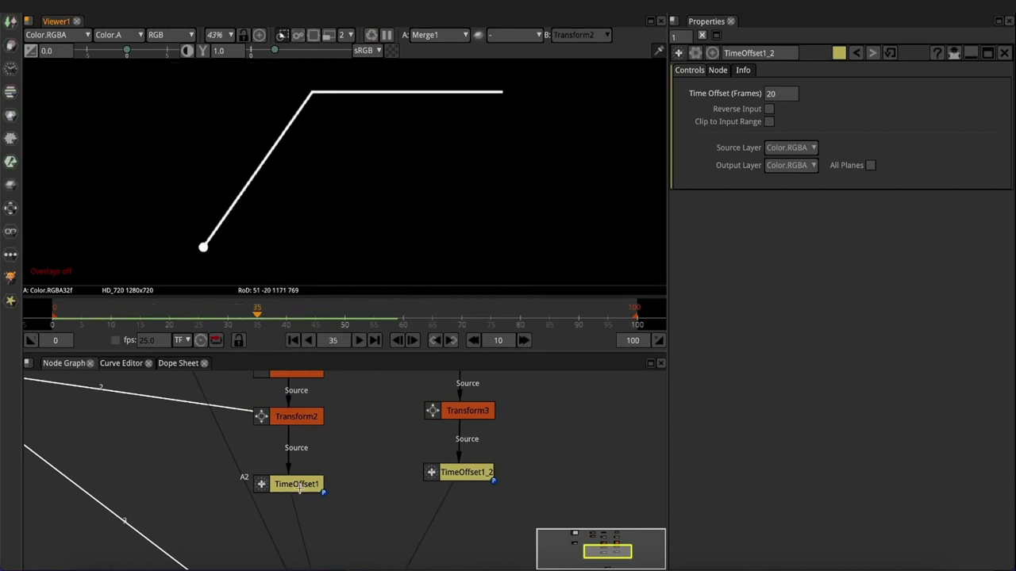
Set the time offset to 6 frames on TimeOffset1 and 19 frames on TimeOffset1_2
double_click(302, 486)
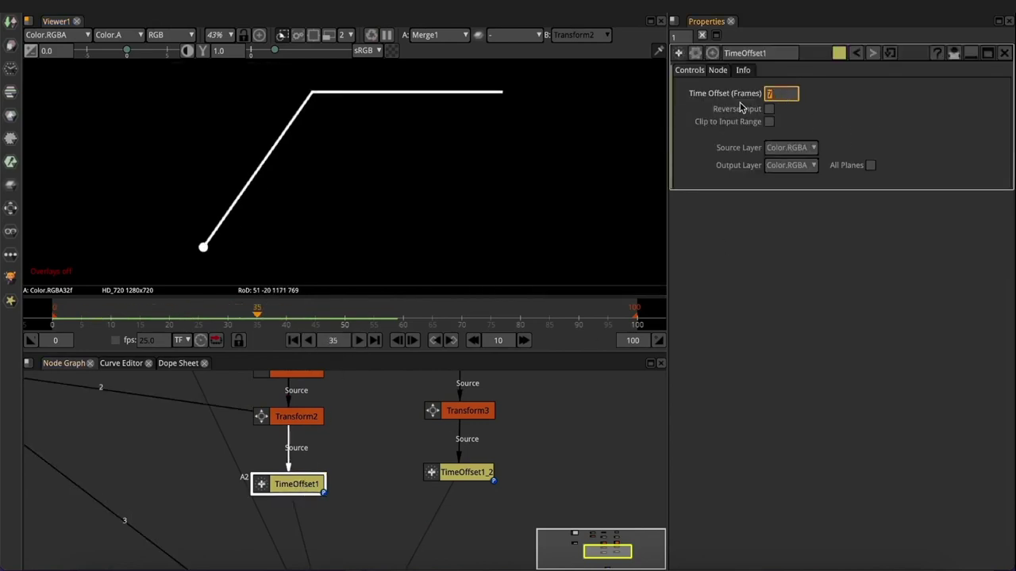
text(6)
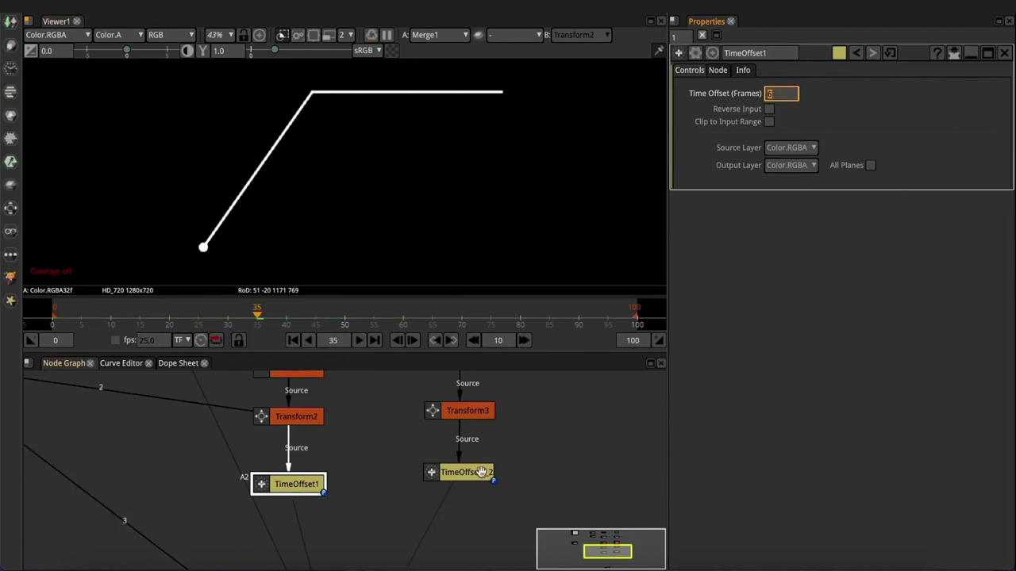
double_click(477, 474)
click(767, 93)
text(20)
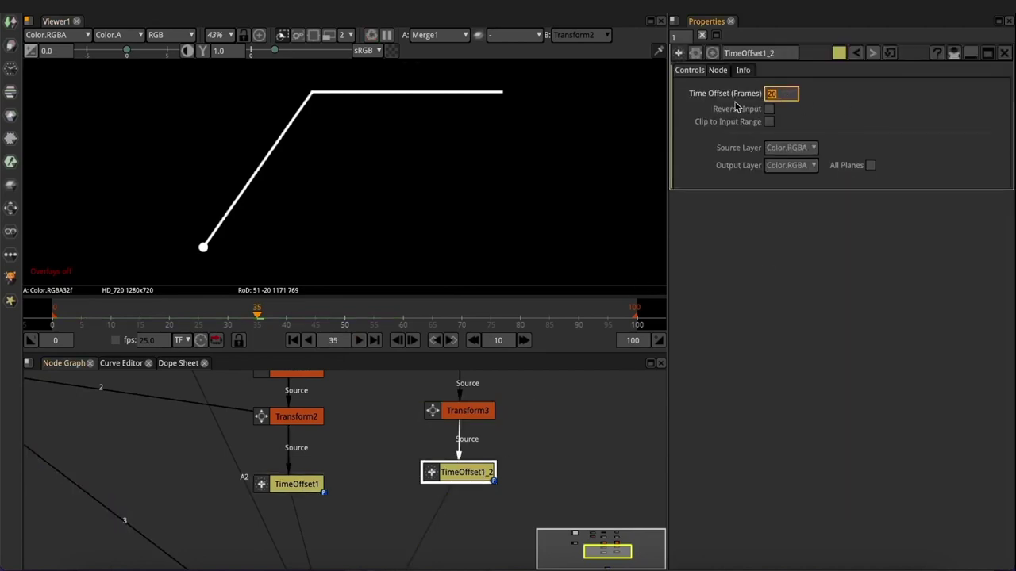
click(357, 396)
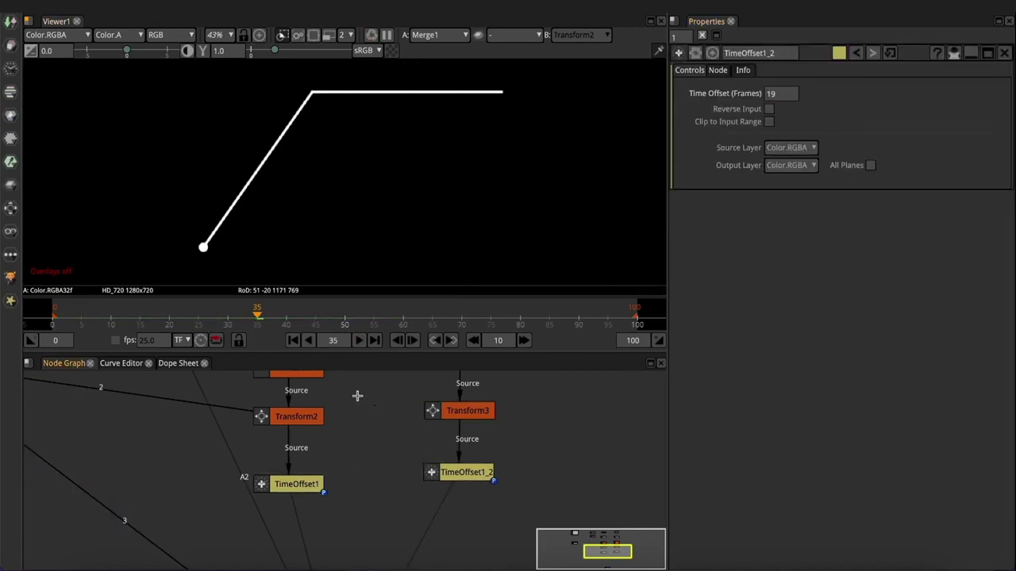
Play back the merged animation to check the adjusted timing of the two line segments
key(l)
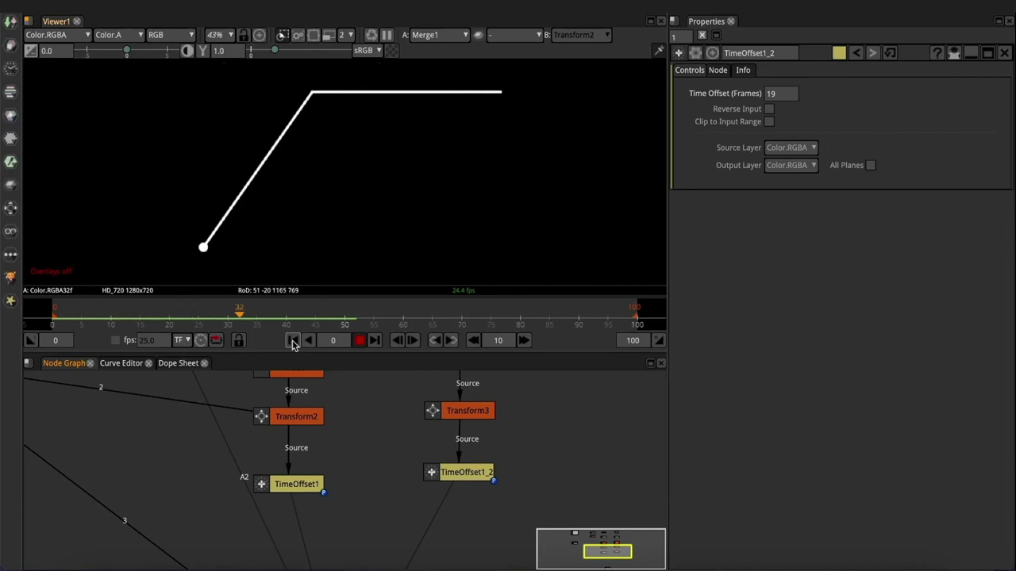
click(359, 343)
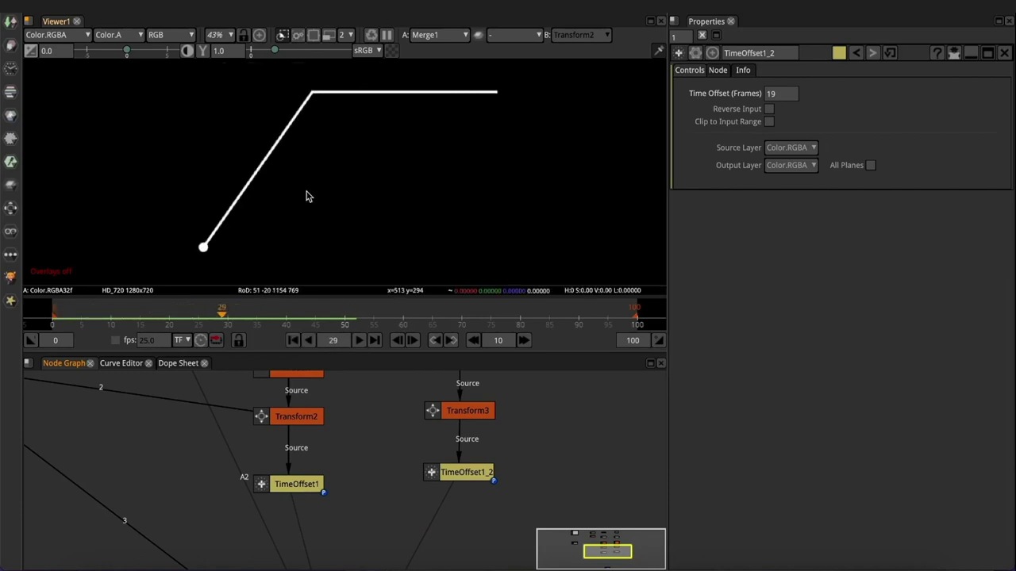
scroll(308, 196, down, 4)
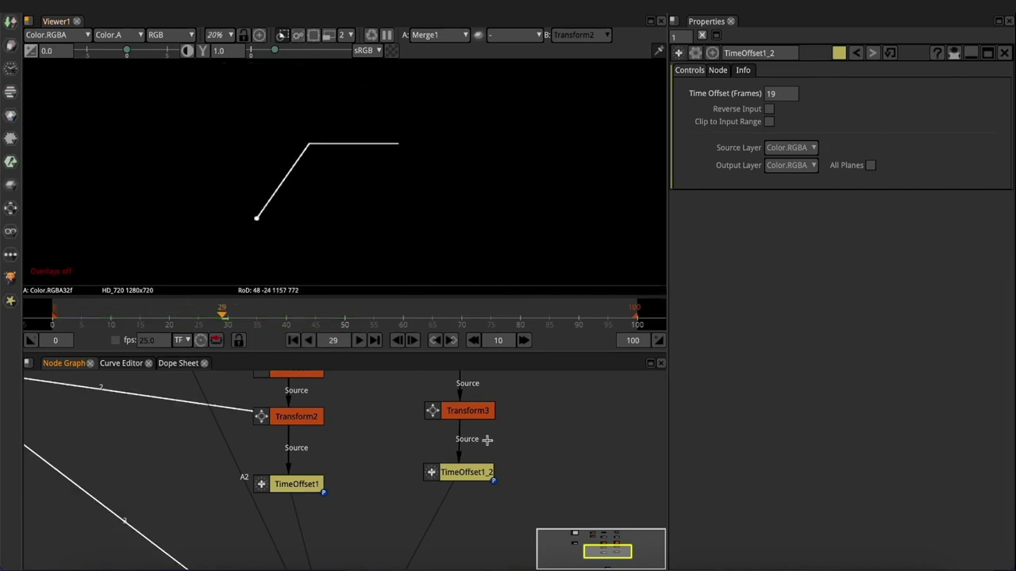
Add a Text node, place it beside the existing node columns, and display it in the viewer
drag(485, 437, 372, 452)
scroll(367, 452, down, 2)
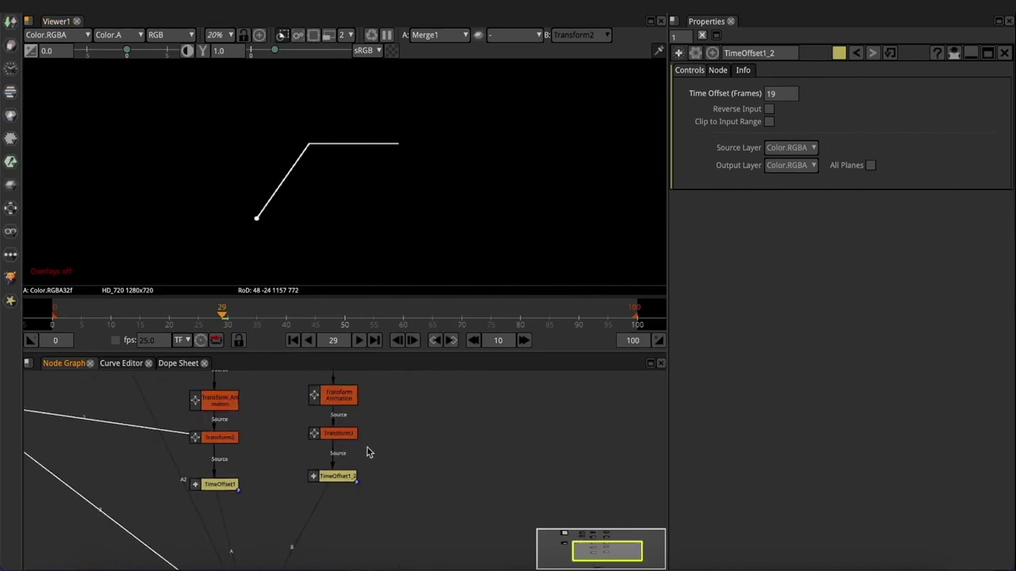
scroll(395, 425, down, 2)
scroll(381, 476, down, 2)
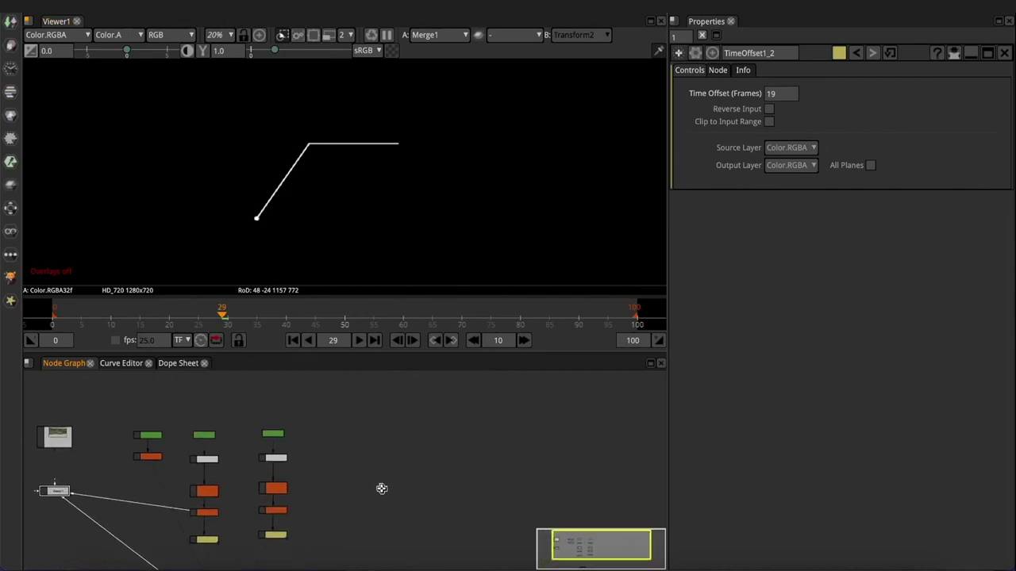
drag(381, 487, 381, 472)
click(352, 474)
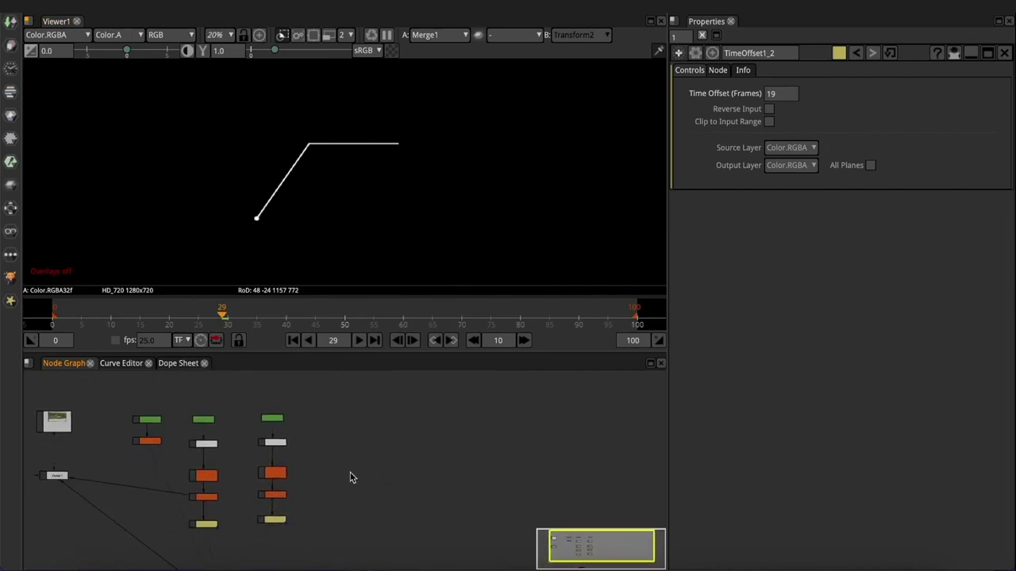
key(Tab)
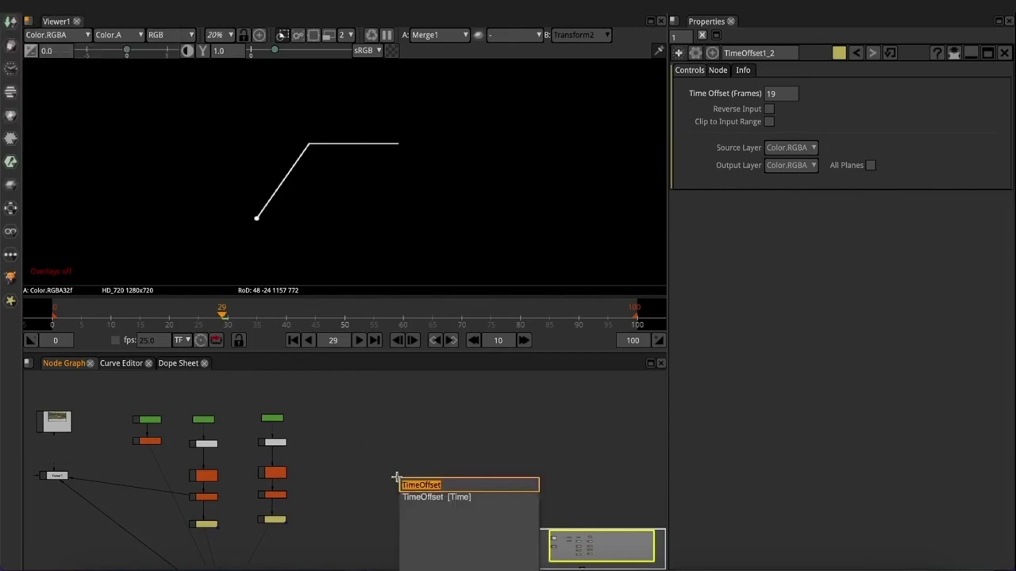
text(text)
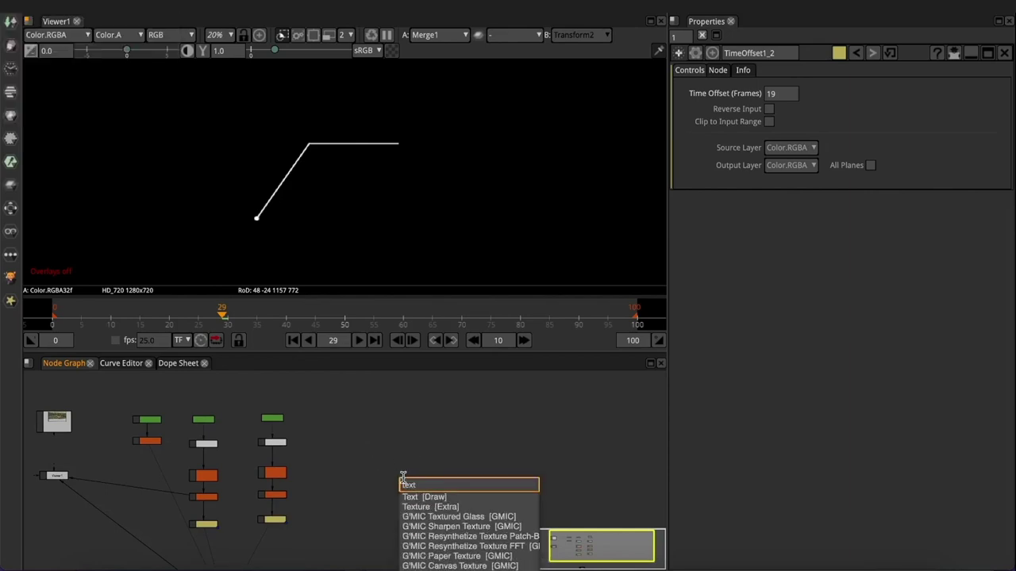
click(410, 496)
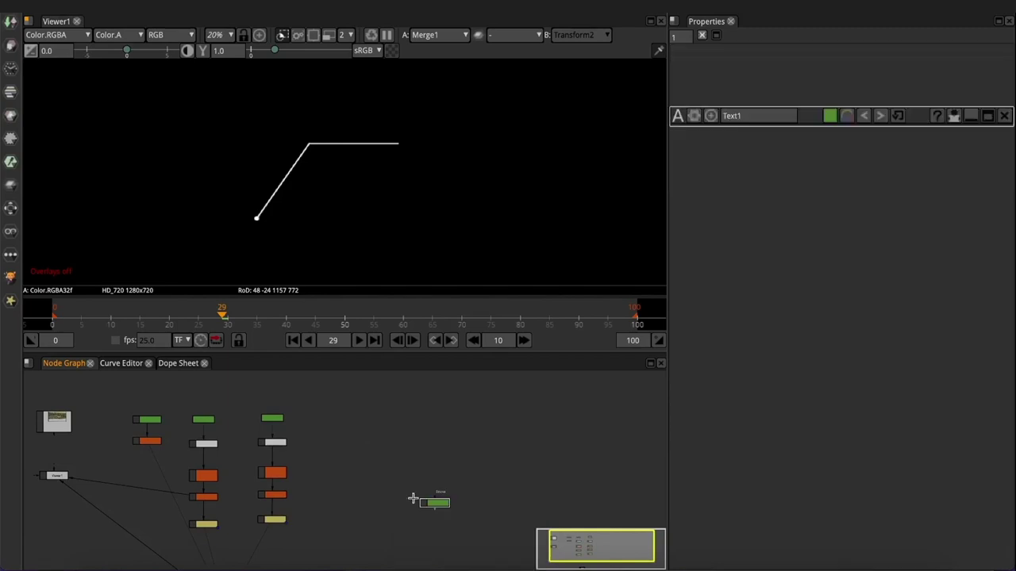
drag(435, 502, 363, 433)
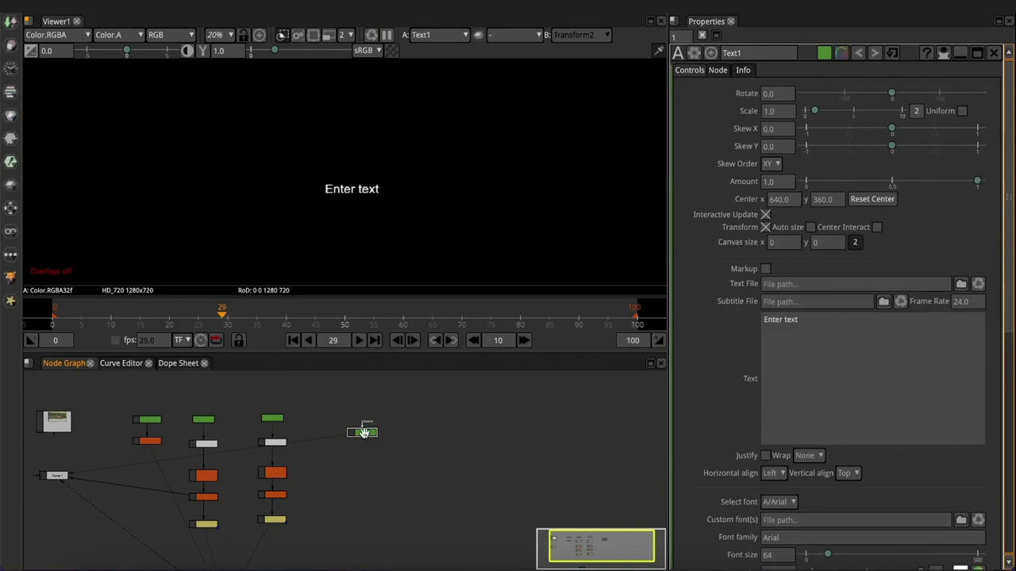
Replace the placeholder text of the Text1 node with COW
click(842, 387)
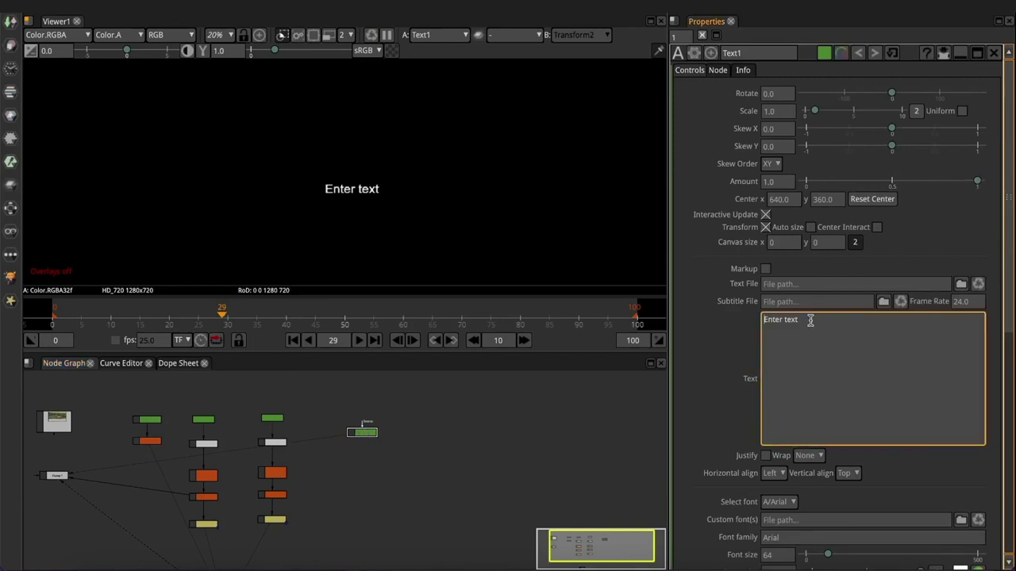
triple_click(764, 319)
text(COW)
click(464, 414)
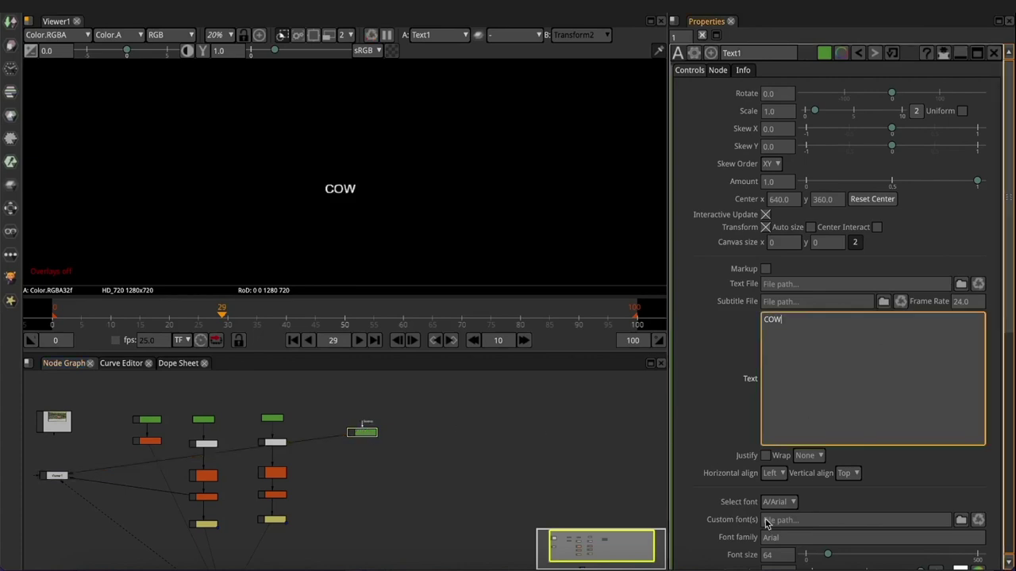
Set the COW text's font to Futura and enlarge its font size to 97
scroll(721, 498, down, 3)
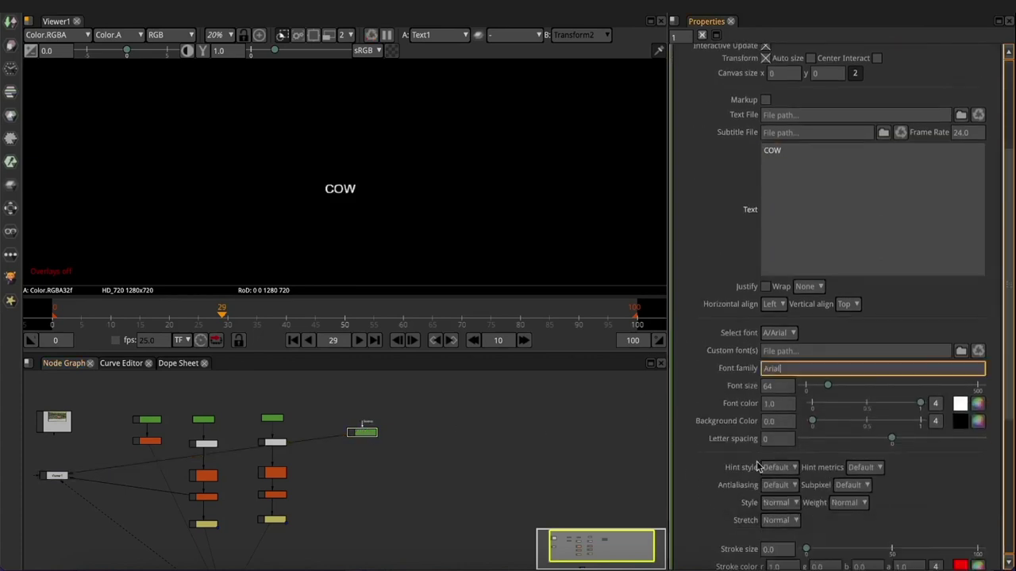
click(777, 334)
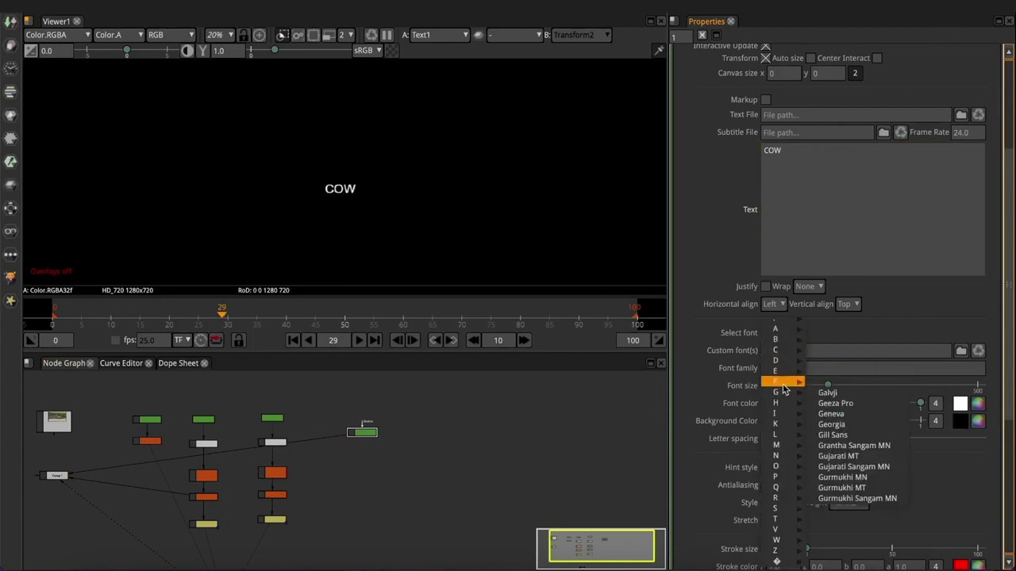
mouse_move(782, 382)
click(830, 383)
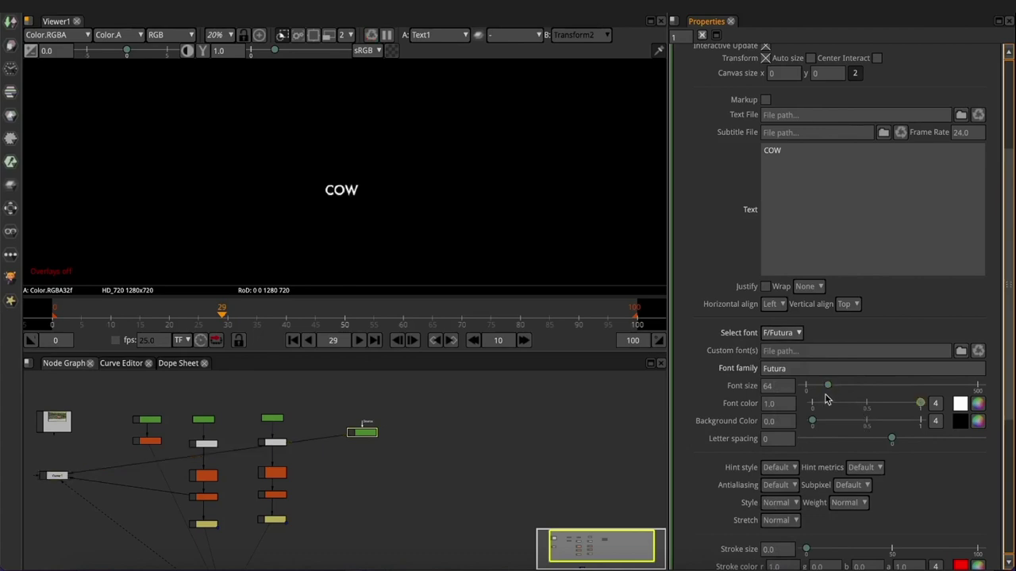
drag(826, 389, 842, 395)
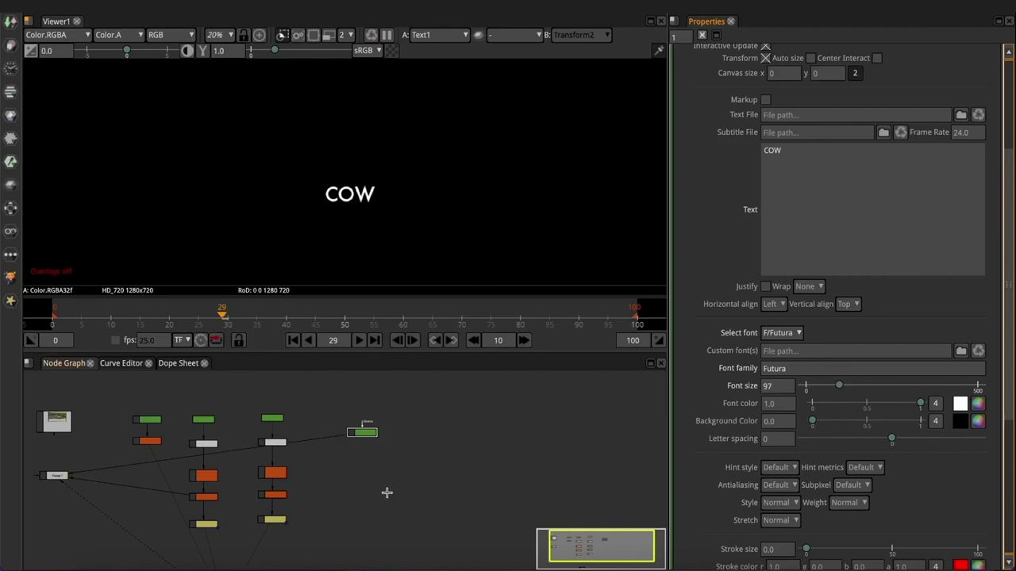
Connect the Text1 node to the Merge1 node as an additional input and display Merge1 in the viewer
scroll(479, 419, up, 3)
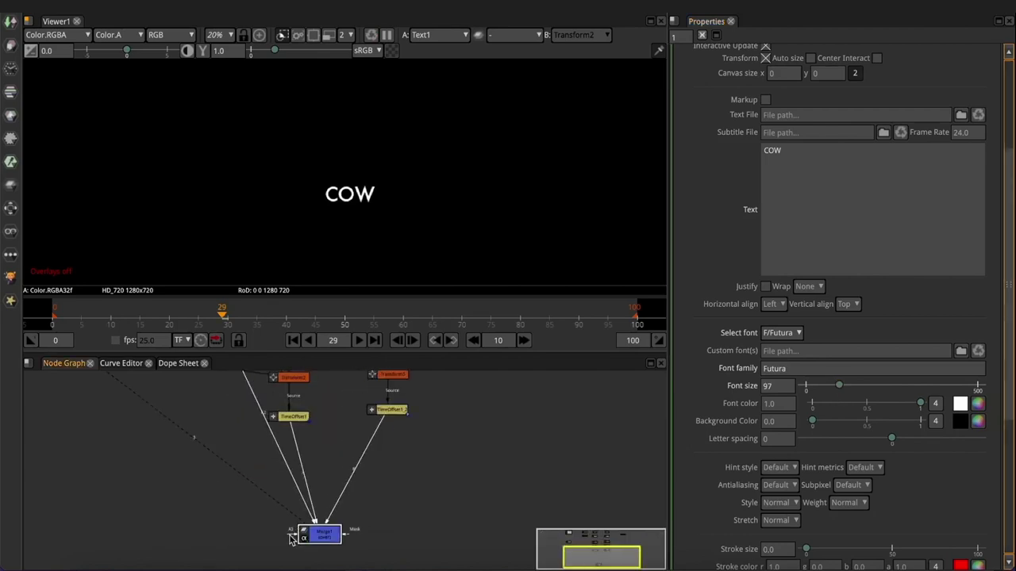
drag(482, 449, 273, 379)
scroll(423, 474, down, 2)
scroll(421, 476, down, 2)
scroll(381, 445, up, 3)
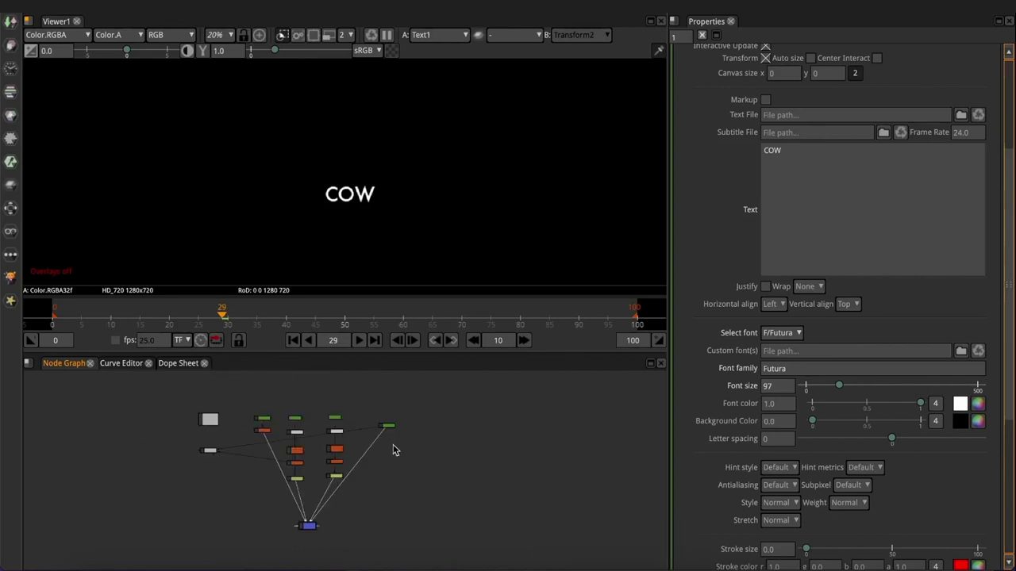
scroll(347, 473, up, 3)
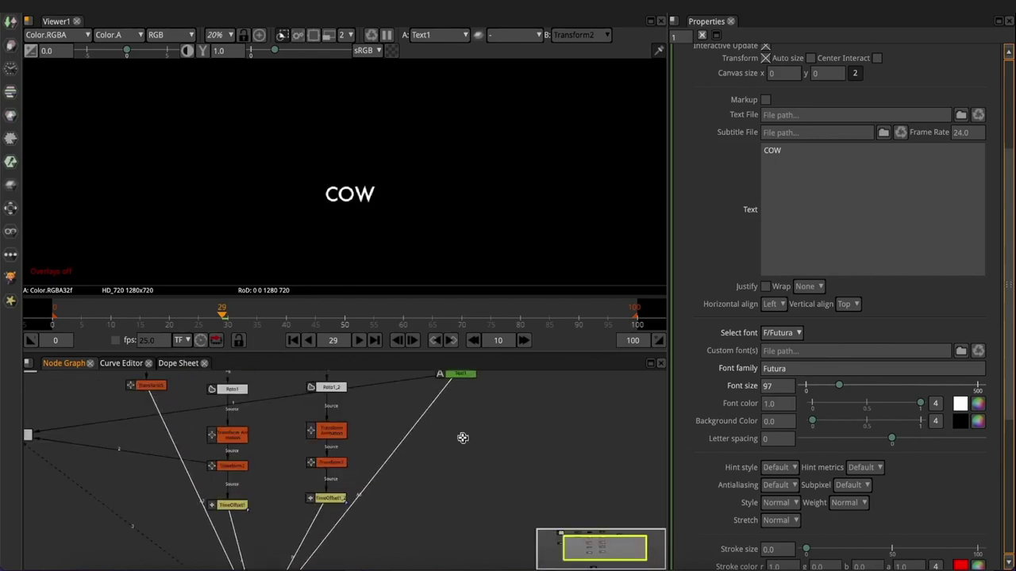
scroll(463, 437, down, 3)
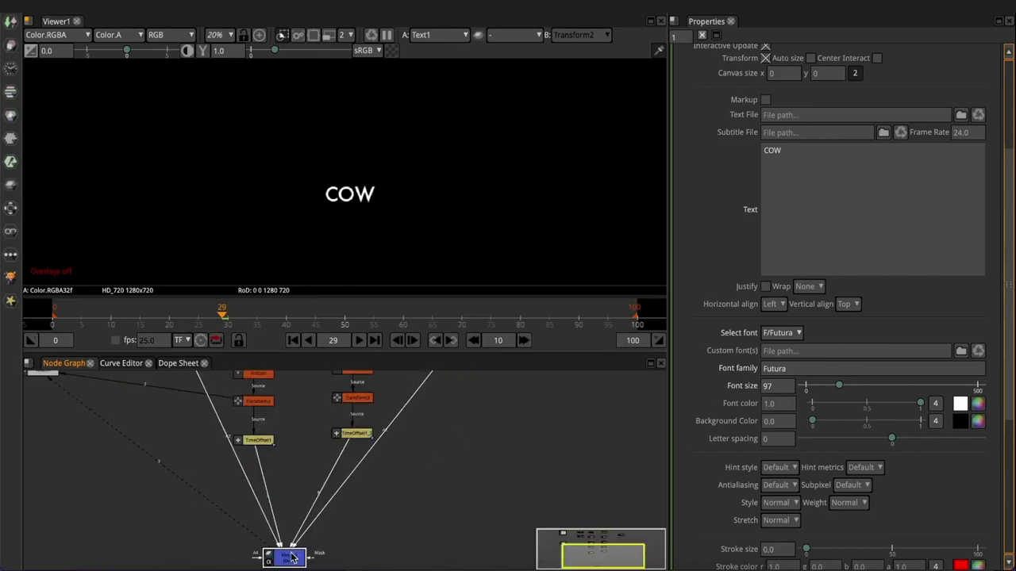
key(1)
Examine the inputs of Merge1 and how the COW text sits relative to the callout lines
scroll(284, 560, up, 3)
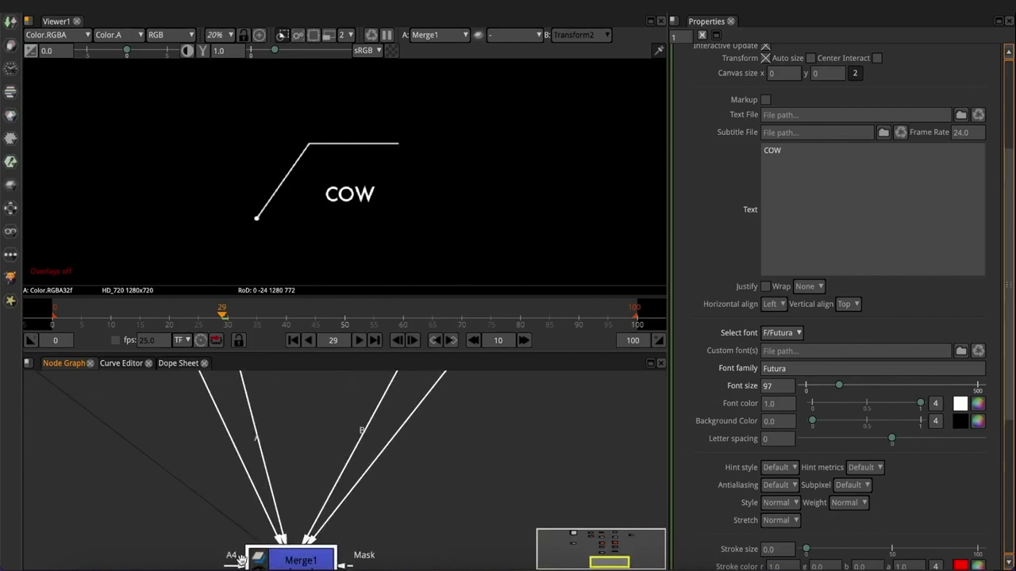
drag(229, 565, 119, 482)
drag(411, 469, 280, 513)
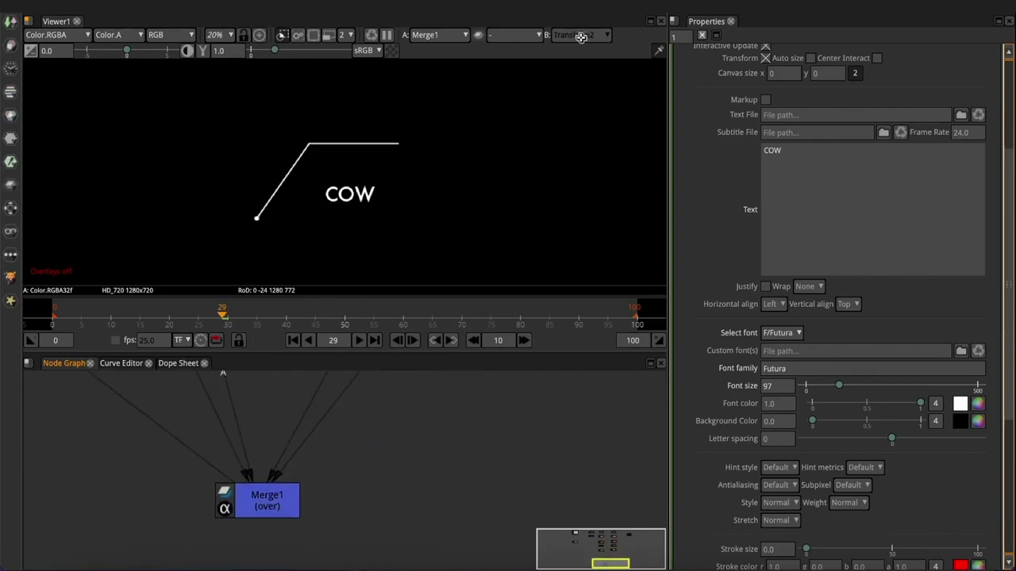
click(258, 508)
scroll(341, 171, down, 3)
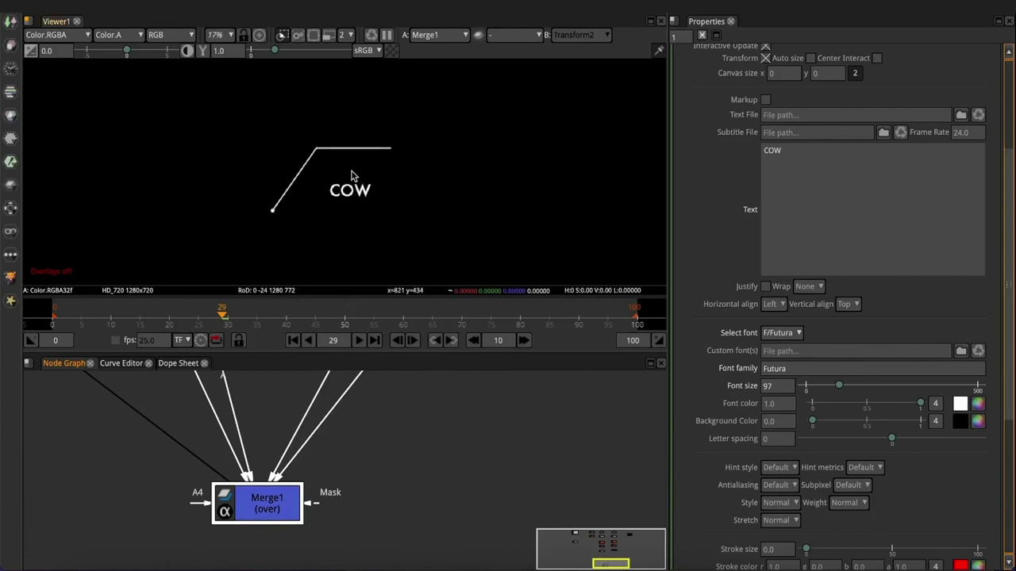
scroll(348, 177, up, 1)
scroll(347, 177, up, 10)
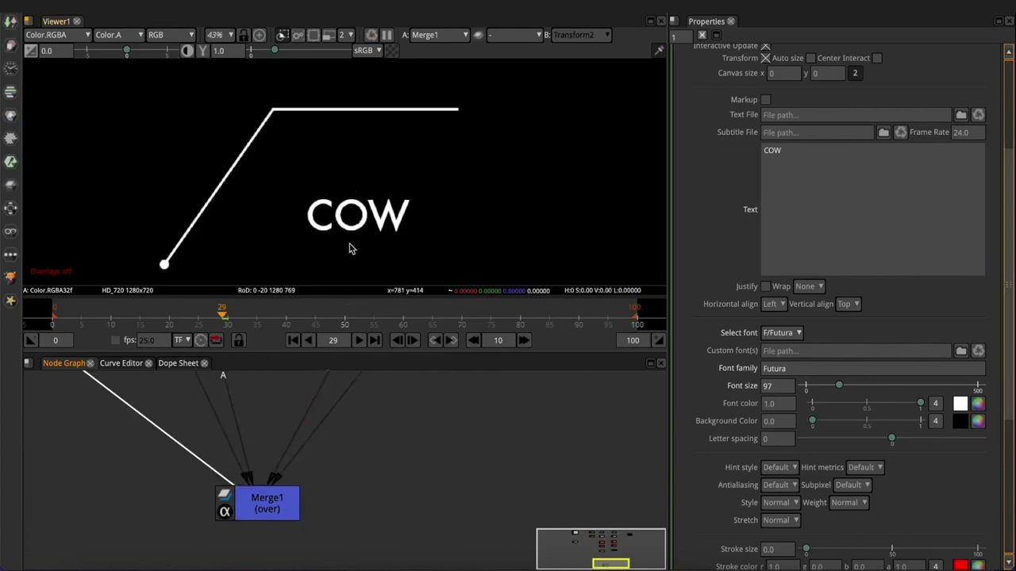
scroll(329, 512, down, 5)
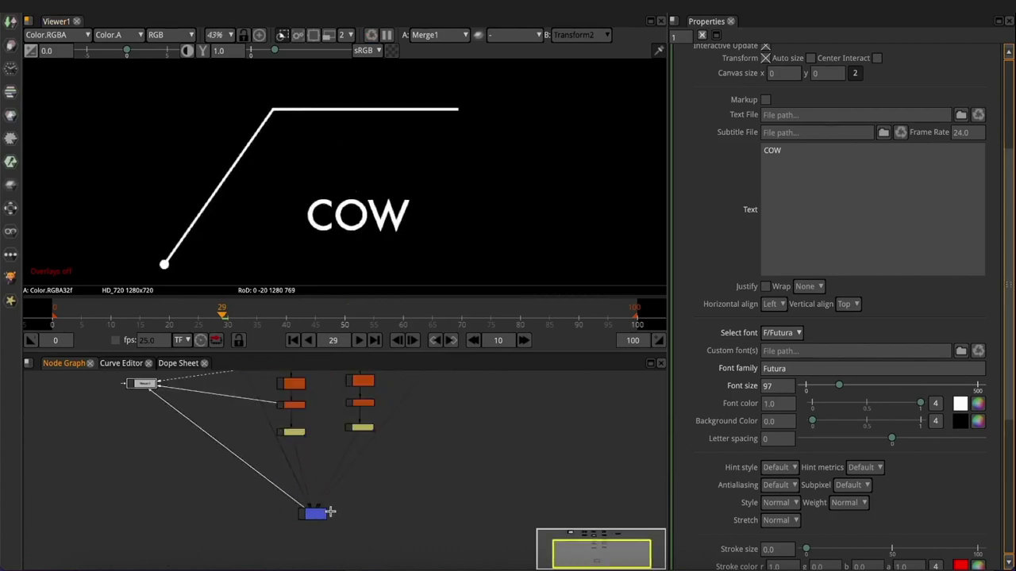
Try shifting the text horizontally by setting Text1's Center X to 670
scroll(457, 472, up, 6)
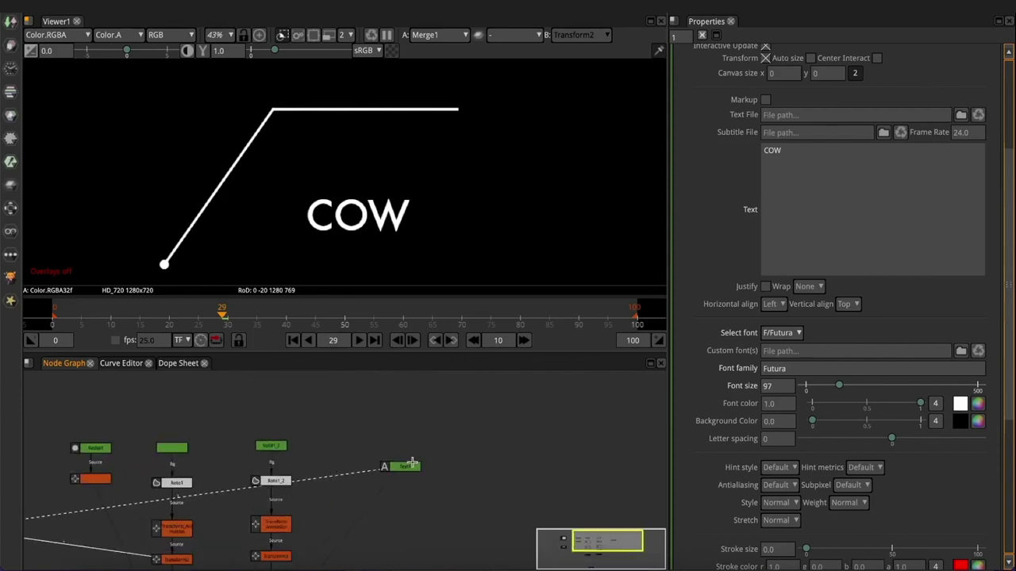
drag(408, 471, 409, 444)
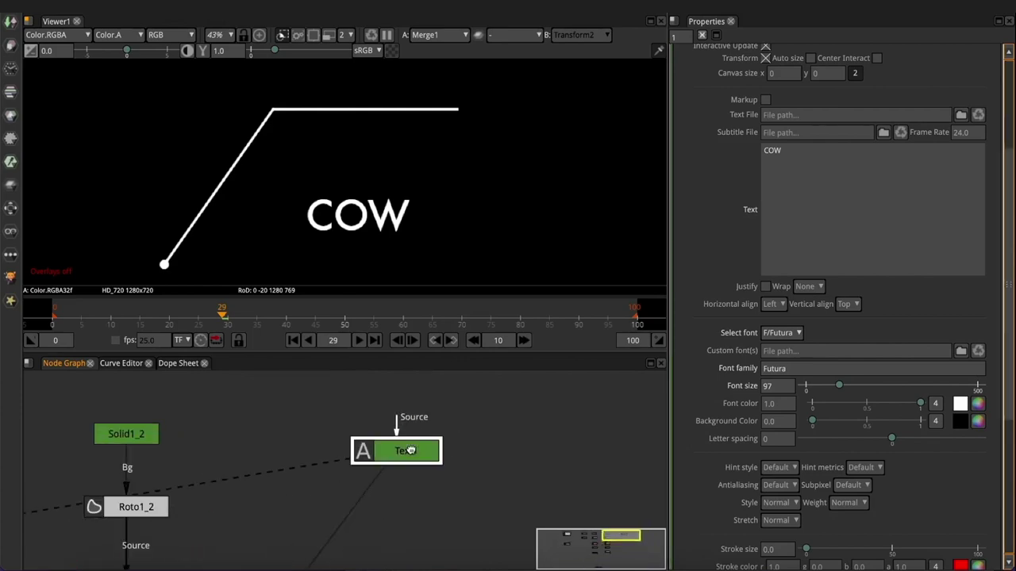
double_click(397, 462)
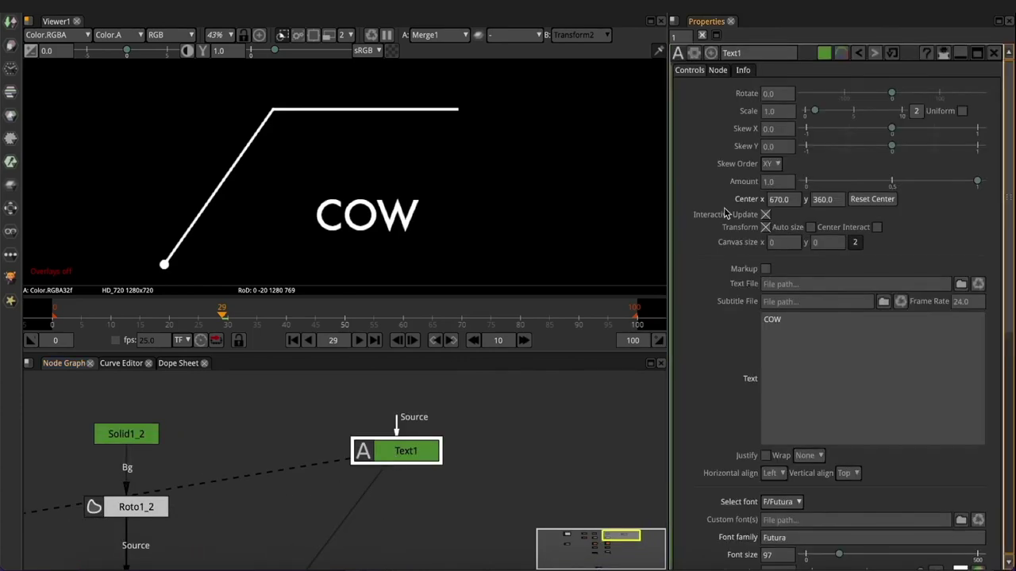
click(770, 200)
scroll(770, 200, up, 3)
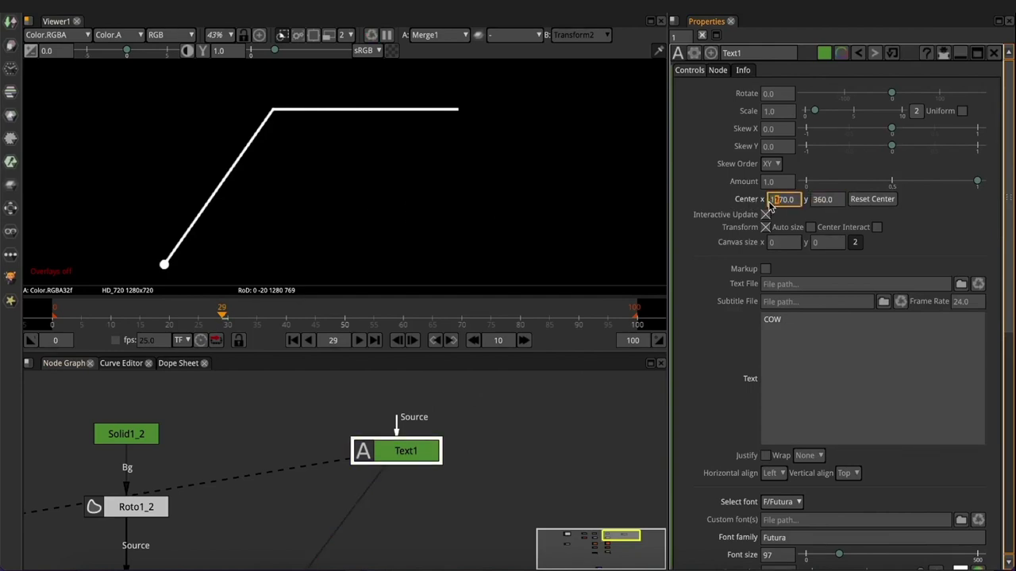
scroll(770, 203, down, 3)
scroll(770, 204, up, 1)
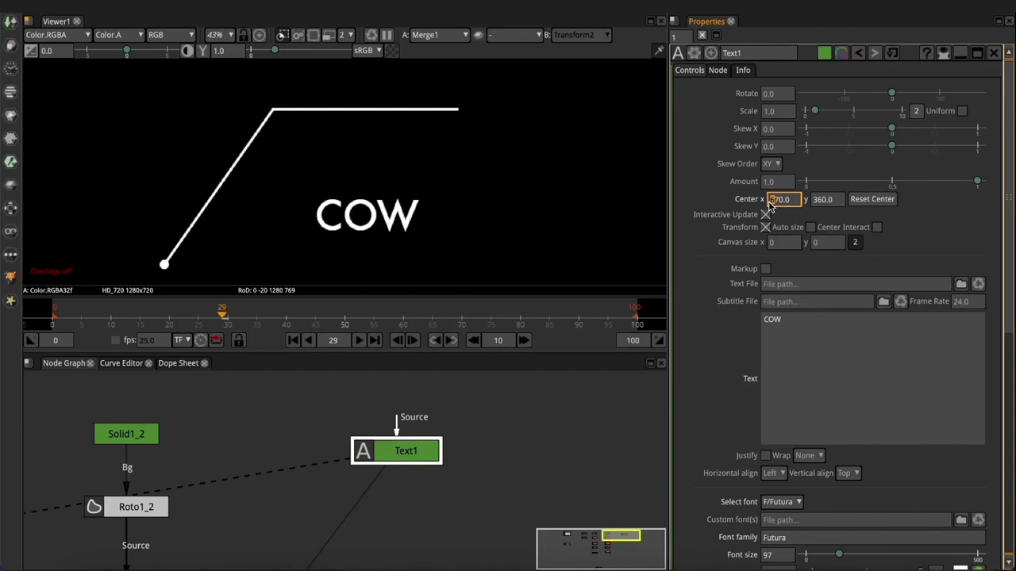
click(530, 423)
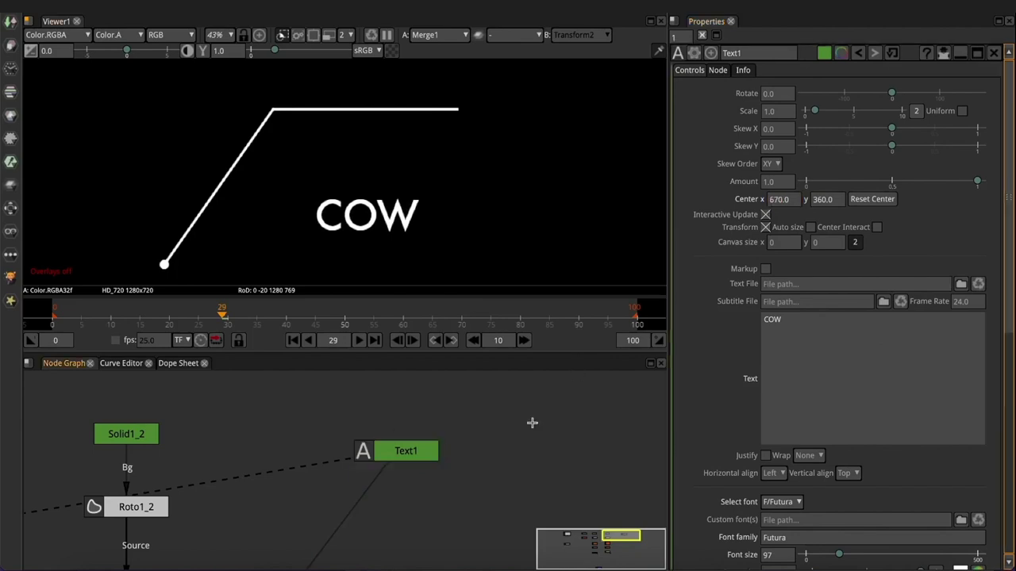
Add a Transform node directly after Text1 and turn on the viewer overlays to show its handles
click(409, 450)
key(t)
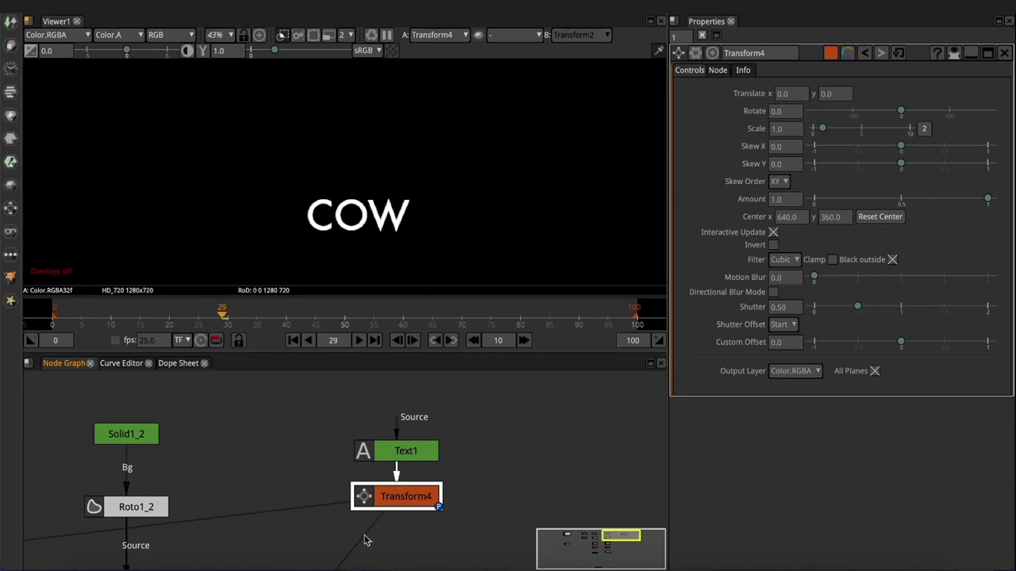
mouse_move(384, 494)
mouse_down()
mouse_move(524, 495)
mouse_move(393, 496)
mouse_up()
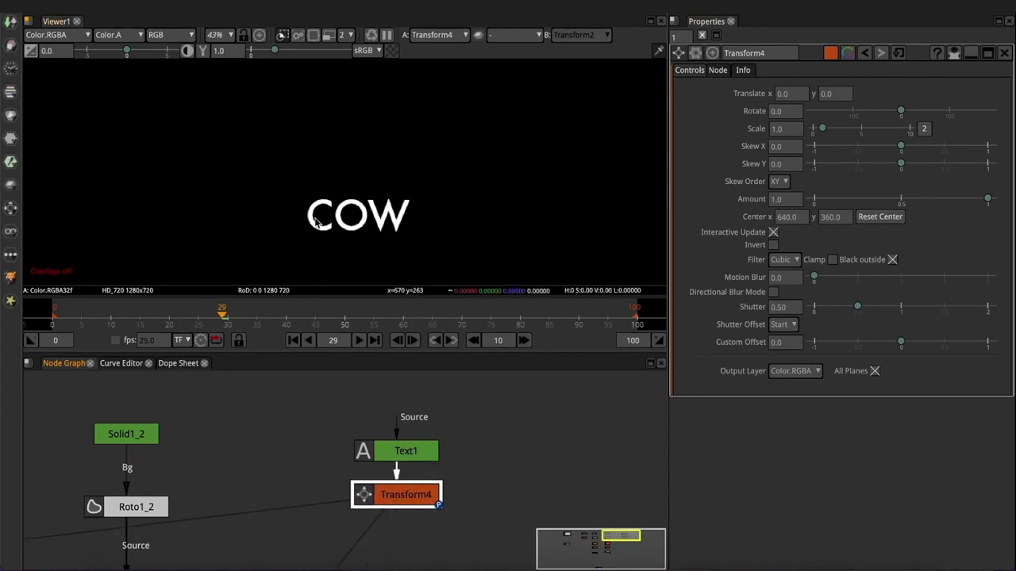
key(o)
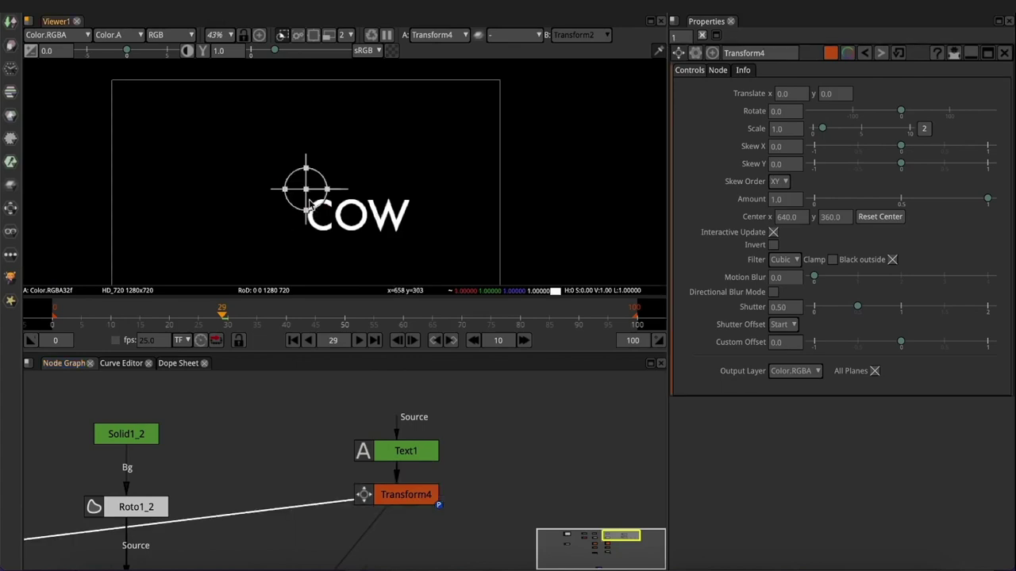
scroll(421, 199, down, 2)
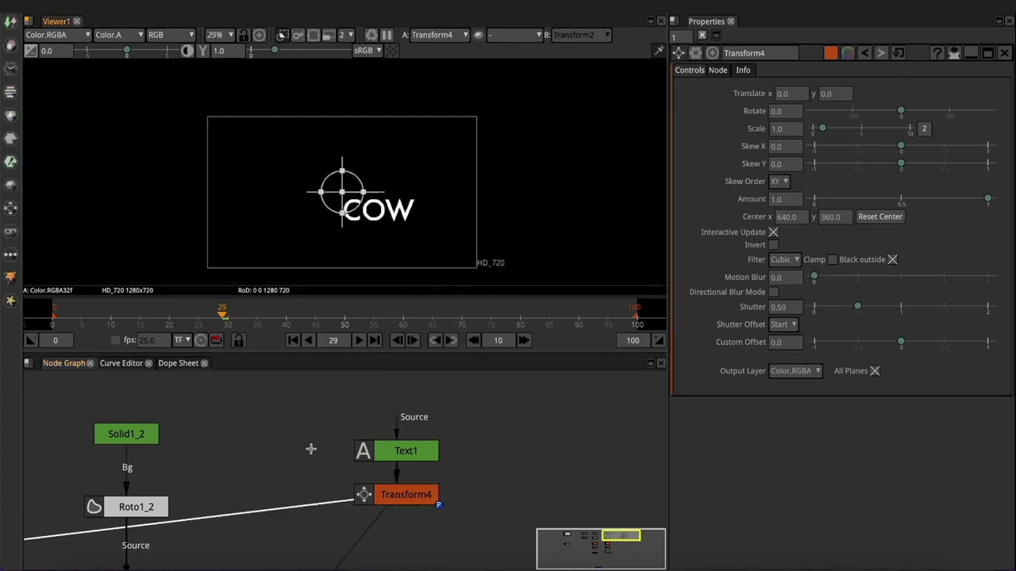
With Merge1 displayed, move the COW text just below the horizontal line, to Translate x 166, y 275 on Transform4
key(1)
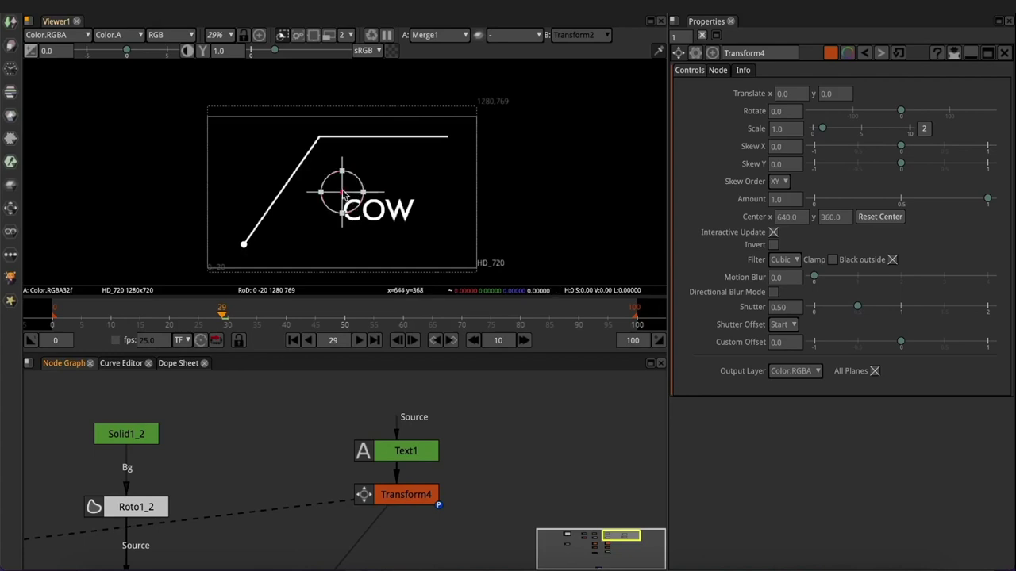
drag(343, 194, 374, 135)
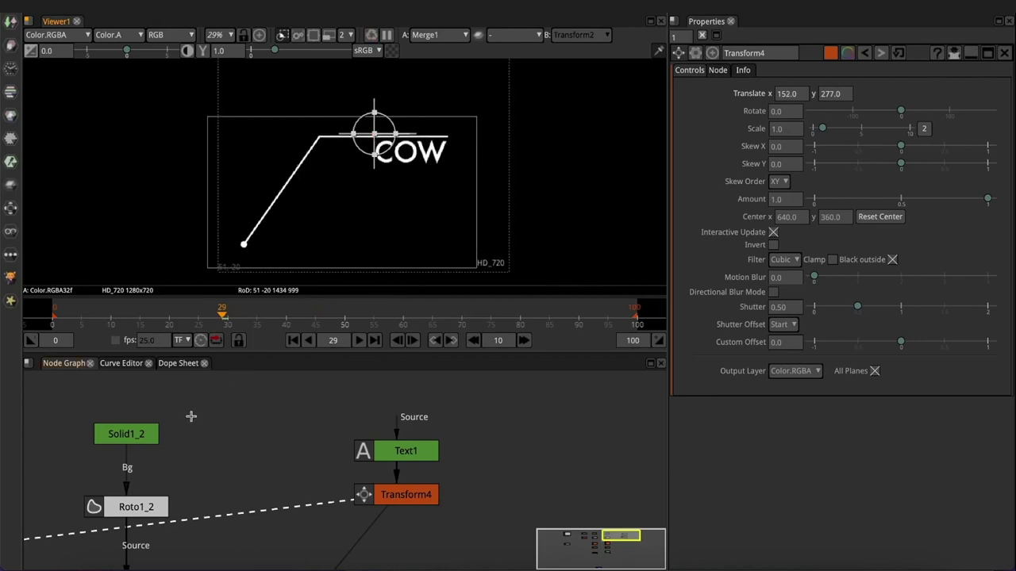
mouse_move(91, 312)
mouse_down()
mouse_move(260, 312)
mouse_move(200, 325)
mouse_move(258, 322)
mouse_move(229, 323)
mouse_up()
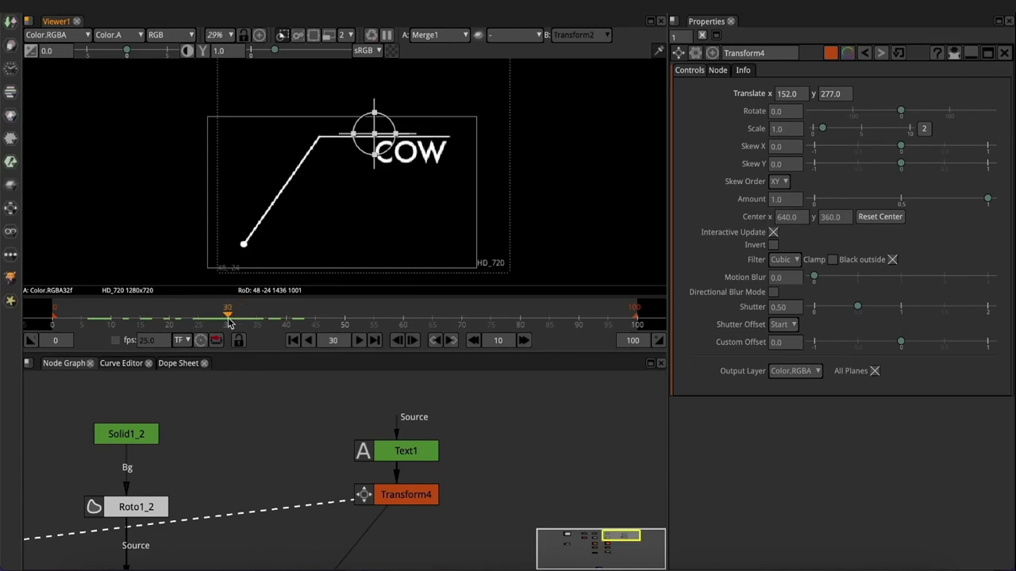
scroll(339, 143, up, 3)
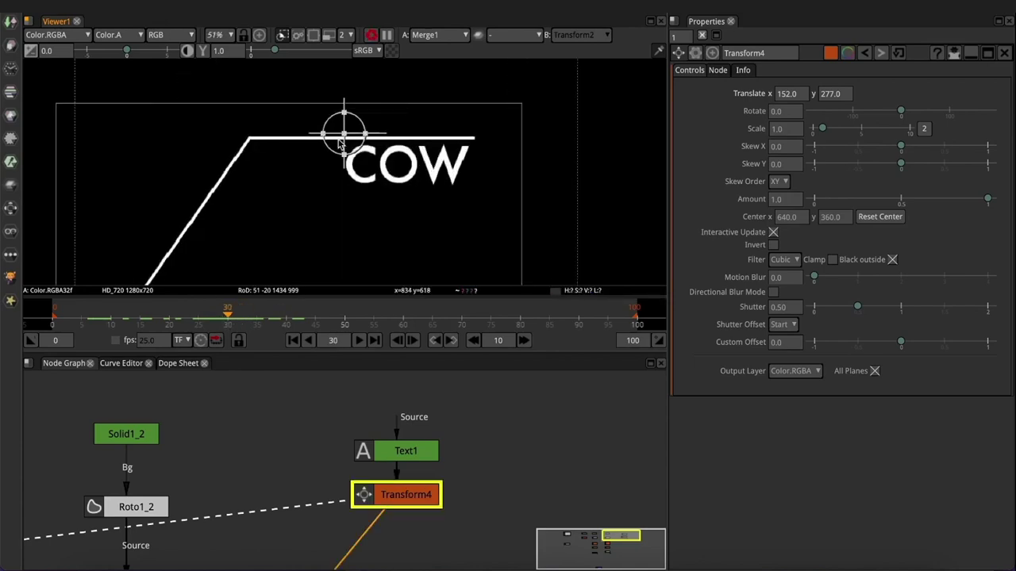
drag(345, 139, 350, 140)
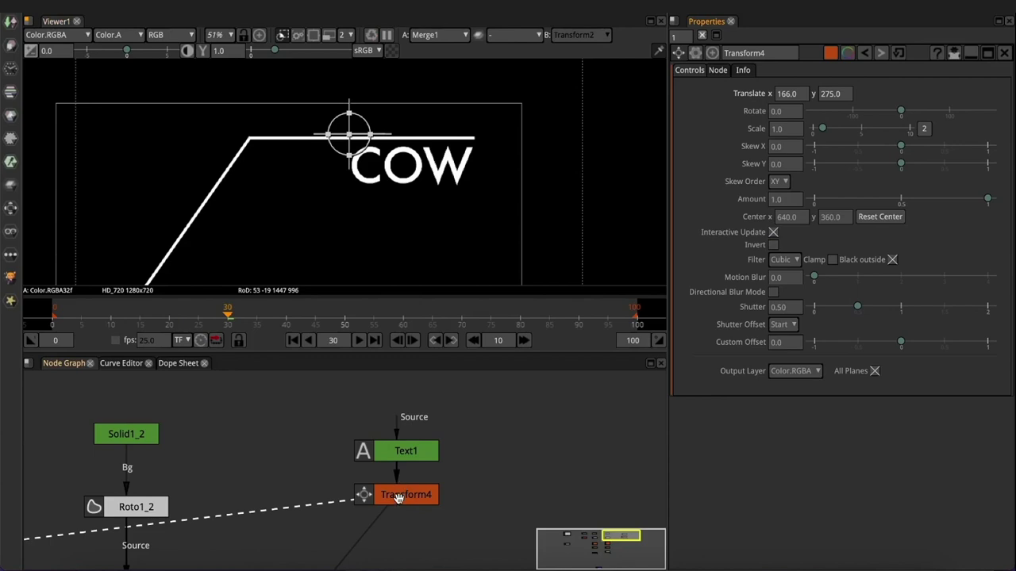
click(403, 494)
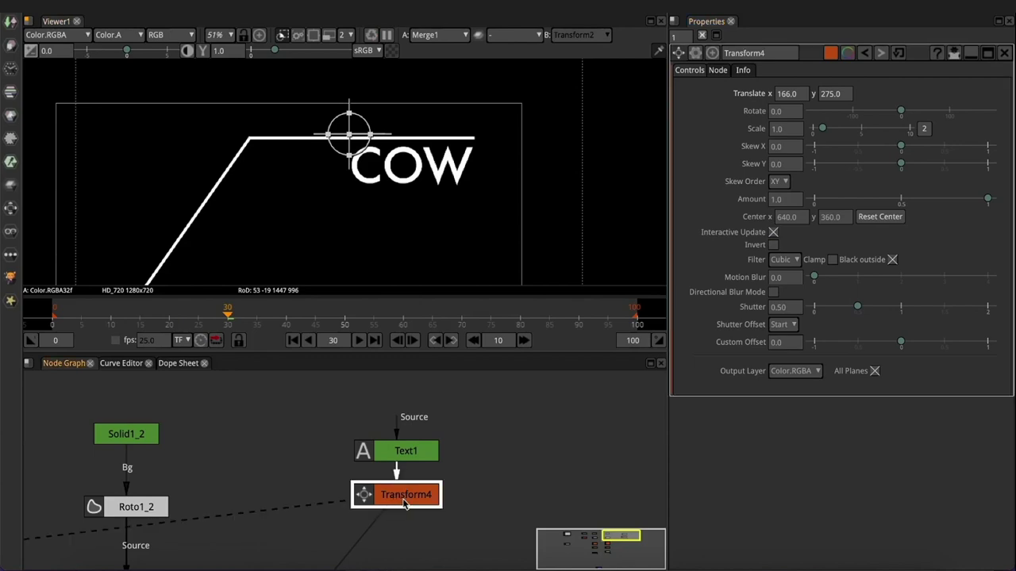
Increase the font size of Text1 to 115 and on to 150
click(401, 453)
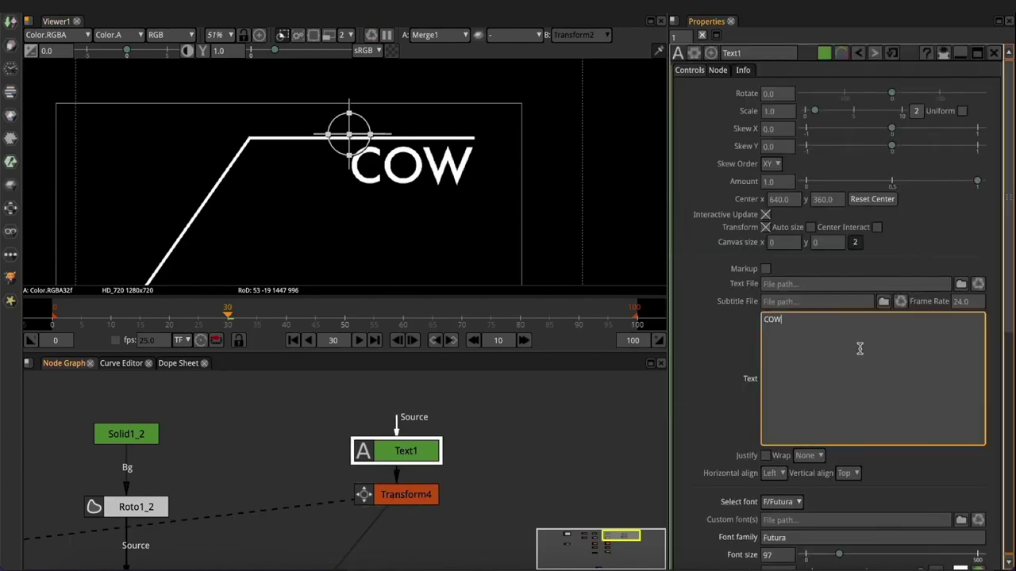
click(767, 559)
double_click(767, 559)
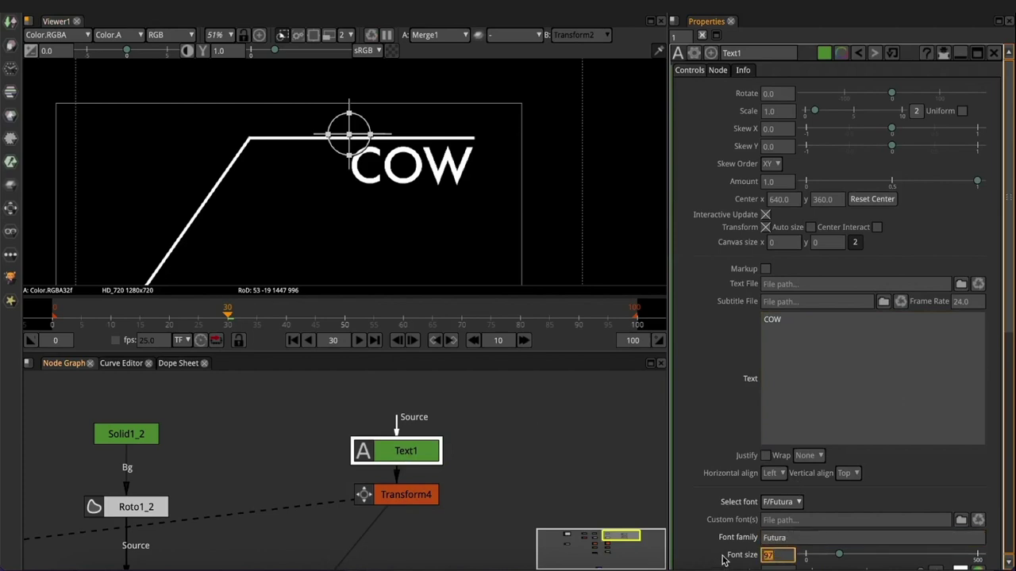
text(115)
key(Return)
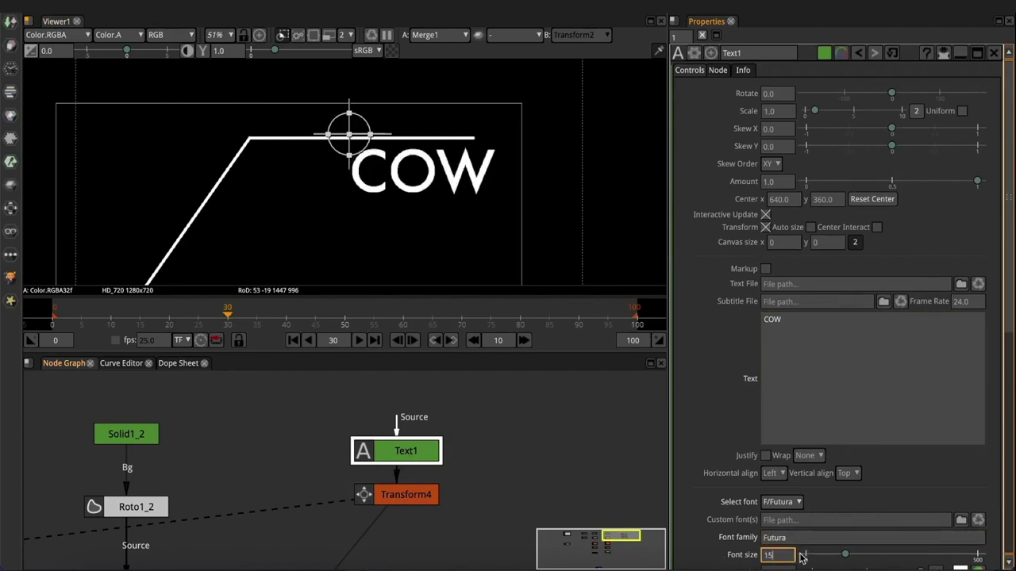
text(150)
key(Return)
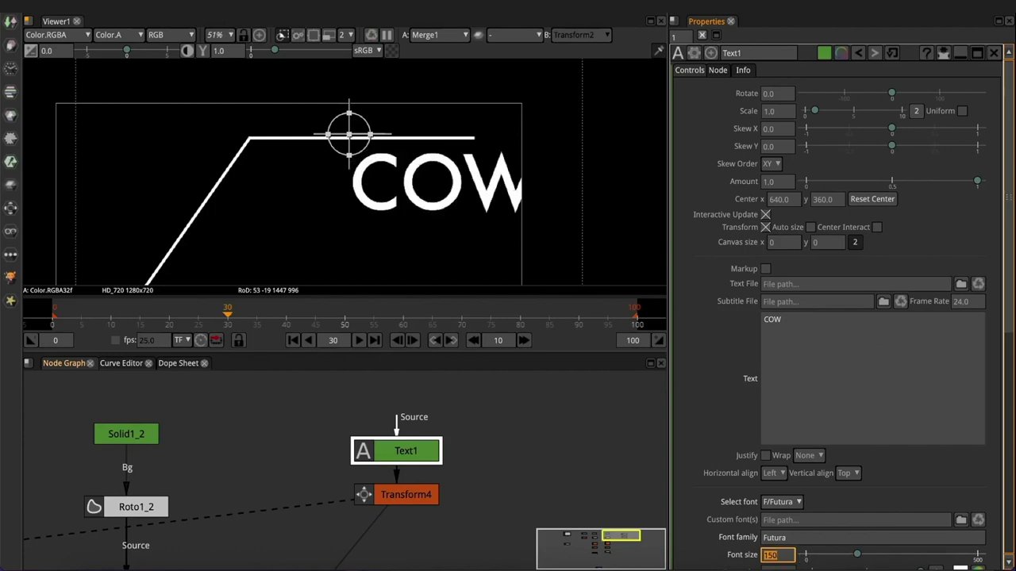
Reposition the enlarged COW text under the horizontal line by moving Text1's Center to x 455, y 373
drag(350, 138, 291, 139)
drag(300, 111, 305, 104)
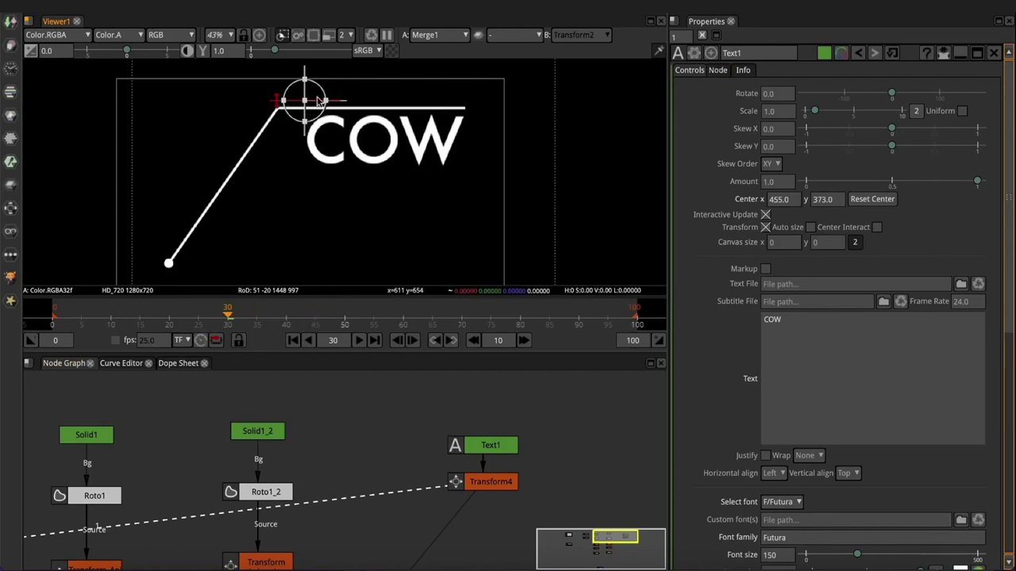
Add a Multiply [Color] node directly after Transform4 in the text branch
click(490, 485)
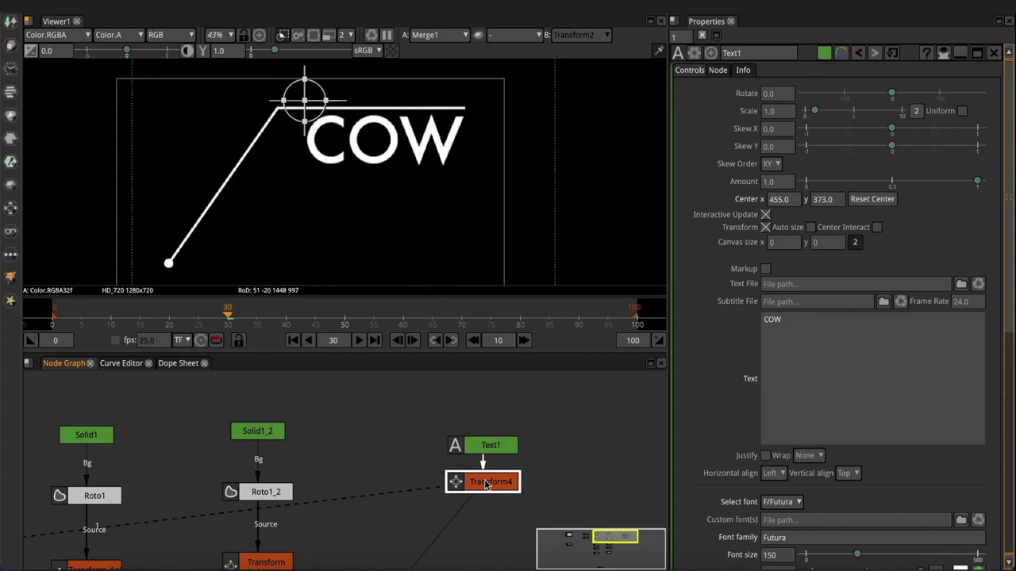
key(Tab)
text(mul)
key(Down)
key(Down)
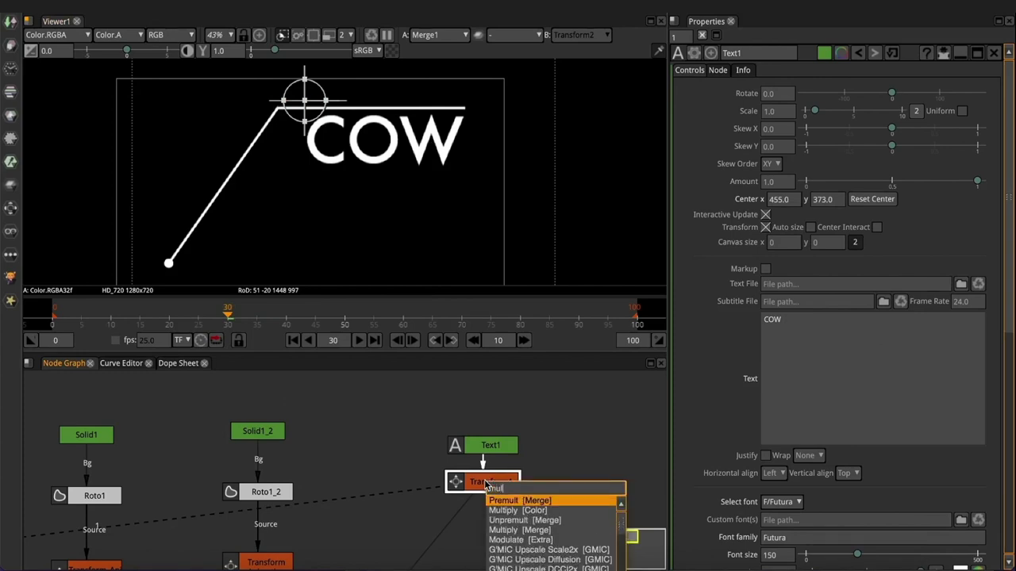
key(Return)
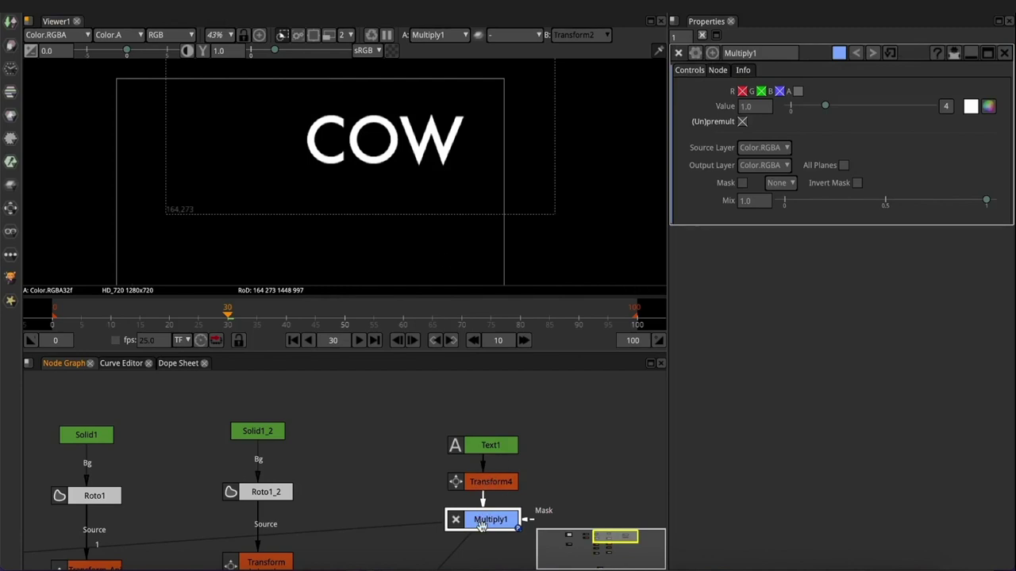
drag(386, 529, 403, 405)
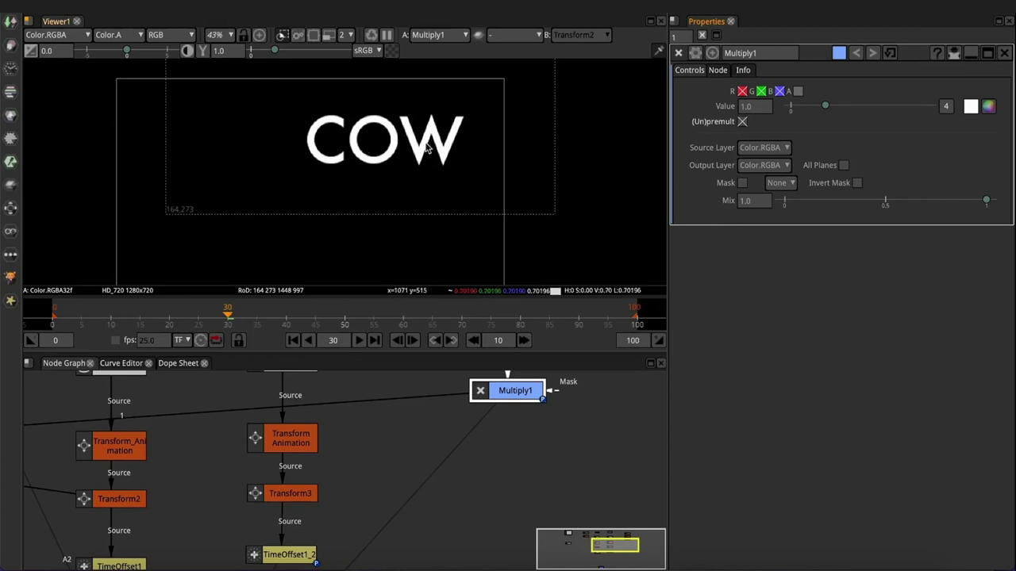
Set Multiply1's Value to 0 and key it for all dimensions at frame 30
click(757, 109)
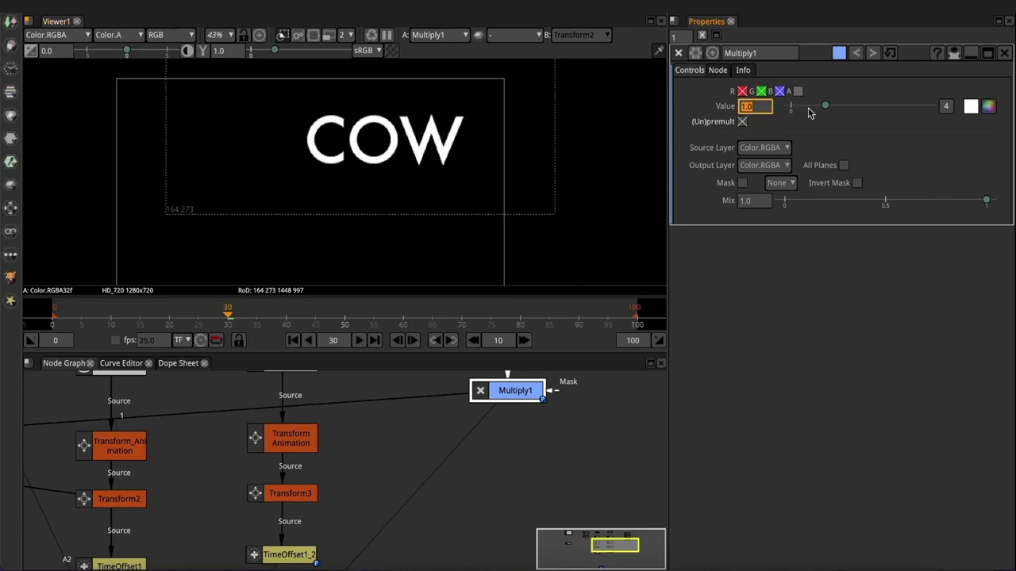
drag(826, 111, 774, 116)
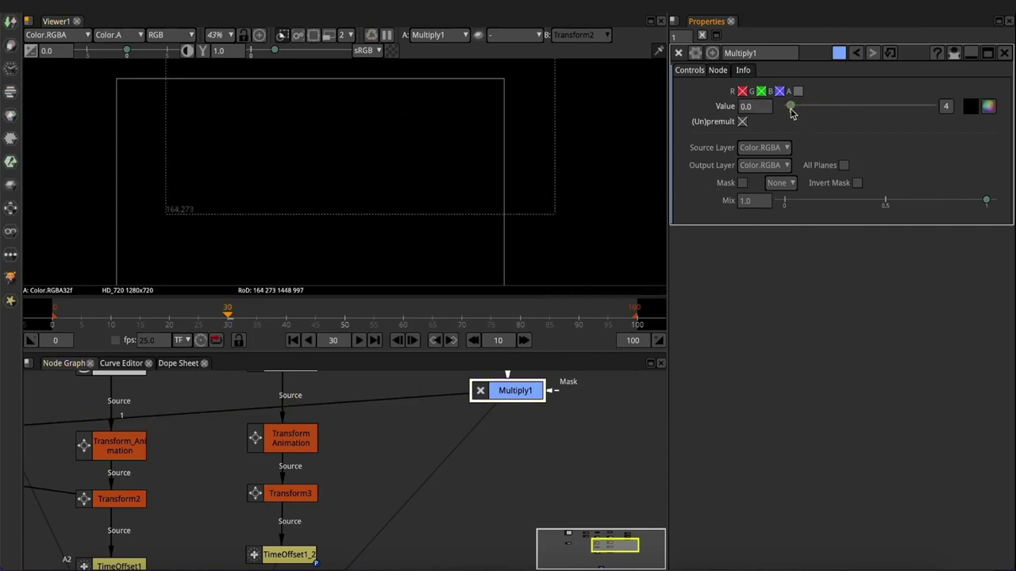
drag(792, 111, 788, 109)
right_click(755, 111)
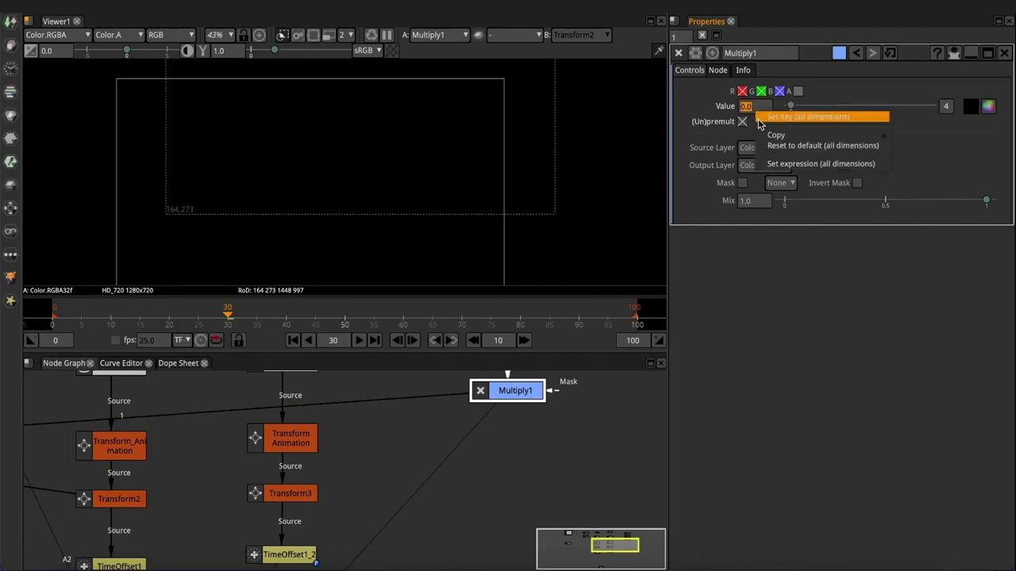
click(760, 119)
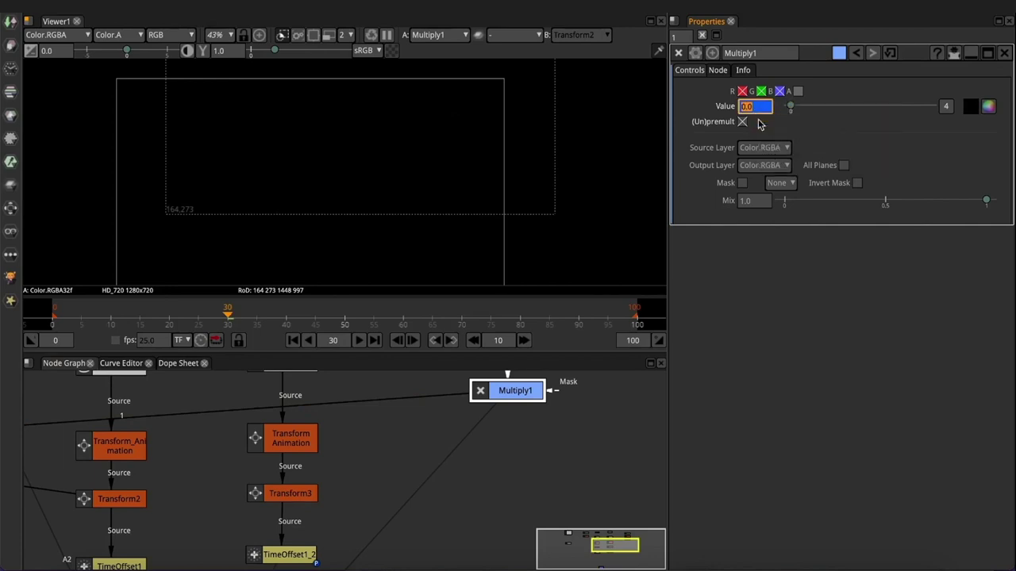
Keyframe Multiply1's Value at 0.5 on frame 32
scroll(229, 319, up, 3)
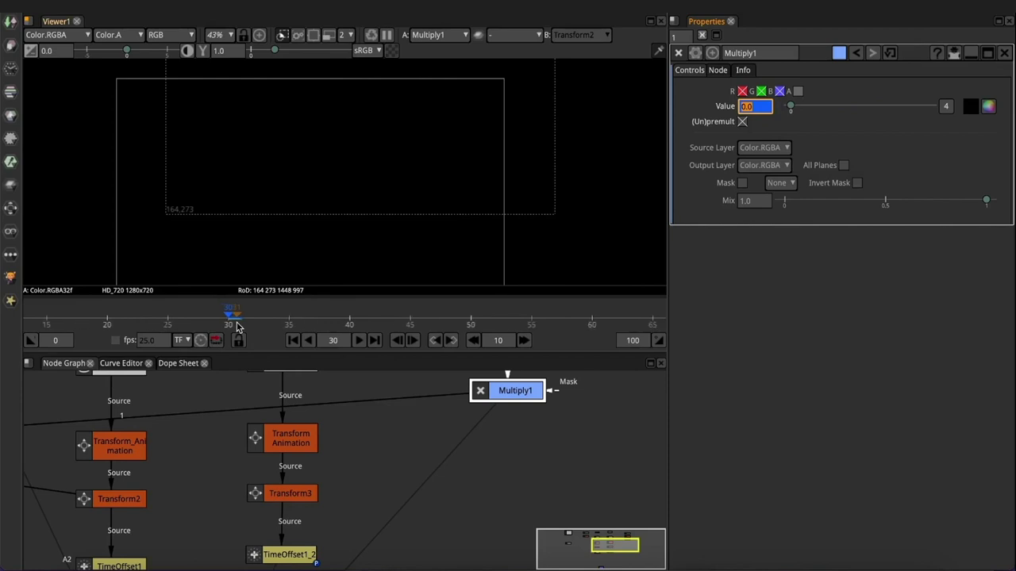
scroll(242, 327, up, 3)
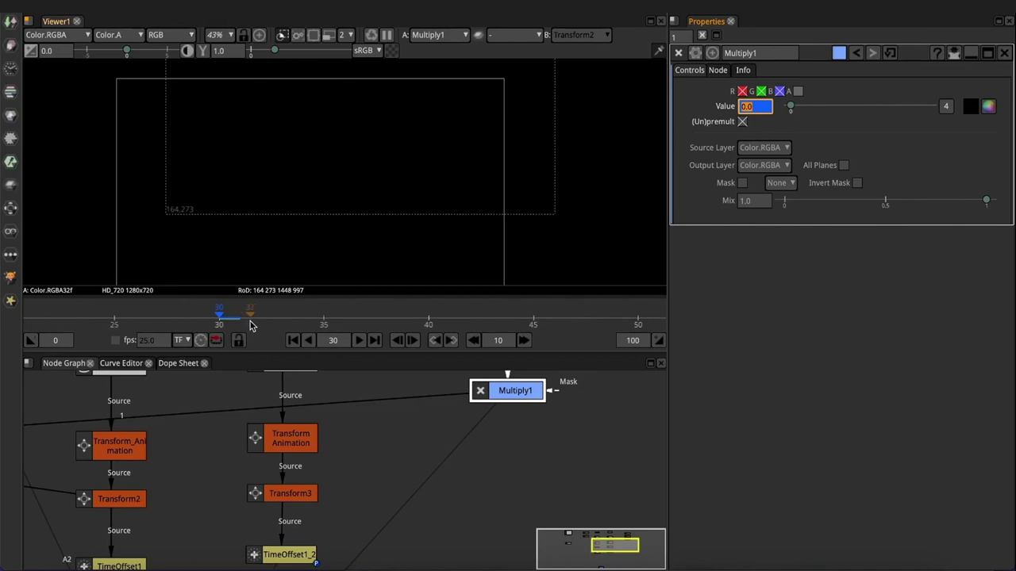
click(259, 324)
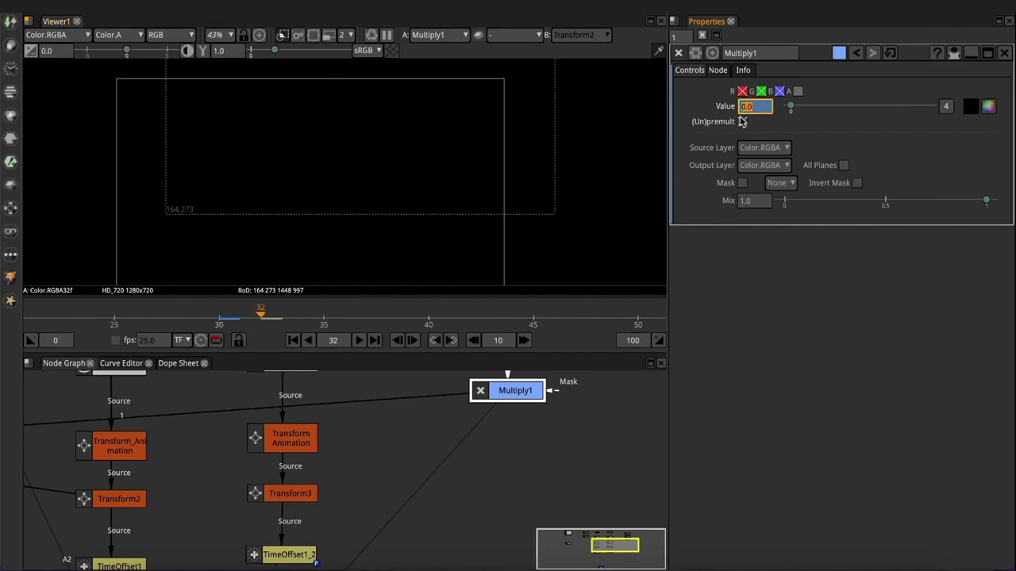
text(.5)
key(Return)
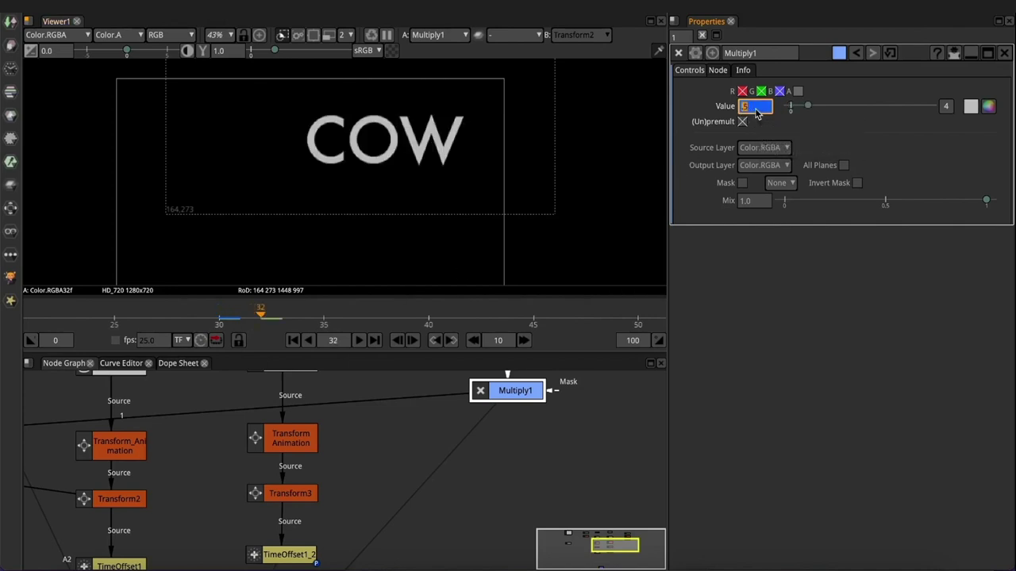
Continue the text flicker by keying Multiply1's Value to 0 at frame 33 and 1 at frame 34
click(223, 320)
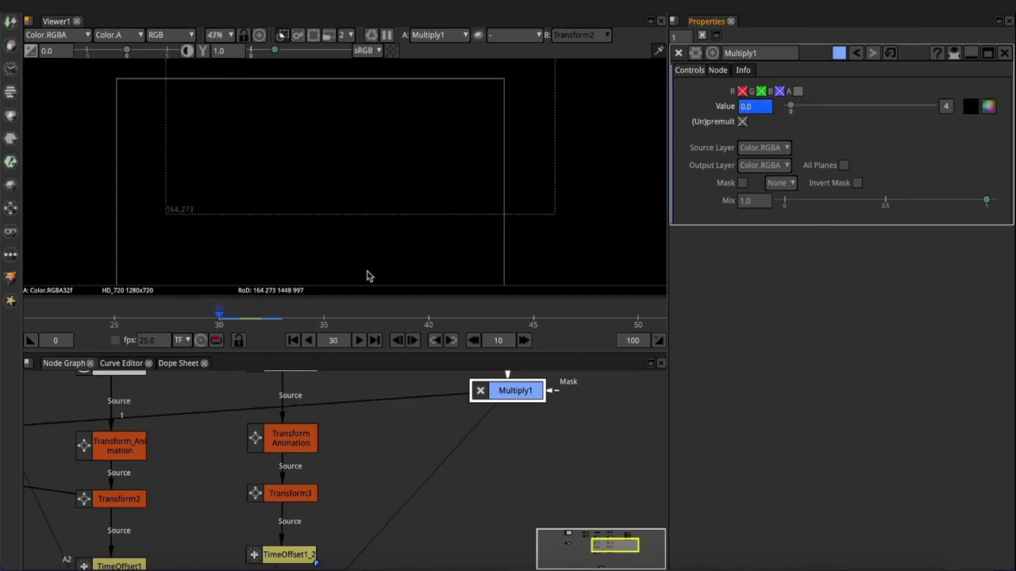
click(264, 319)
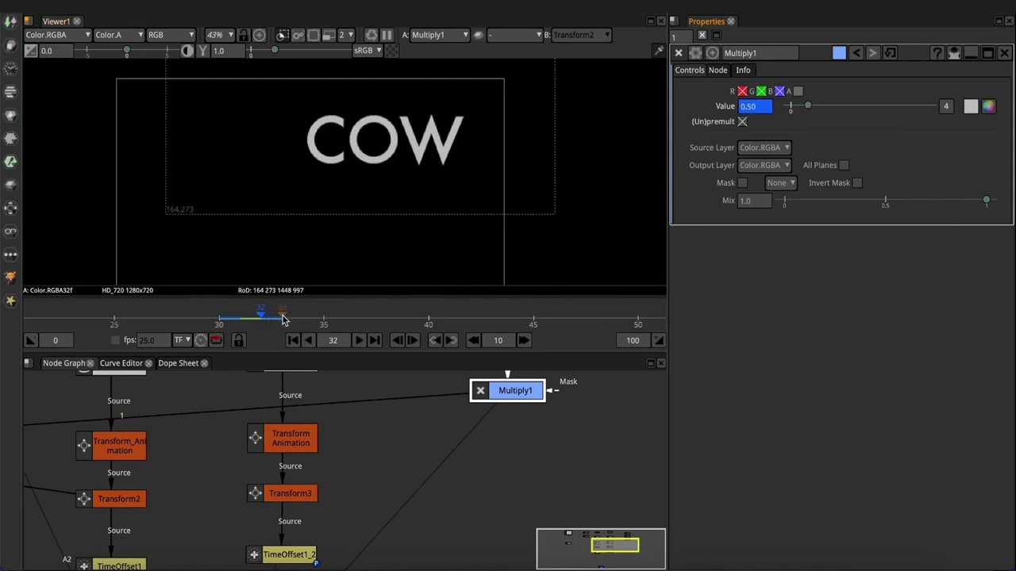
click(285, 319)
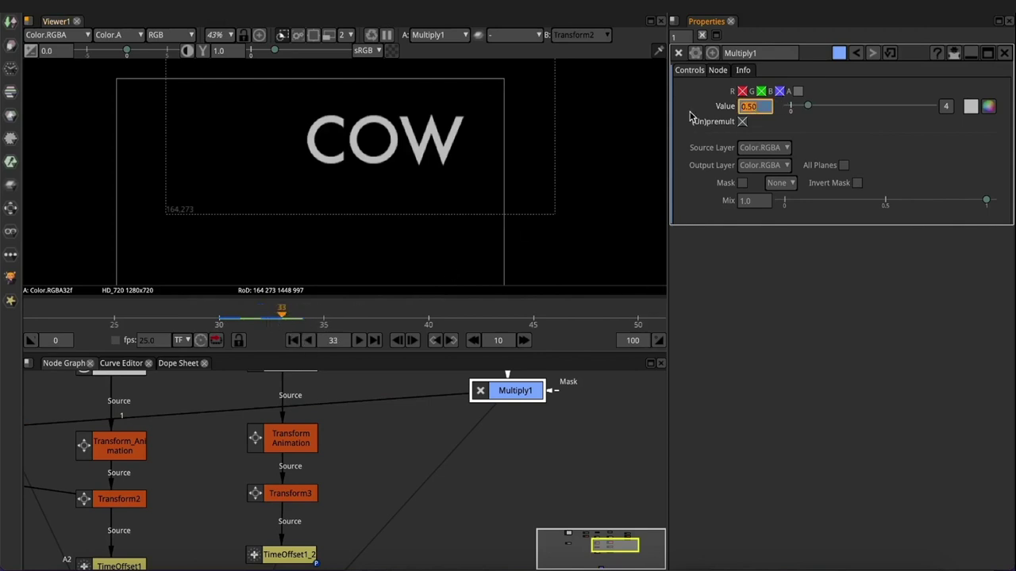
text(0)
key(Return)
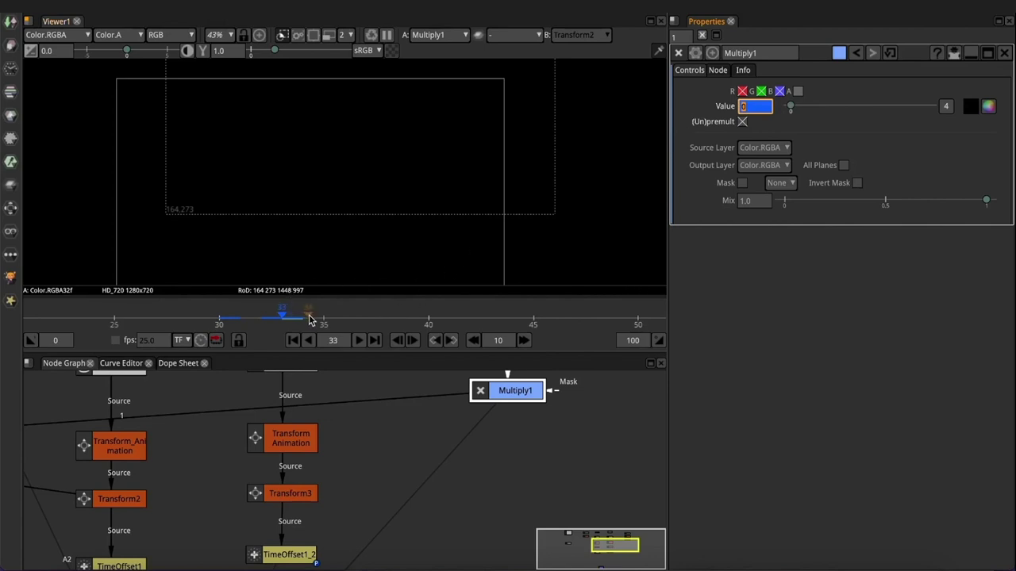
click(307, 320)
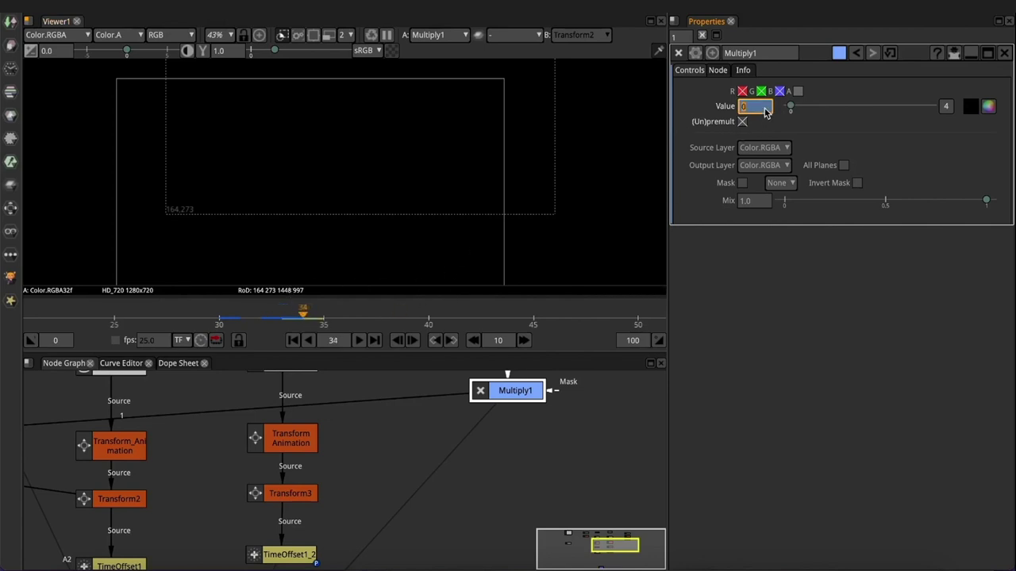
text(1)
key(Return)
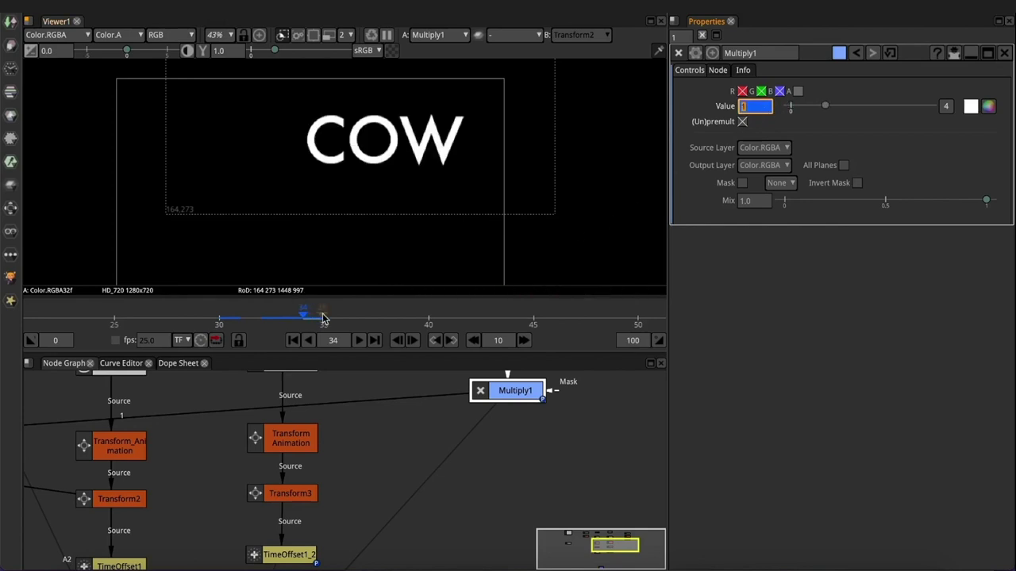
Key Multiply1's Value to 0 at frame 35 and 1 at frame 36
click(324, 321)
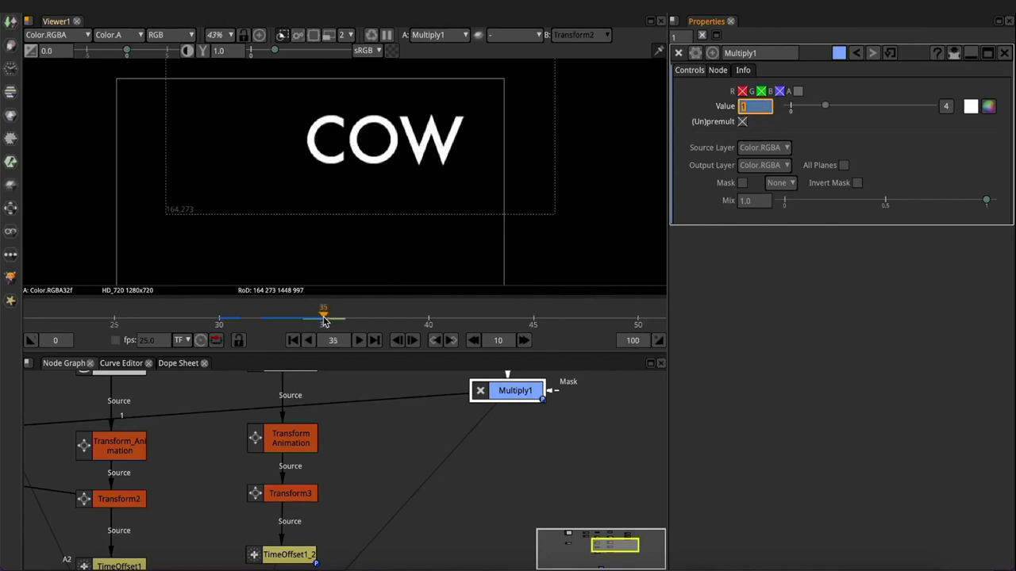
click(759, 109)
text(0)
key(Return)
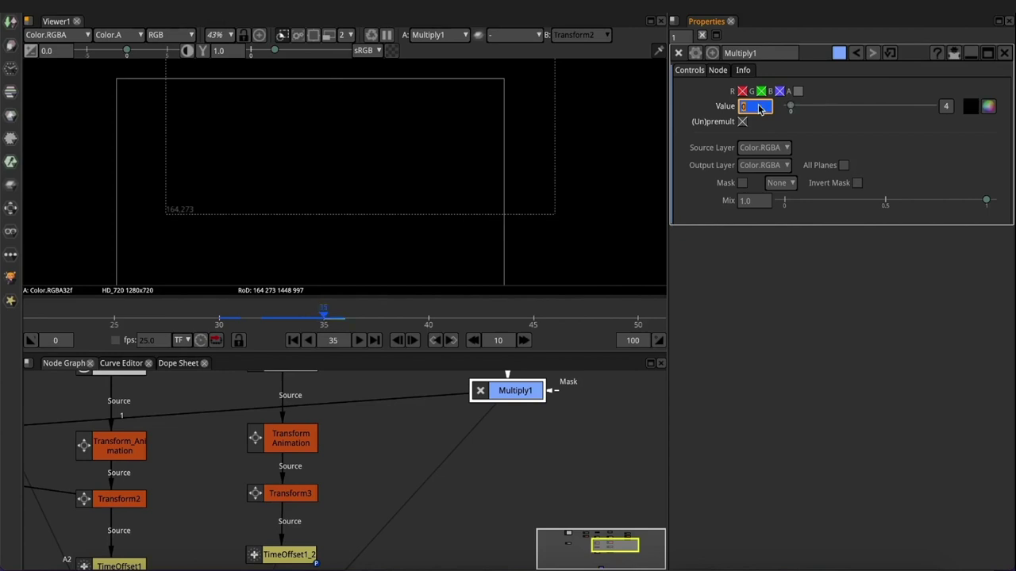
click(345, 312)
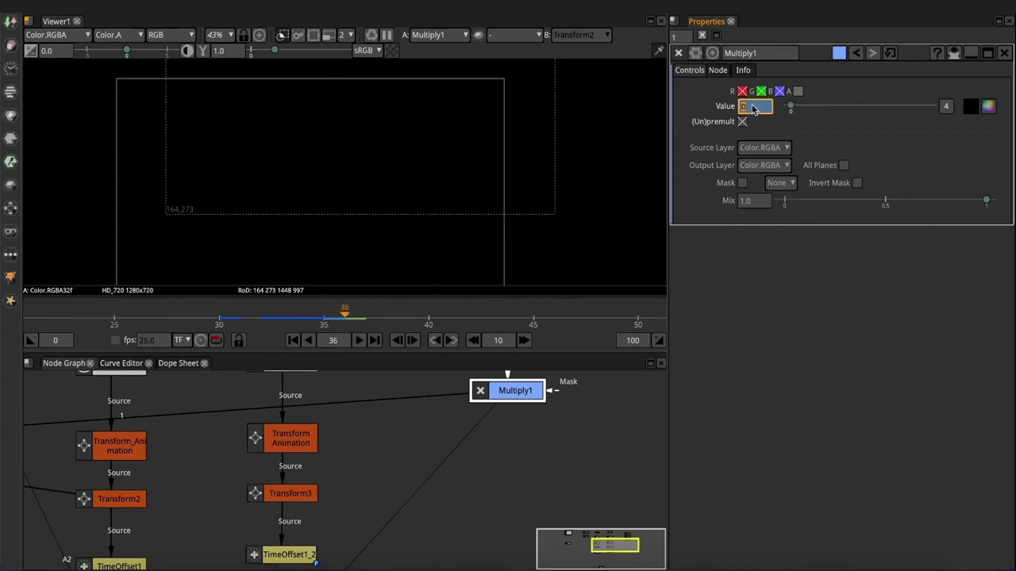
Play back the text flicker several times from just before frame 30
click(219, 318)
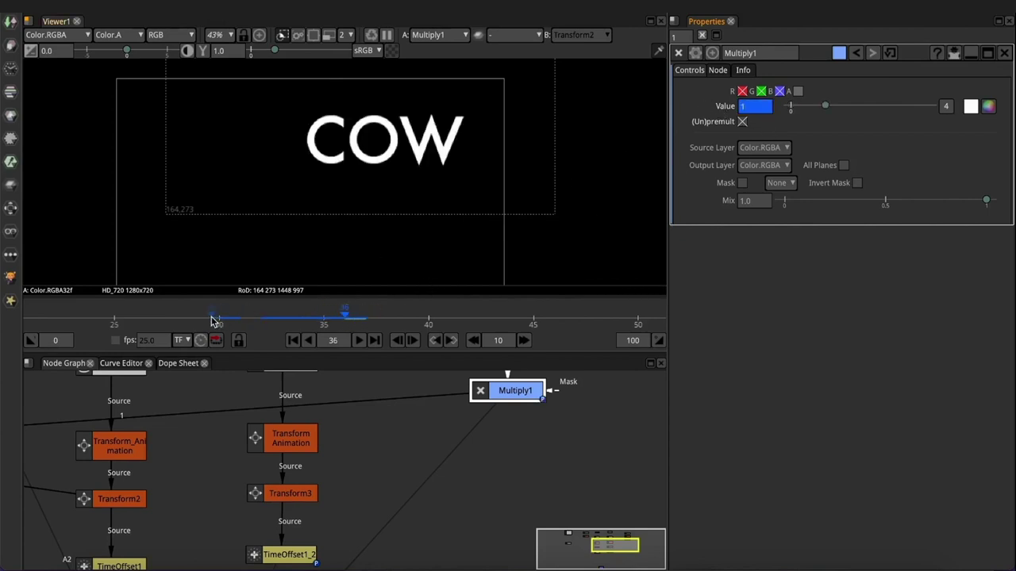
click(361, 343)
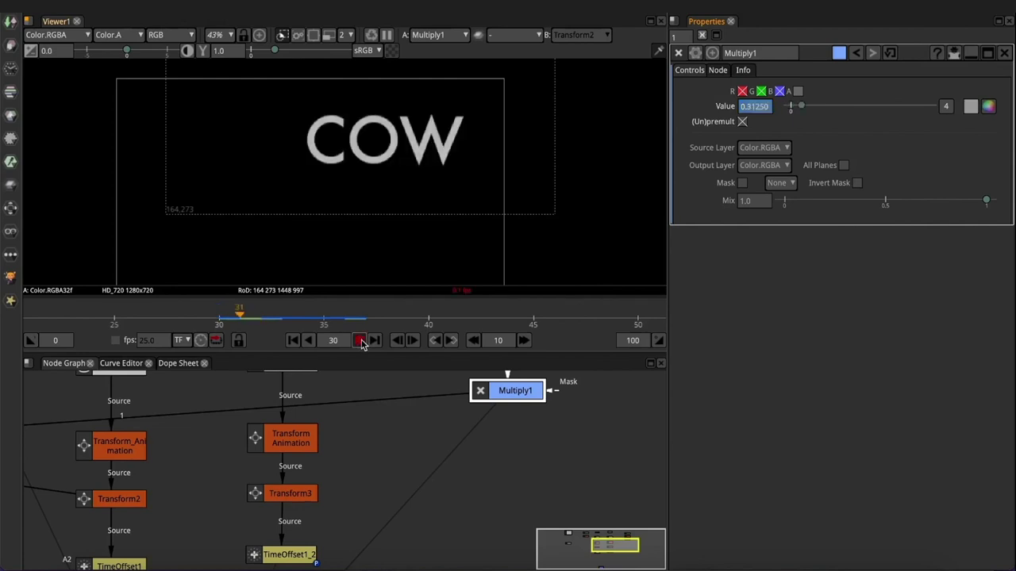
click(193, 317)
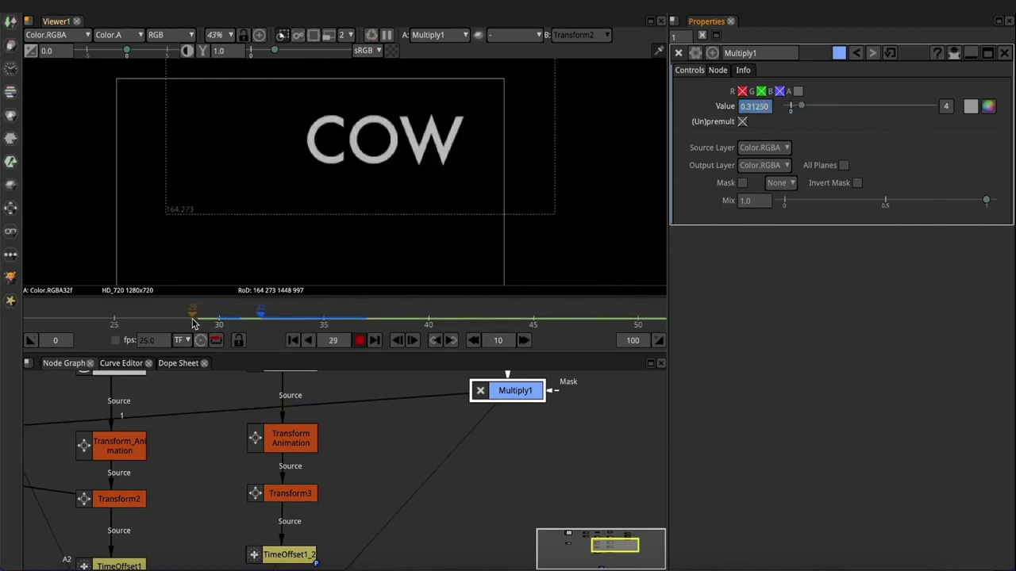
click(359, 339)
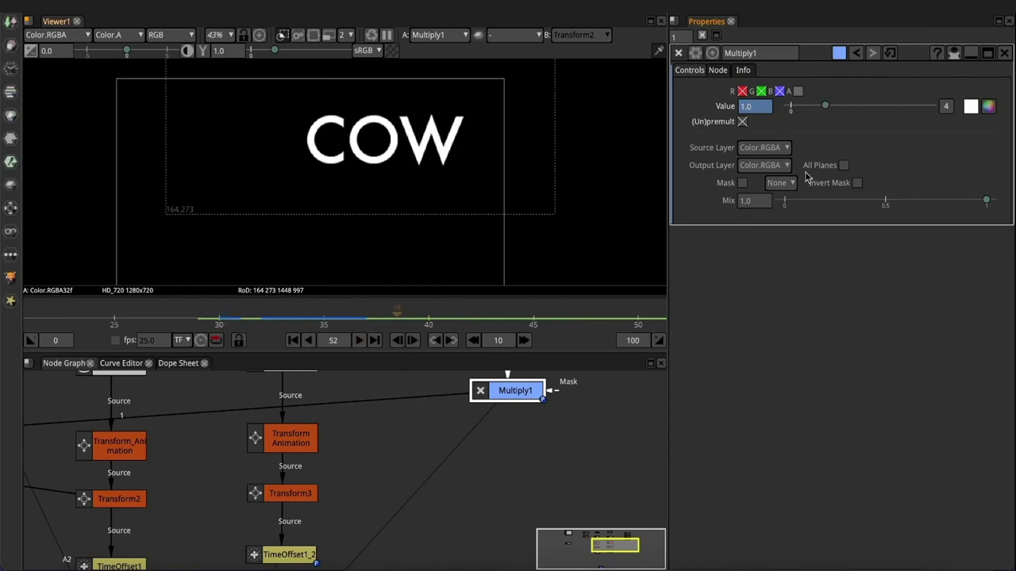
key(l)
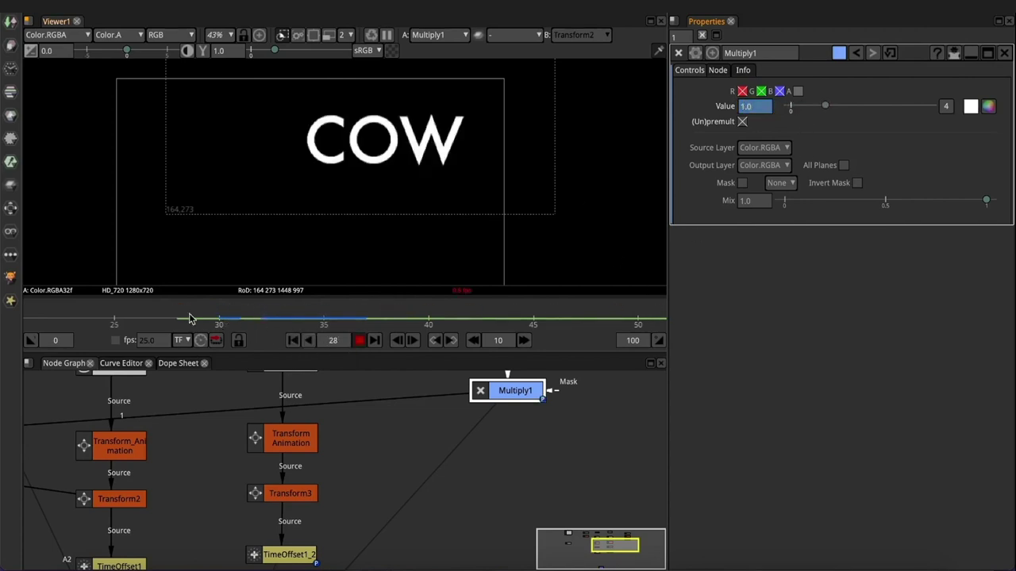
click(361, 339)
Display Merge1 in the viewer and play the complete callout animation from the first frame
scroll(434, 436, down, 3)
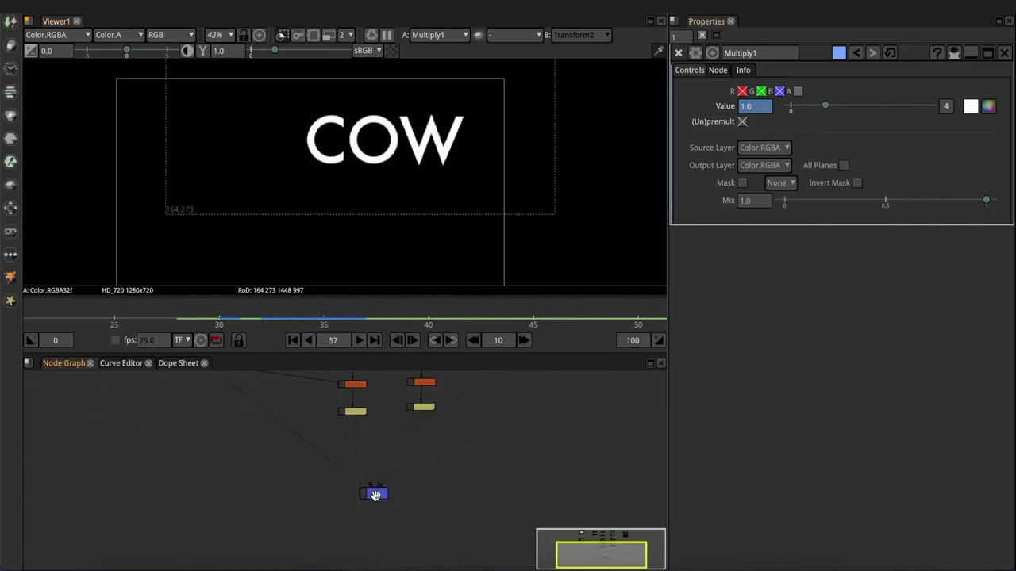
click(377, 493)
key(1)
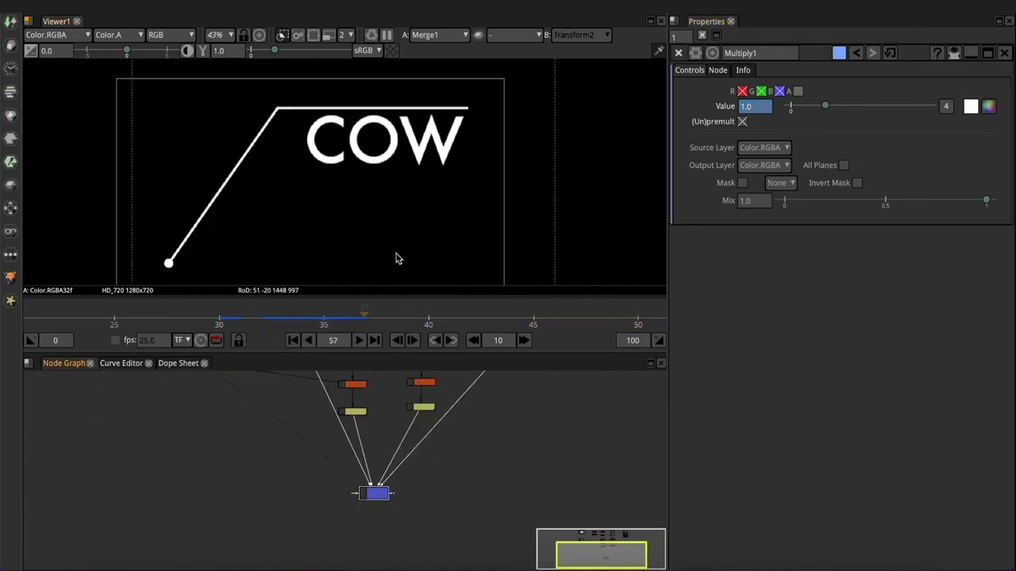
click(293, 340)
click(359, 339)
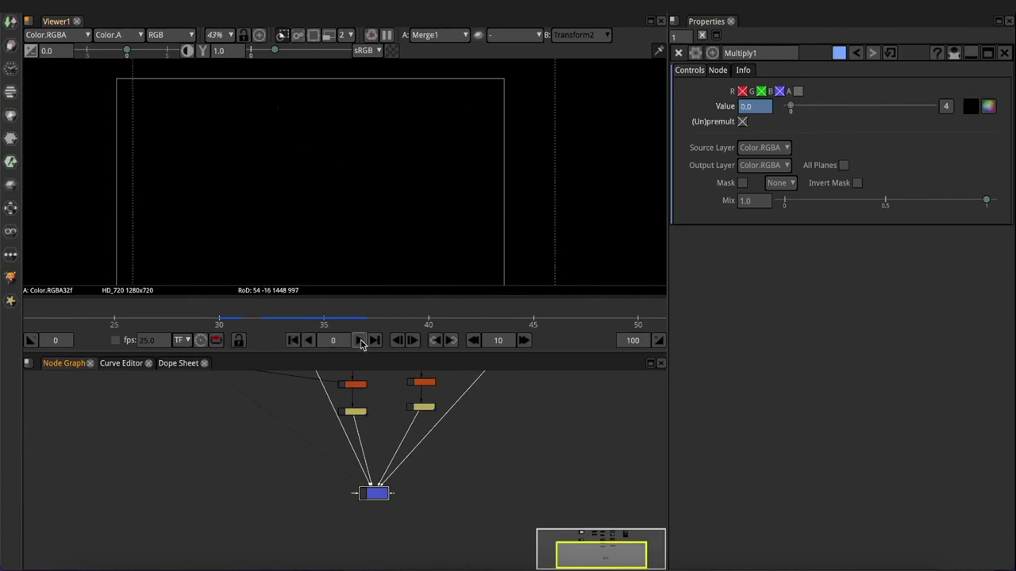
click(293, 339)
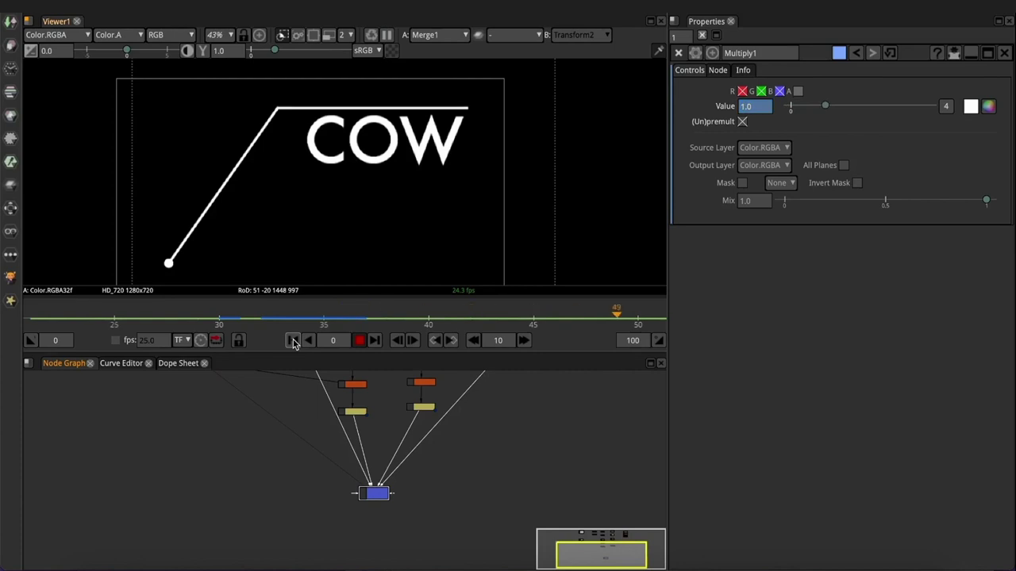
click(293, 340)
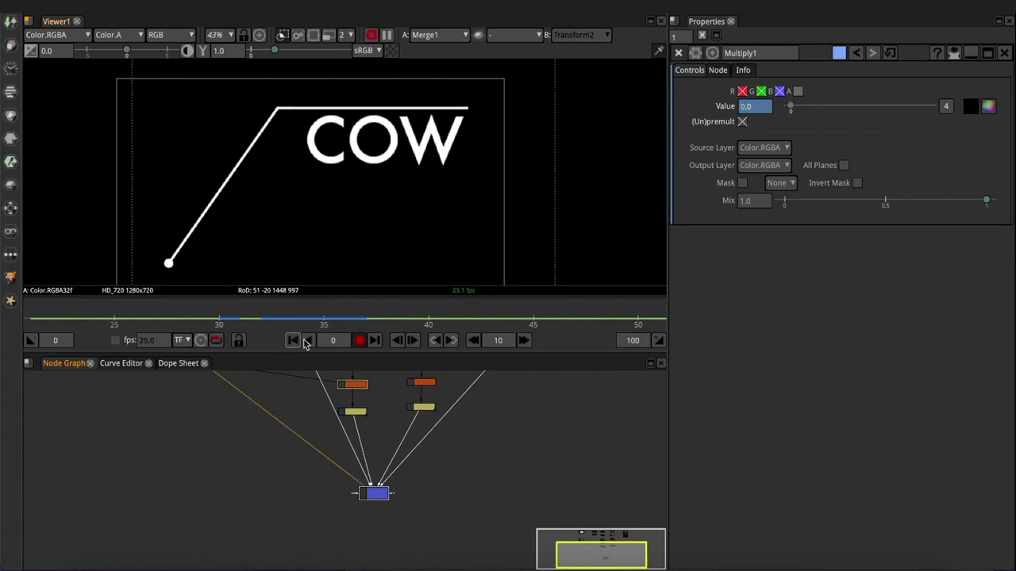
click(360, 341)
Move the Read1 cow footage node further left, clear of the Viewer1 node, and deselect it
scroll(290, 460, down, 3)
scroll(336, 522, up, 2)
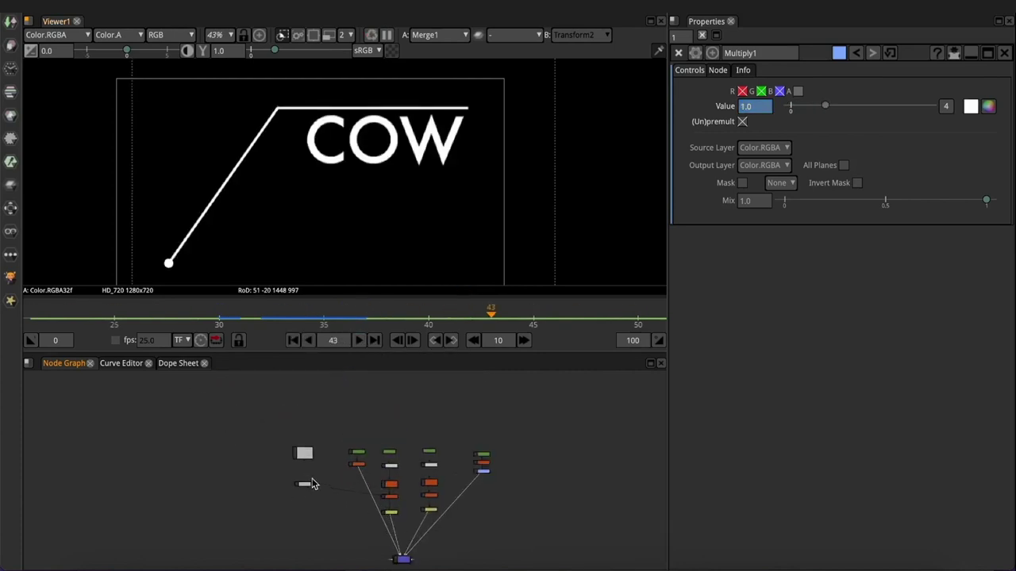
scroll(310, 476, up, 4)
drag(295, 436, 221, 434)
click(212, 530)
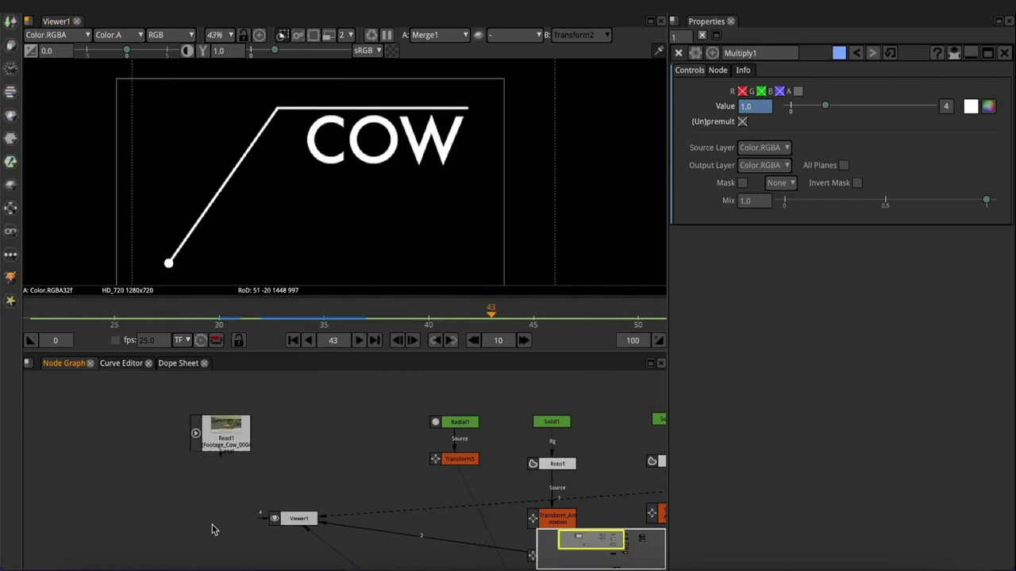
drag(235, 509, 198, 468)
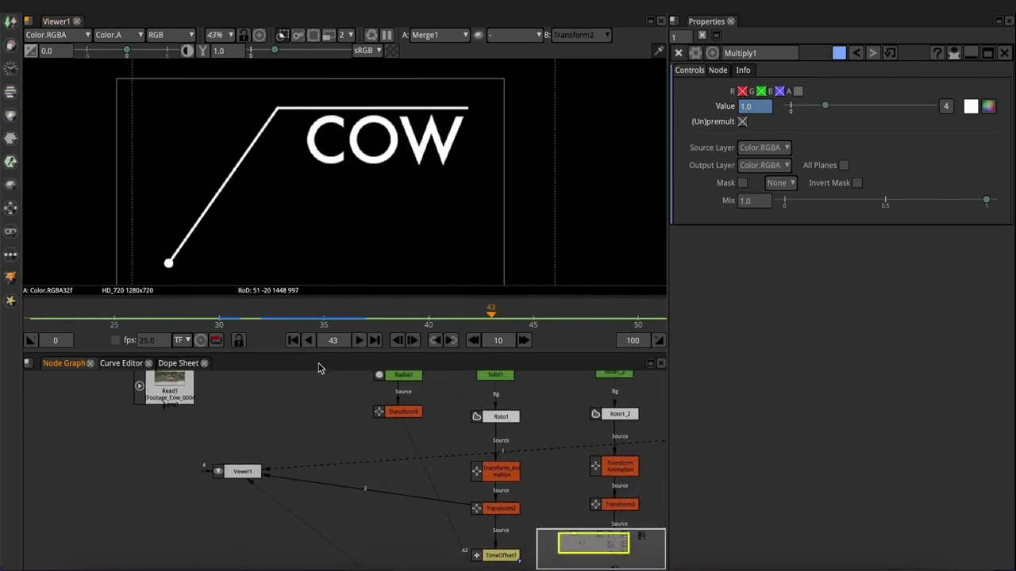
Enlarge the node graph area and add a Merge node to the left of Merge1
drag(325, 351, 325, 282)
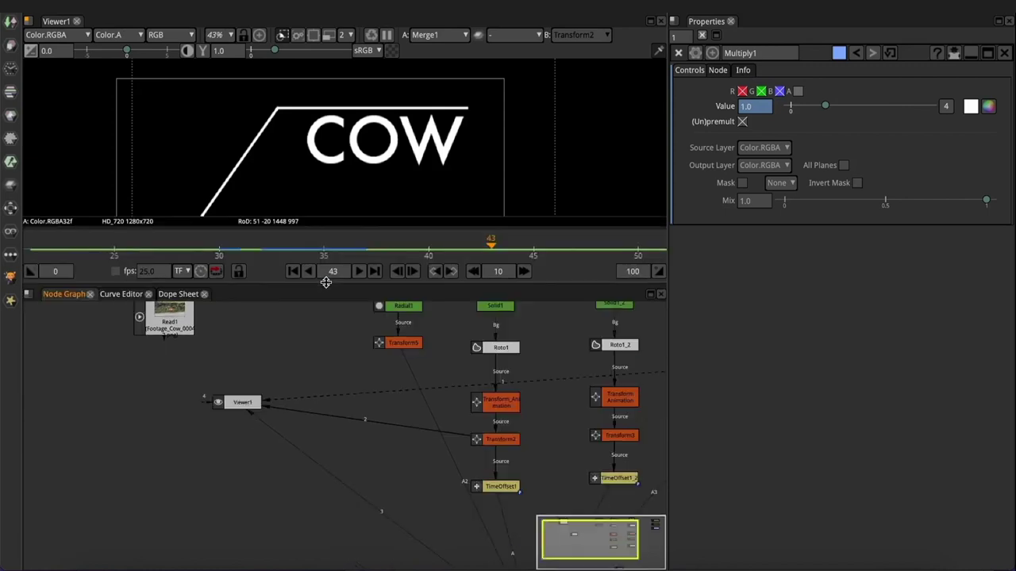
drag(258, 470, 241, 361)
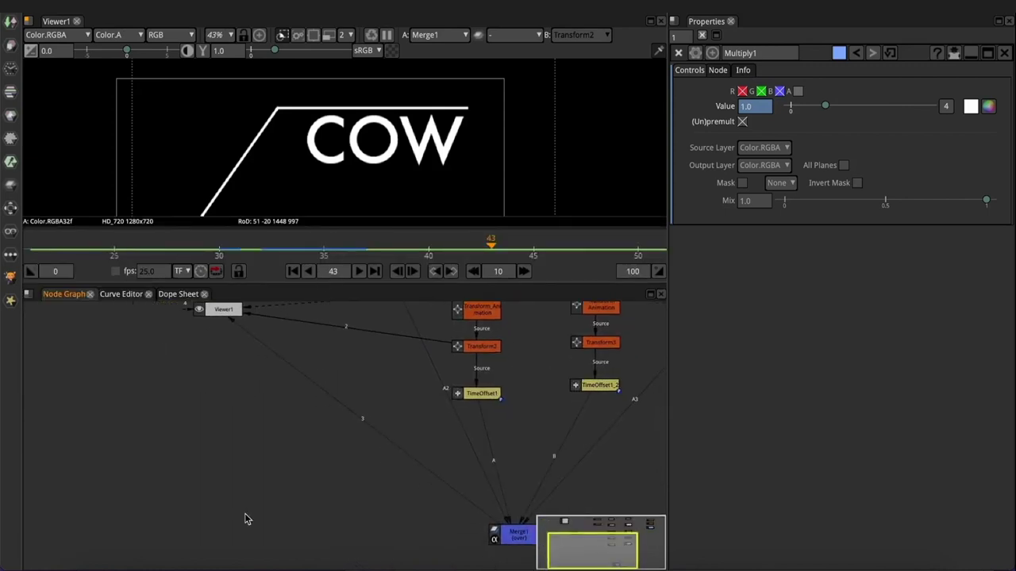
key(m)
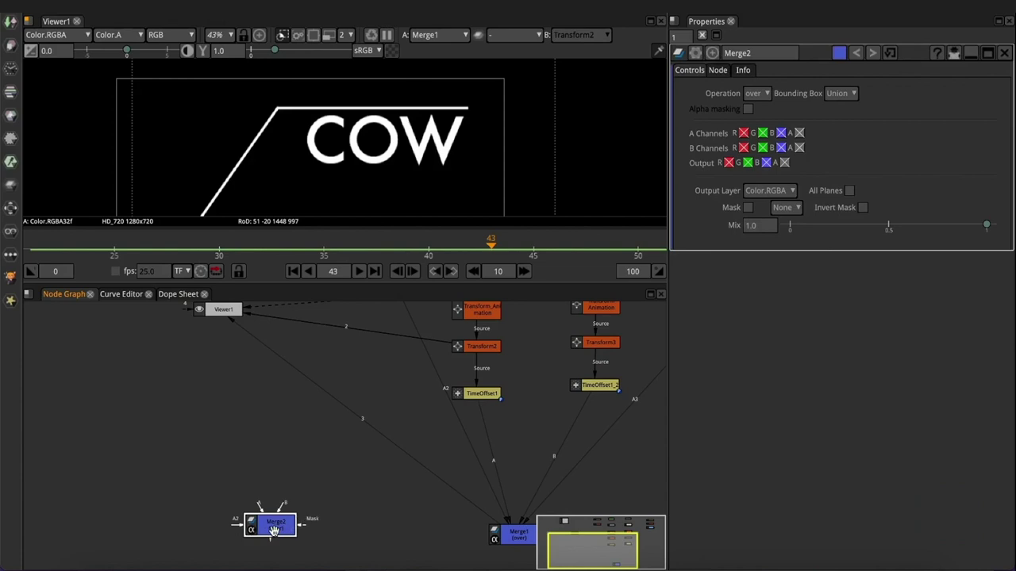
drag(273, 530, 235, 546)
Move the Read1 cow footage node down the graph so it sits above Merge2
scroll(222, 487, up, 5)
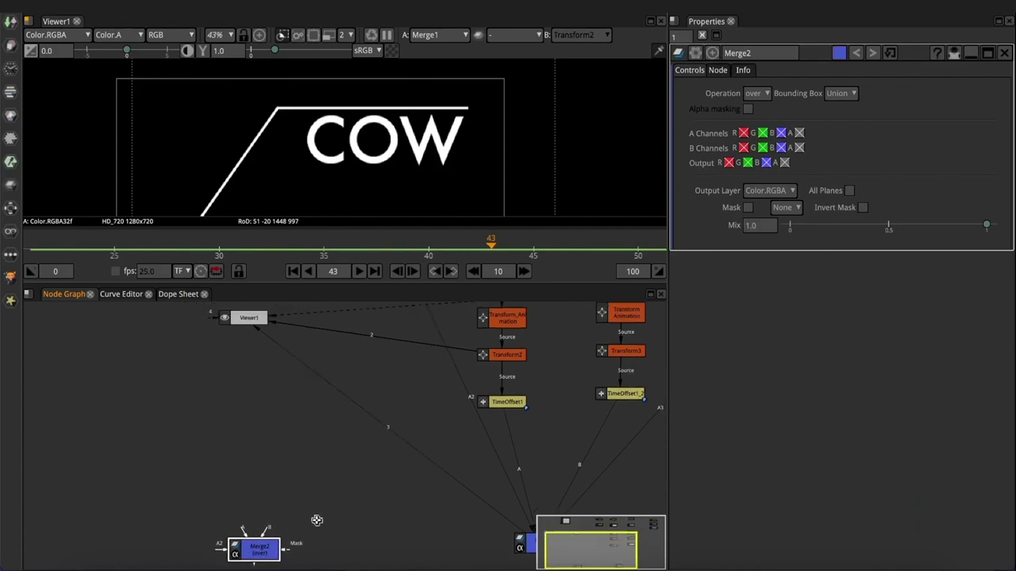
scroll(317, 519, left, 3)
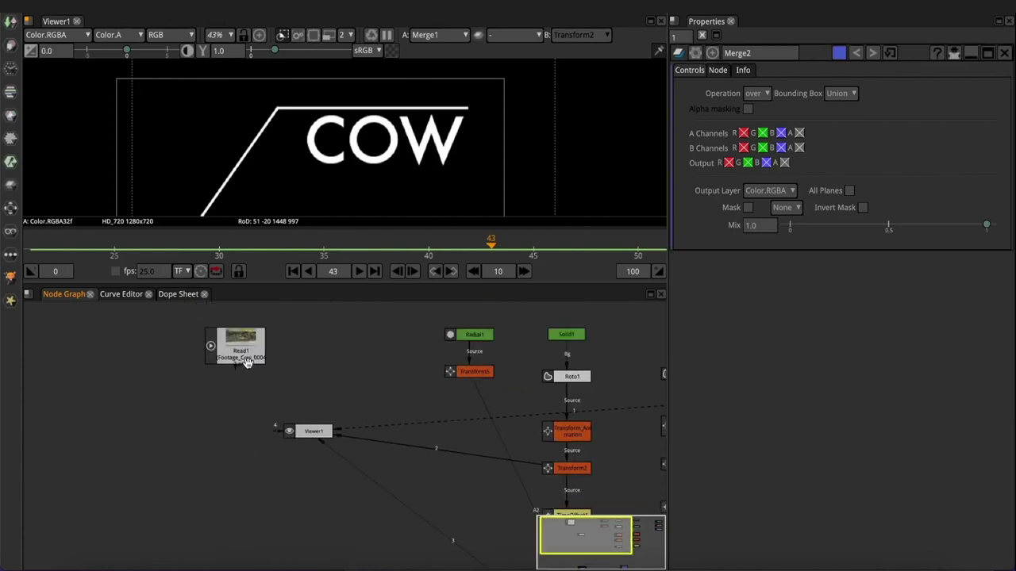
drag(251, 365, 248, 557)
scroll(320, 356, down, 5)
scroll(321, 358, down, 1)
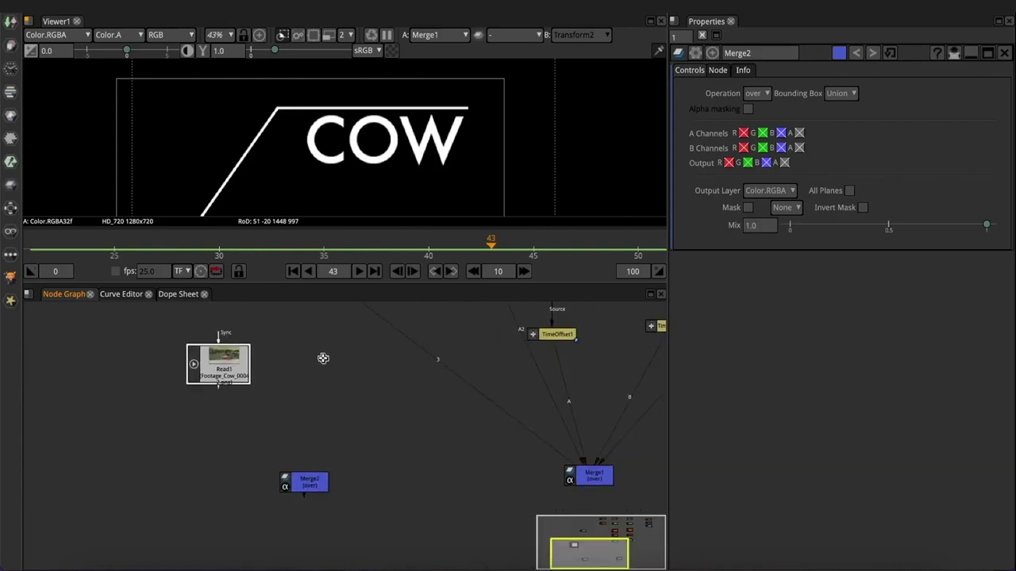
Connect Merge2's B input to Read1 and its A input to Merge1
click(313, 492)
click(320, 479)
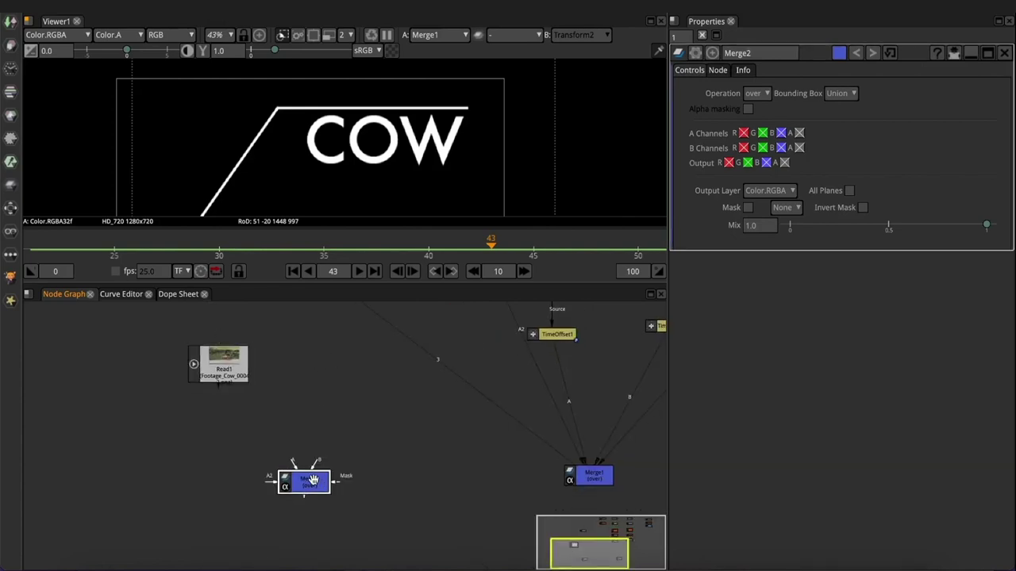
scroll(322, 475, up, 2)
drag(322, 461, 181, 338)
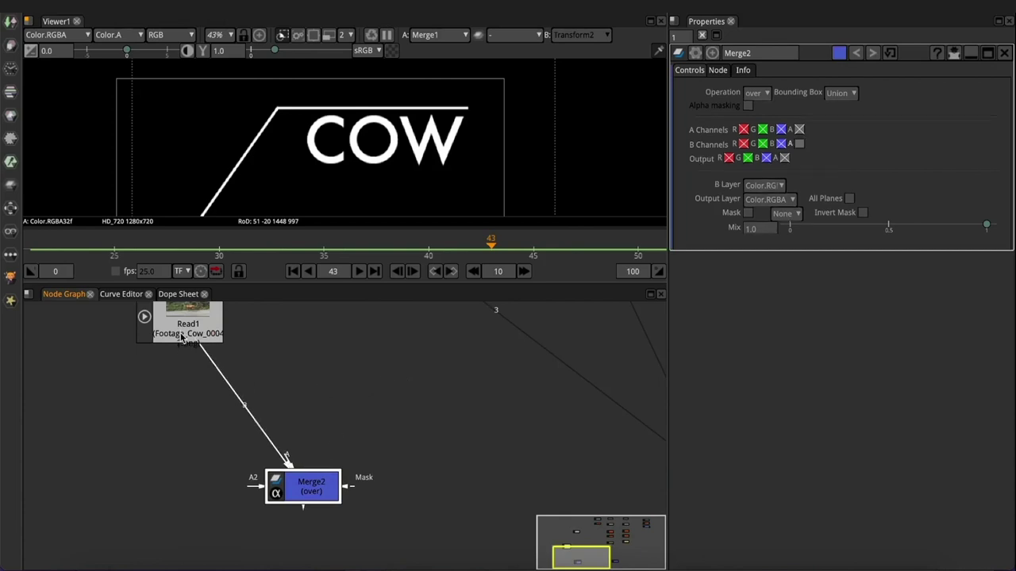
drag(298, 484, 358, 511)
scroll(276, 516, down, 2)
drag(573, 491, 374, 492)
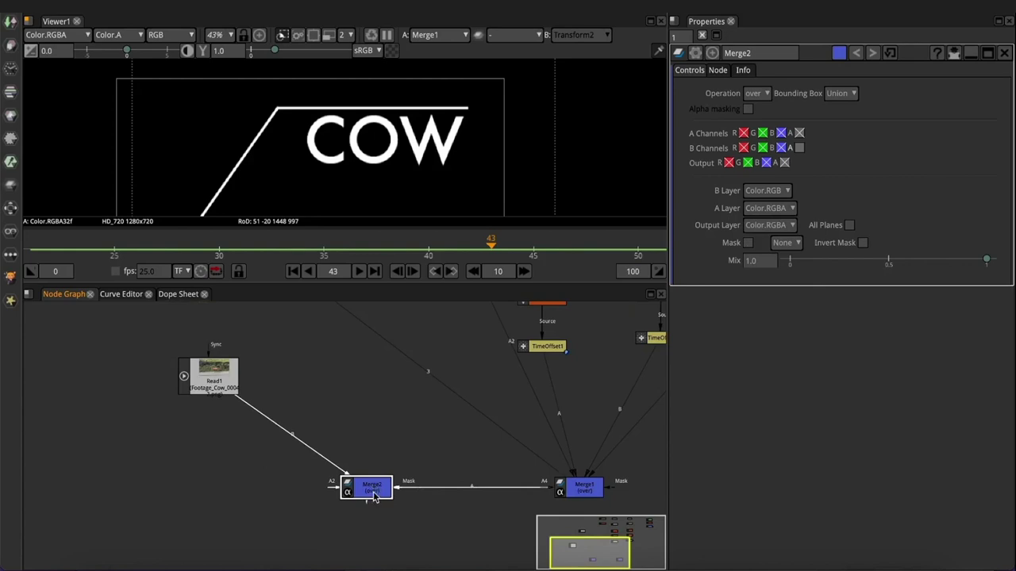
Display Merge2 in the viewer, move its node slightly lower, and examine the bounding box around the composite
key(1)
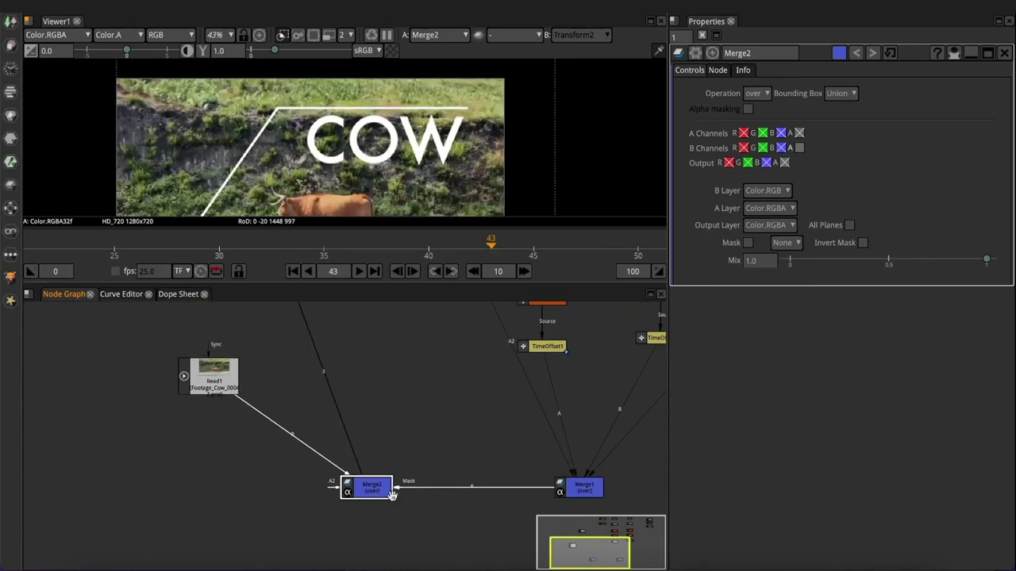
drag(378, 491, 376, 522)
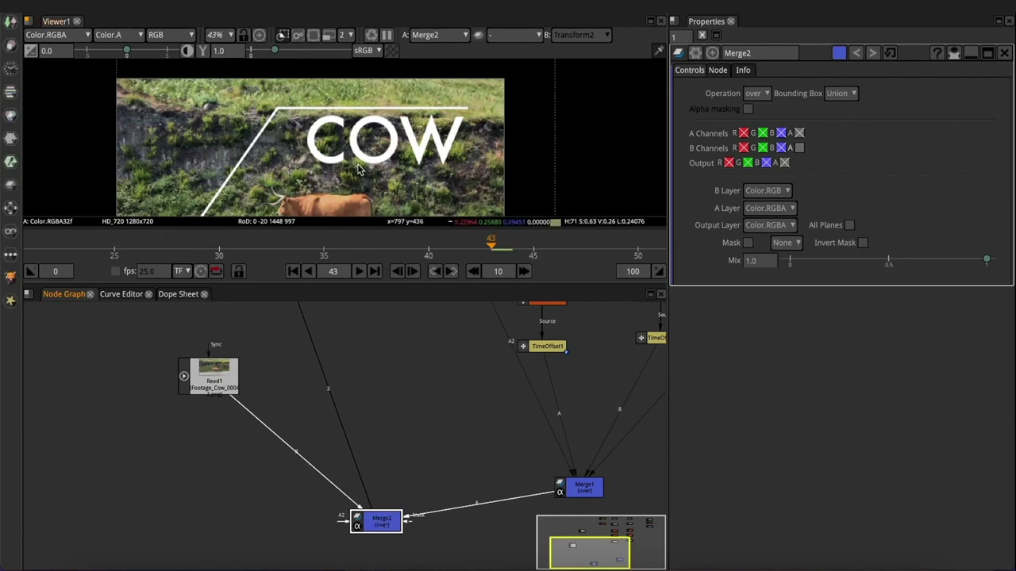
scroll(349, 170, down, 4)
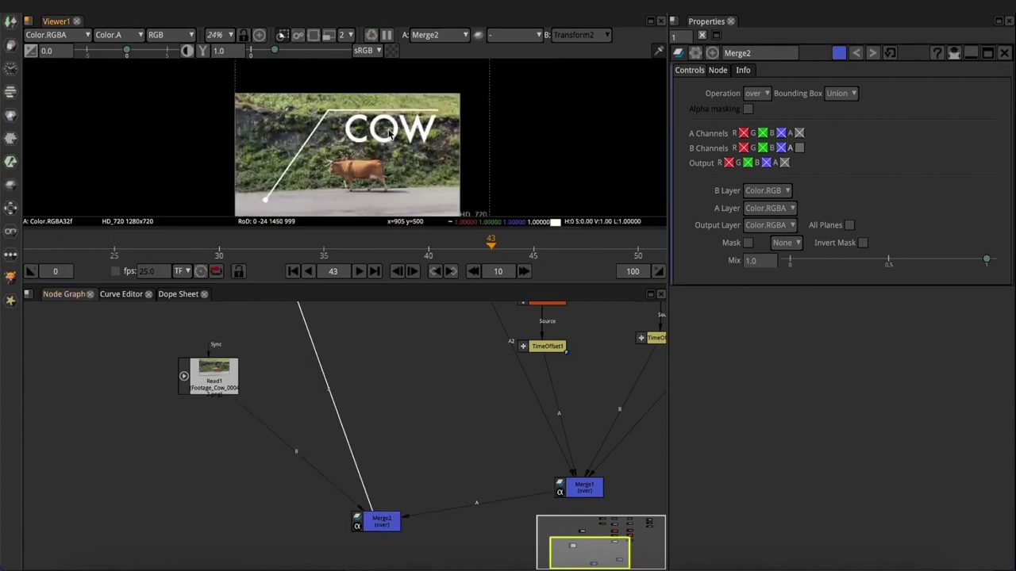
drag(389, 133, 373, 164)
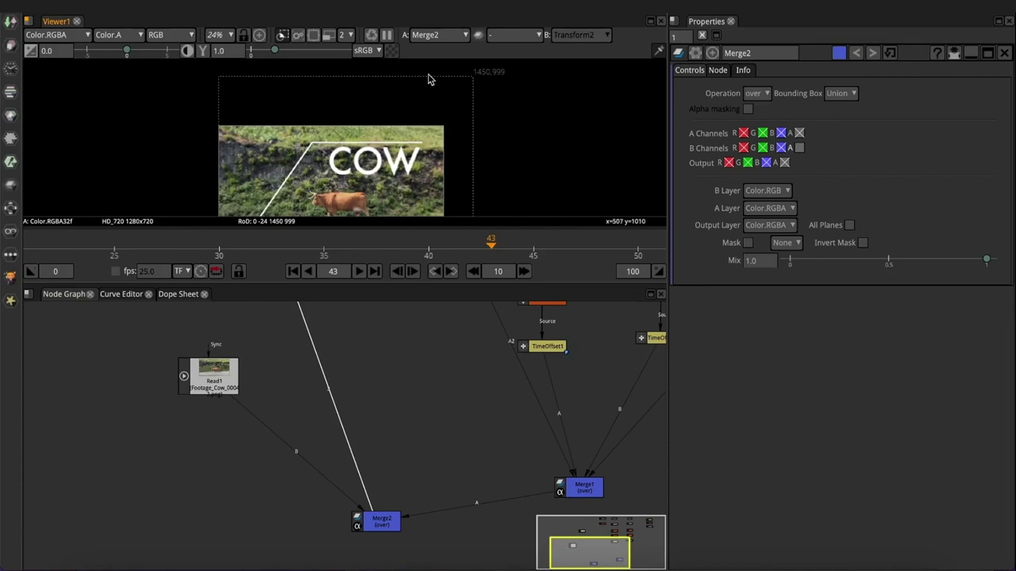
scroll(476, 120, up, 1)
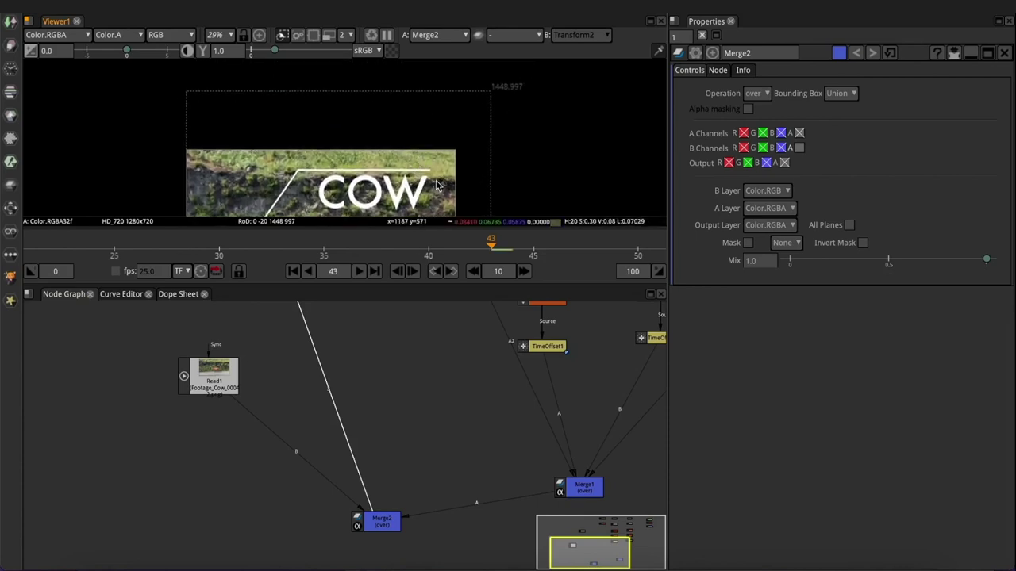
drag(507, 238, 502, 149)
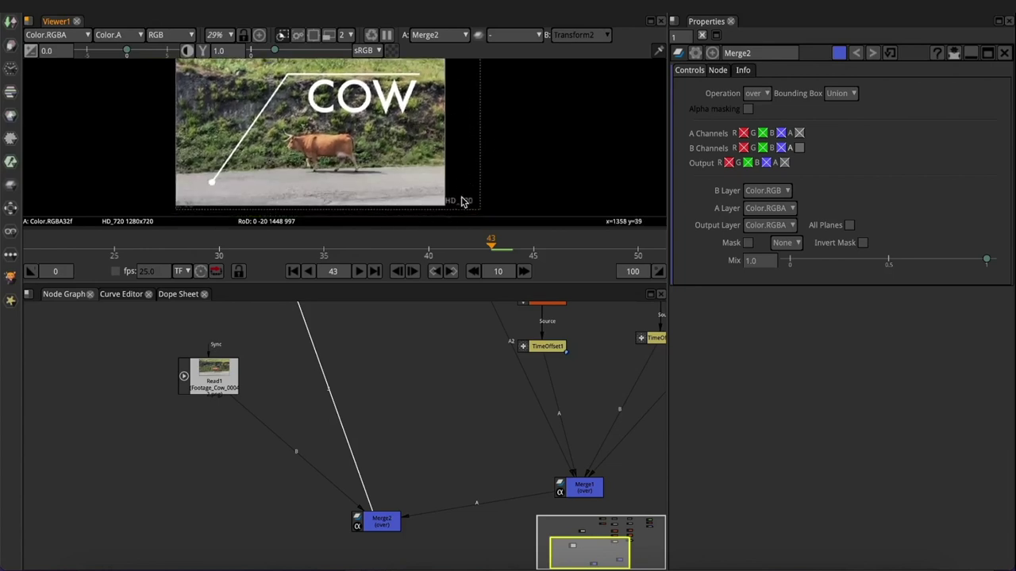
Set Merge2's Bounding Box option to B
click(382, 520)
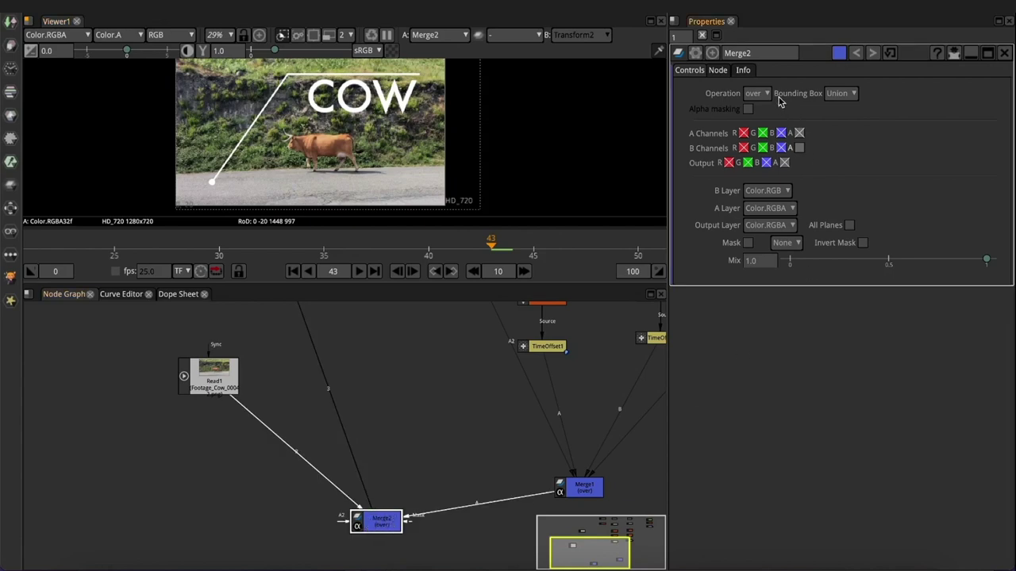
click(839, 94)
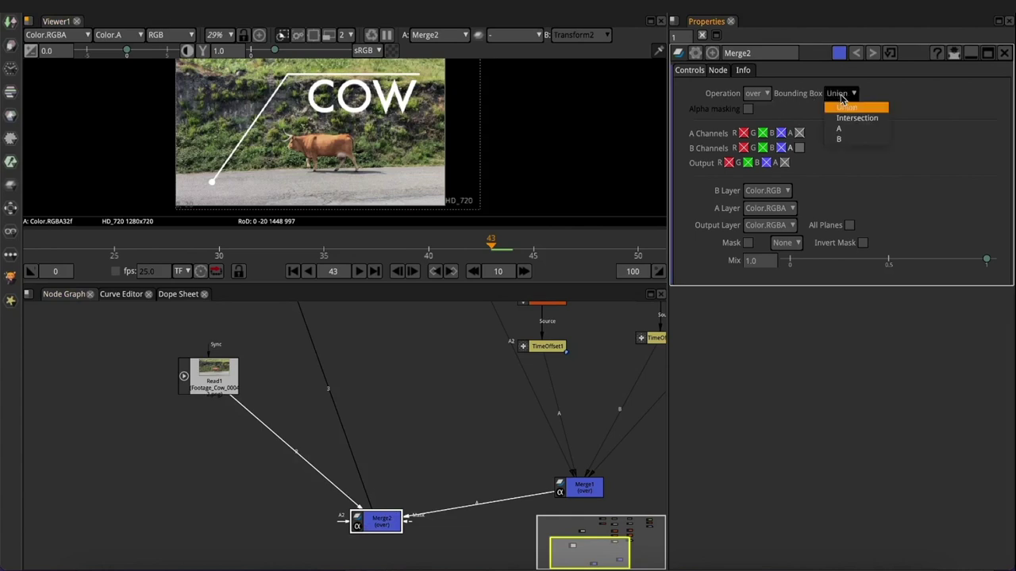
click(842, 142)
Nudge the Read1 node slightly up and to the left in the node graph
scroll(209, 384, up, 1)
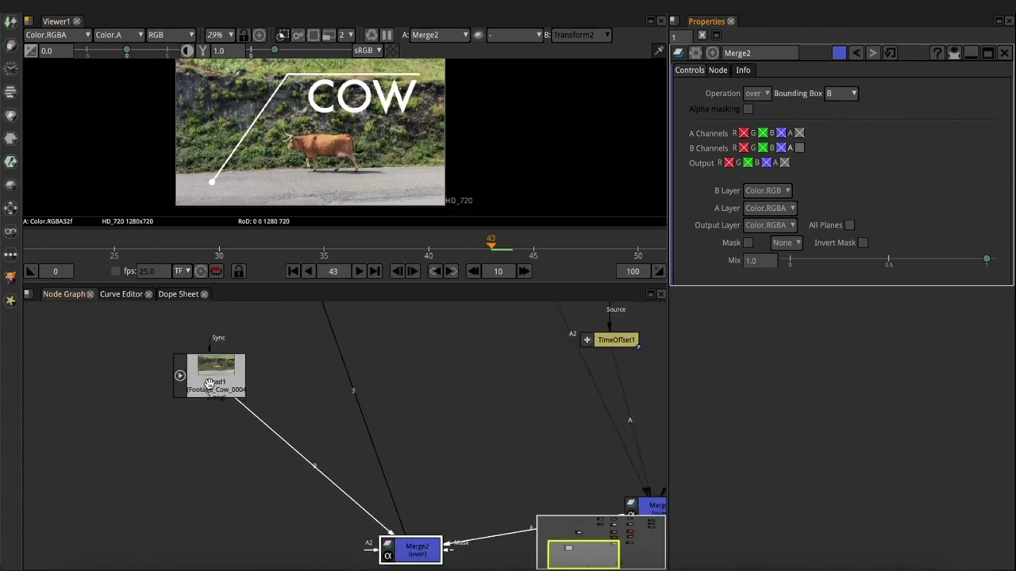
scroll(209, 384, up, 2)
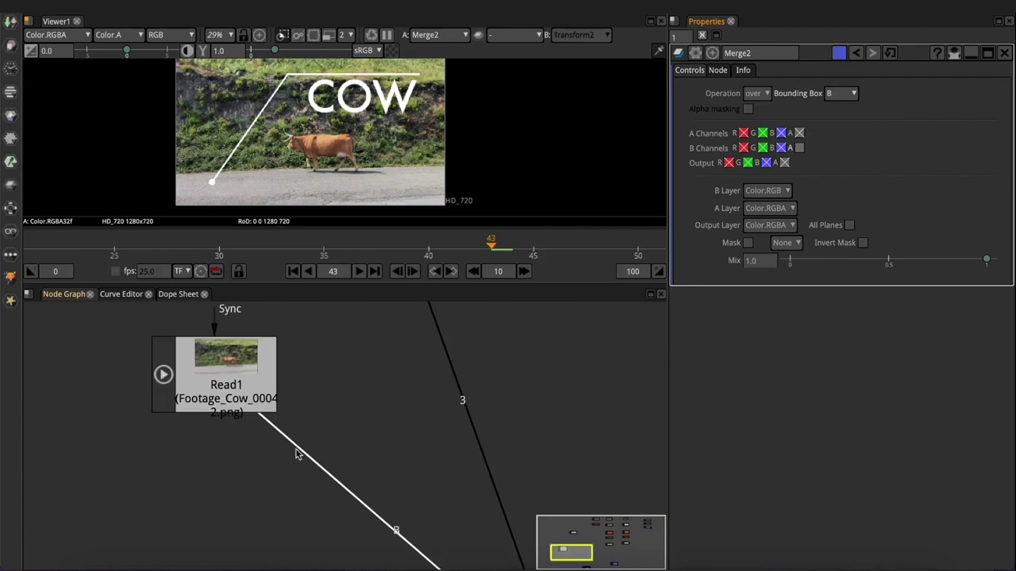
click(237, 385)
drag(238, 389, 227, 366)
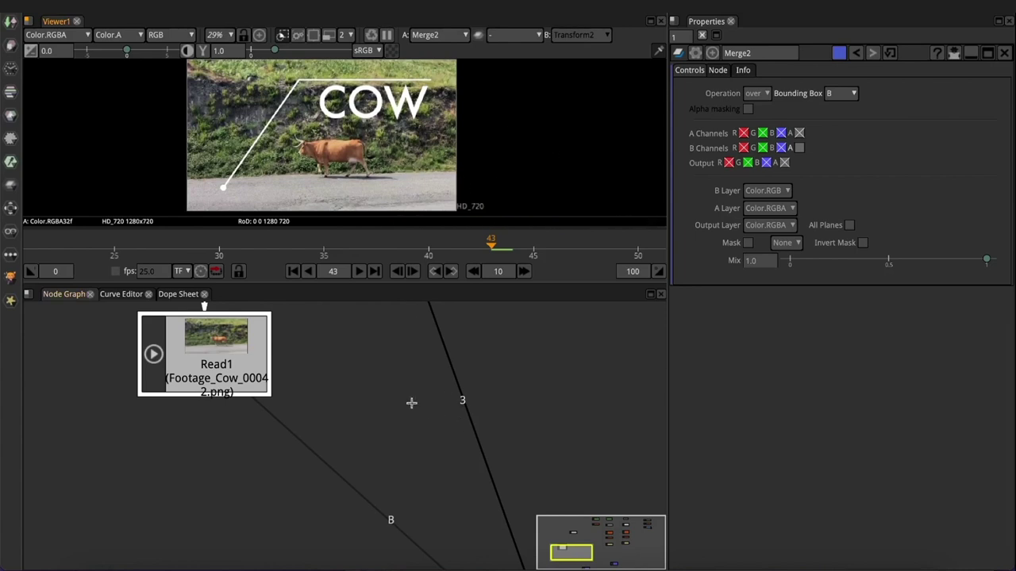
scroll(411, 403, down, 5)
scroll(453, 386, up, 1)
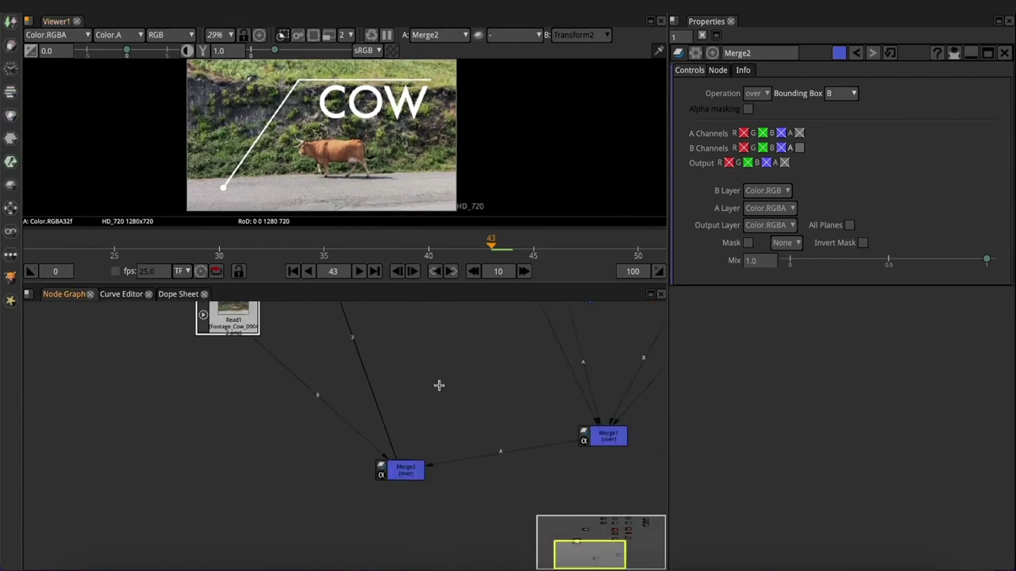
Jump back to frame 23 and examine how the COW label looks over the footage
key(shift+Left)
key(shift+Left)
drag(448, 412, 357, 486)
drag(570, 346, 427, 454)
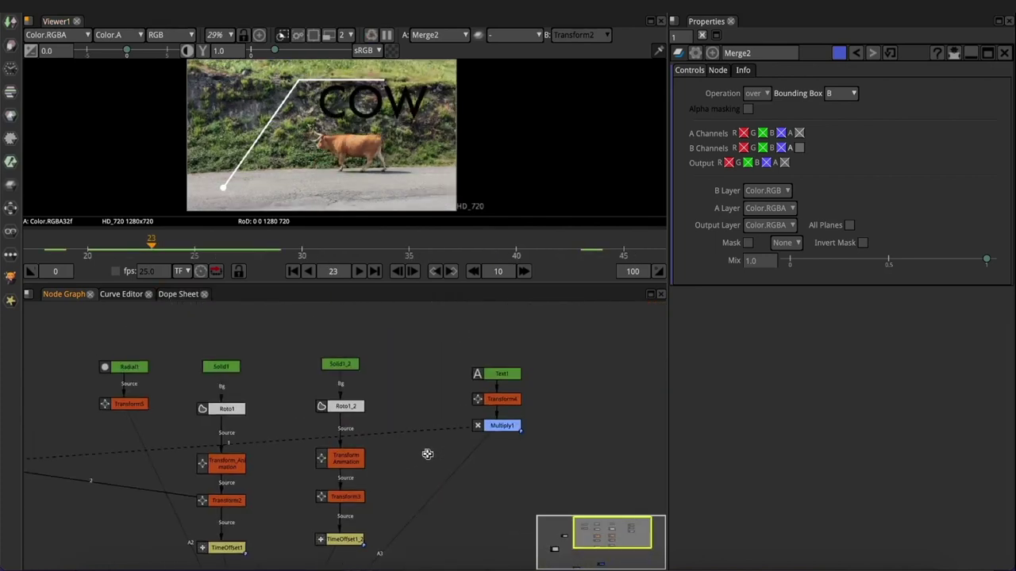
scroll(391, 121, up, 6)
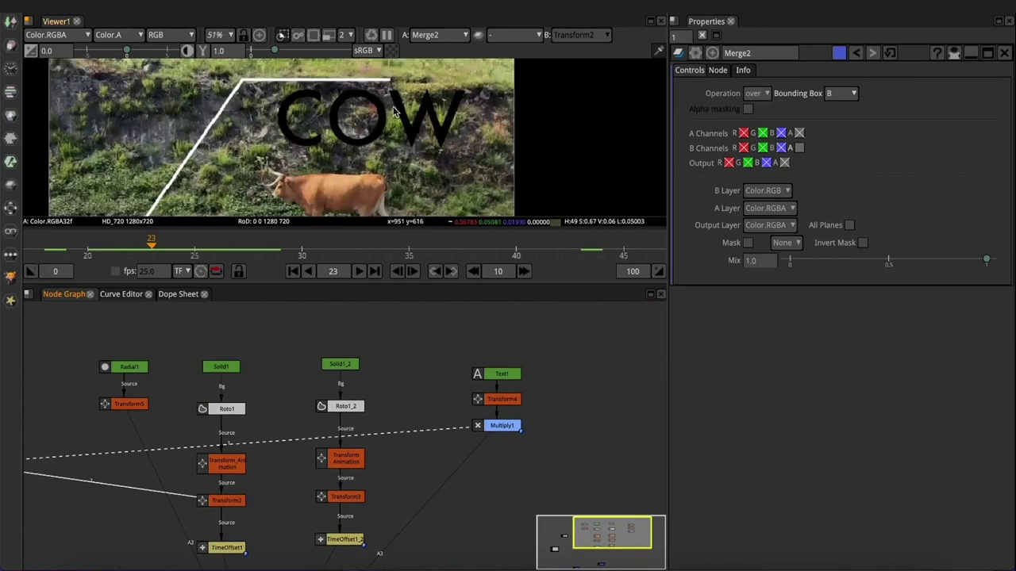
scroll(390, 121, up, 2)
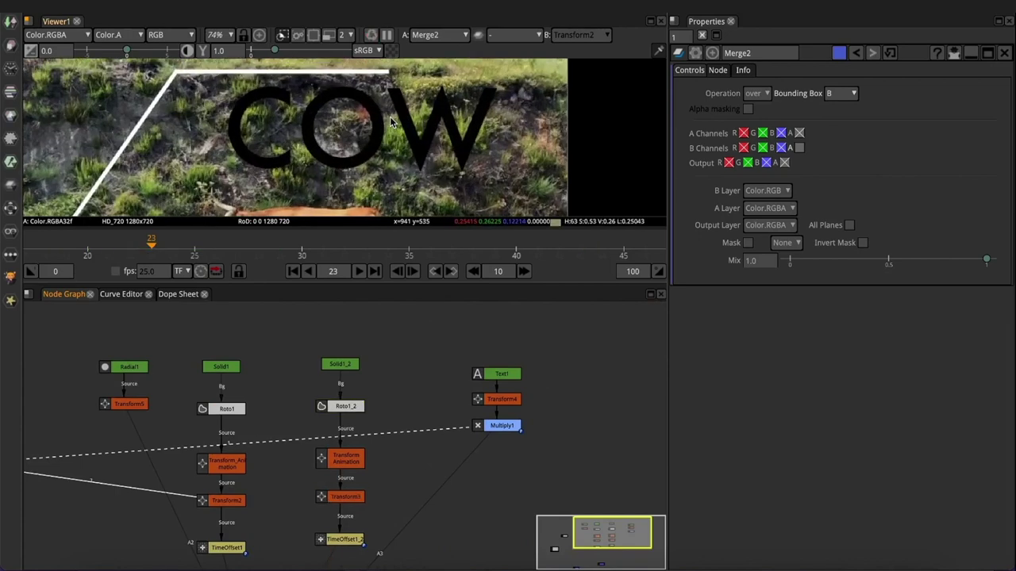
scroll(390, 117, down, 5)
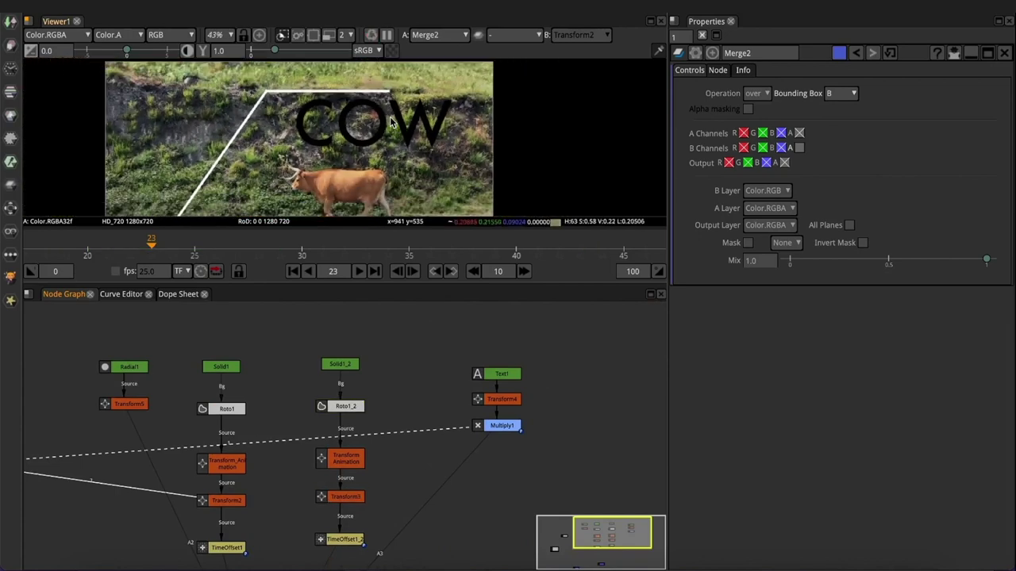
Enable the alpha channel on the Multiply1 node so the flicker also affects the label's transparency
double_click(502, 425)
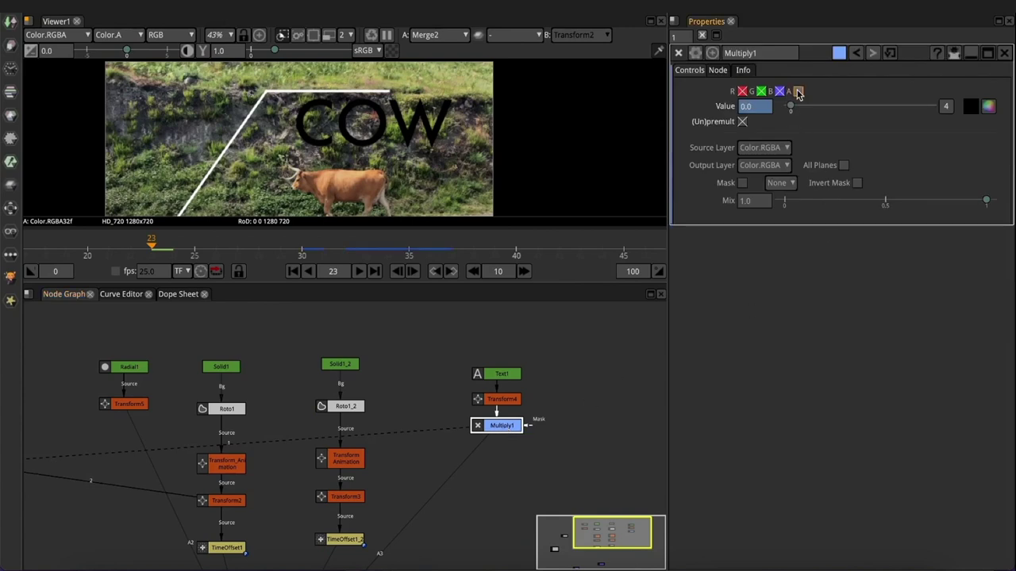
click(799, 92)
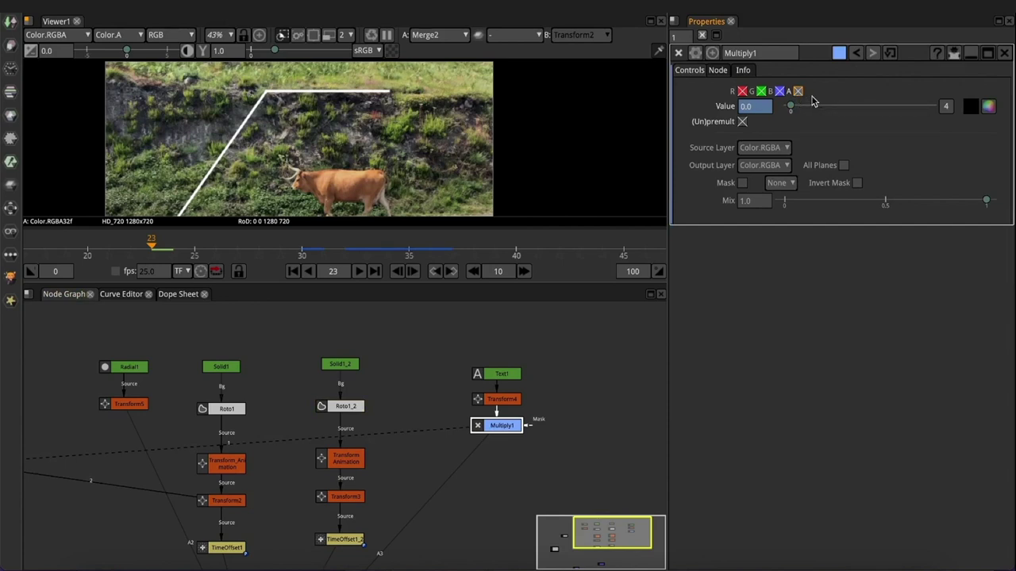
scroll(321, 184, down, 2)
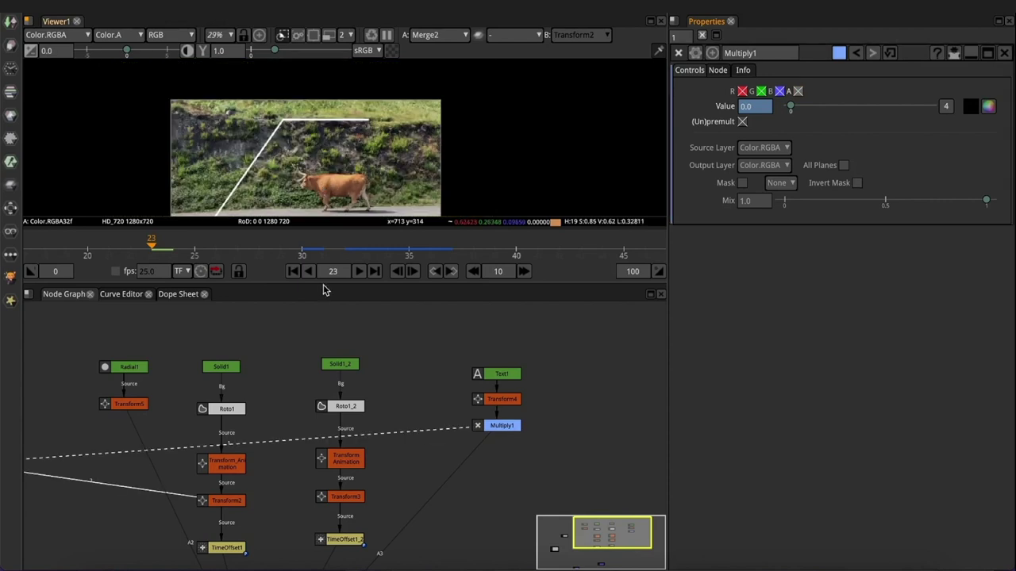
drag(320, 183, 388, 147)
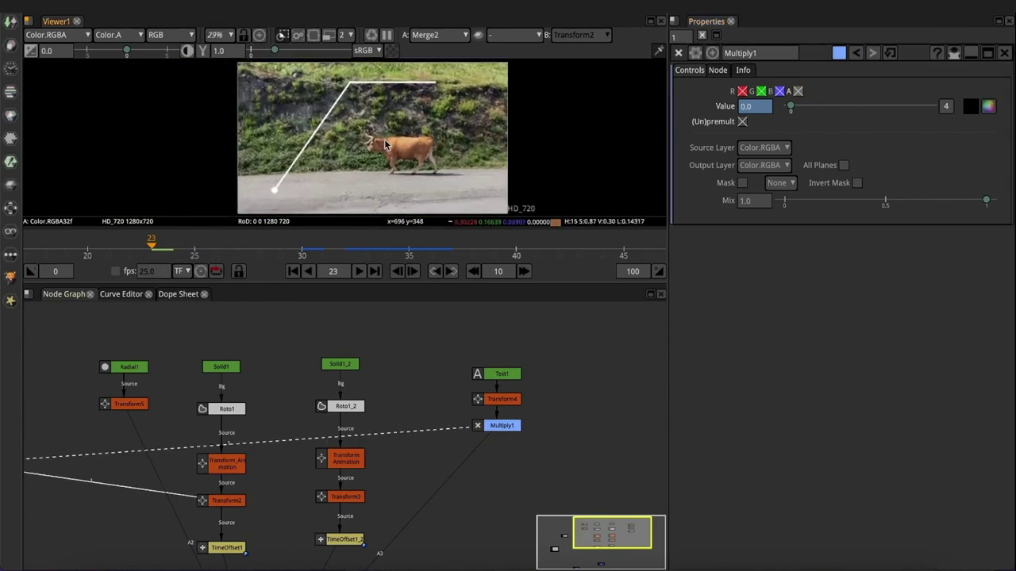
Display the Read1 footage in the viewer and add a Tracker node directly after Read1
drag(236, 423, 497, 318)
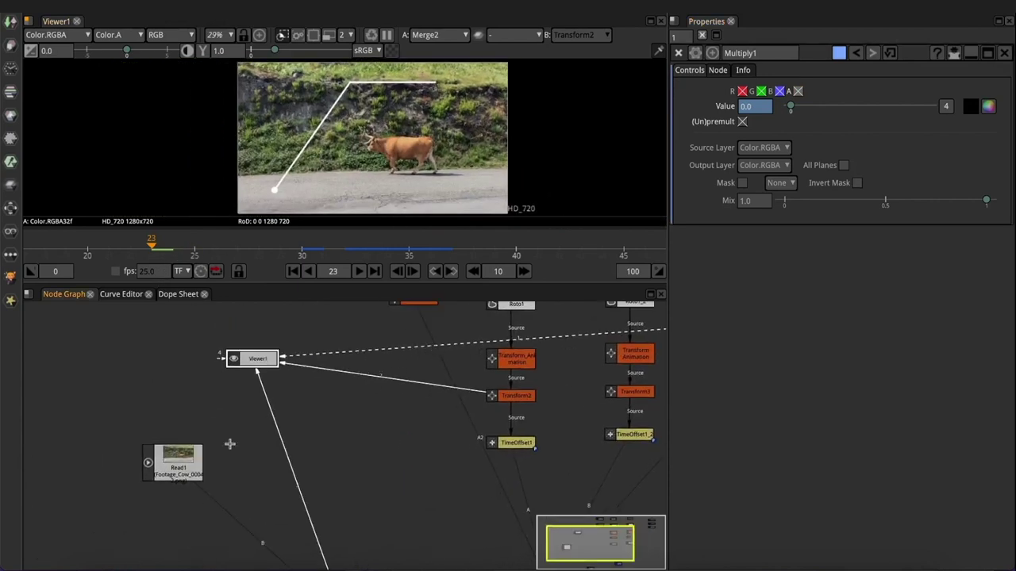
drag(184, 459, 182, 445)
key(1)
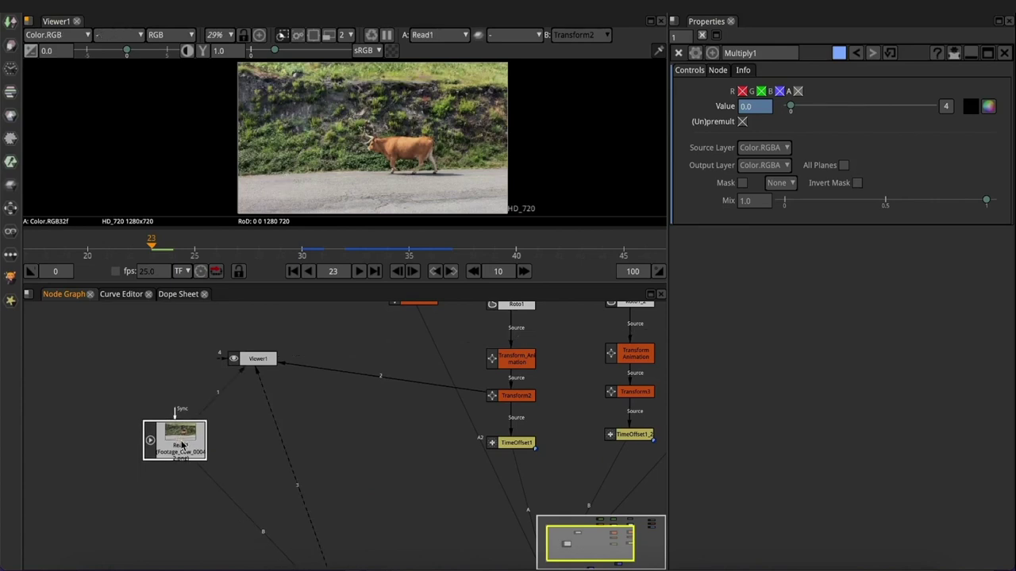
key(Tab)
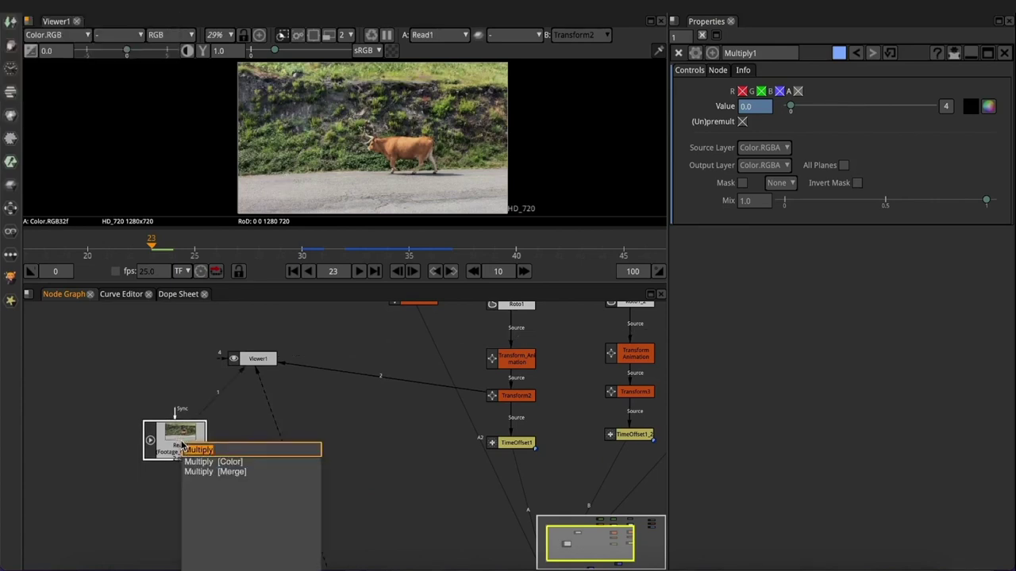
text(tra)
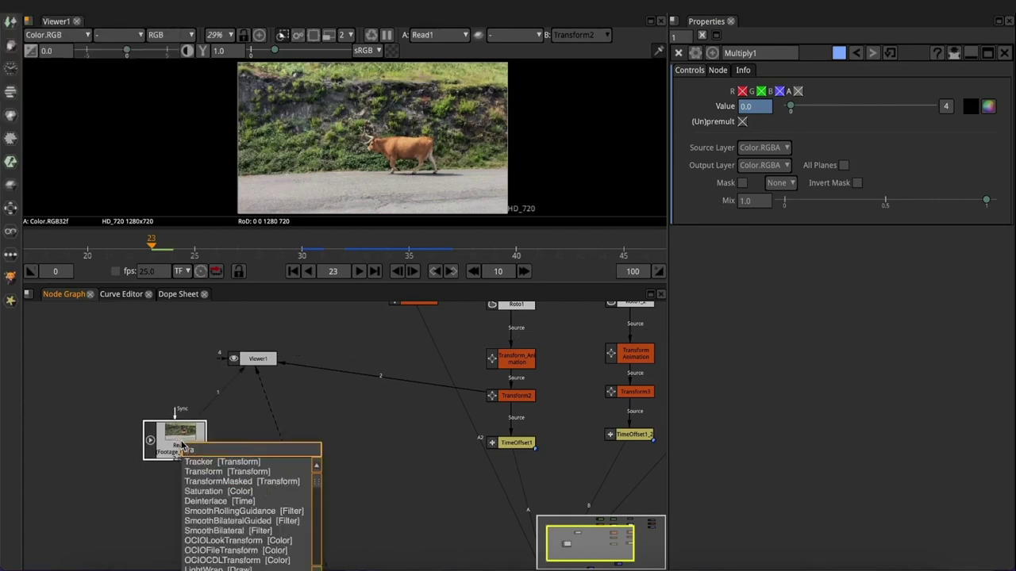
key(Down)
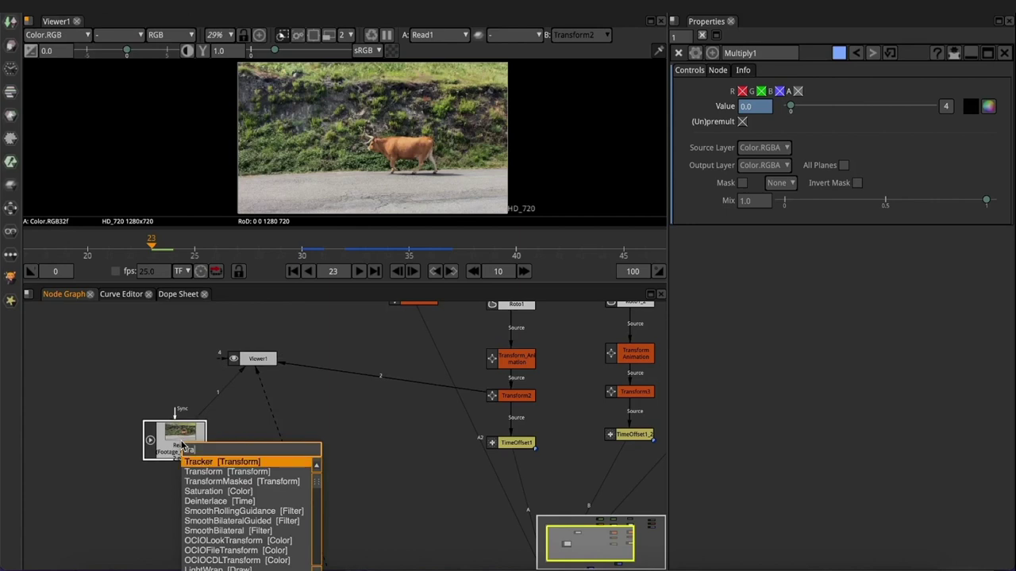
key(Return)
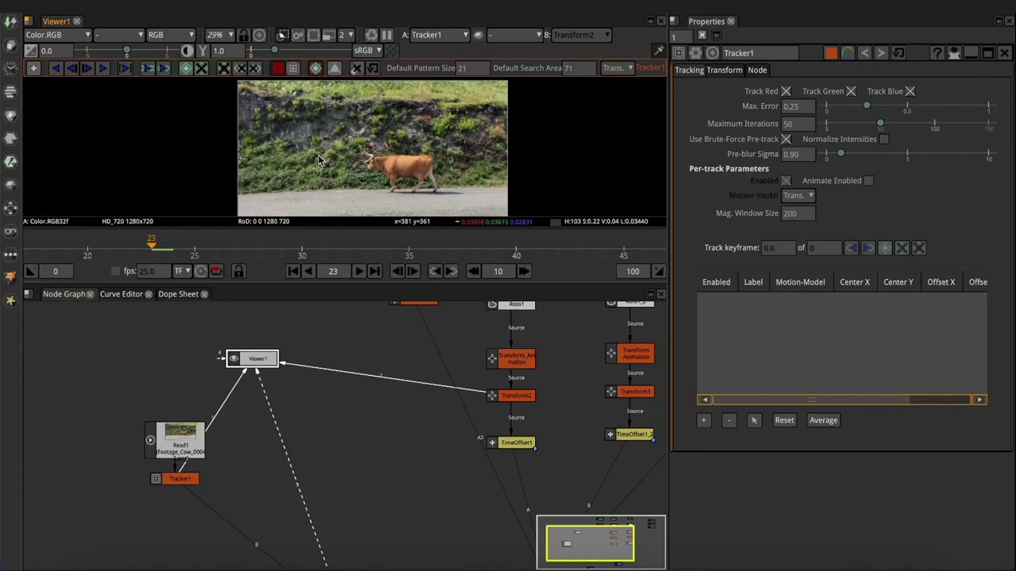
Maximize the viewer with the whole footage in view and go to the first frame
key(space)
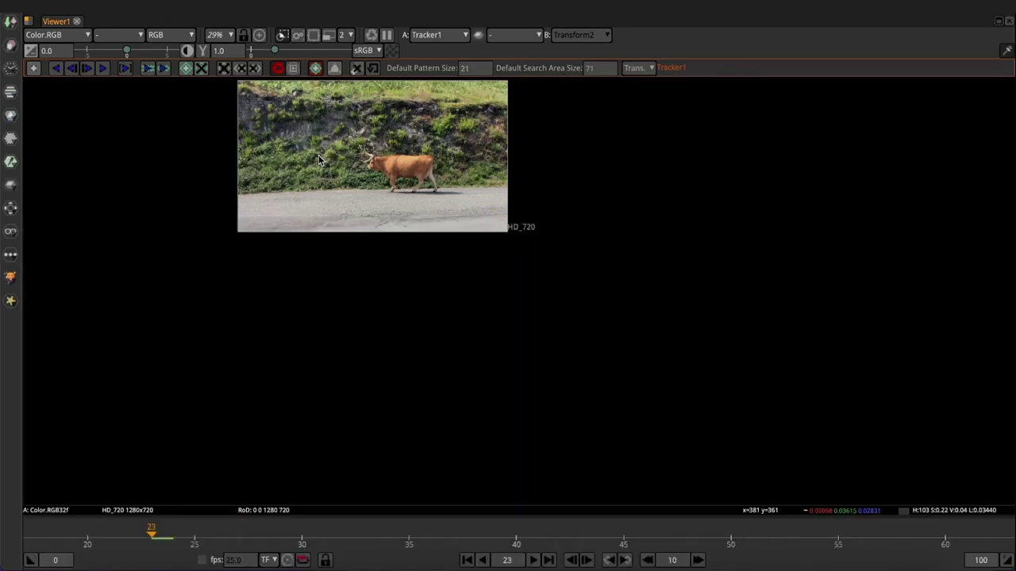
key(f)
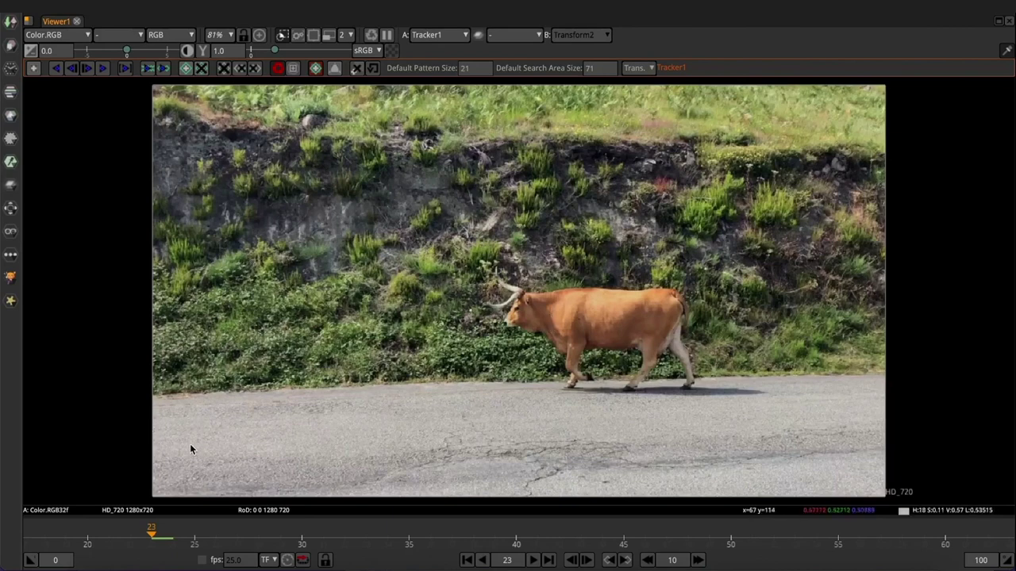
scroll(391, 548, down, 5)
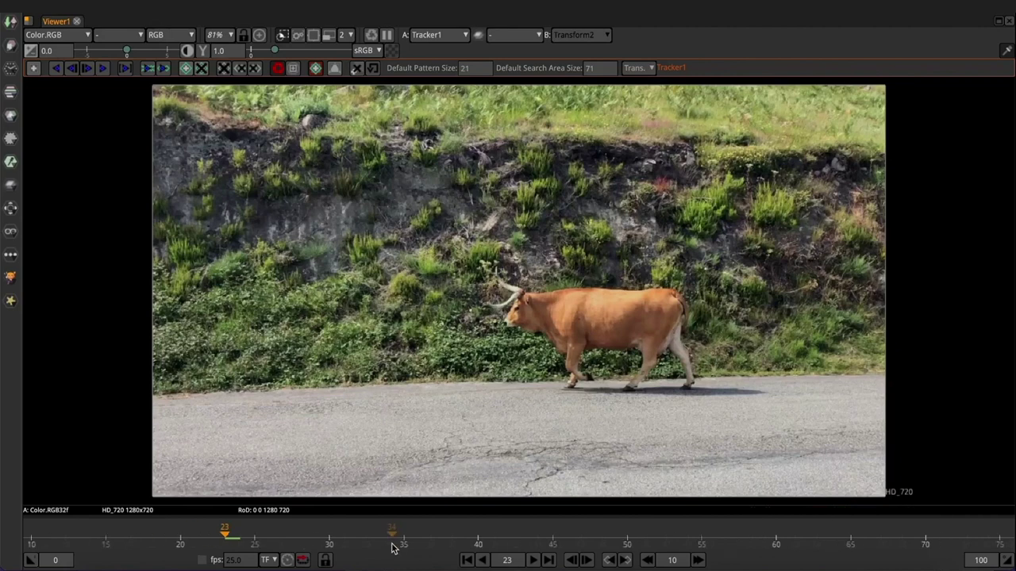
click(467, 560)
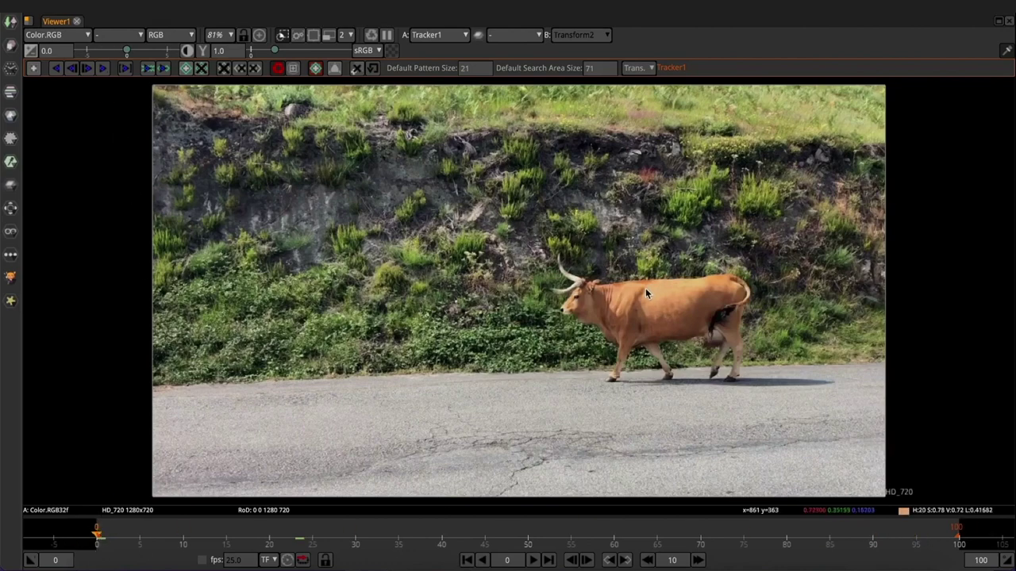
Add a track point on the cow's eye at frame 0
scroll(618, 279, up, 5)
scroll(618, 279, up, 2)
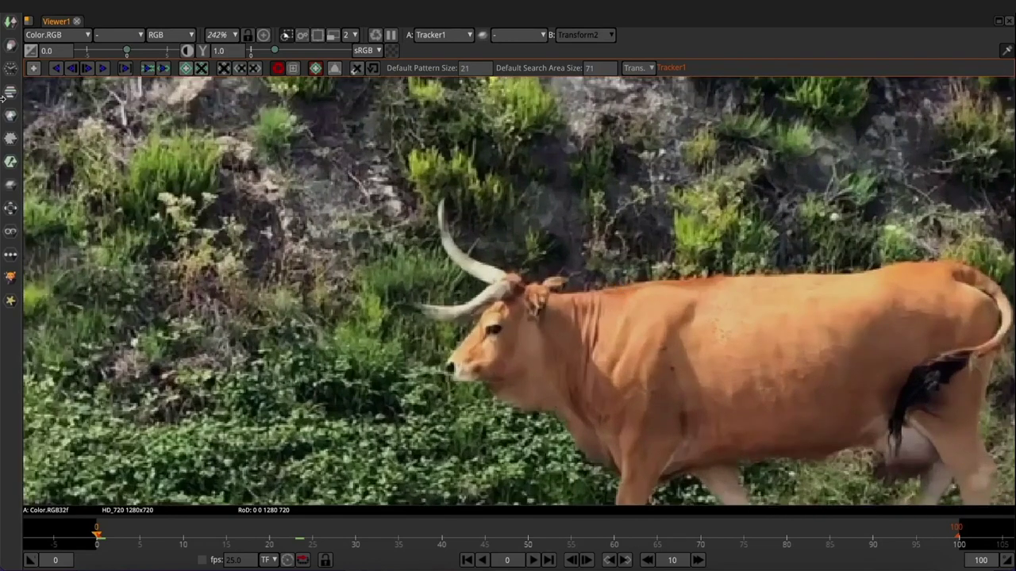
click(35, 68)
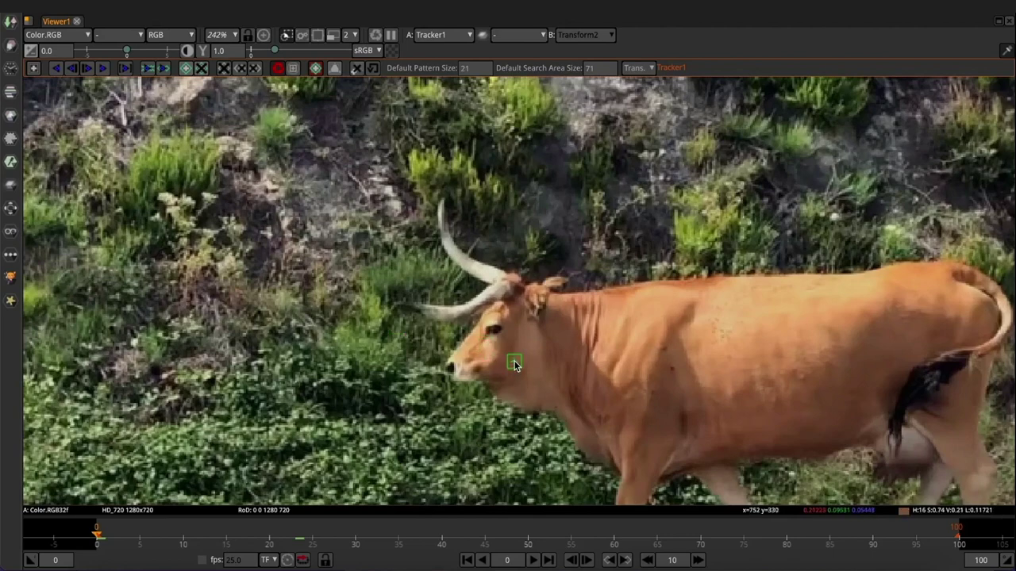
scroll(506, 346, up, 3)
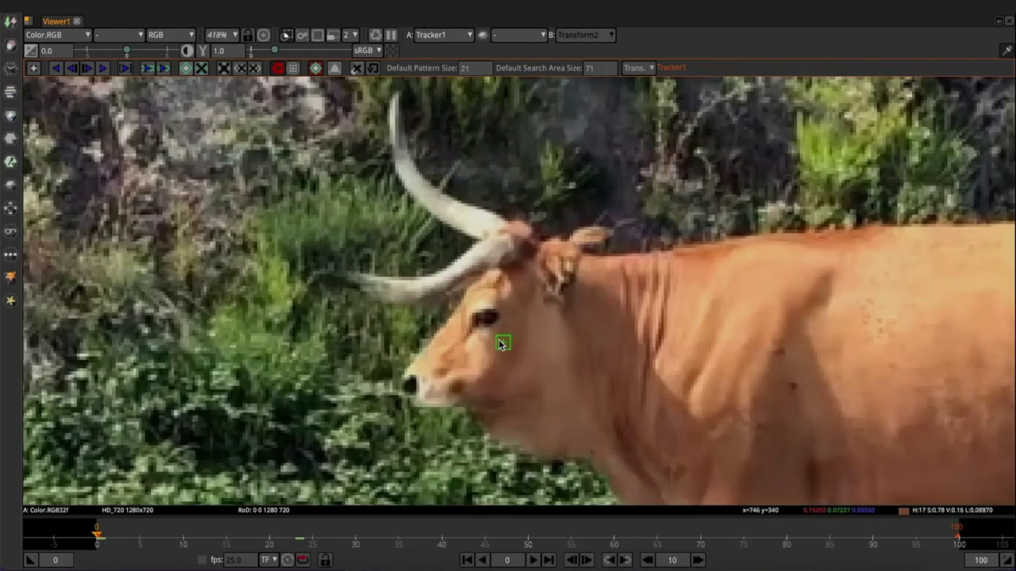
click(485, 318)
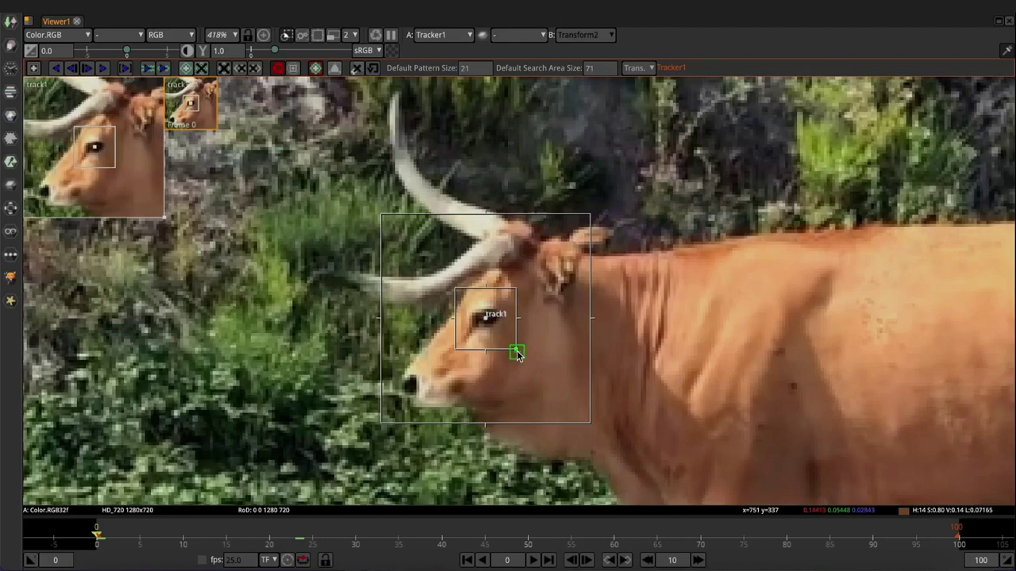
Shrink the track's pattern box tightly around the cow's eye and enlarge its search area to cover the head and part of the horns
mouse_move(517, 353)
mouse_down()
mouse_move(496, 320)
mouse_move(525, 338)
mouse_move(496, 320)
mouse_up()
scroll(484, 325, up, 2)
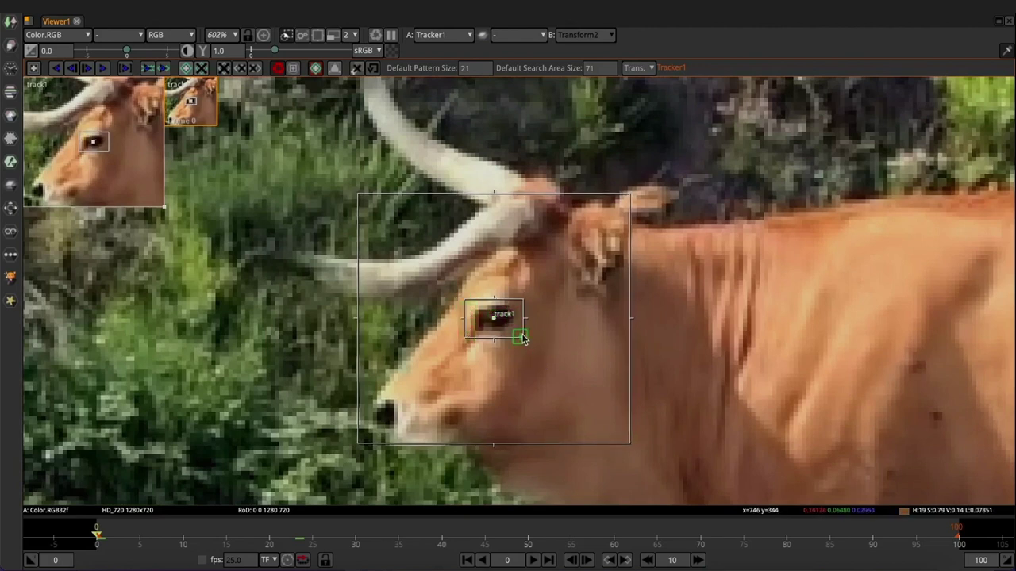
drag(523, 304, 523, 308)
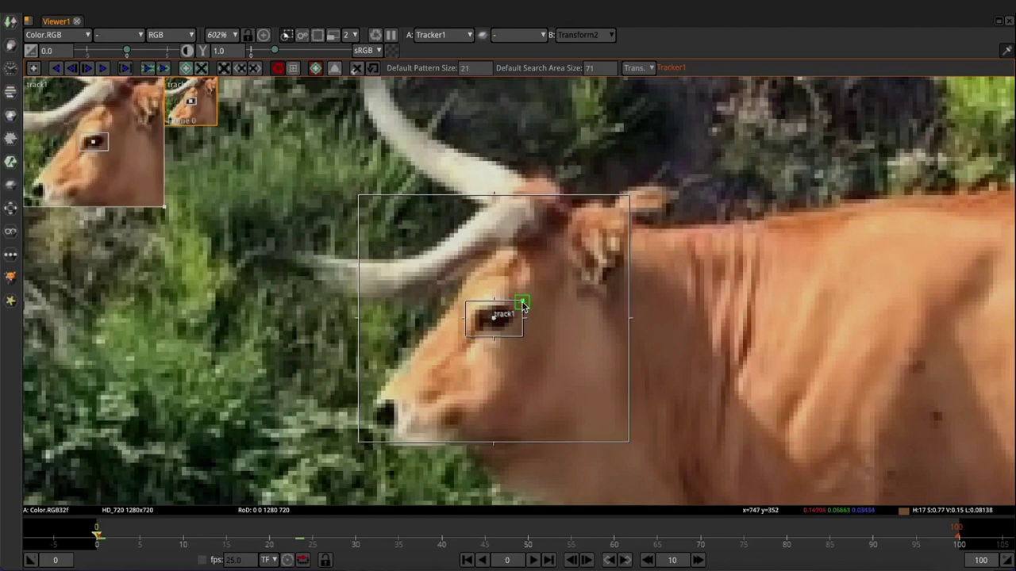
drag(629, 200, 686, 139)
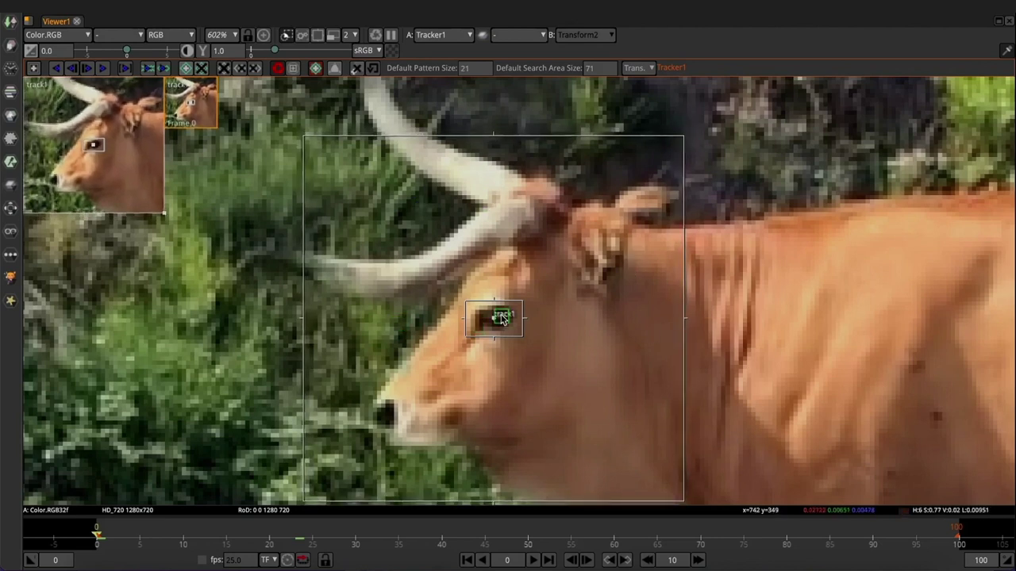
Track the cow's eye forward from frame 0 to frame 100
scroll(517, 323, down, 10)
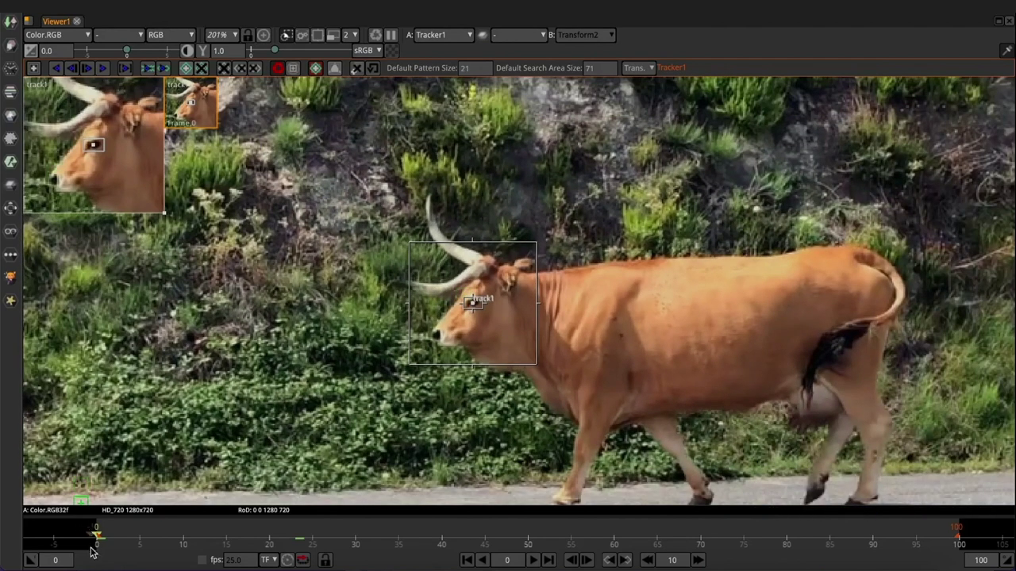
click(101, 70)
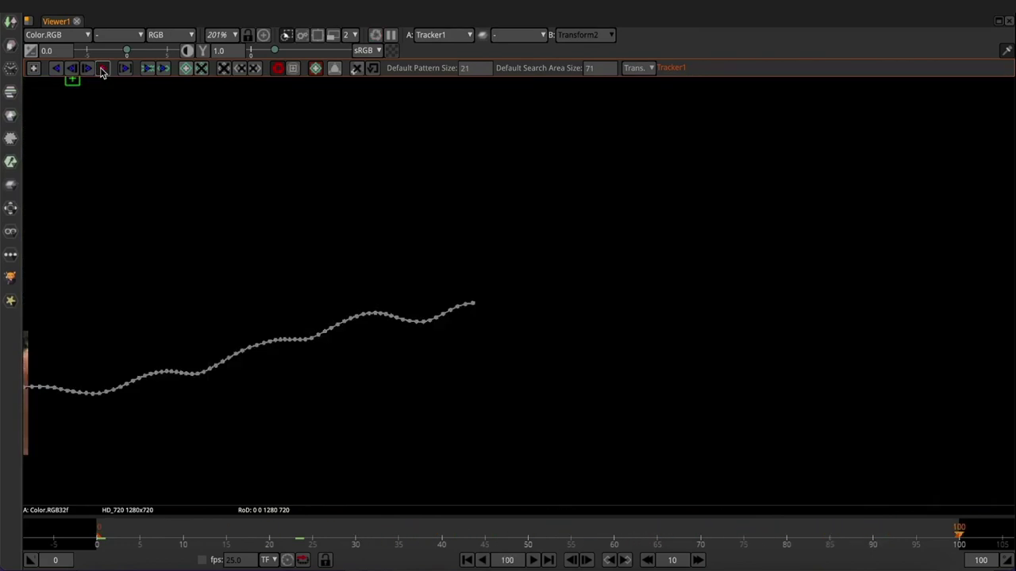
key(f)
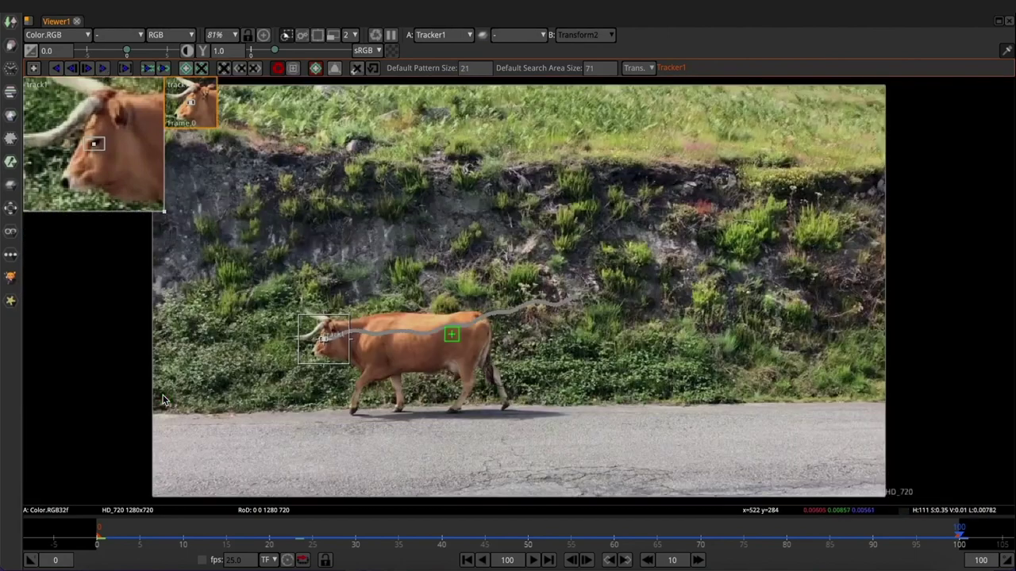
Check that the track stays on the cow's eye by scrubbing from frame 100 back to frame 0
scroll(296, 397, up, 4)
scroll(296, 398, up, 4)
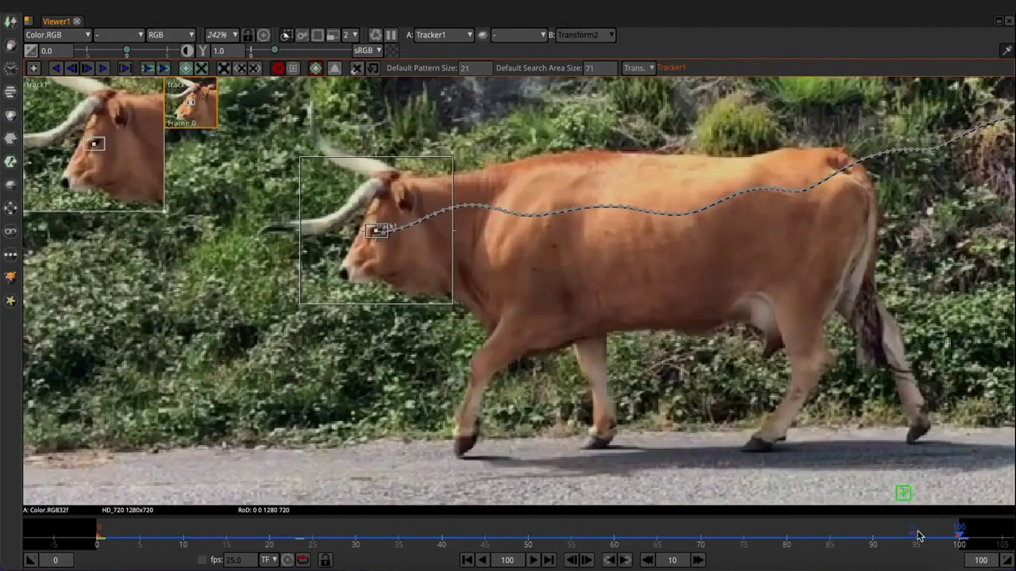
drag(945, 535, 839, 536)
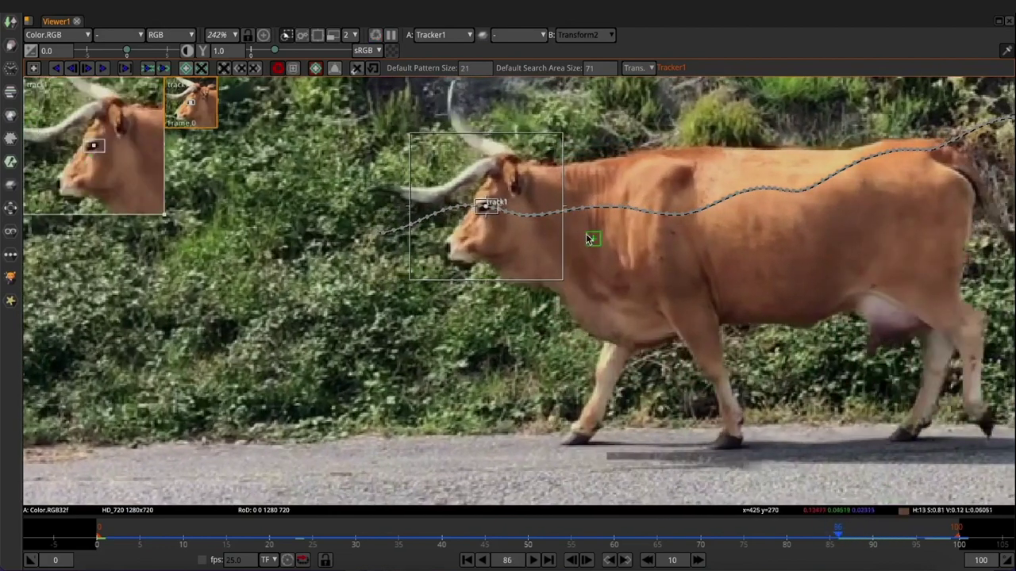
drag(672, 534, 525, 543)
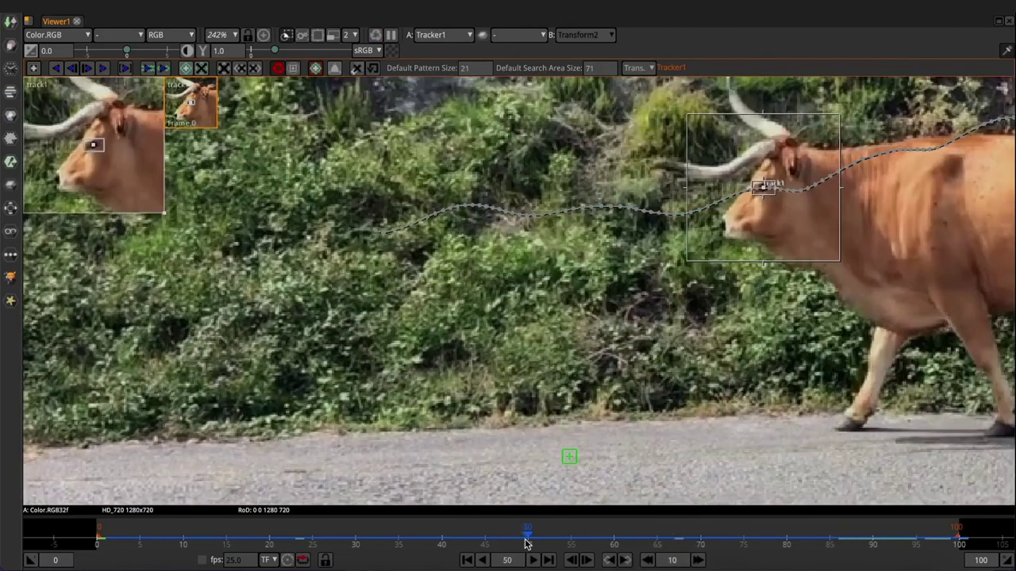
click(353, 543)
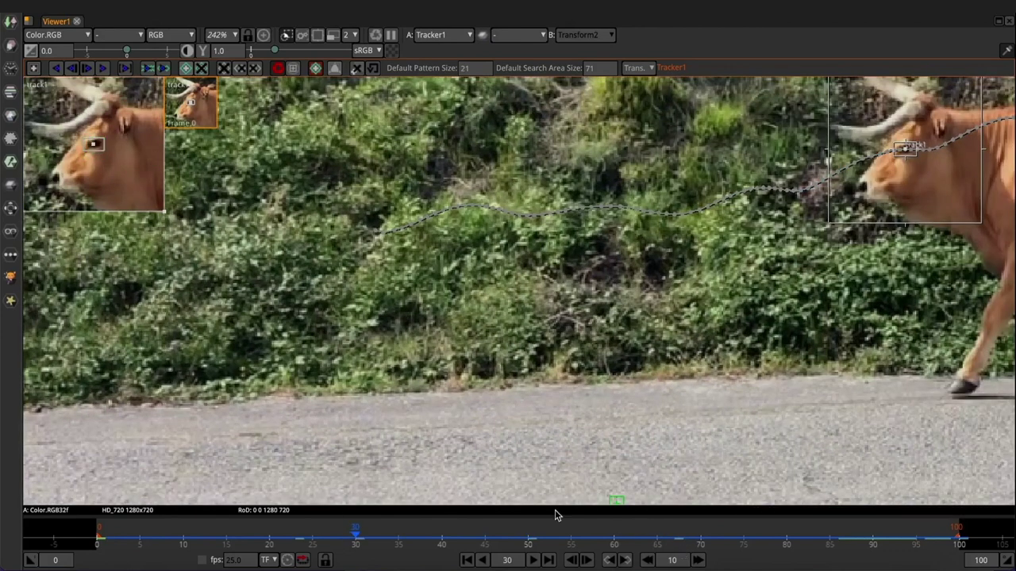
drag(516, 538, 98, 539)
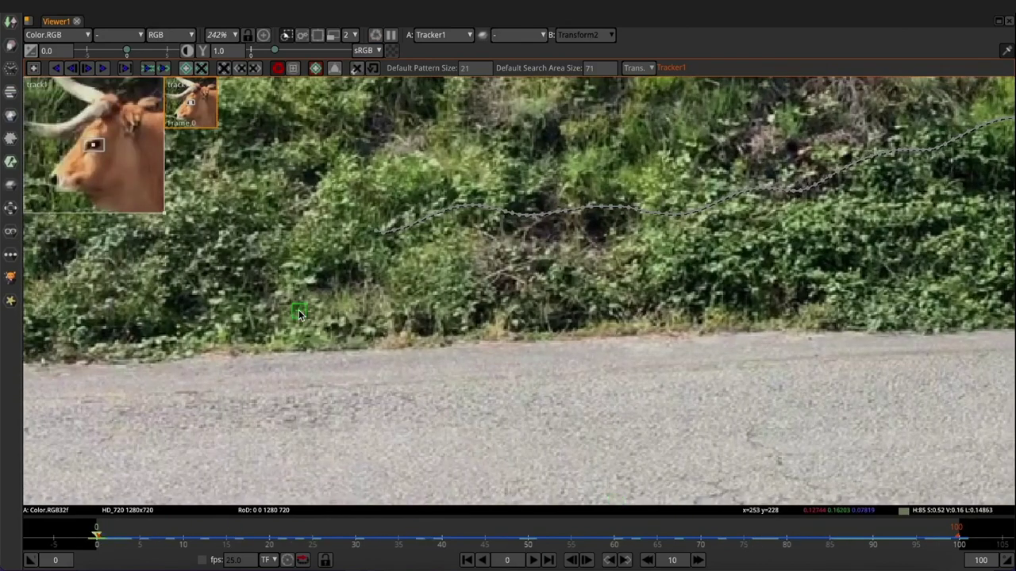
Restore the full workspace layout, fit the footage in the viewer and make the viewer pane taller
key(space)
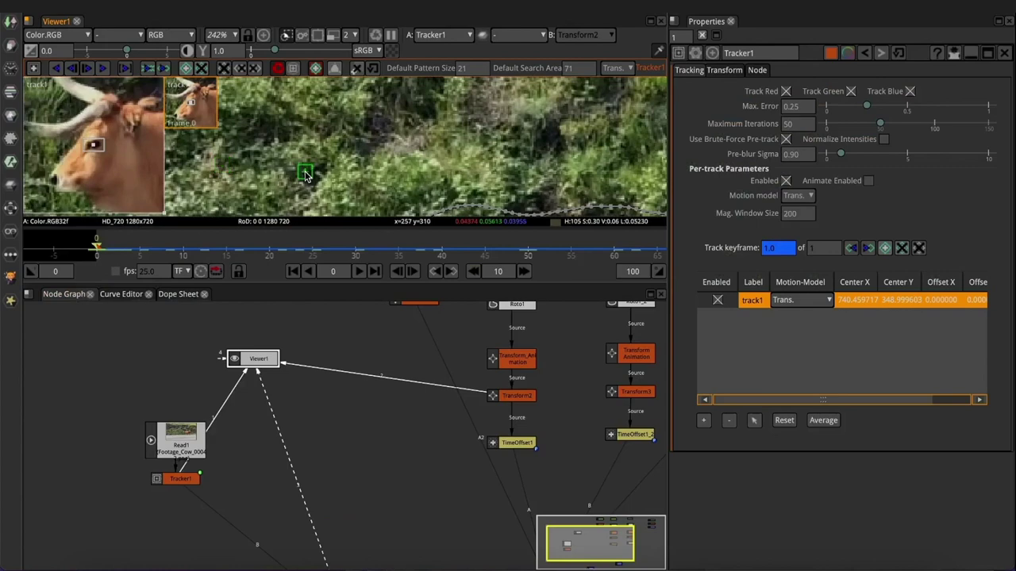
key(f)
drag(336, 282, 330, 352)
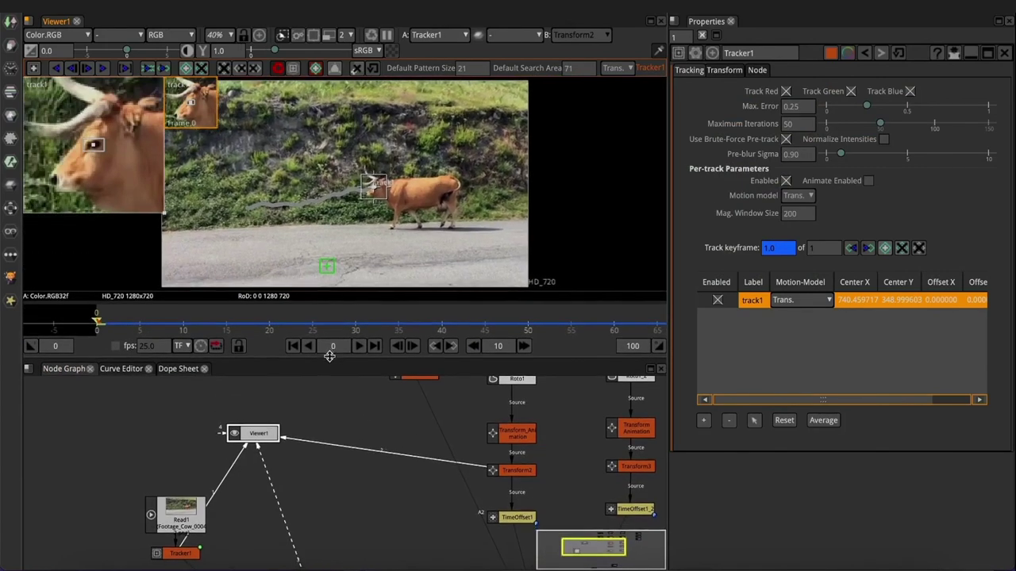
Set Tracker1's motion type to Match-Move and its transform type to Transform
click(179, 554)
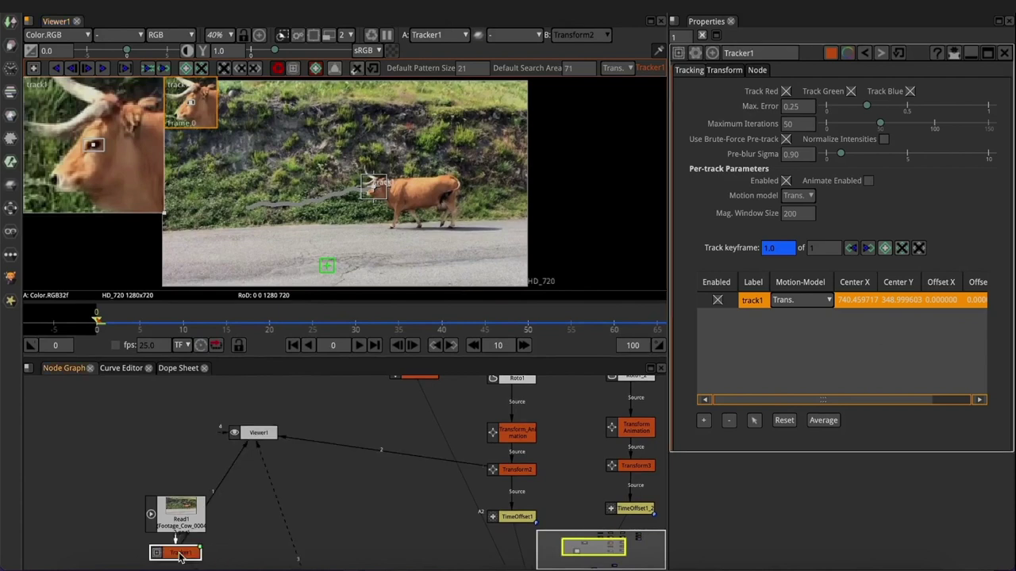
click(725, 71)
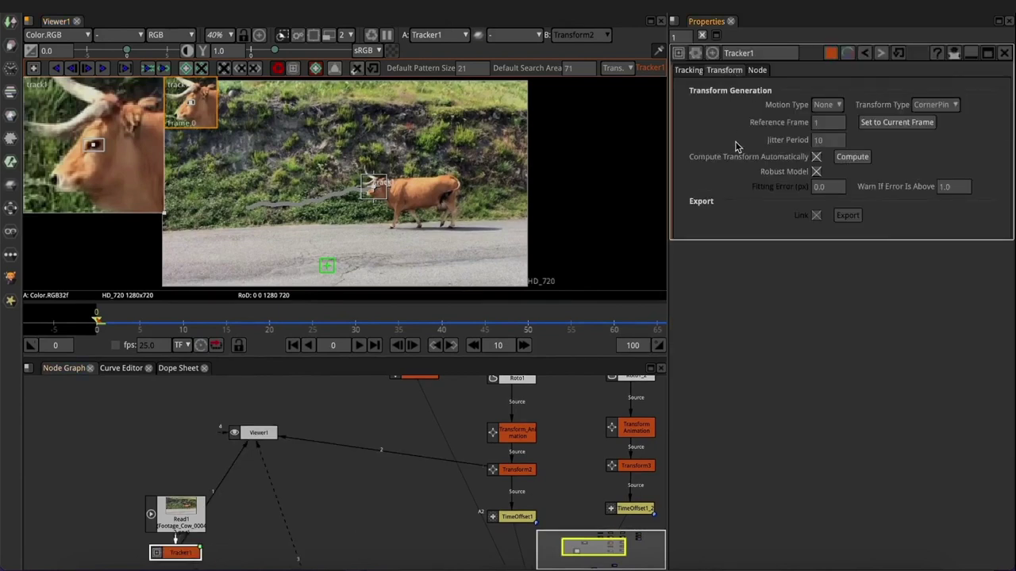
click(839, 106)
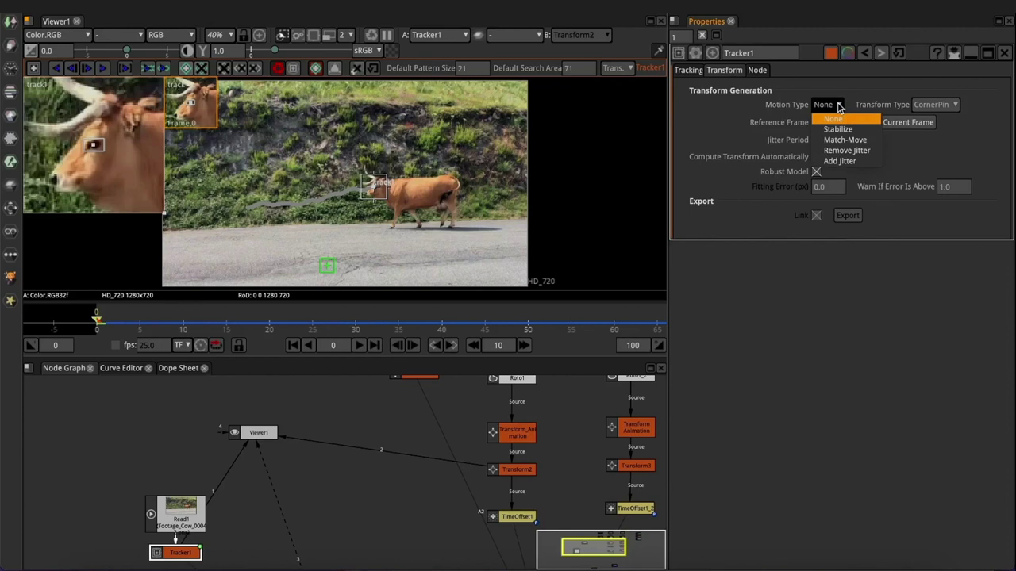
click(875, 146)
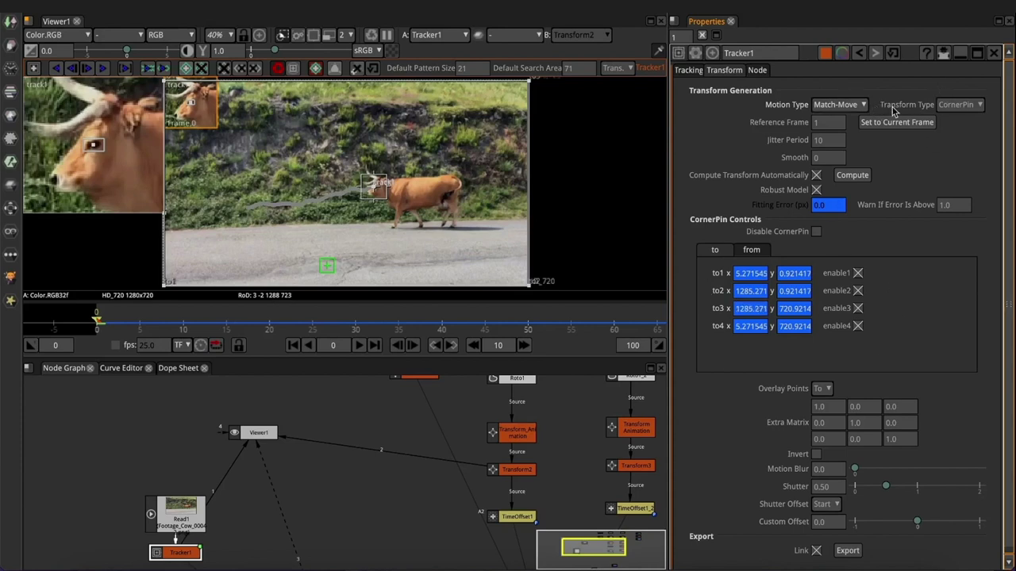
click(958, 106)
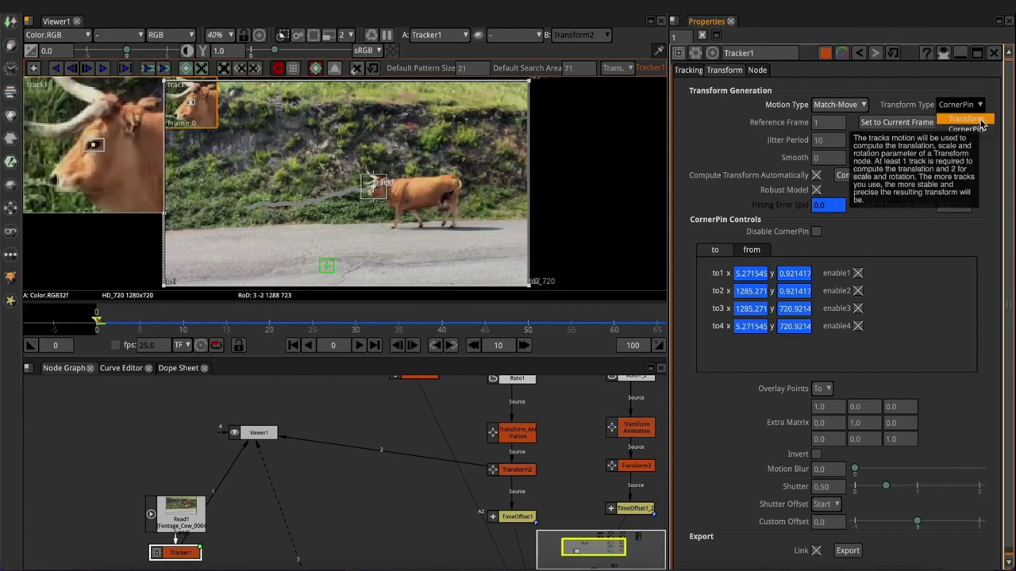
click(980, 120)
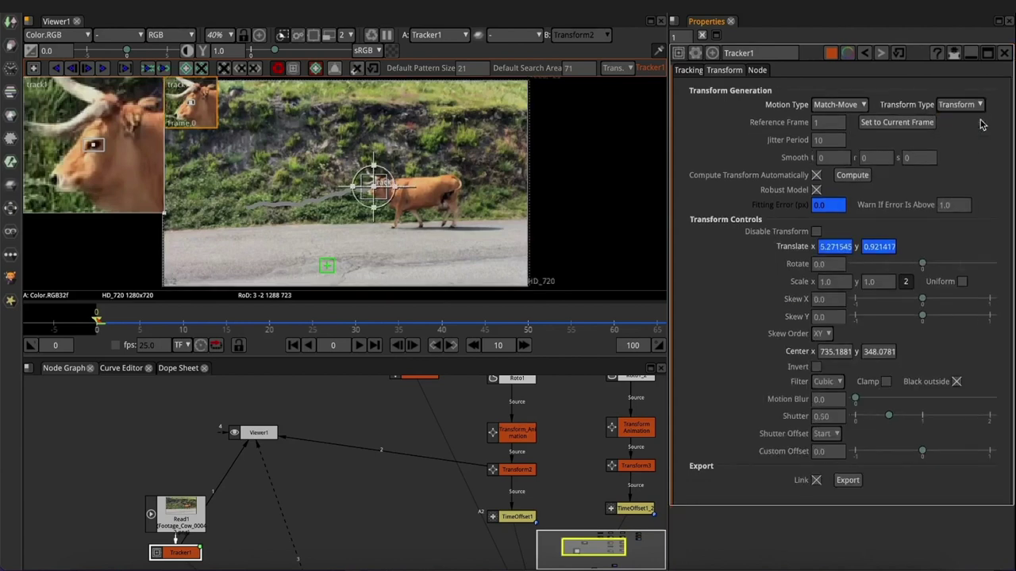
Export Tracker1's motion as a linked Transform node and place it between Tracker1 and Transform2 in the node graph
click(847, 481)
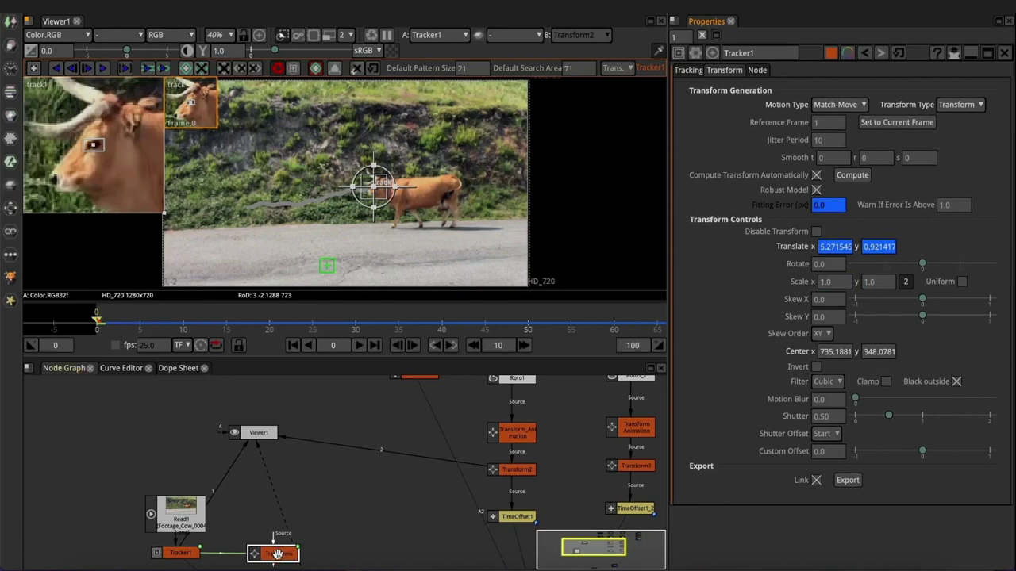
drag(275, 554, 372, 449)
scroll(377, 516, up, 4)
scroll(373, 504, down, 4)
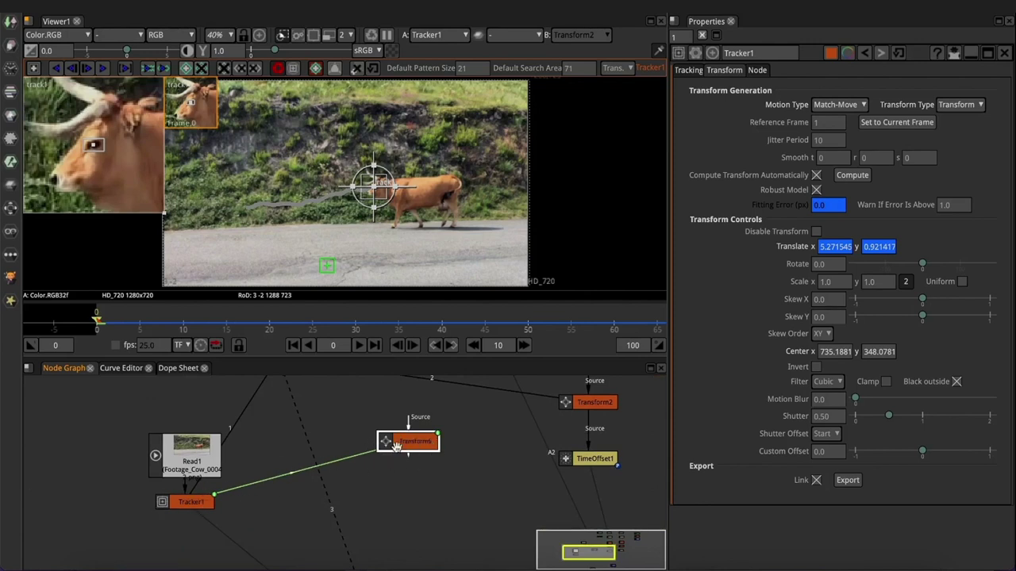
mouse_move(410, 443)
mouse_down()
mouse_move(413, 433)
mouse_move(428, 439)
mouse_up()
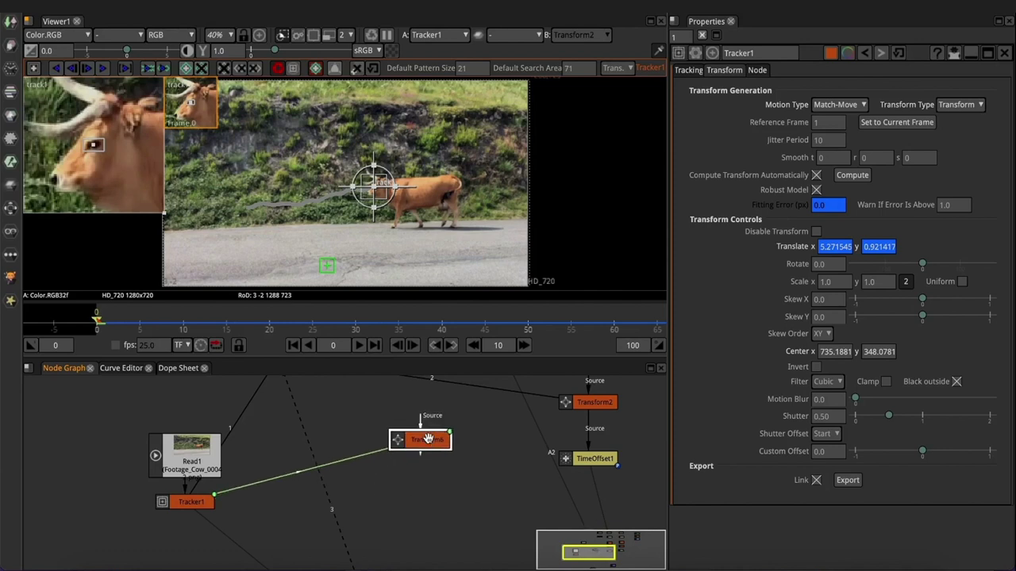
Place Tracker1 beside Read1 and reconnect Merge2's B input from Tracker1 directly to Read1
drag(185, 503, 279, 478)
scroll(279, 481, down, 2)
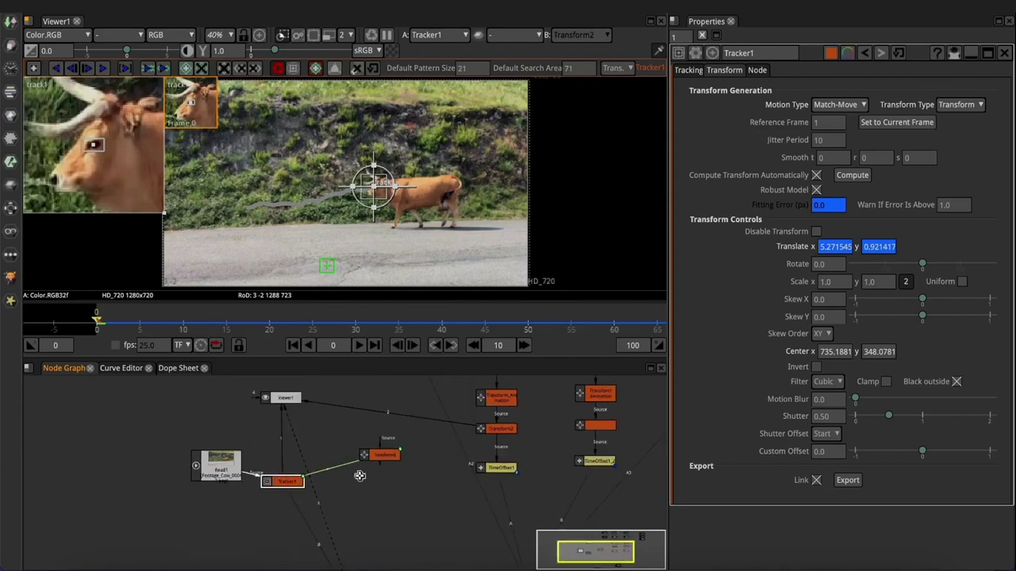
drag(359, 475, 449, 470)
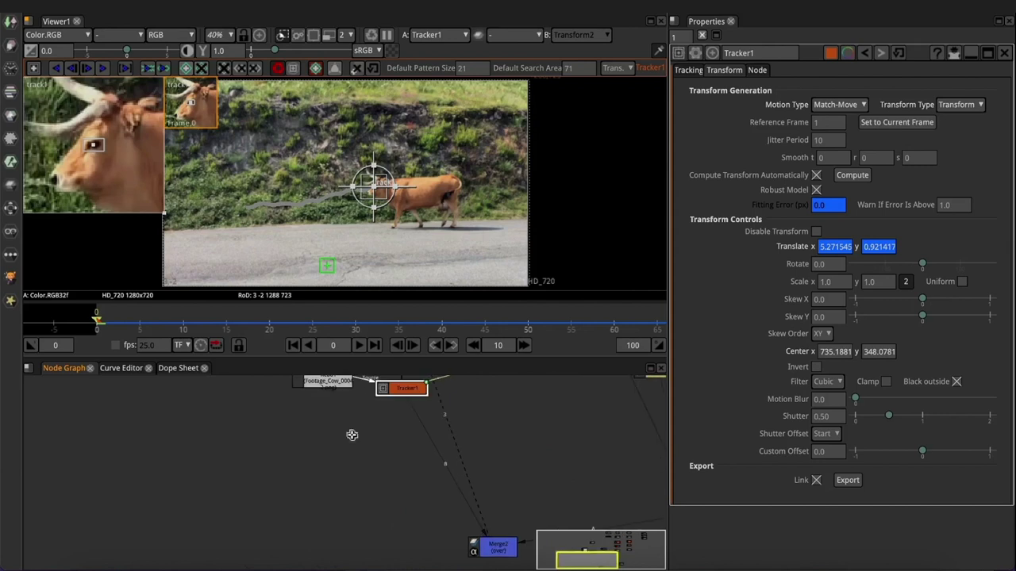
drag(352, 431, 374, 521)
scroll(363, 503, up, 3)
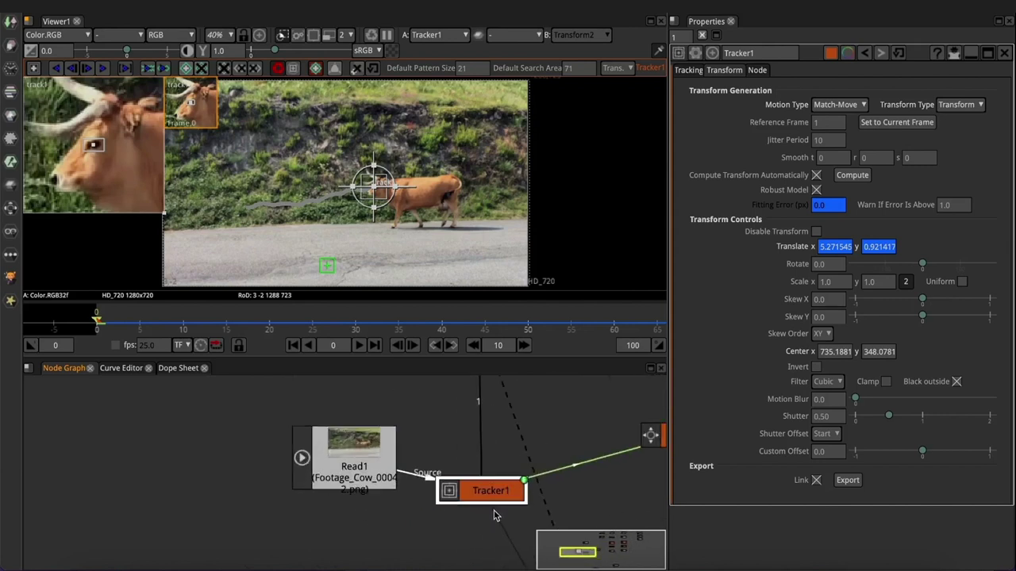
drag(493, 514, 358, 479)
scroll(301, 477, down, 4)
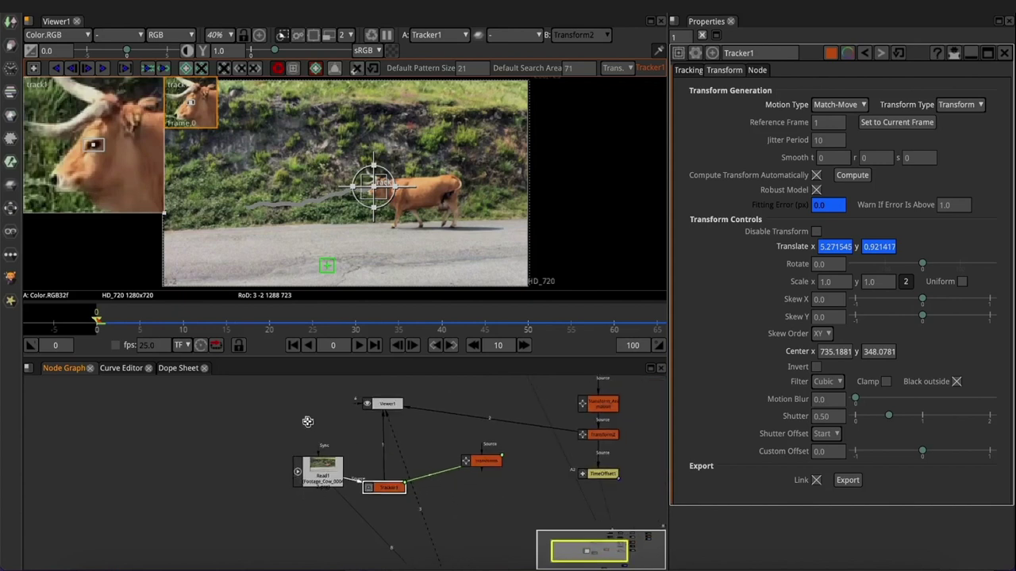
Move the exported Transform node down beside Merge1, with Merge2 lowered to make room, and clear the open node properties
scroll(308, 421, right, 5)
drag(277, 383, 352, 493)
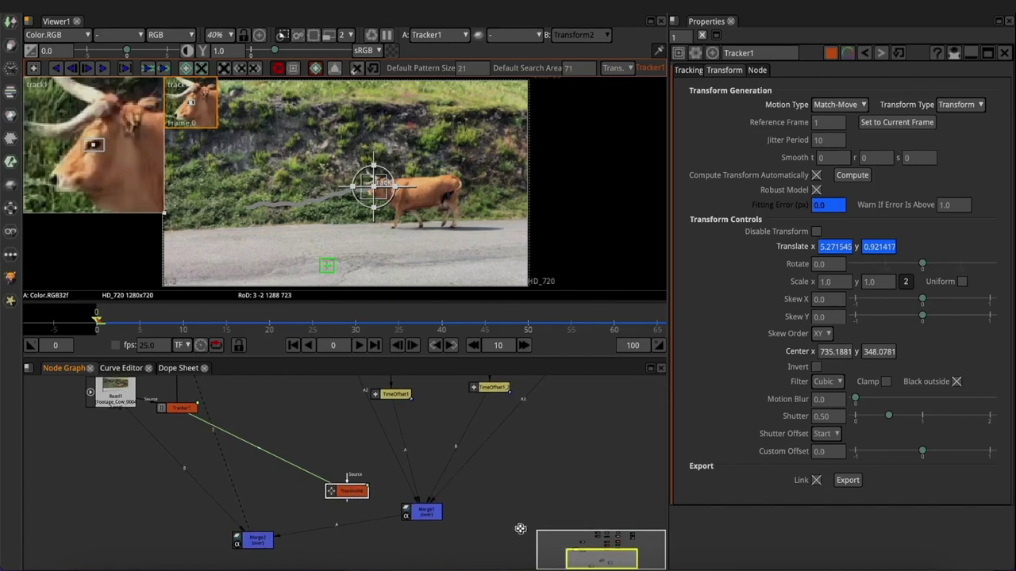
drag(519, 532, 533, 431)
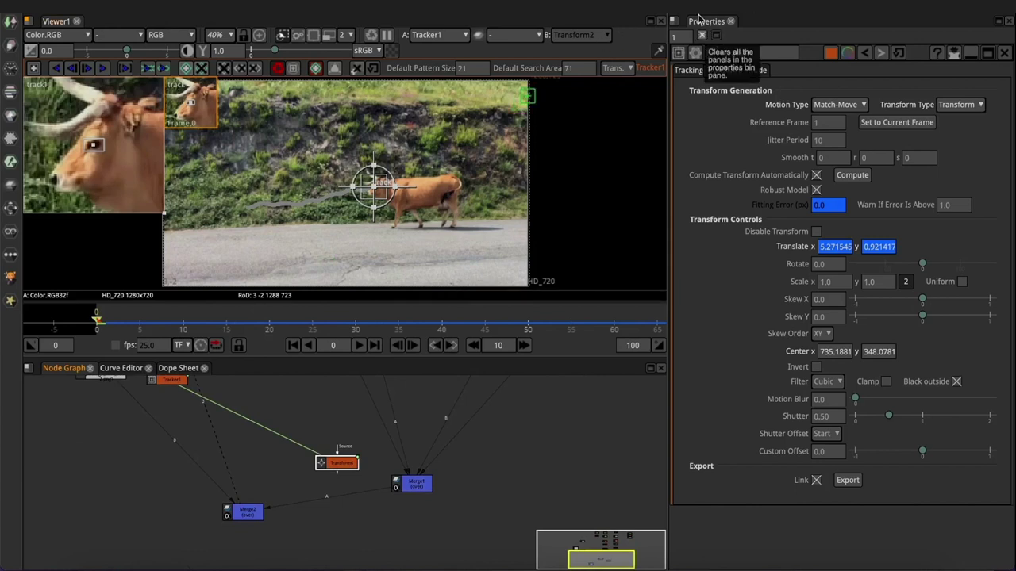
click(703, 38)
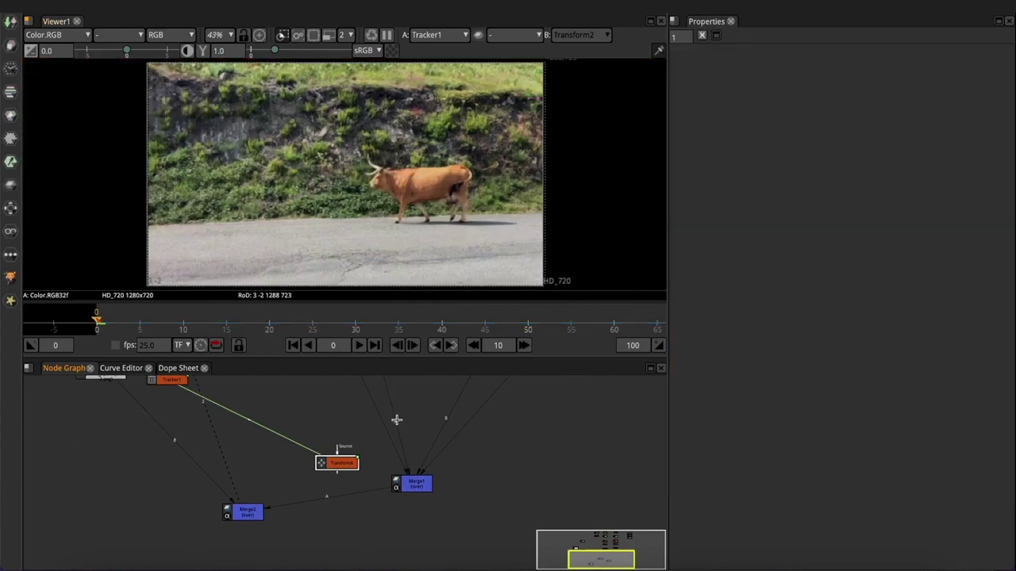
drag(247, 514, 249, 553)
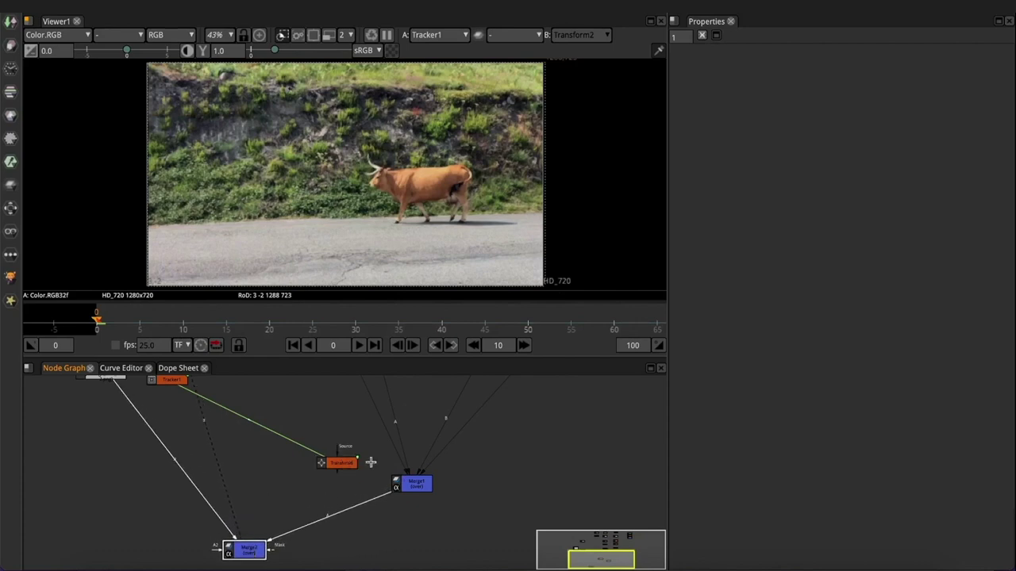
Insert the exported Transform between Merge1 and Merge2, and view Merge2's output at frame 25
drag(459, 405, 445, 527)
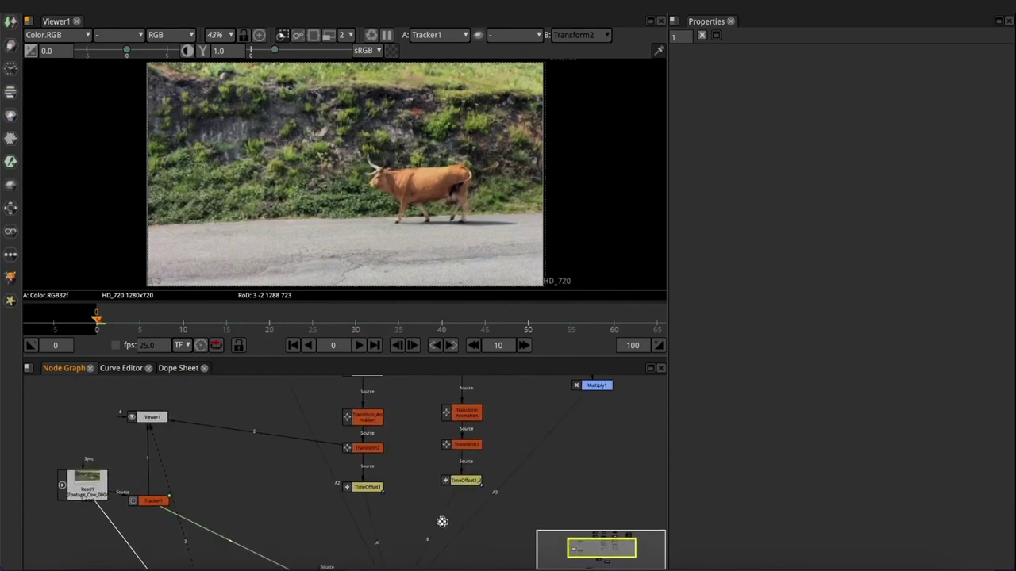
drag(439, 394, 409, 430)
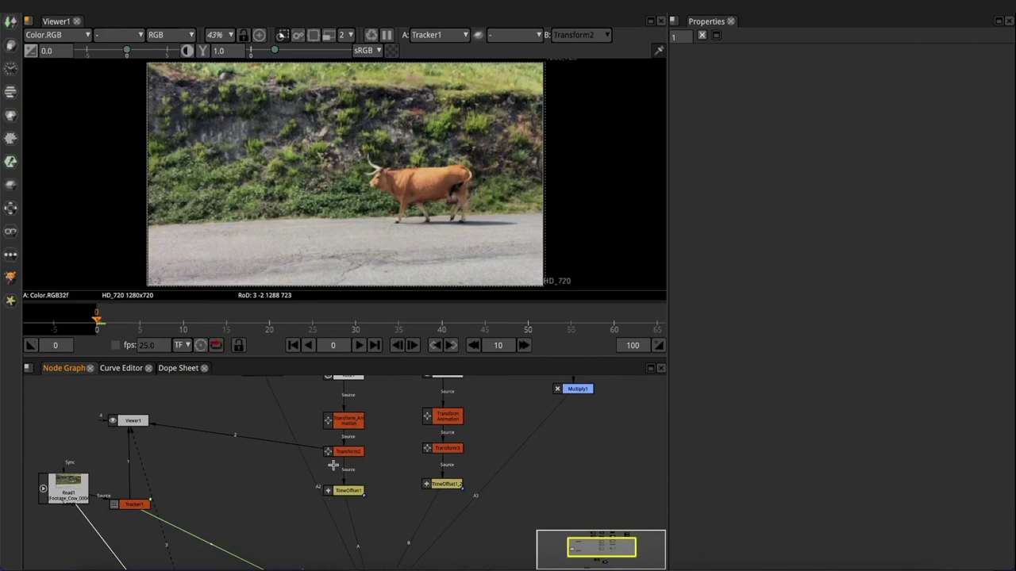
drag(387, 511, 411, 386)
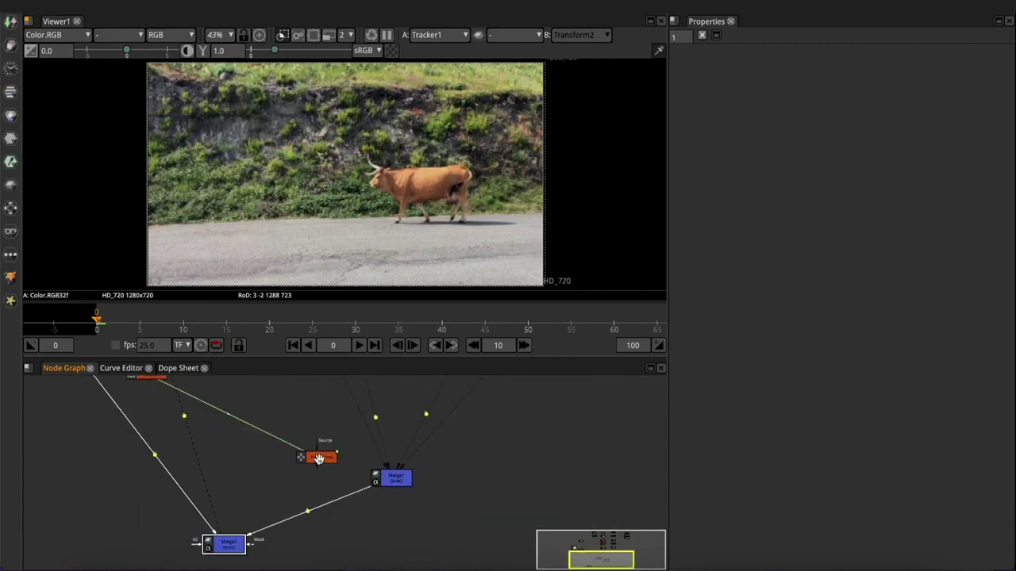
drag(318, 459, 390, 532)
click(229, 545)
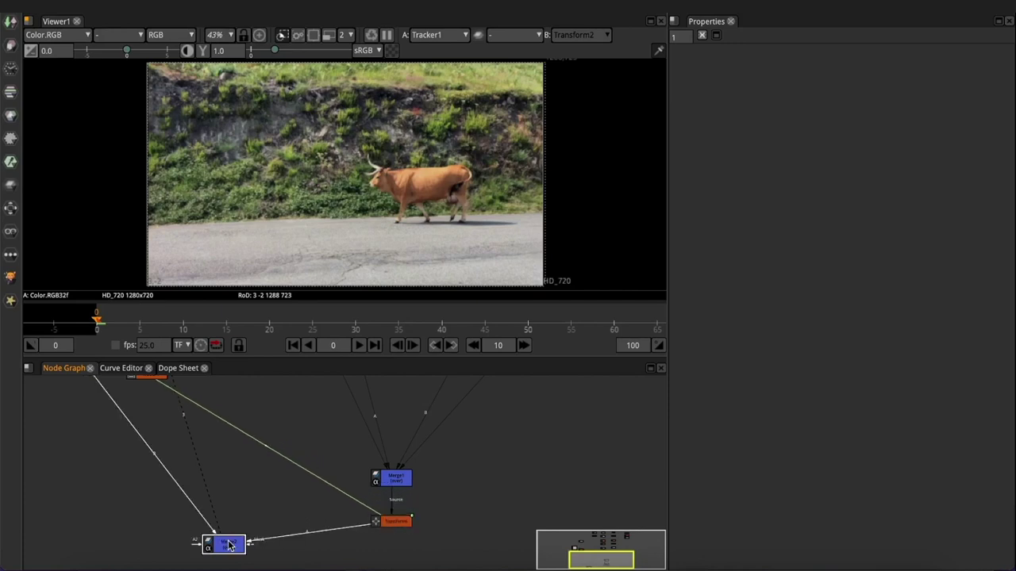
drag(107, 319, 312, 328)
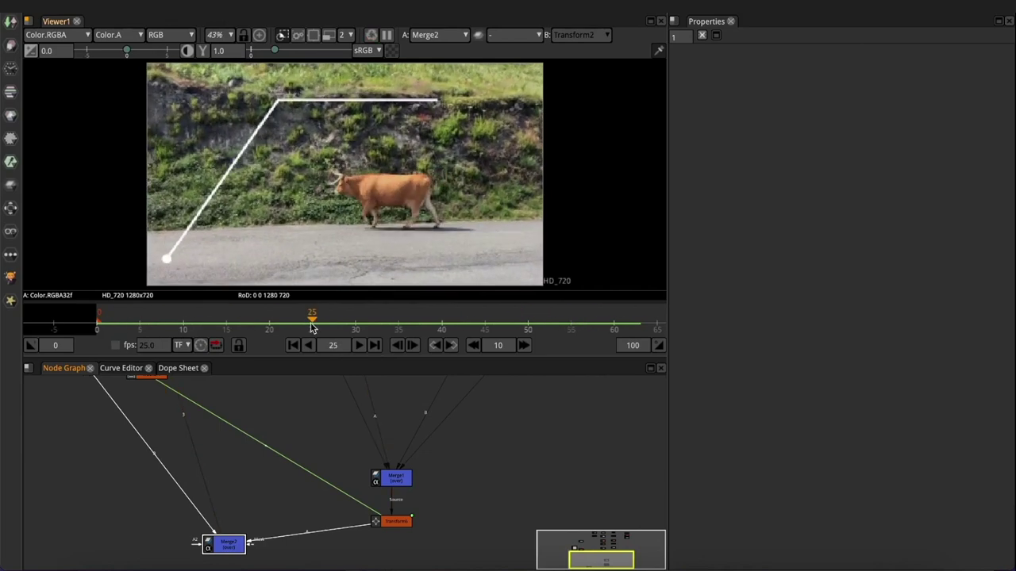
Space Merge1 and Transform6 apart and insert a new Transform node between them
drag(396, 482, 396, 474)
drag(393, 522, 394, 546)
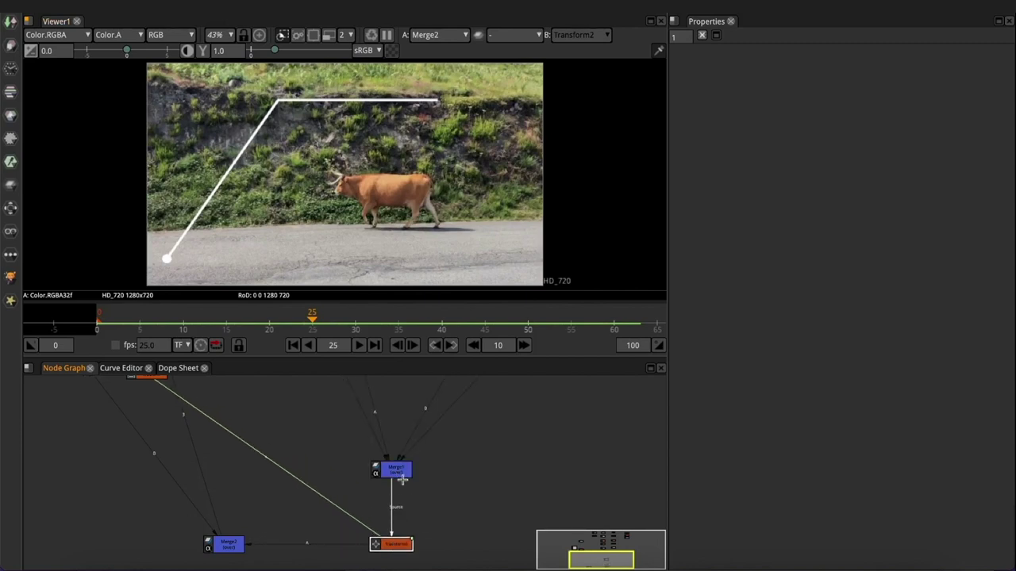
scroll(398, 471, up, 4)
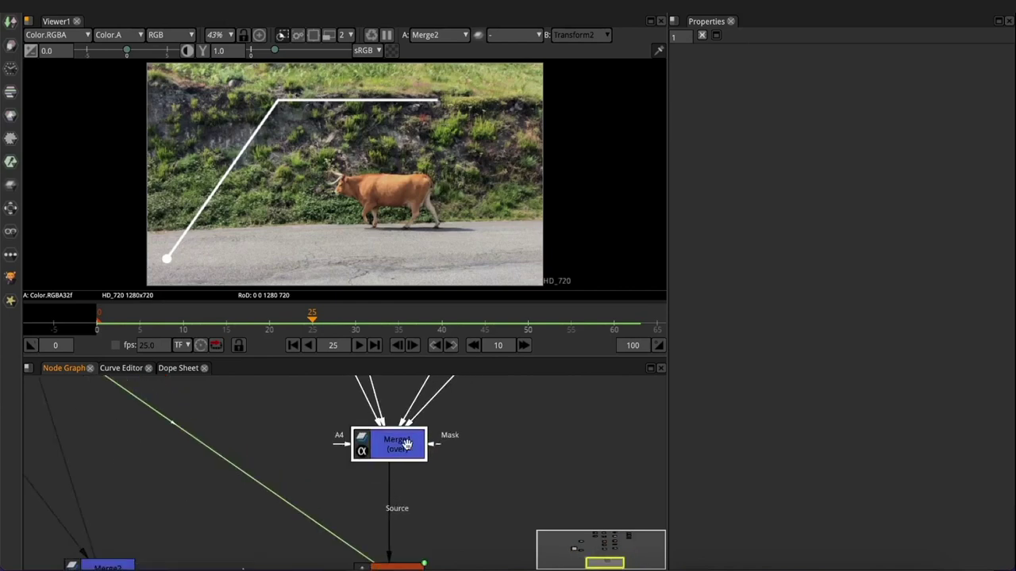
drag(394, 501, 397, 475)
key(t)
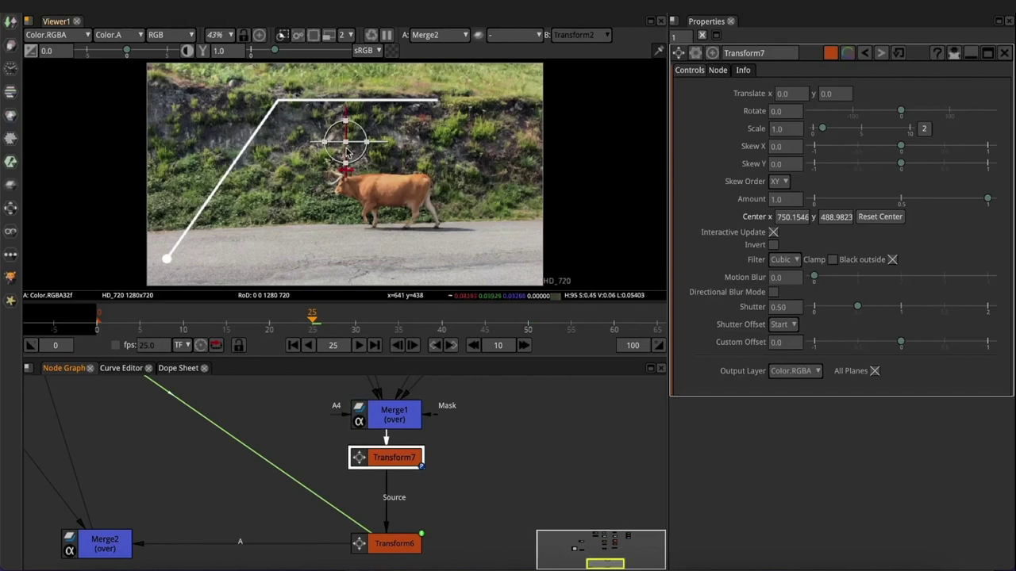
Place Transform7's center on the callout's dot at 170, 108 and move the callout onto the cow's shoulder, translating it 635.7, 236.2
drag(346, 144, 165, 263)
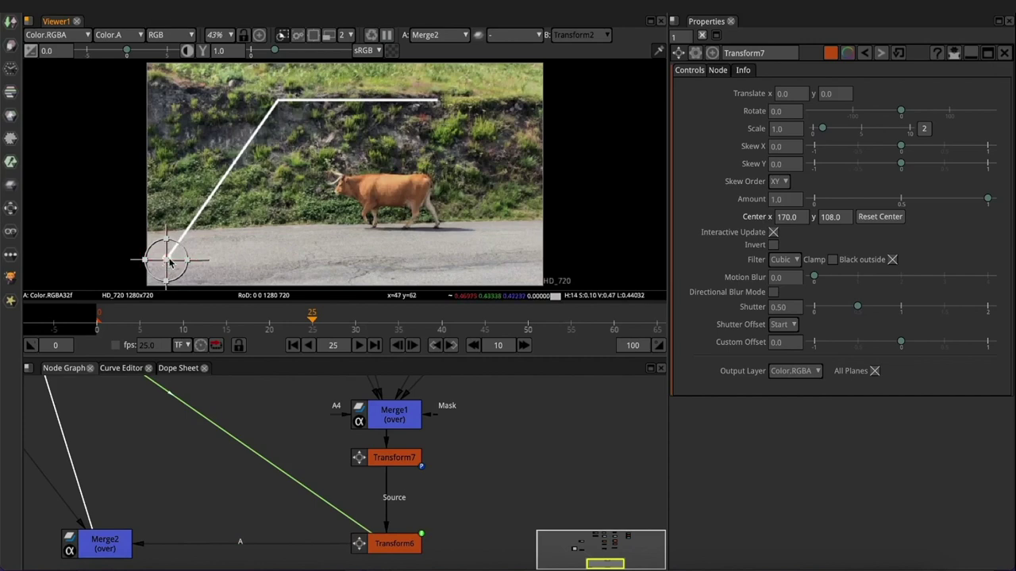
drag(166, 264, 354, 187)
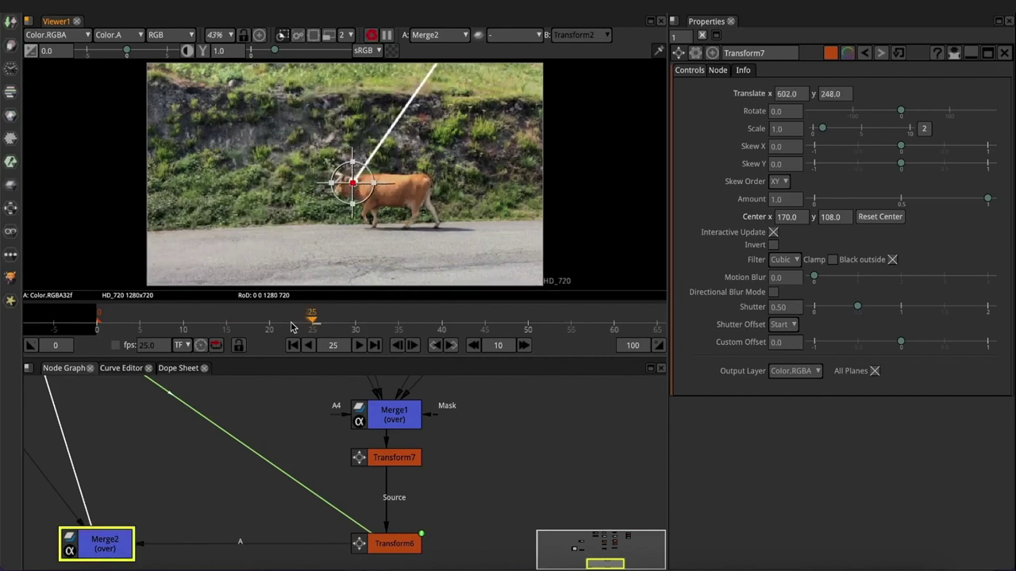
click(293, 346)
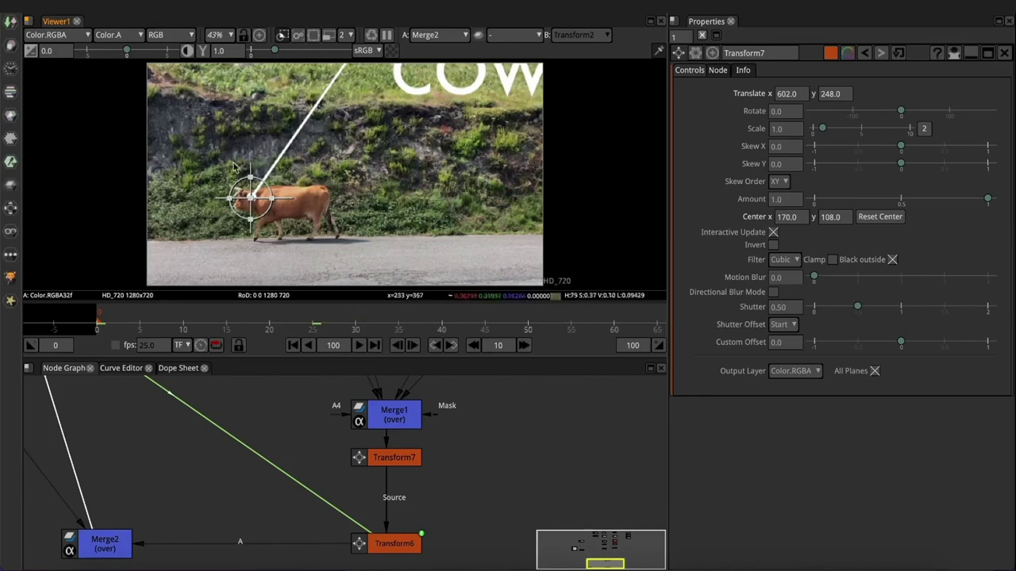
scroll(249, 213, up, 10)
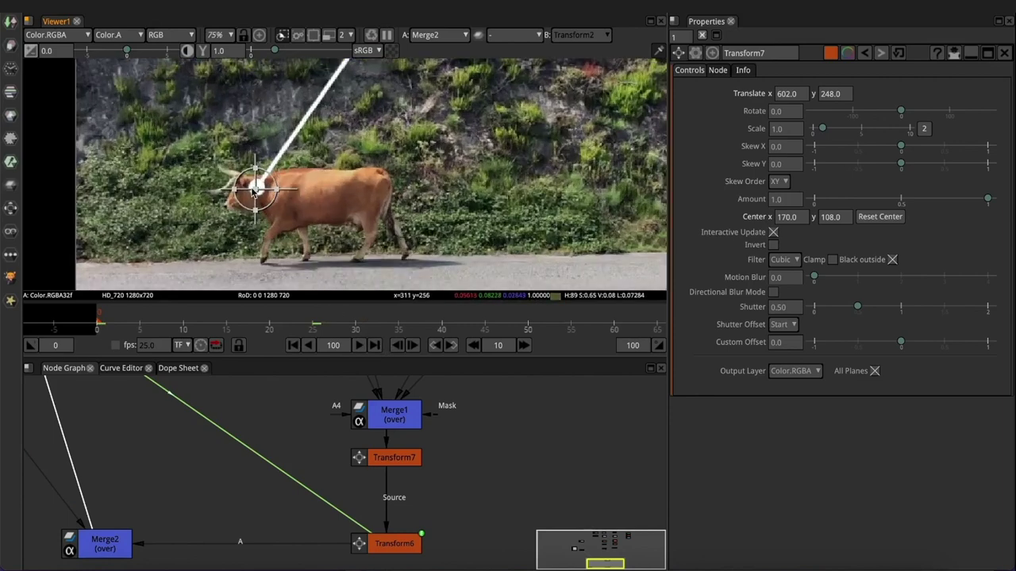
drag(262, 184, 287, 192)
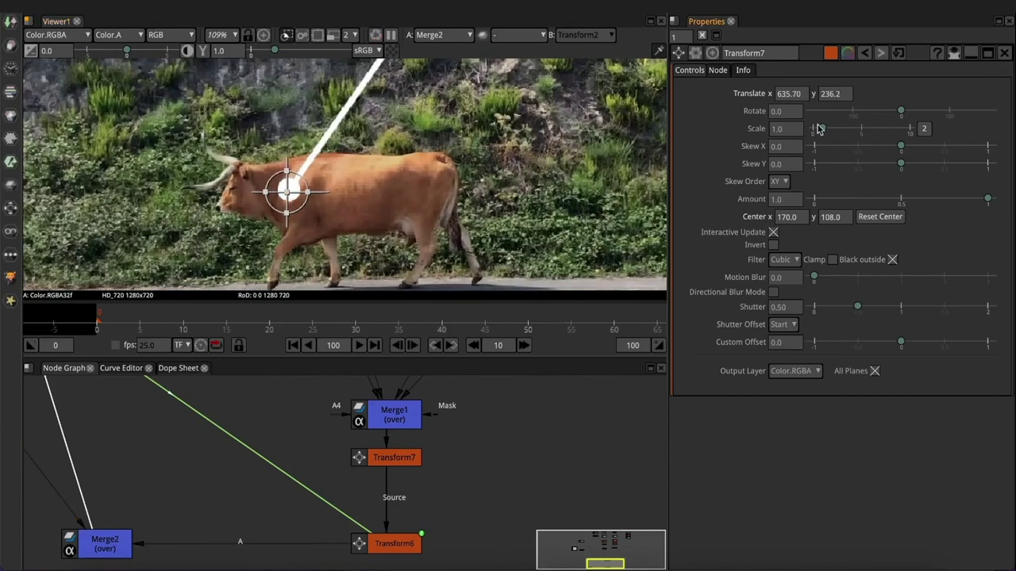
Reduce Transform7's scale to 0.45 while checking the callout at frame 60, and close its properties
drag(822, 132, 818, 131)
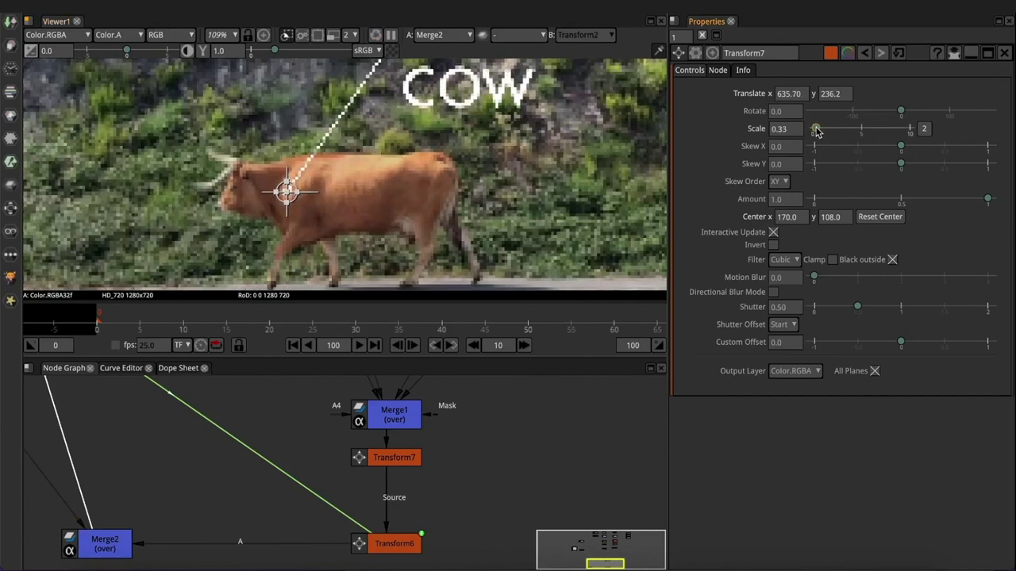
scroll(309, 192, down, 3)
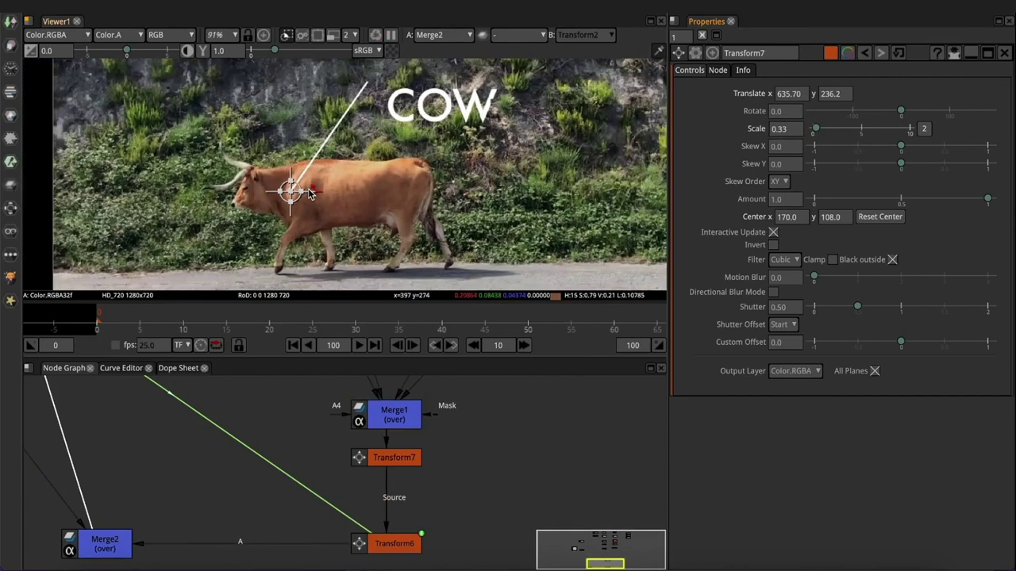
scroll(310, 193, down, 2)
drag(346, 321, 484, 321)
click(613, 323)
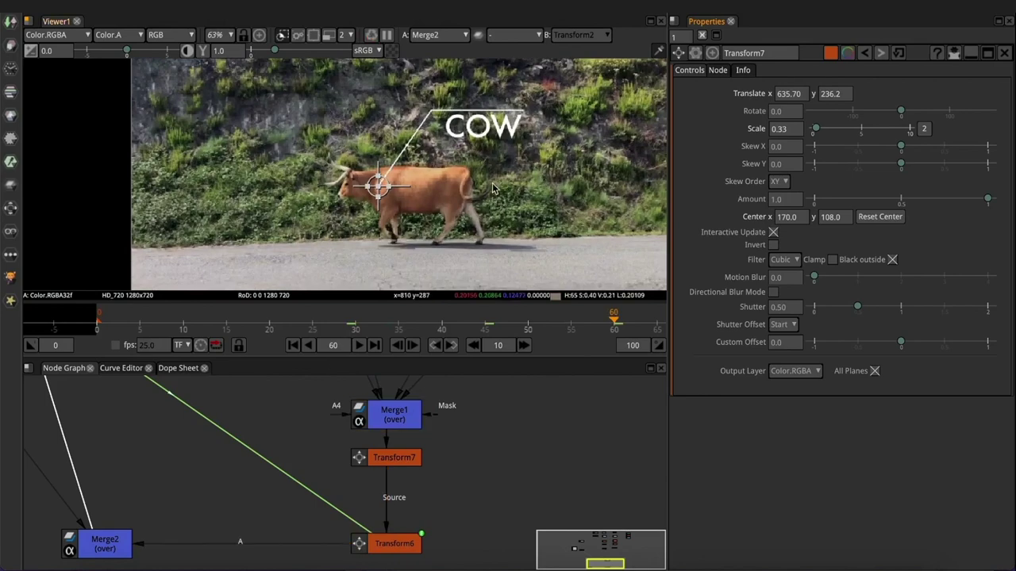
scroll(520, 194, down, 2)
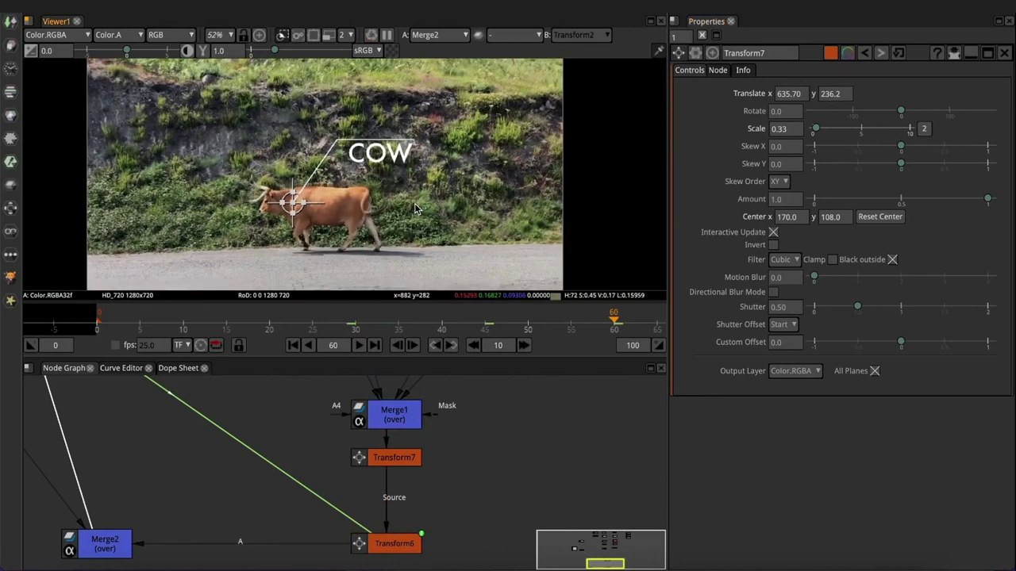
double_click(774, 130)
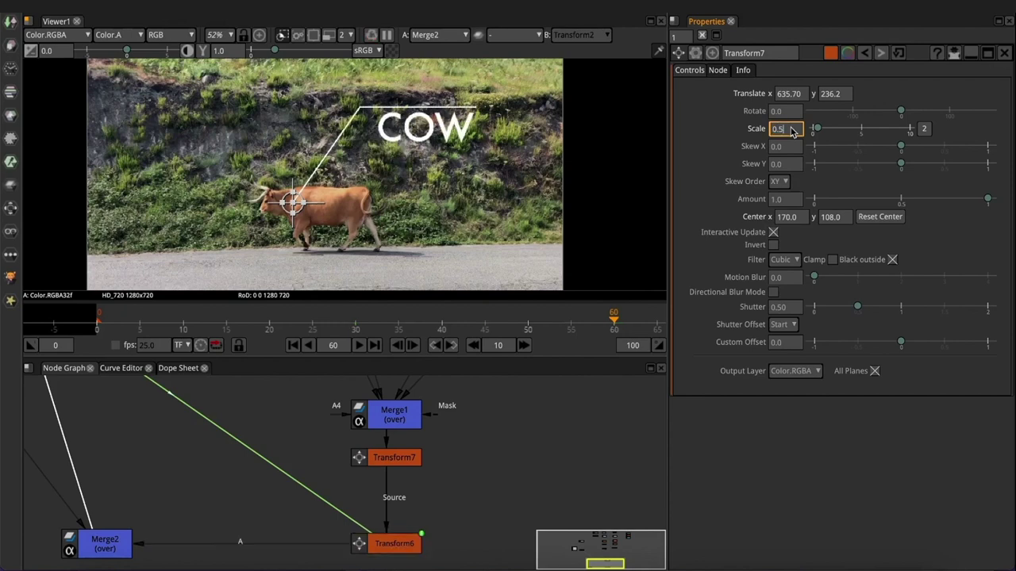
key(Return)
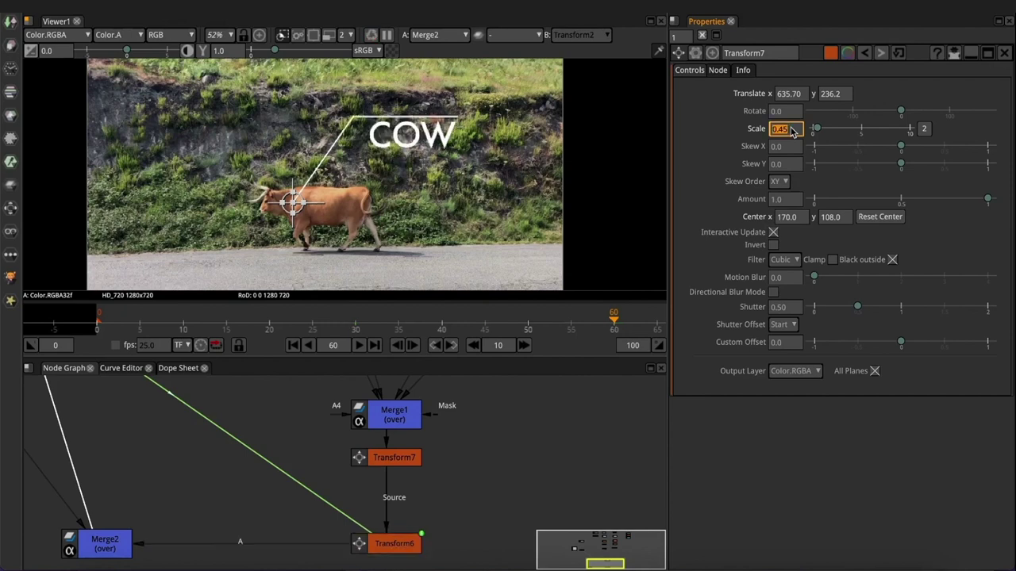
click(703, 36)
Play the composite from the first frame in a maximized, fitted viewer, and restore the full workspace layout after stopping playback
scroll(412, 324, down, 3)
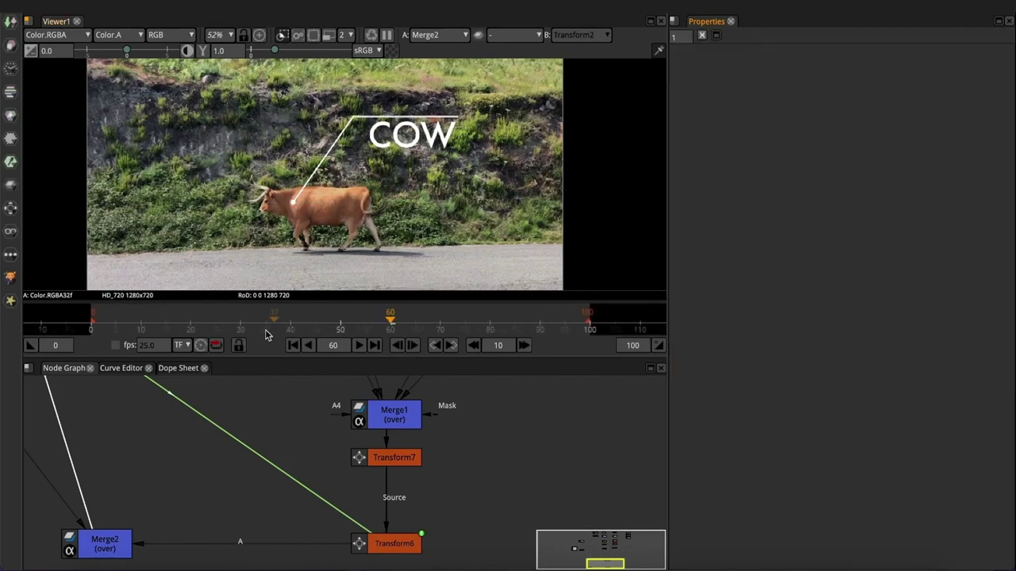
click(293, 347)
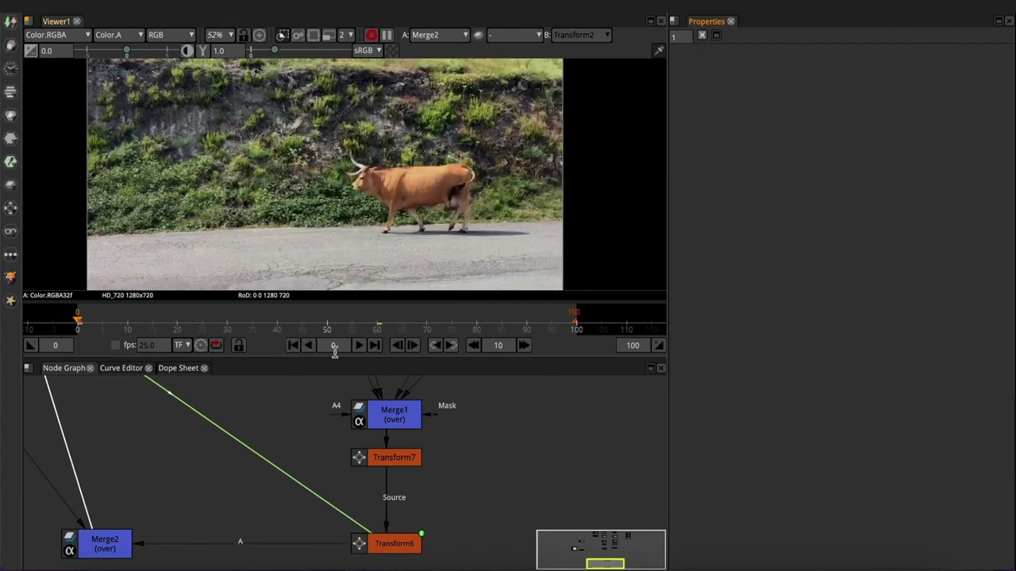
key(space)
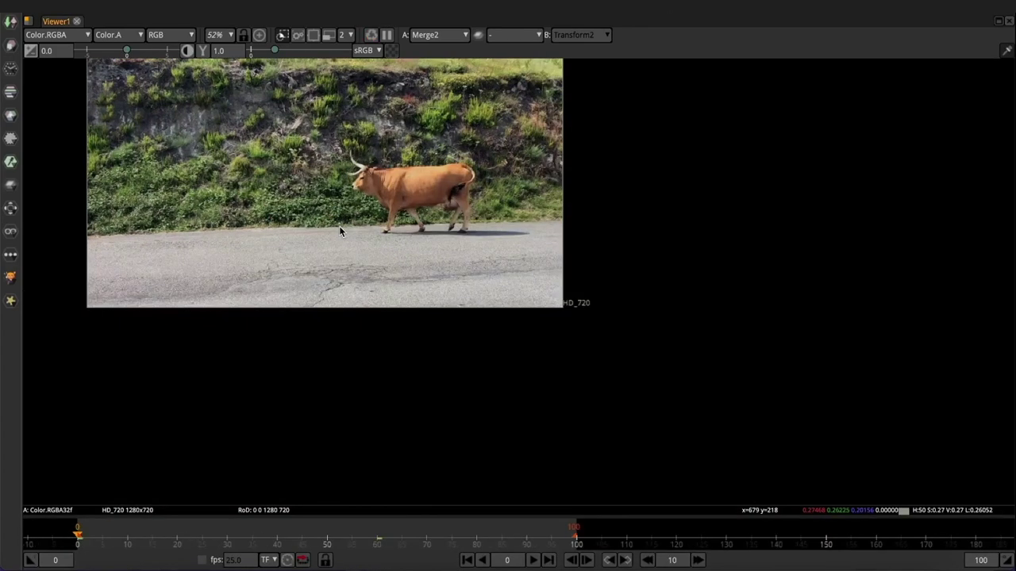
key(f)
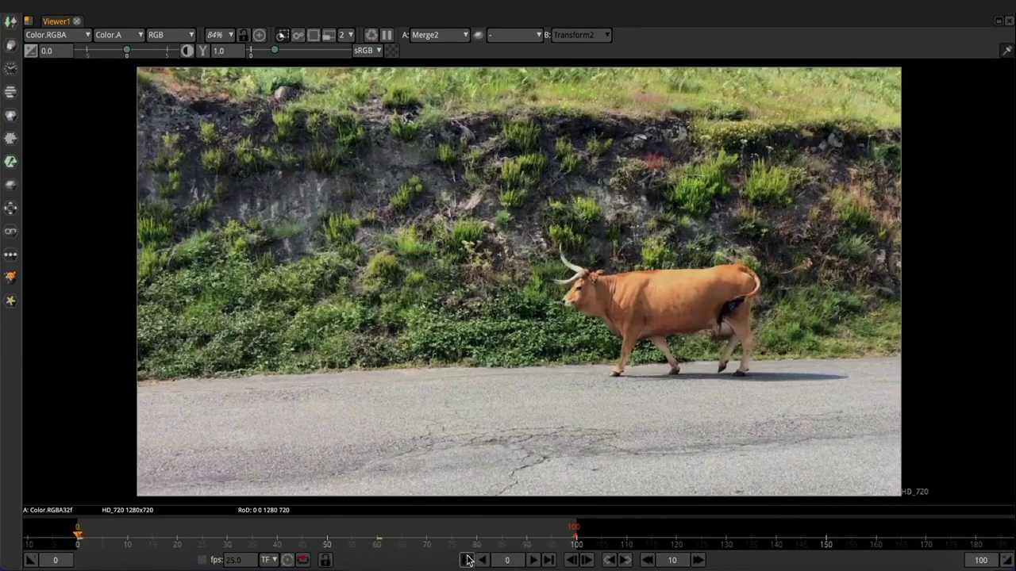
click(534, 561)
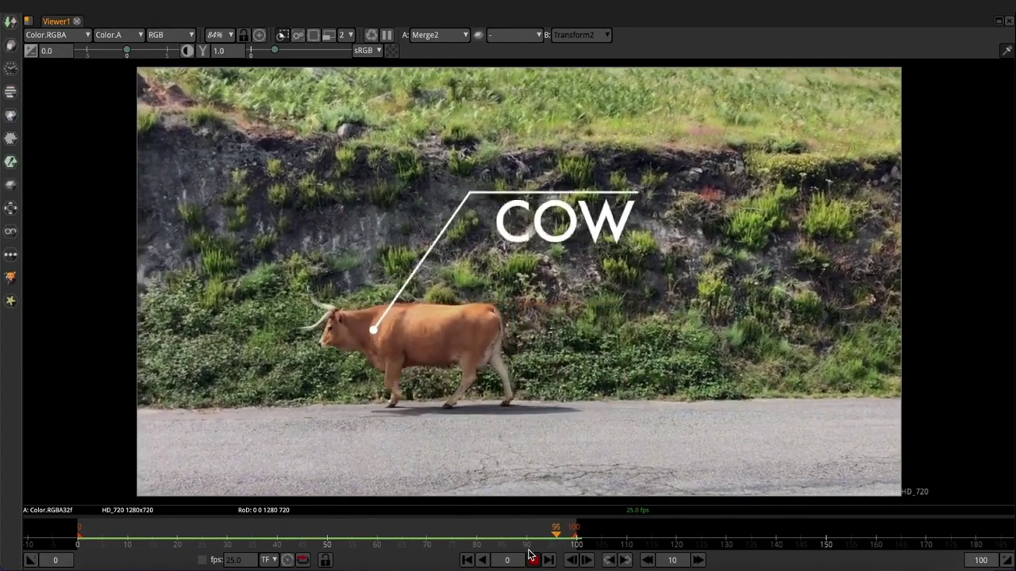
click(532, 560)
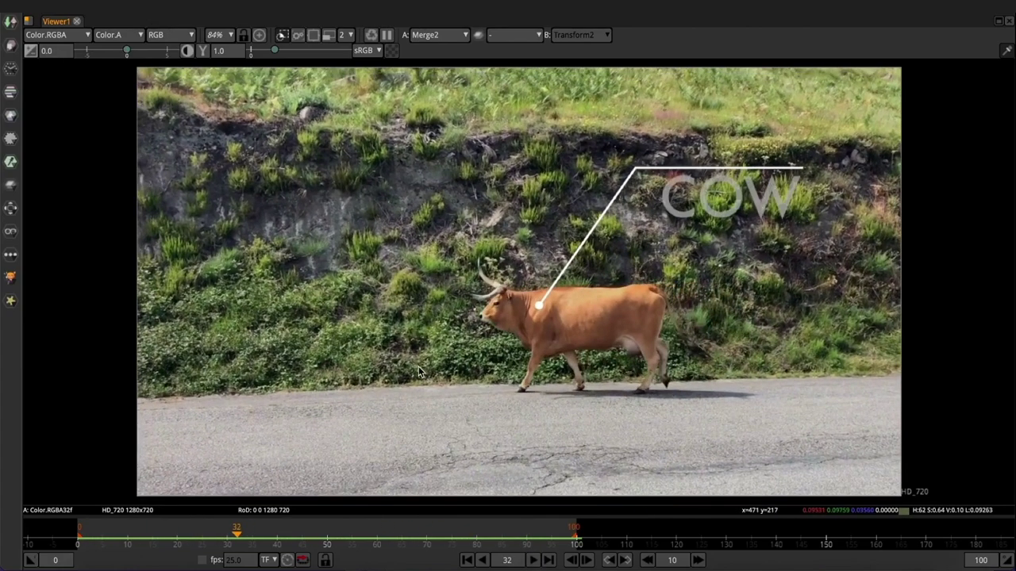
key(space)
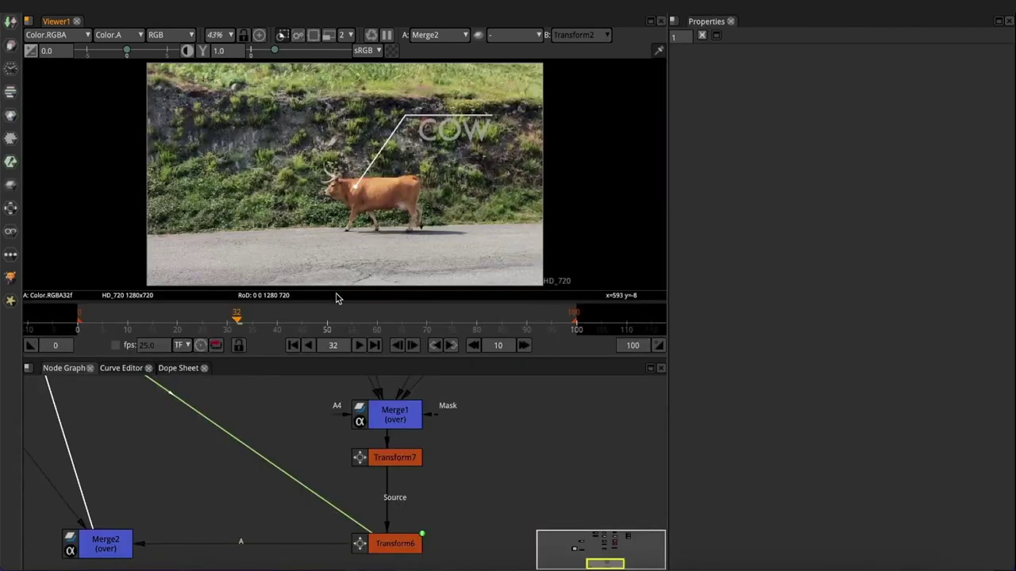
Widen the viewer and node graph area, view the Solid1_2 node's output, and scrub the timeline to check it across frames
scroll(427, 423, down, 3)
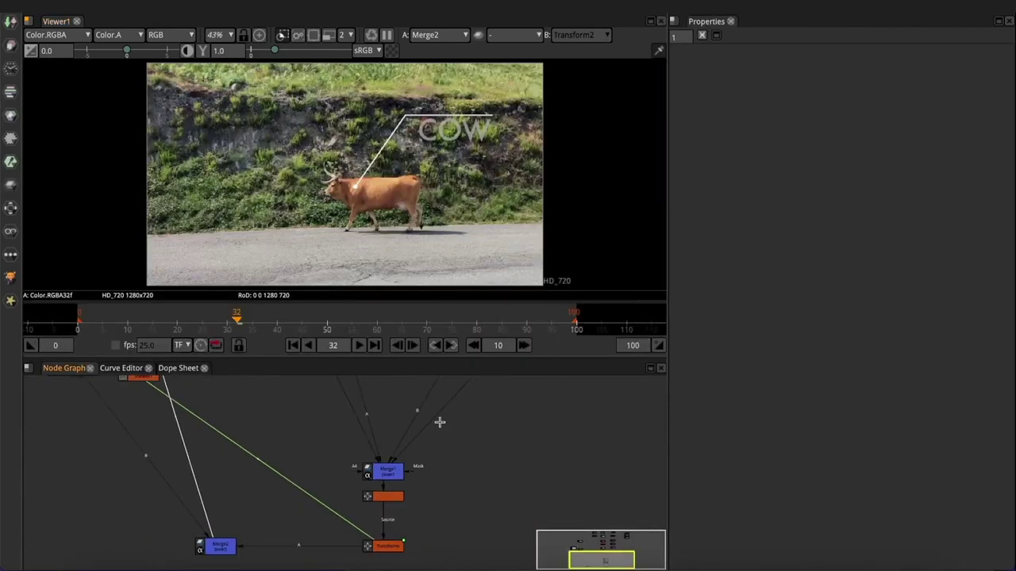
mouse_move(444, 483)
mouse_down()
mouse_move(426, 447)
mouse_move(427, 490)
mouse_up()
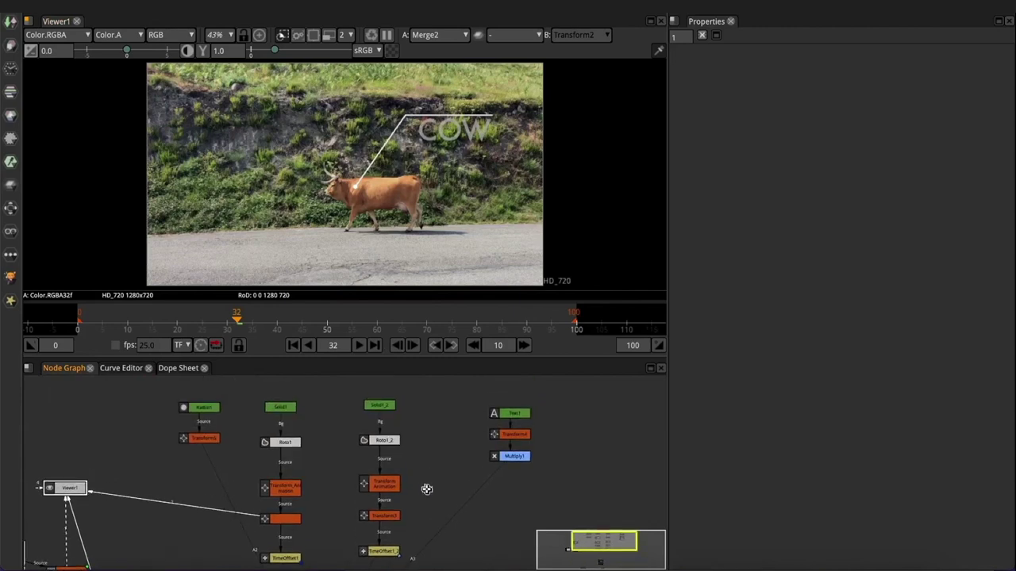
scroll(376, 406, up, 2)
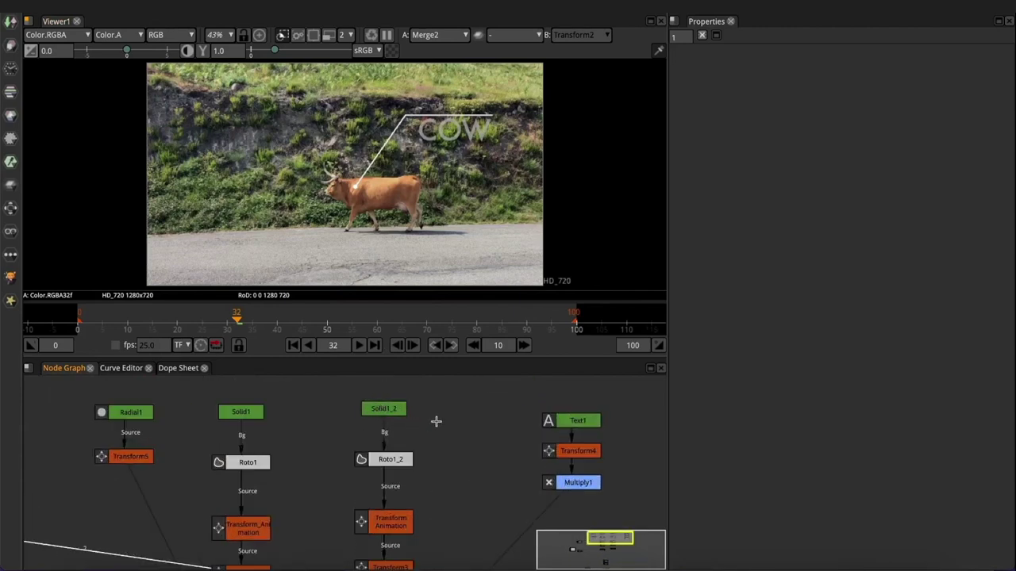
scroll(427, 431, up, 3)
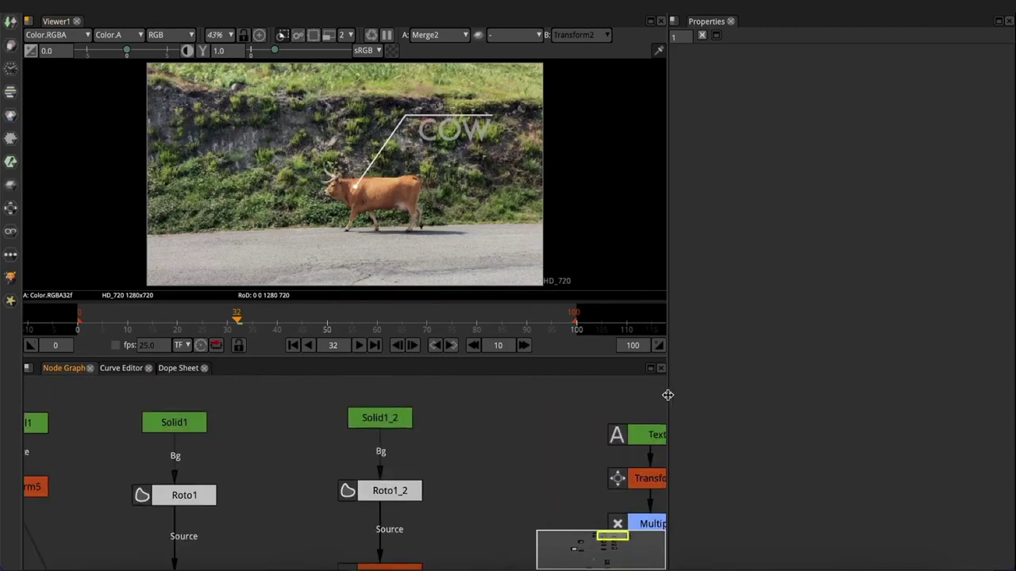
drag(668, 395, 721, 388)
click(397, 425)
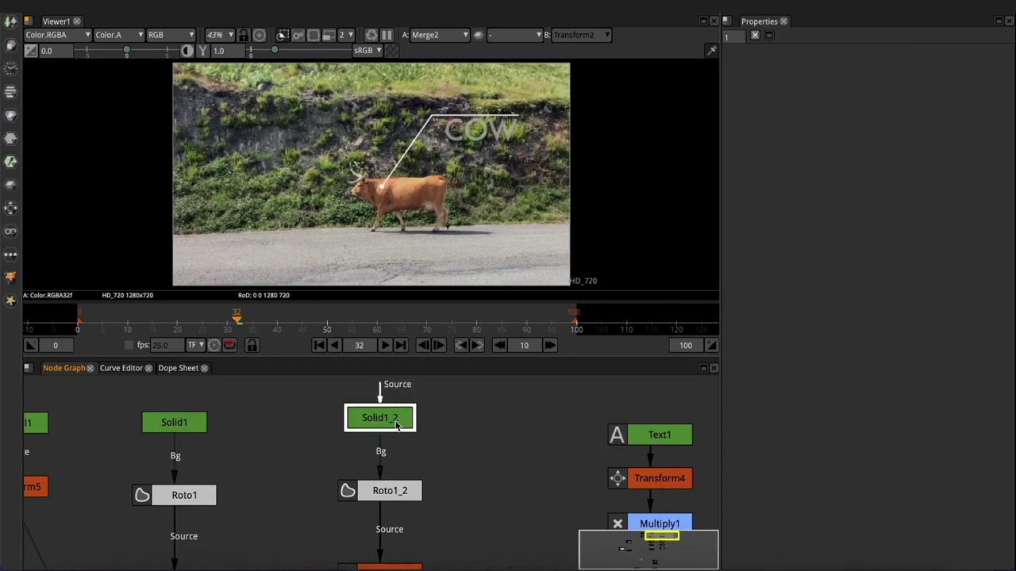
key(1)
drag(101, 320, 372, 320)
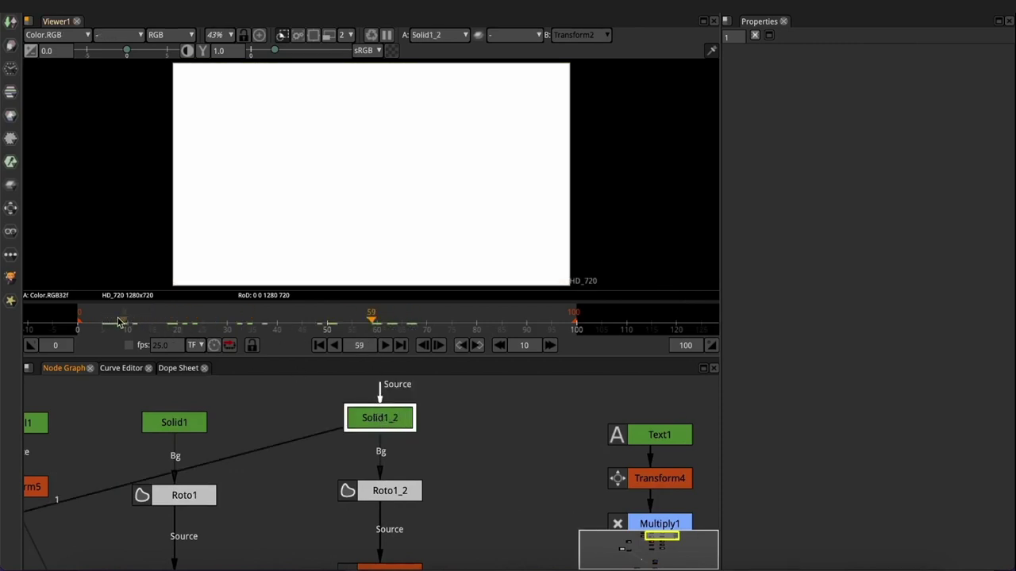
drag(112, 320, 214, 315)
drag(438, 320, 187, 319)
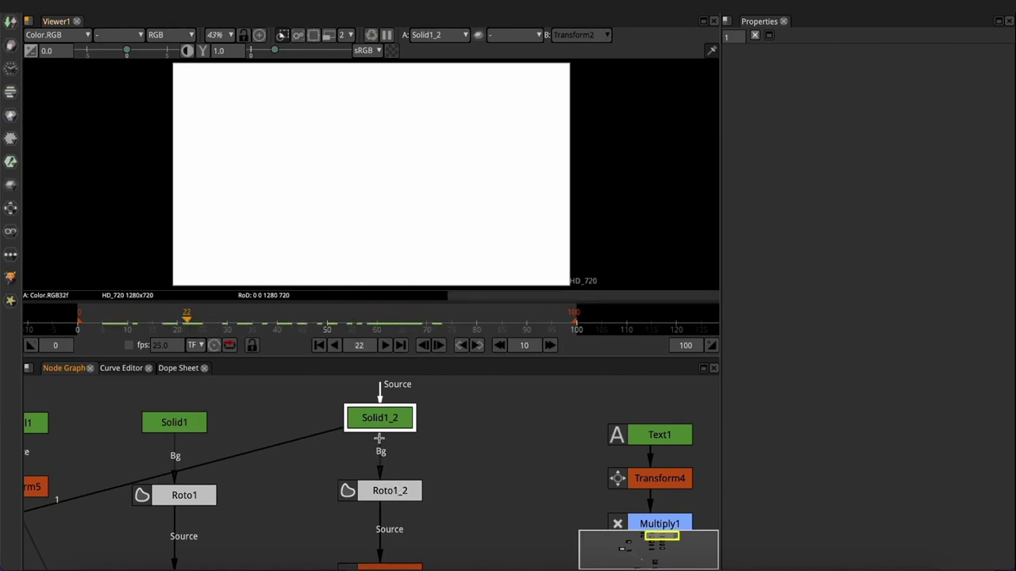
View Roto1_2's output with its properties open and examine when the line shape appears around frames 66 to 68
click(389, 491)
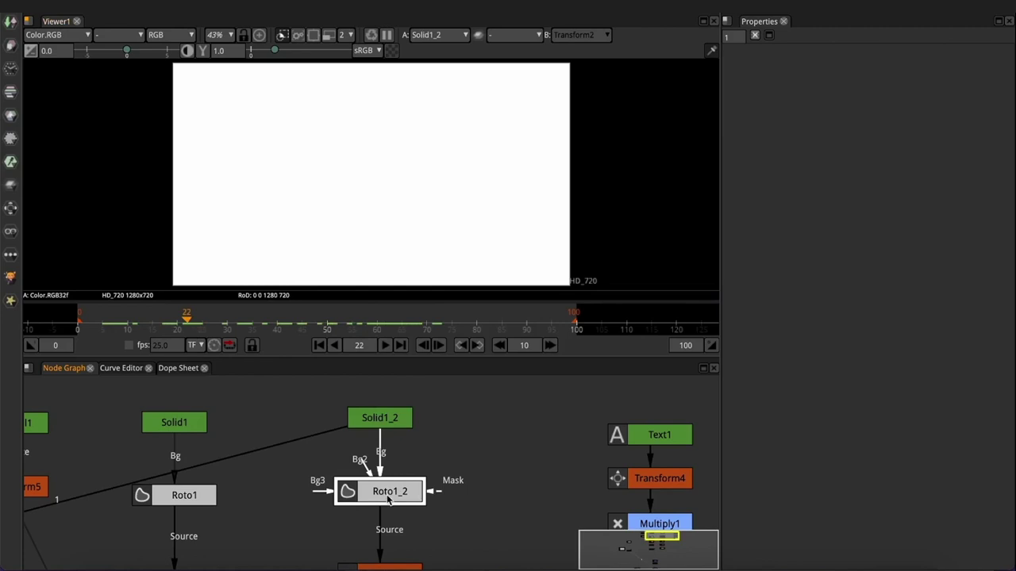
key(1)
drag(187, 322, 416, 326)
double_click(385, 488)
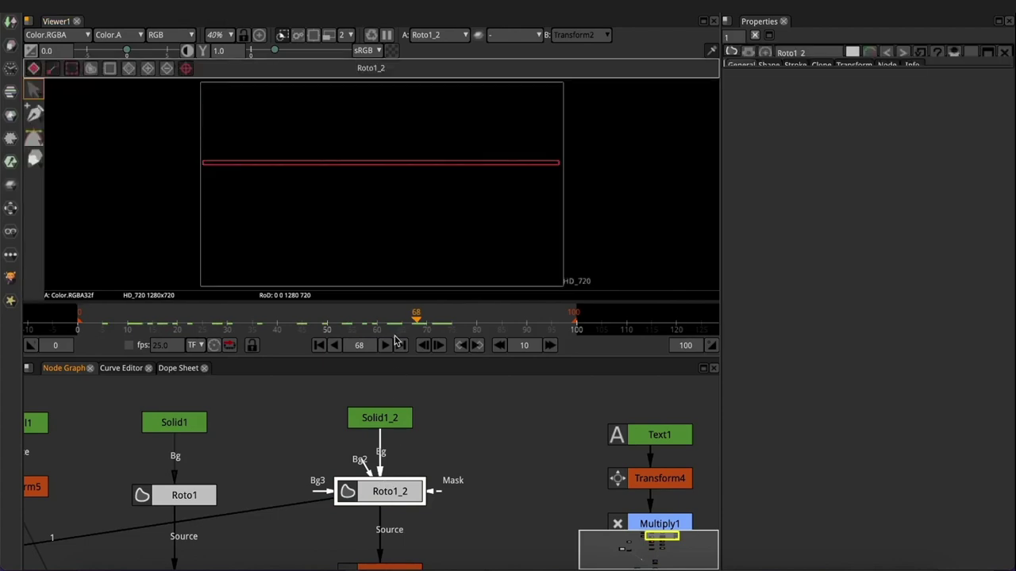
mouse_move(416, 321)
mouse_down()
mouse_move(312, 321)
mouse_move(439, 324)
mouse_move(408, 324)
mouse_up()
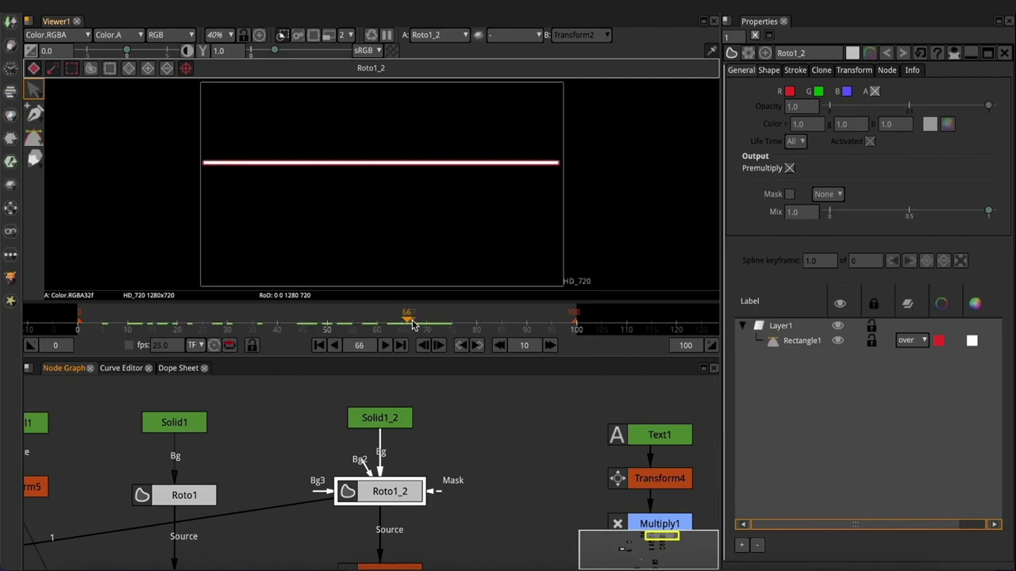
click(417, 324)
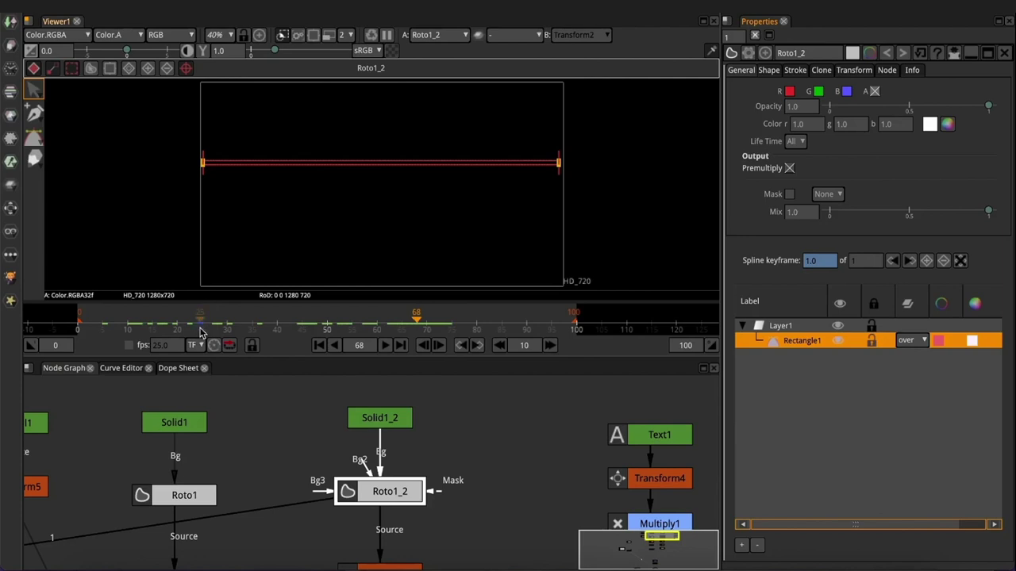
Try pulling the lower corner at the right end of Rectangle1 downward at frame 68, and undo the shape change
click(564, 175)
click(553, 167)
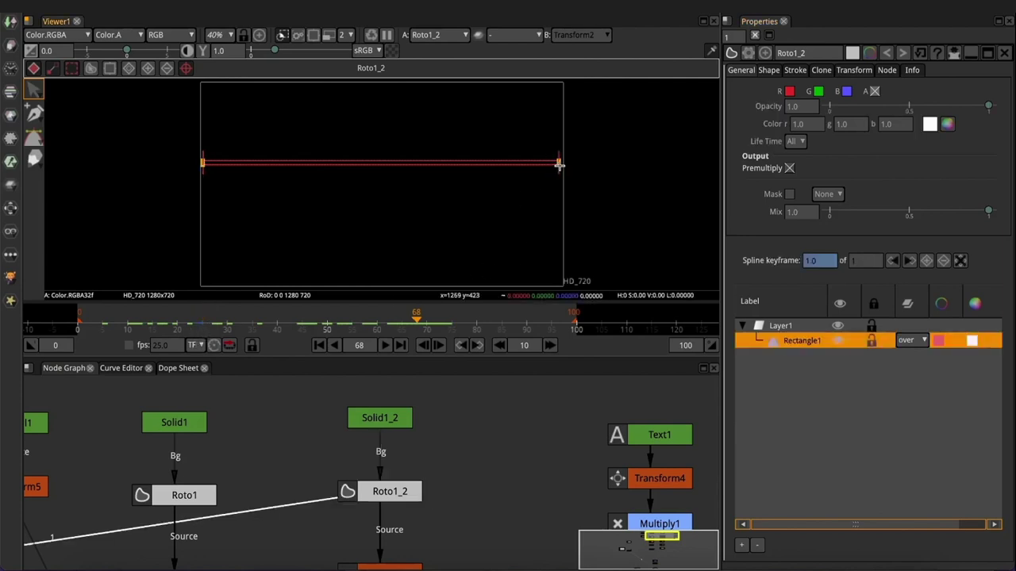
scroll(573, 181, up, 3)
scroll(547, 169, up, 8)
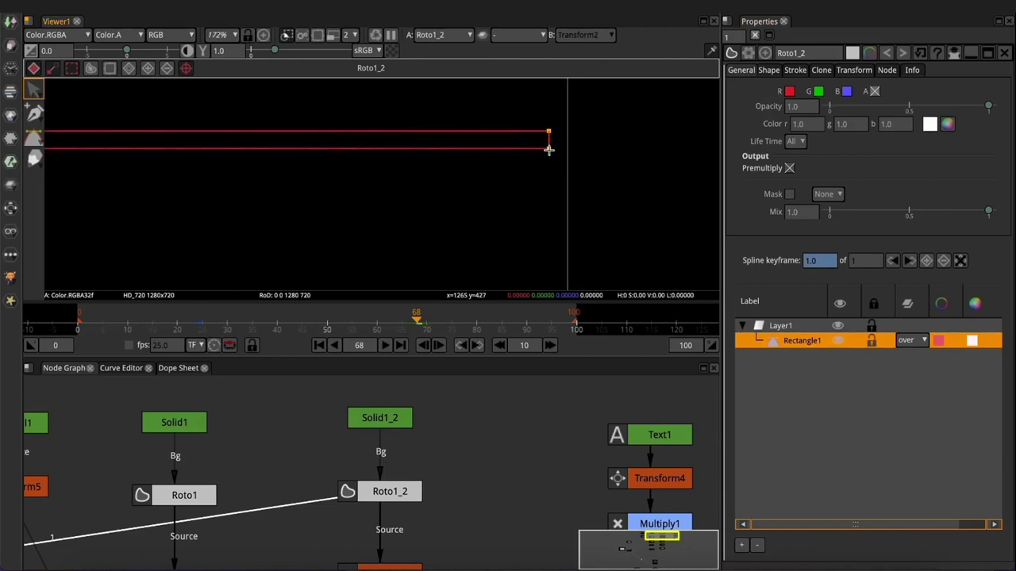
drag(547, 152, 525, 248)
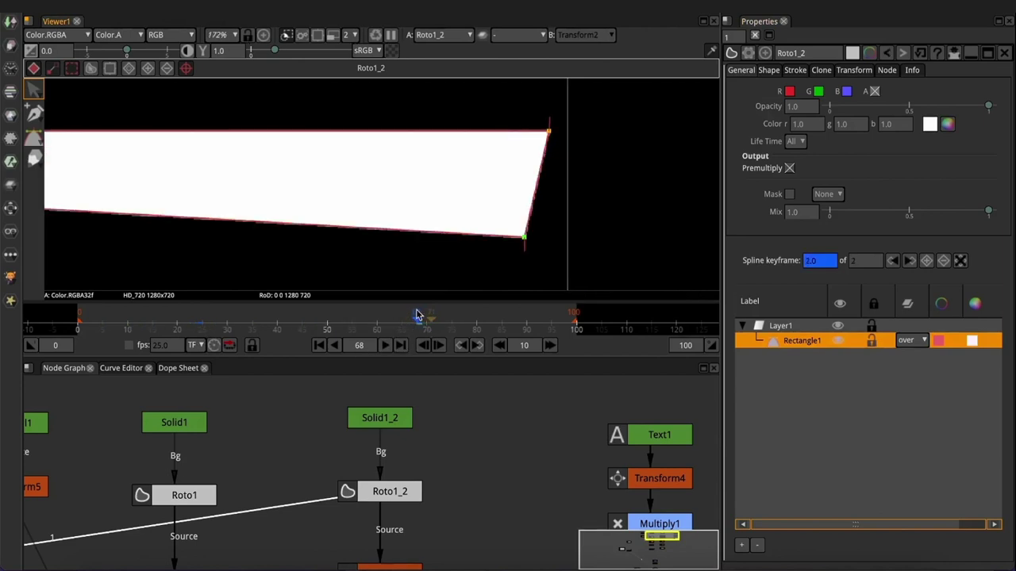
key(ctrl+z)
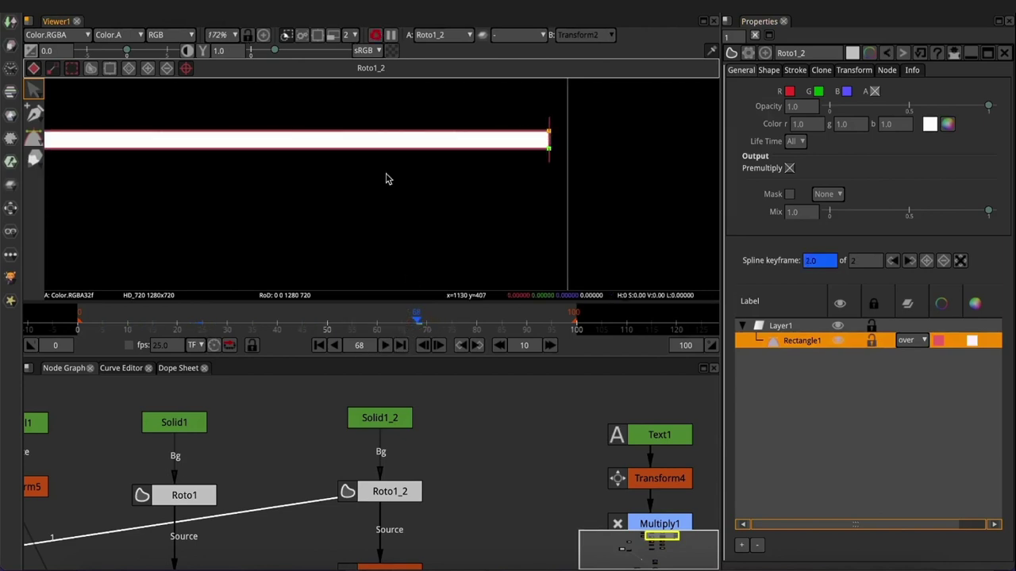
Remove all spline keyframes from Rectangle1 in Roto1_2
scroll(401, 205, down, 4)
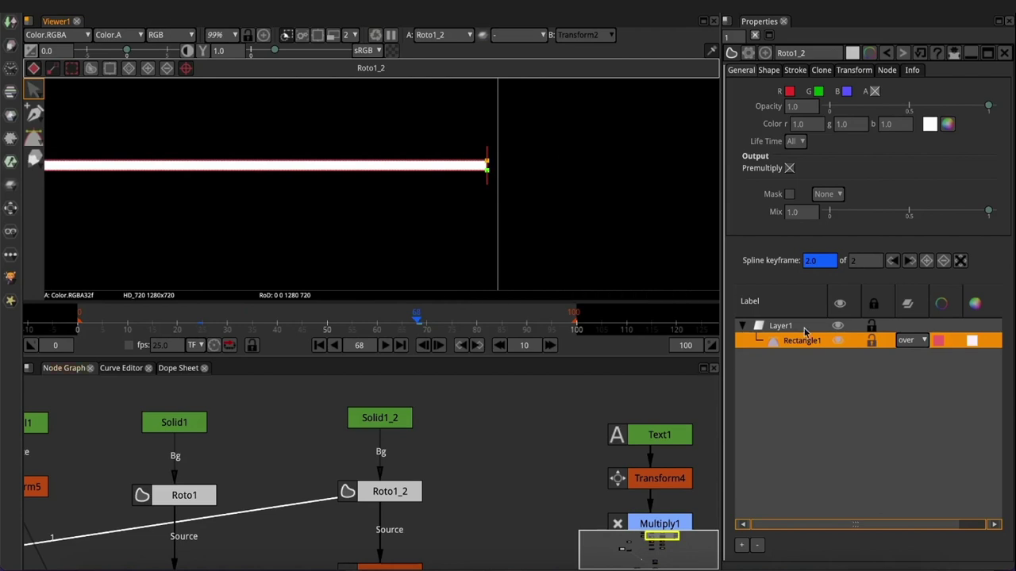
click(961, 261)
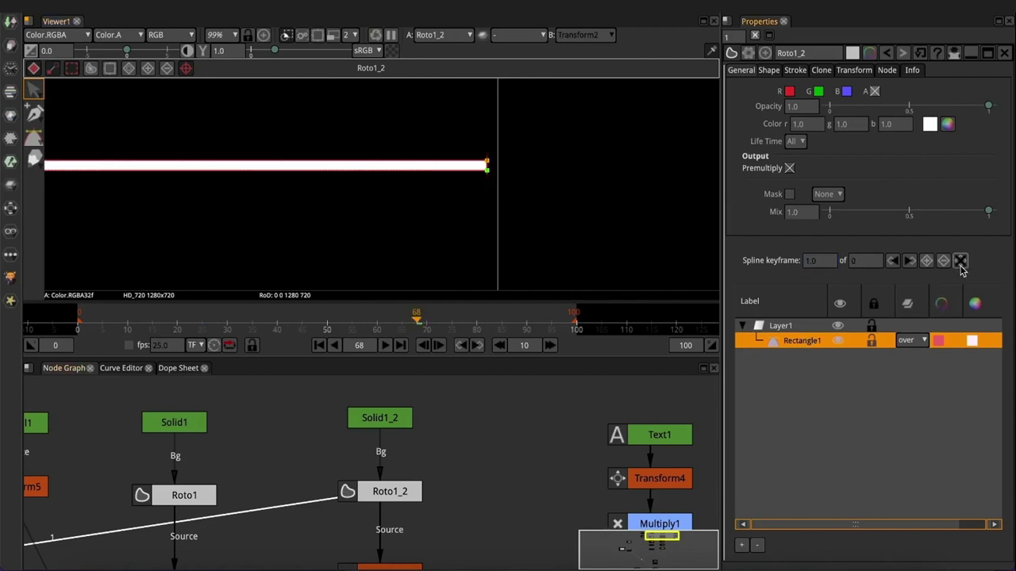
Return the viewer to the Merge2 composite, close Roto1_2's properties, and play the result in a maximized viewer
key(2)
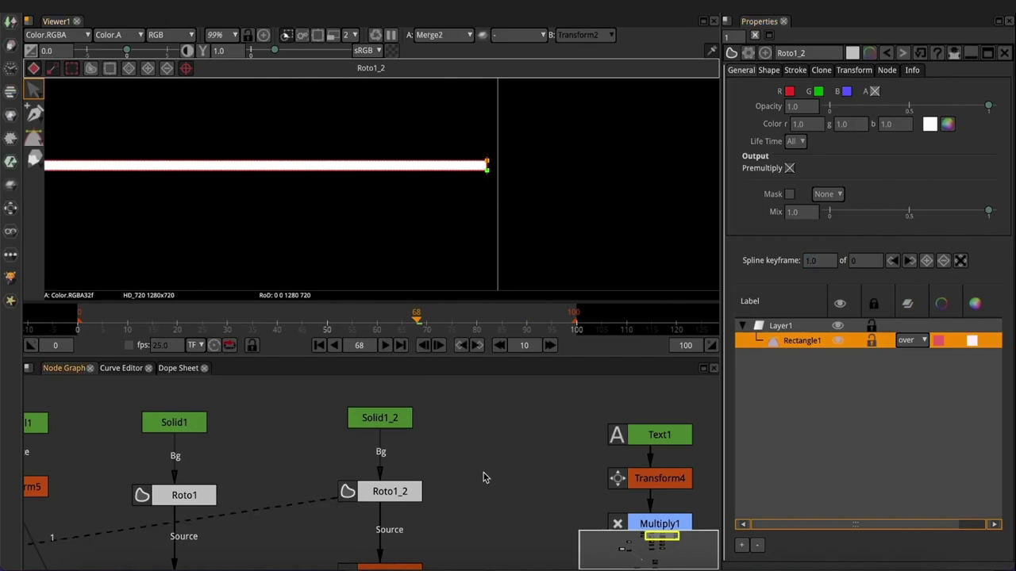
scroll(308, 201, down, 5)
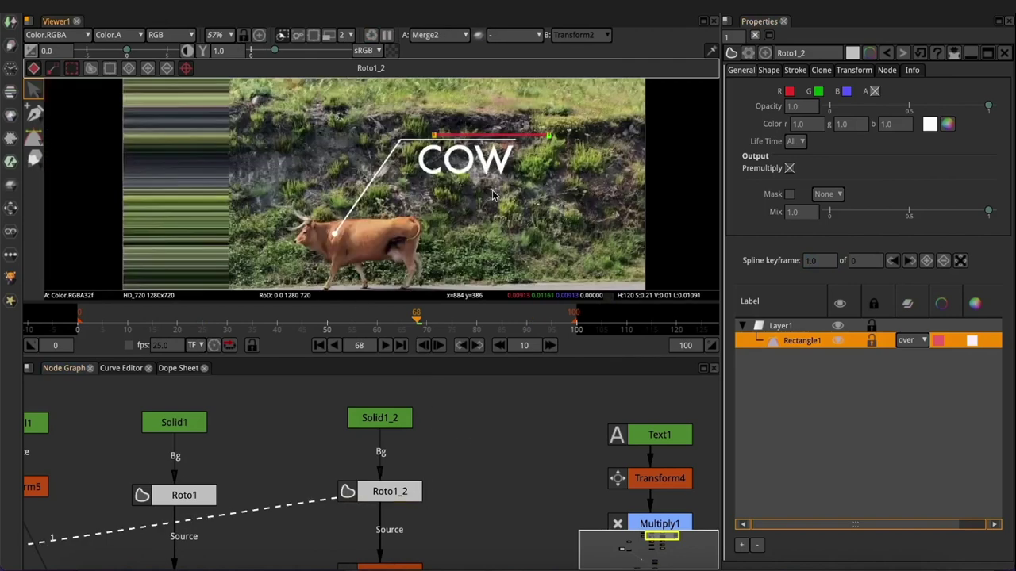
click(755, 35)
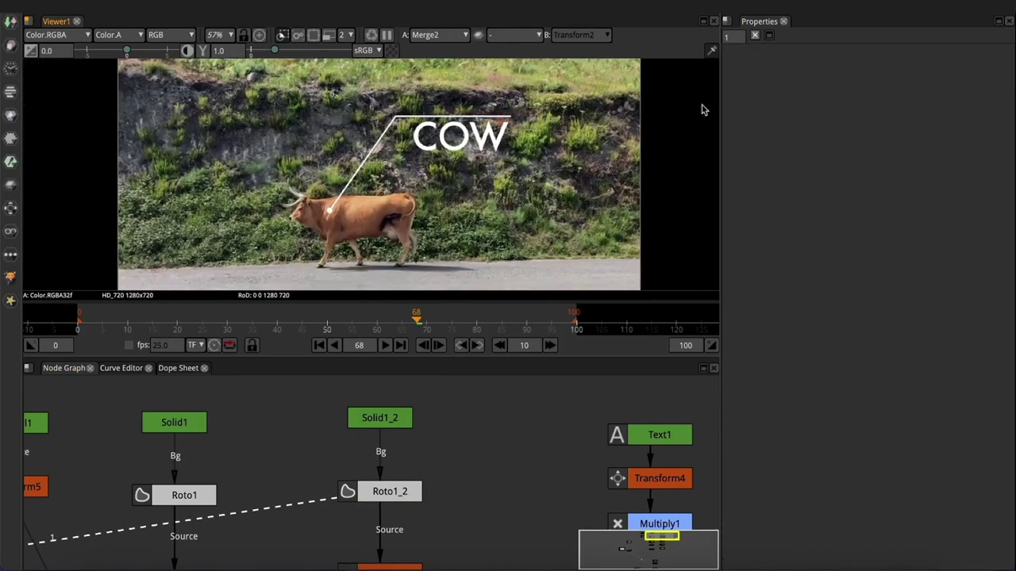
key(space)
key(l)
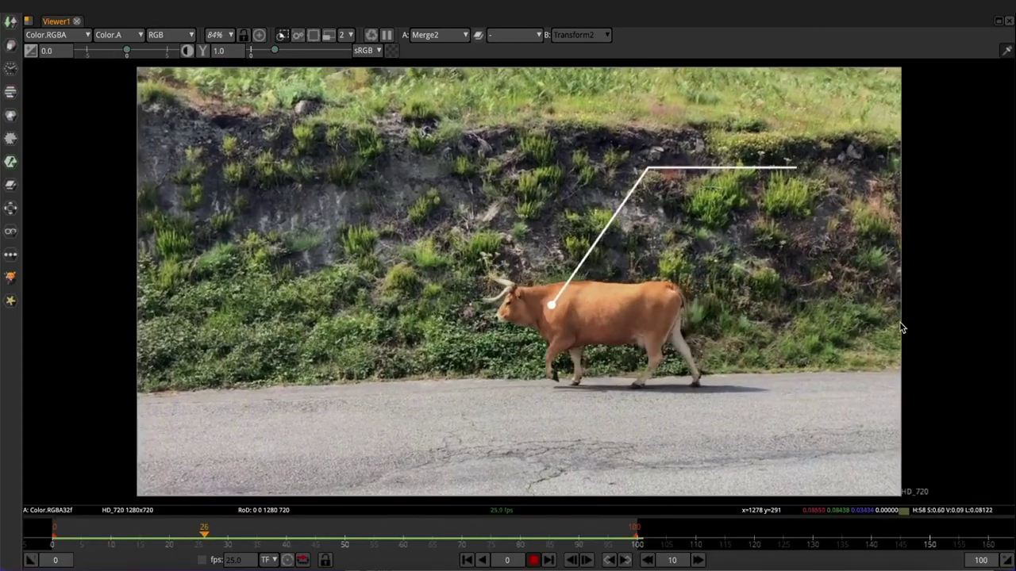